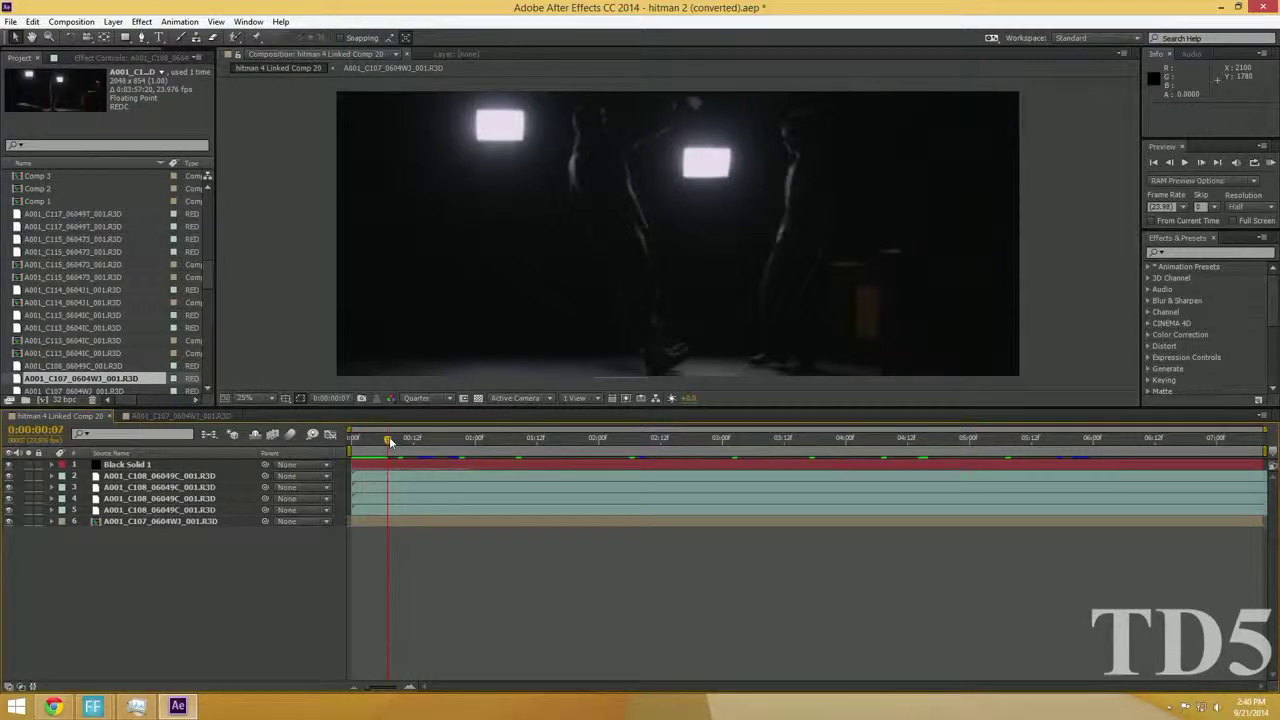
Scrub through the finished Linked Comp 20 shot with the preview exposure raised to +3.2, and reset the exposure
drag(389, 436, 841, 411)
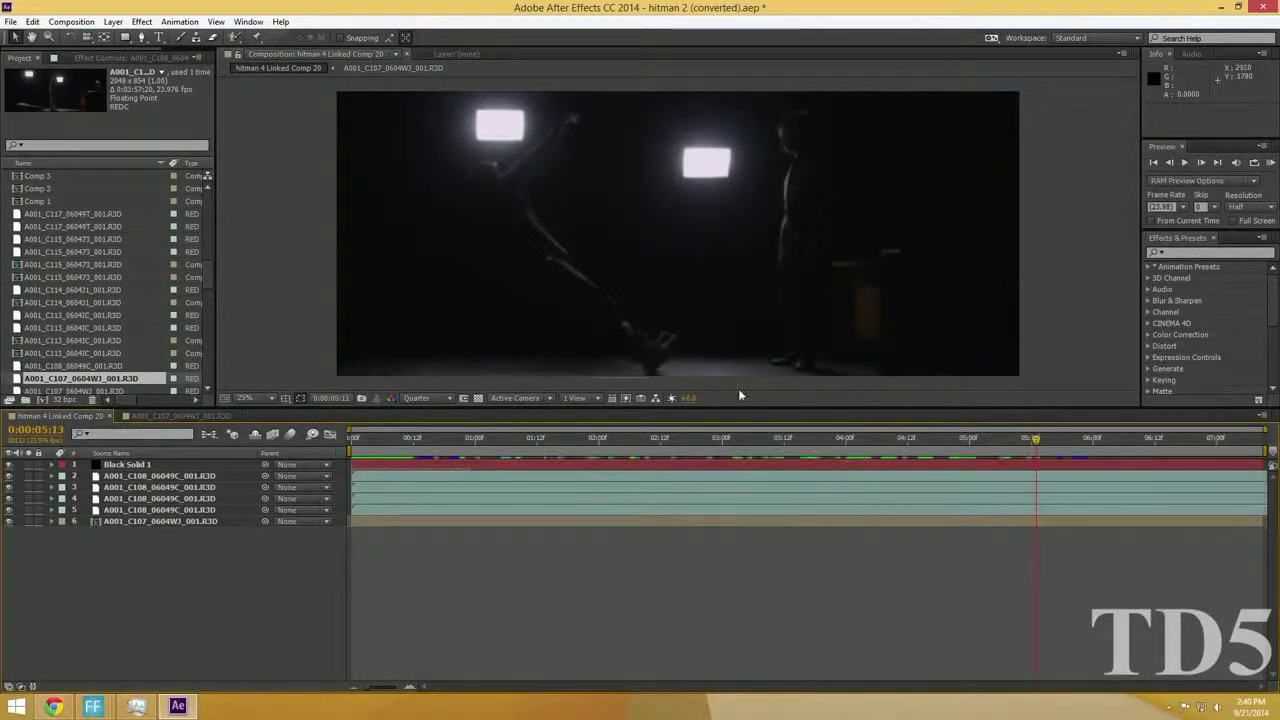
drag(690, 399, 706, 399)
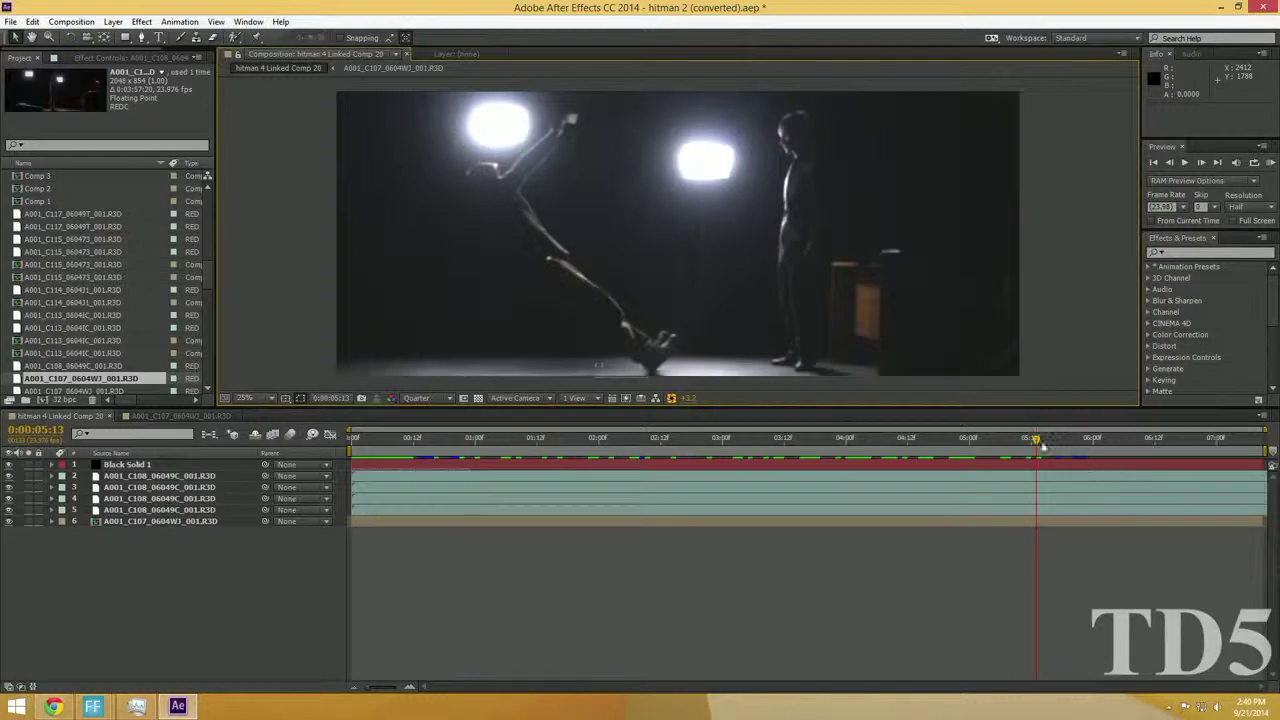
drag(1040, 447, 1263, 452)
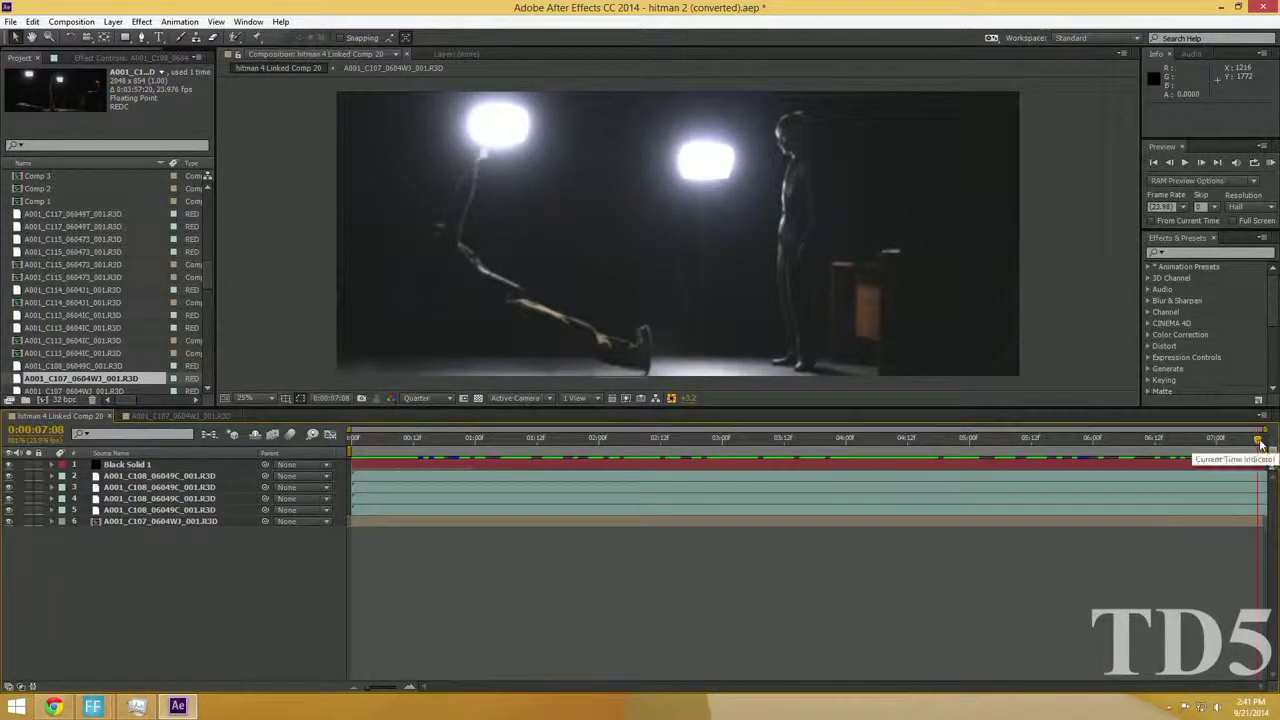
drag(1260, 443, 1055, 456)
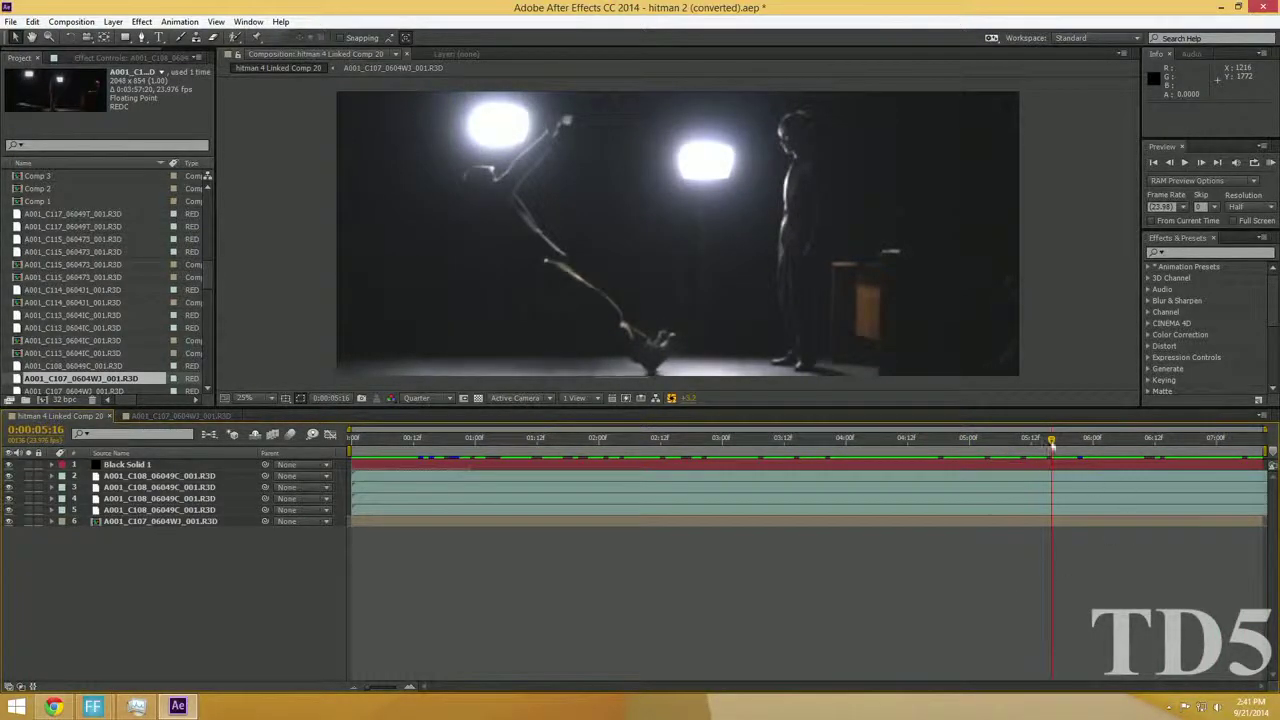
drag(1052, 447, 1047, 447)
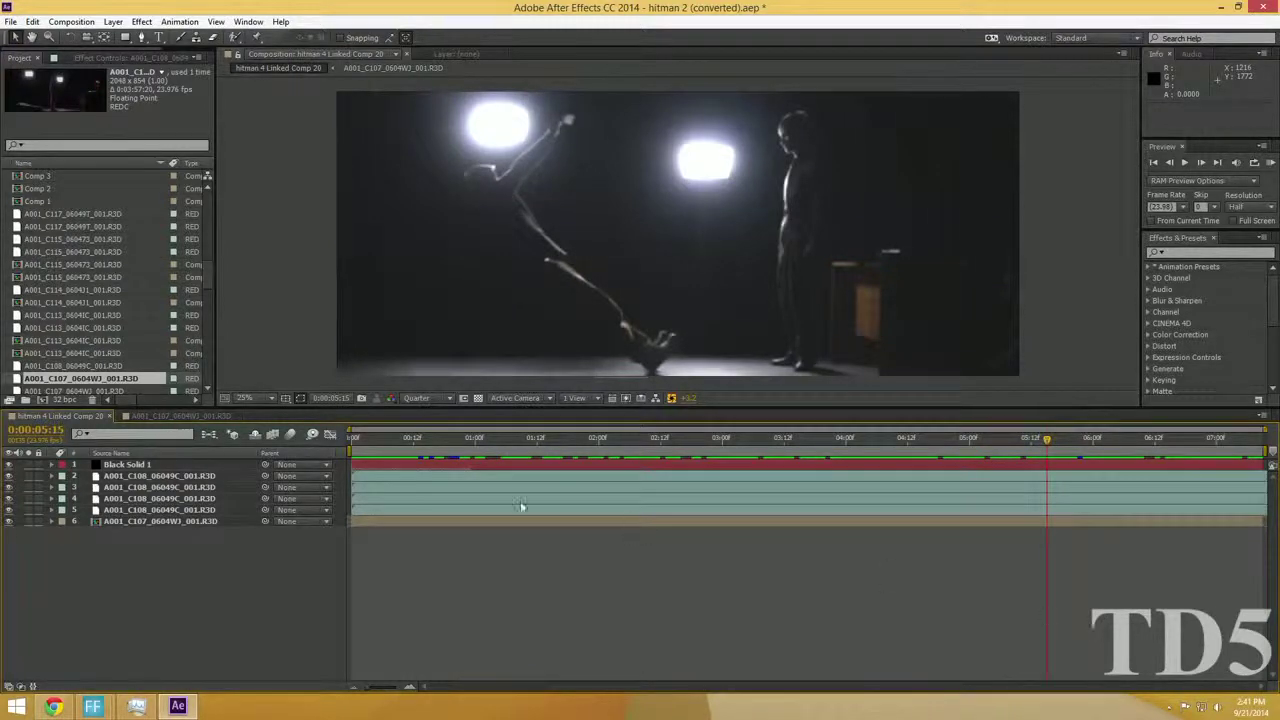
click(673, 399)
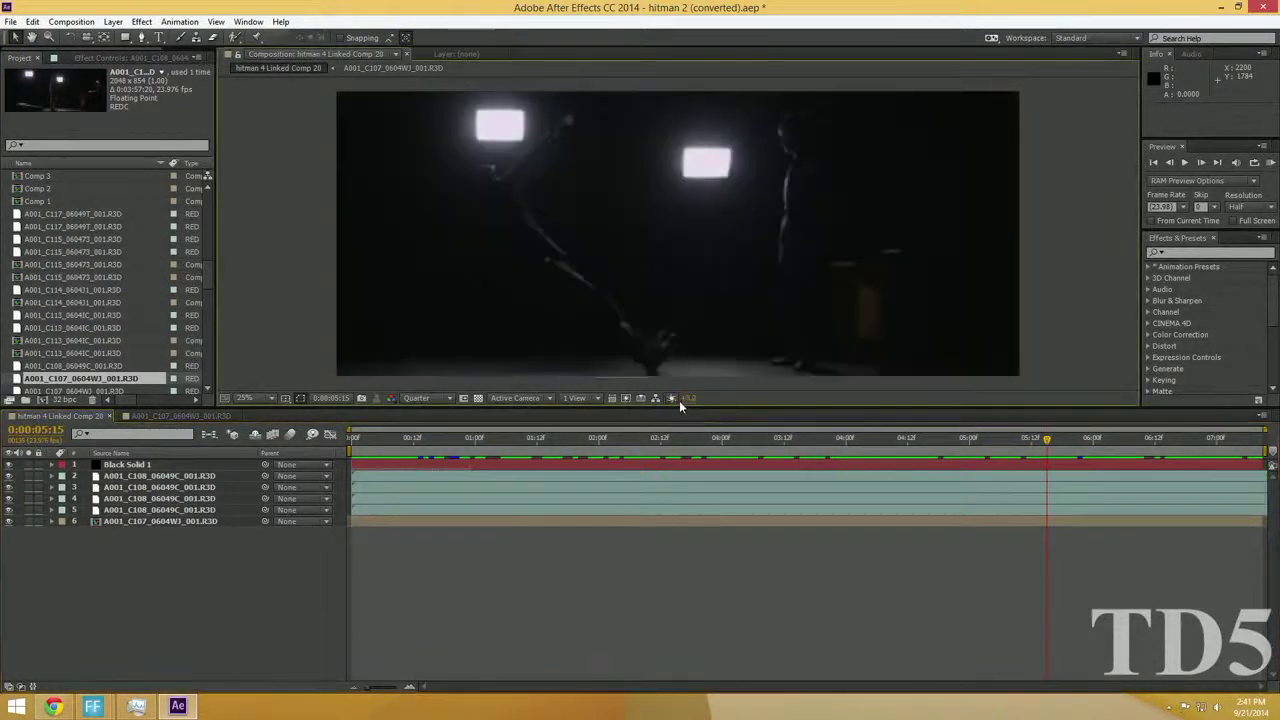
click(1021, 438)
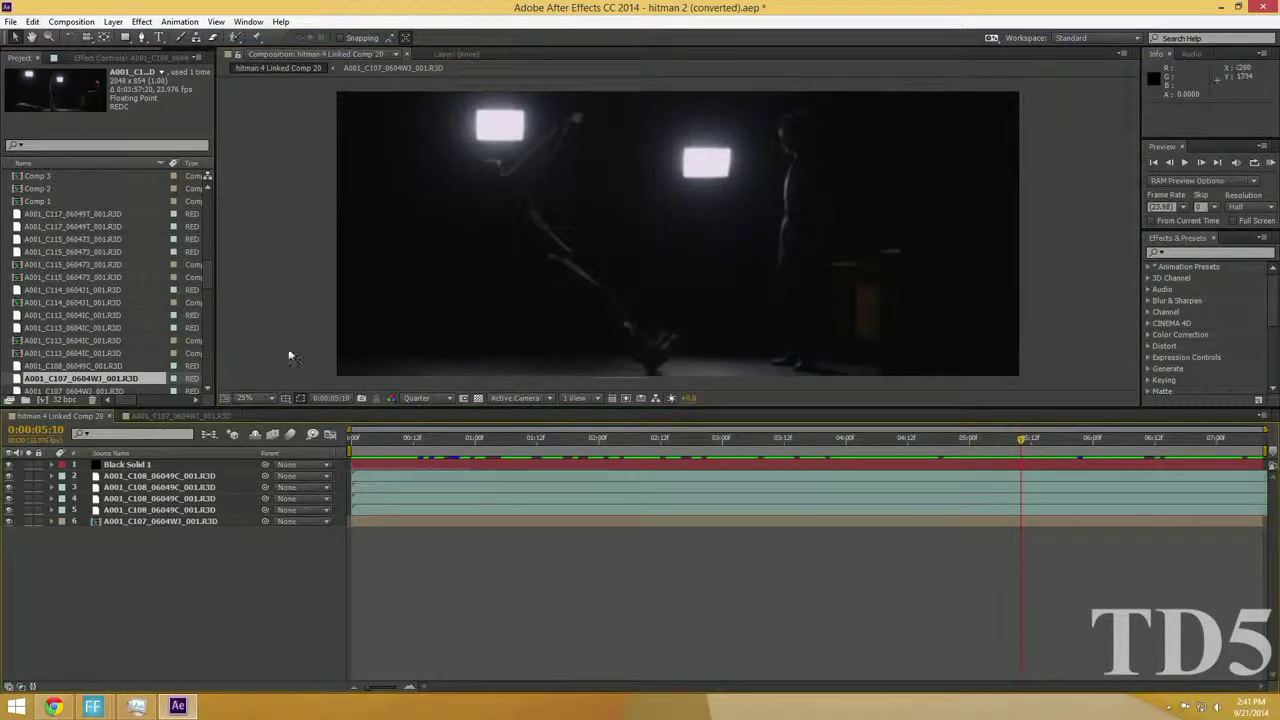
click(12, 21)
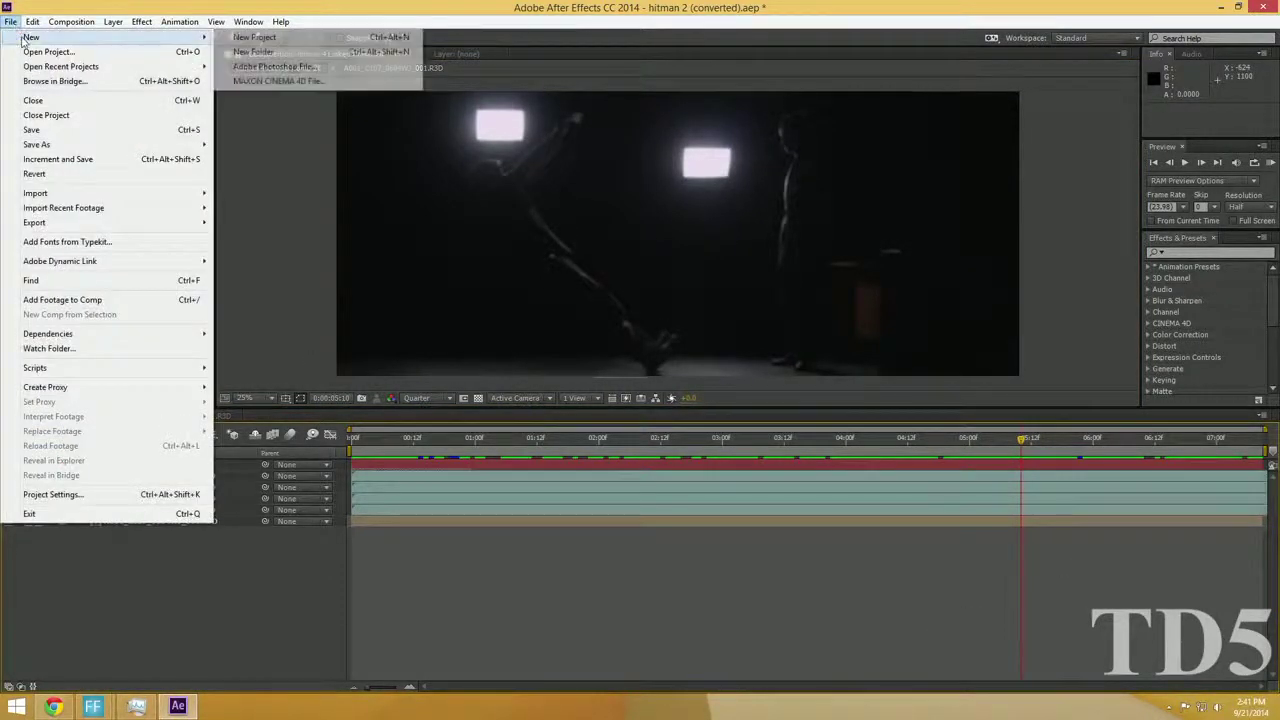
click(215, 21)
mouse_move(10, 21)
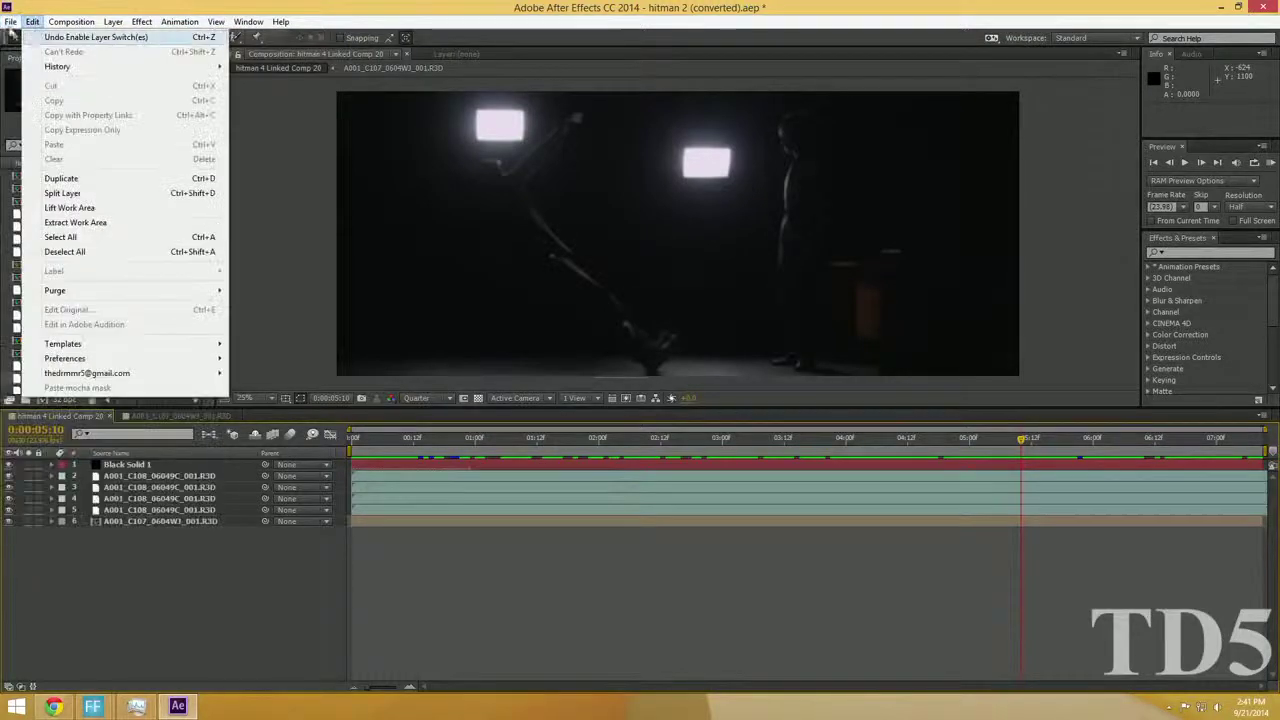
click(395, 6)
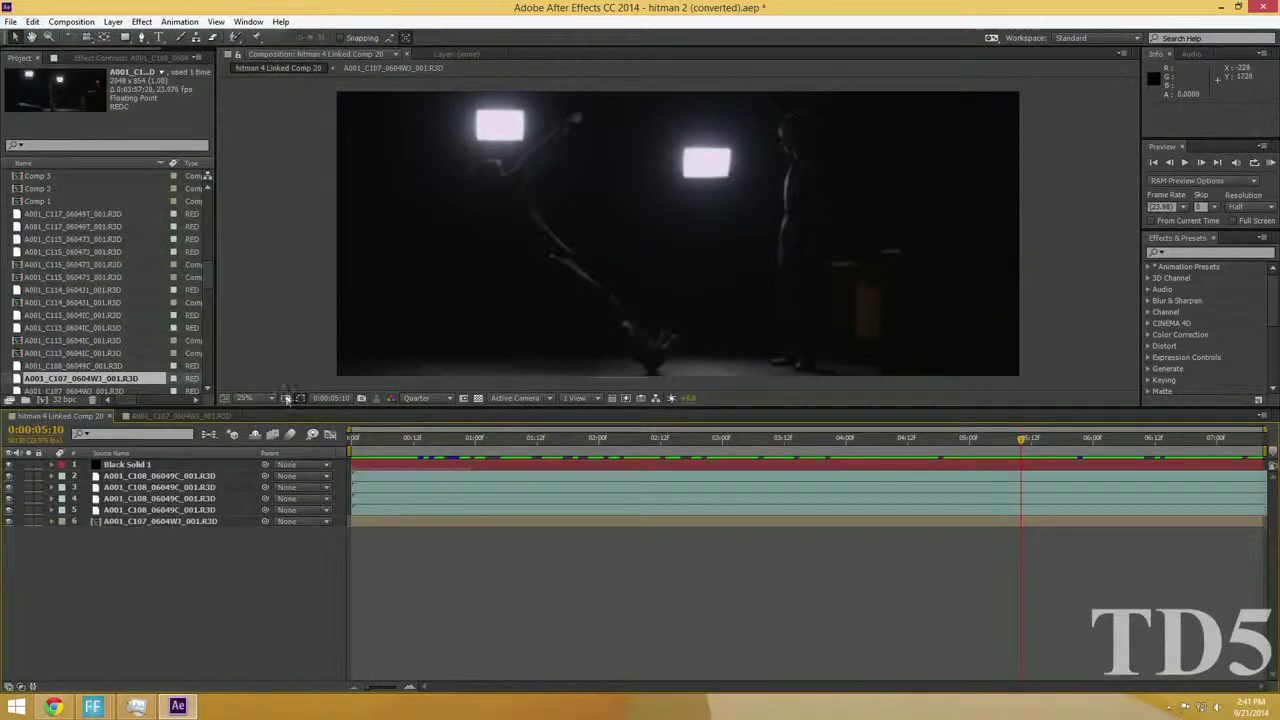
Open the bottom layer's precomp, reveal its source footage in the project, and create a new composition from that R3D clip
double_click(414, 521)
right_click(496, 468)
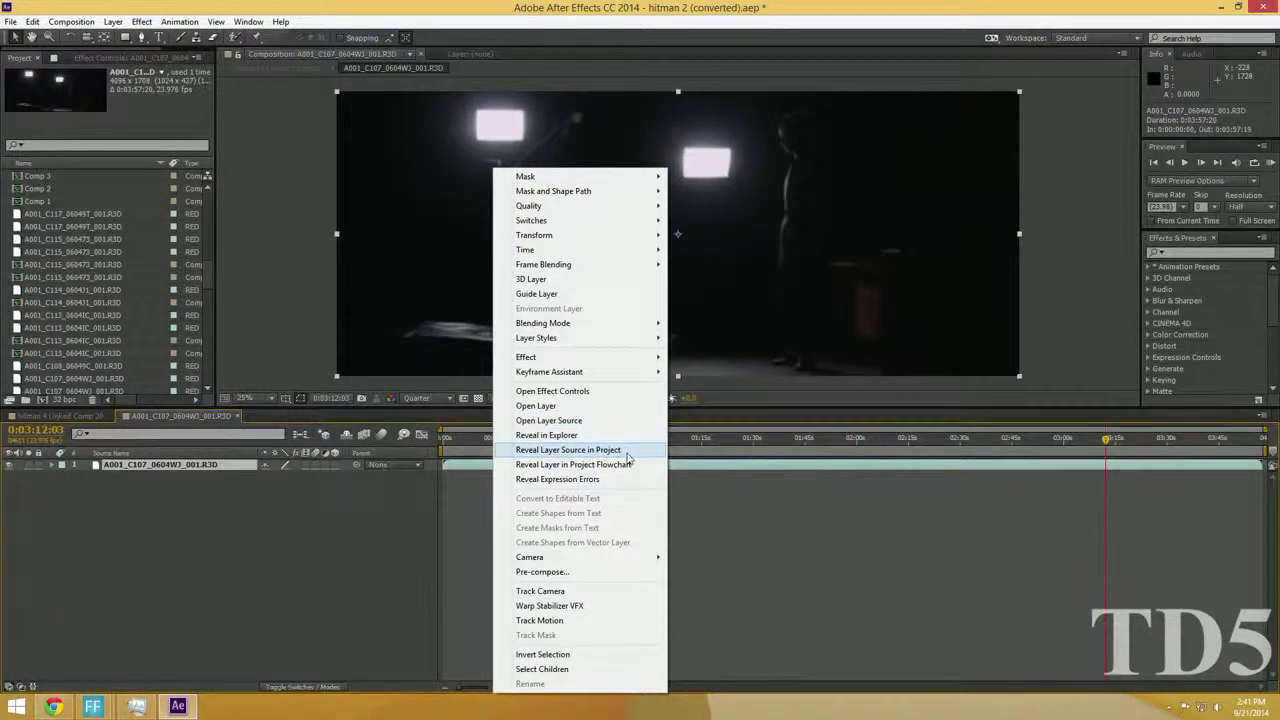
click(627, 455)
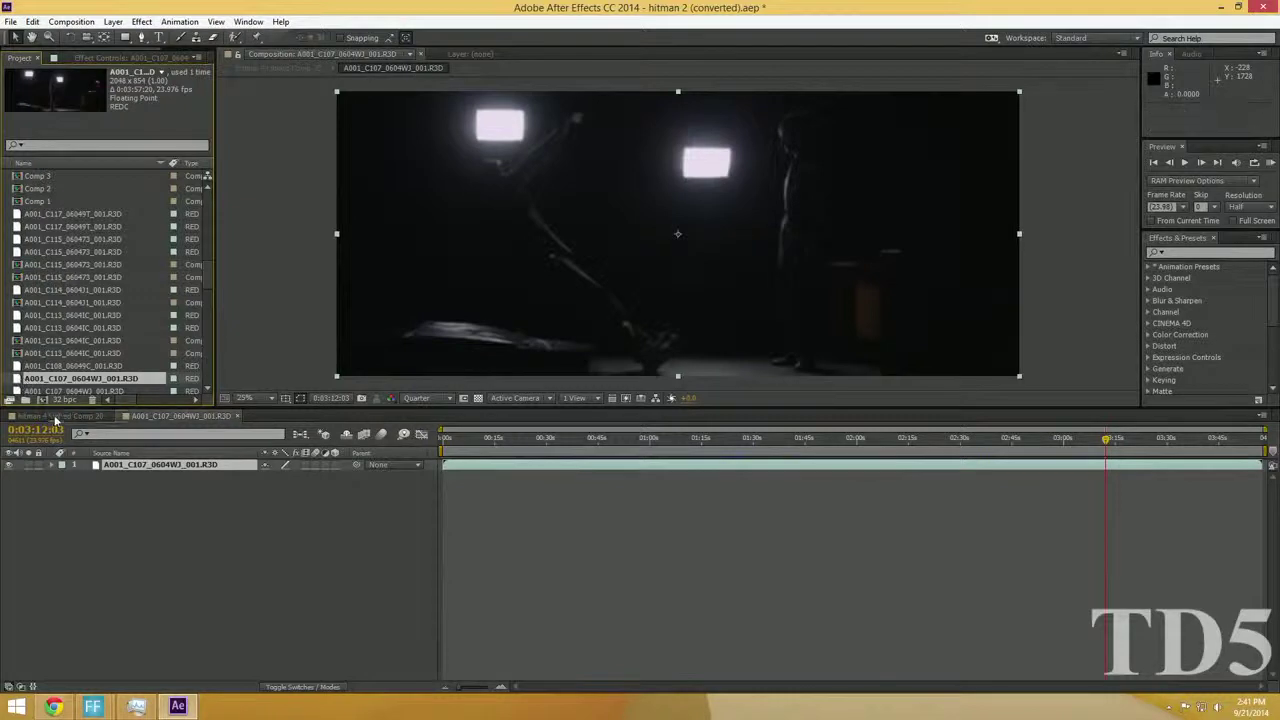
click(47, 400)
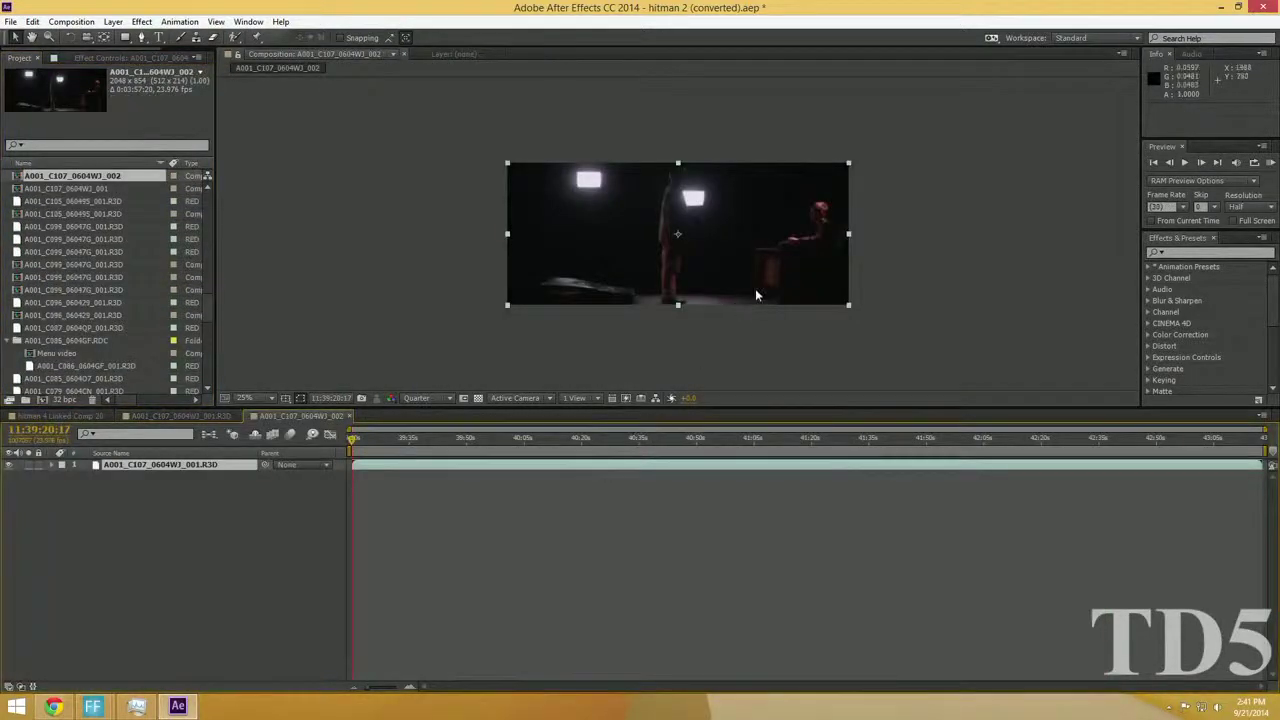
scroll(755, 295, up, 2)
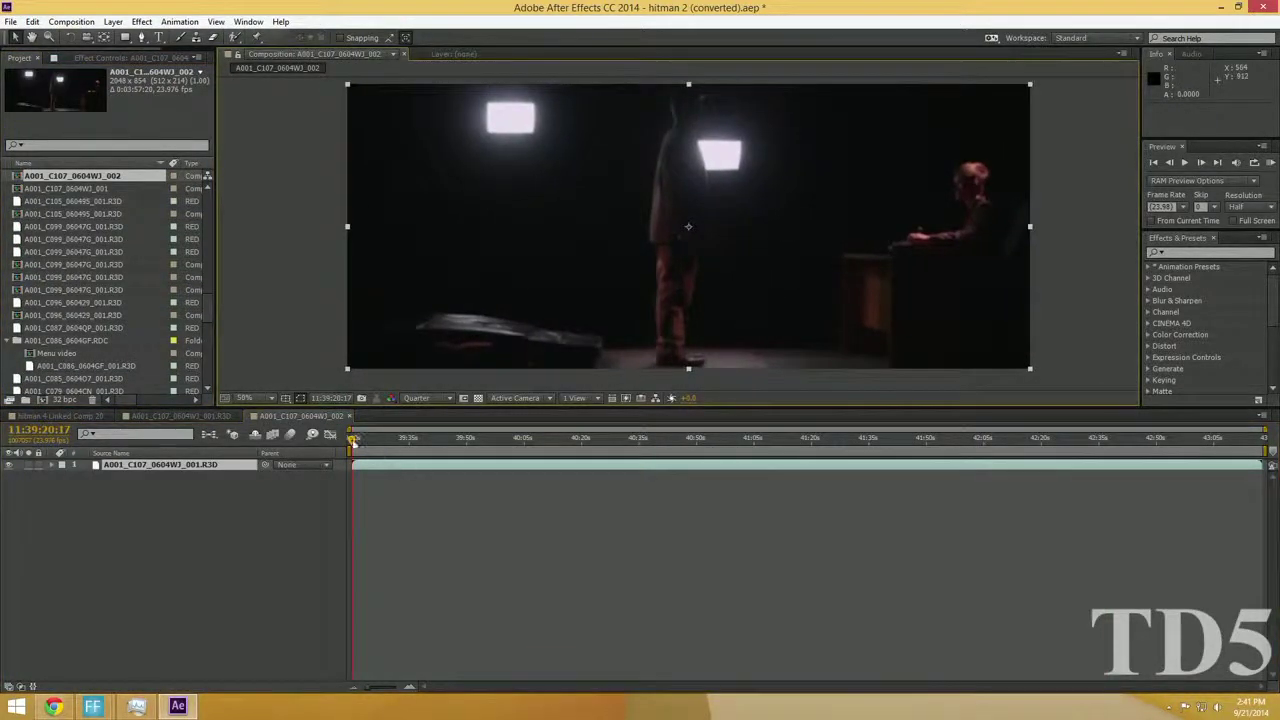
Scrub through the new composition to 11:42:23:05, raise the preview exposure to +3.1, and play the action
drag(433, 441, 693, 440)
drag(574, 453, 415, 455)
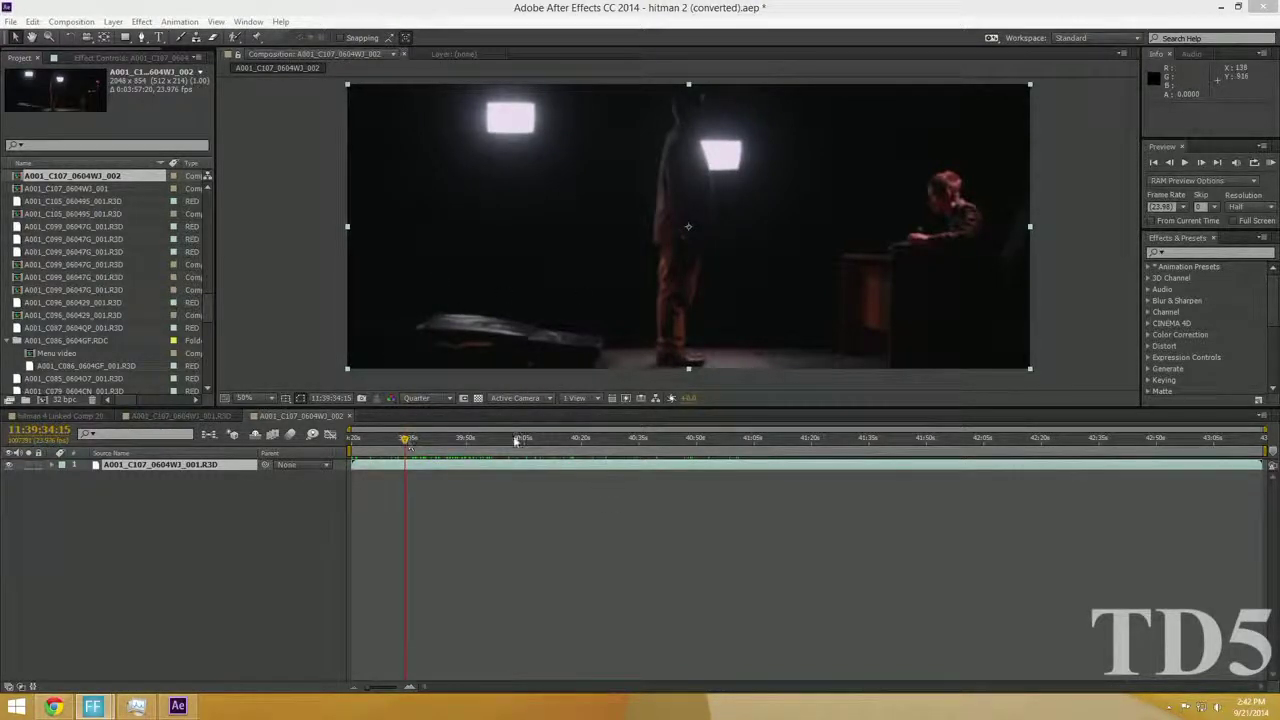
click(420, 441)
drag(423, 445, 1060, 423)
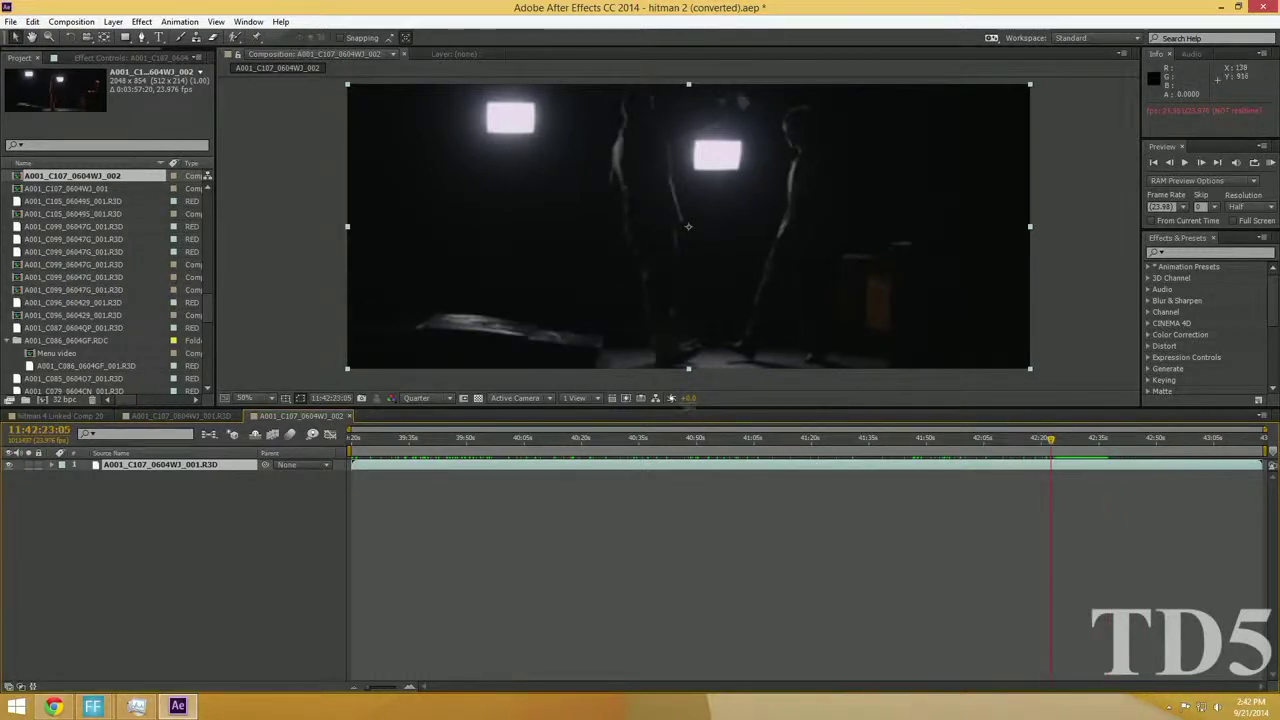
drag(686, 405, 1000, 480)
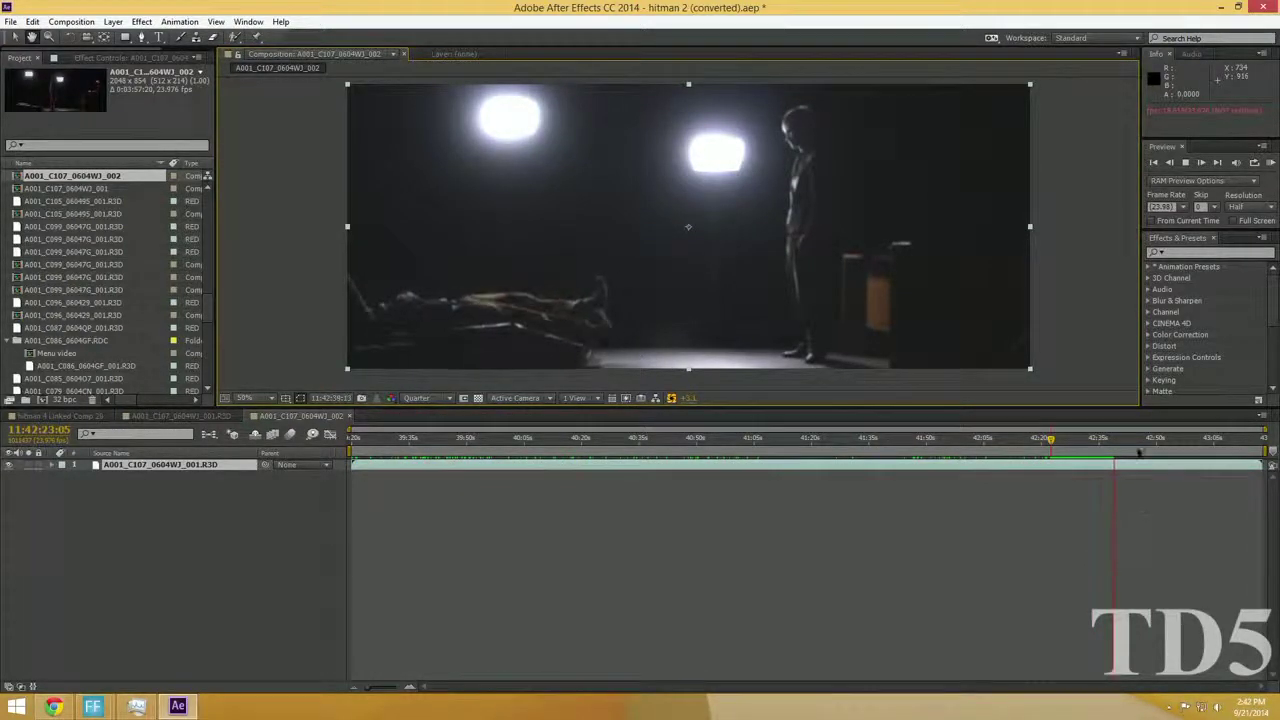
Review the clip back to its first frame and compare it with the earlier A001_C107_0604WJ_001.R3D composition
click(1042, 440)
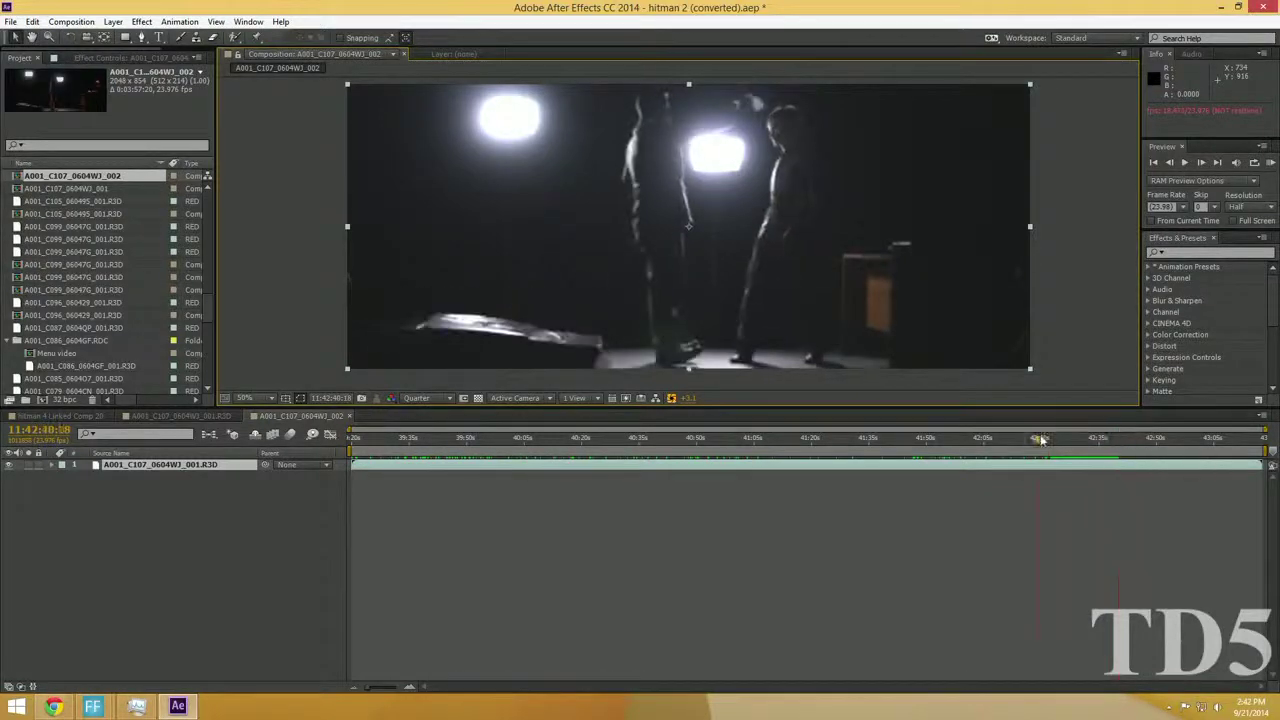
drag(1042, 440, 351, 432)
click(580, 566)
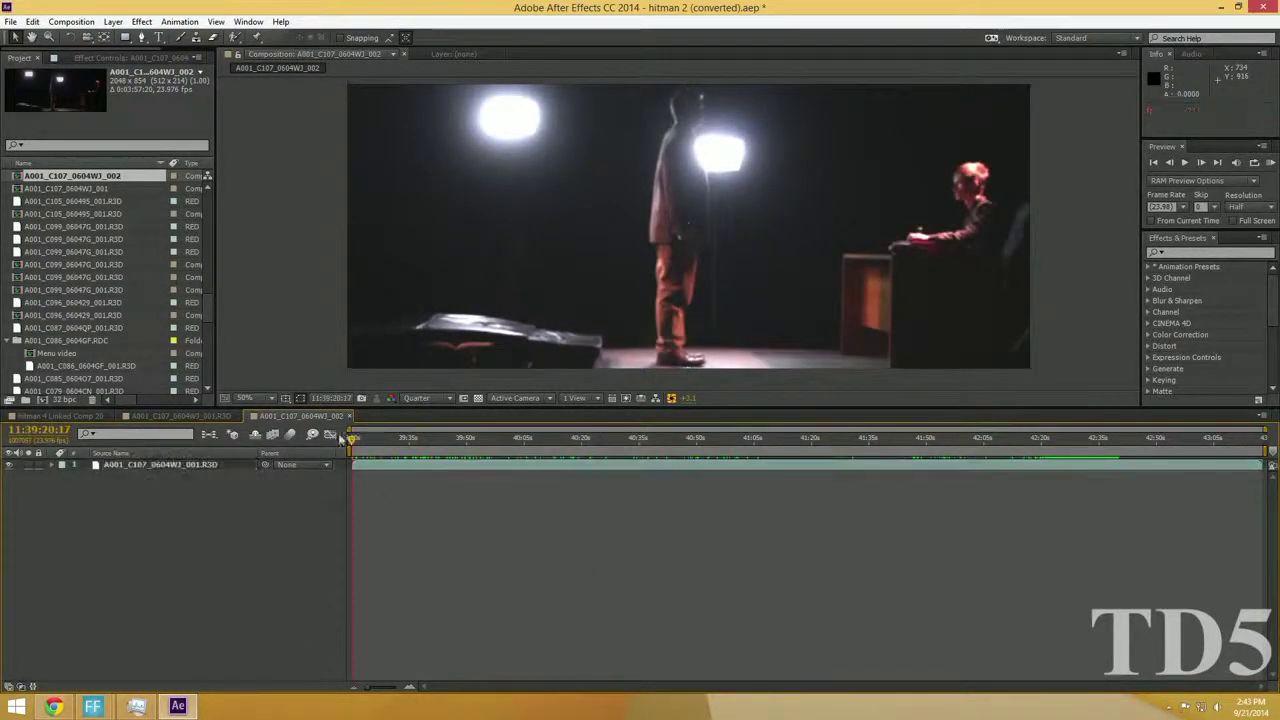
mouse_move(354, 440)
mouse_down()
mouse_move(683, 440)
mouse_move(352, 432)
mouse_up()
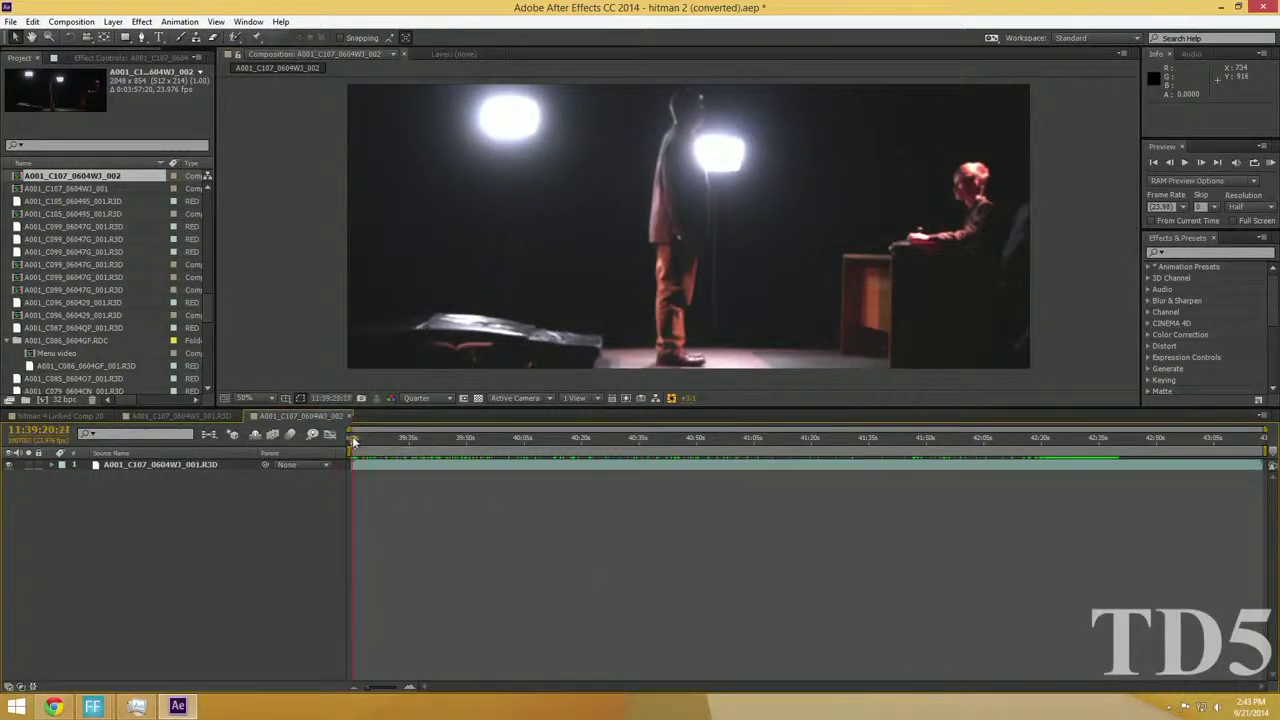
click(200, 416)
click(200, 416)
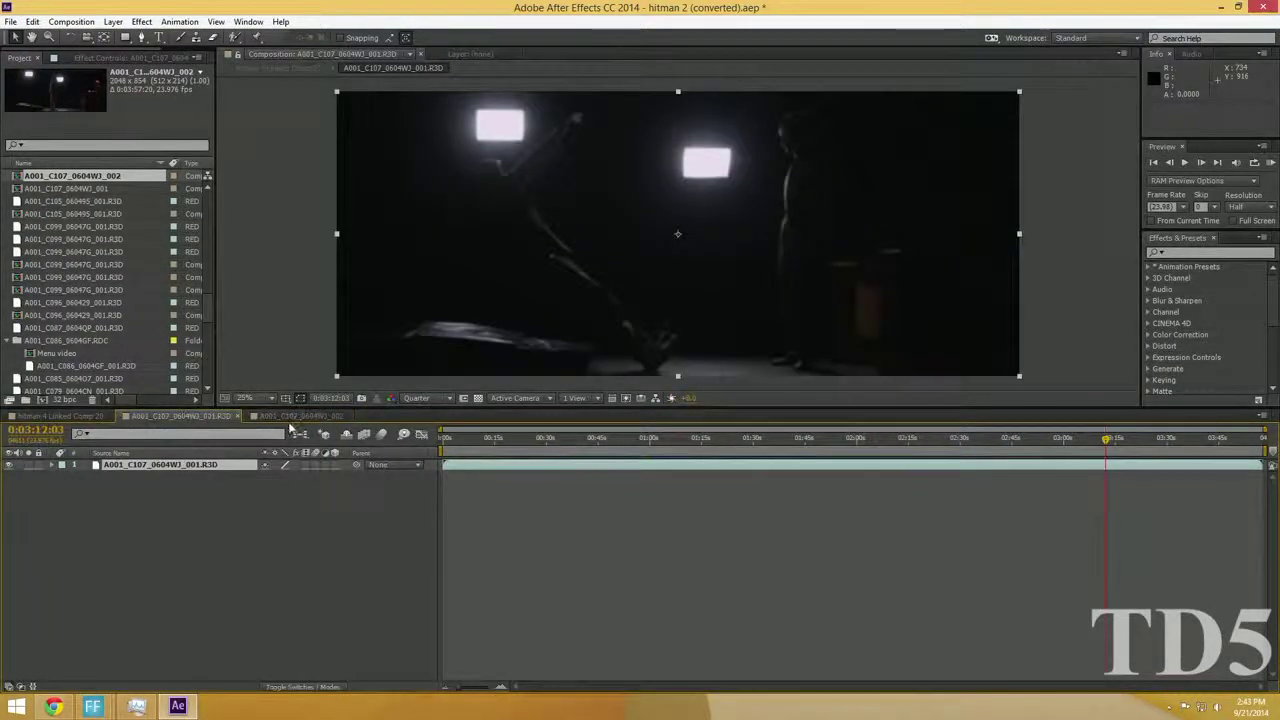
click(296, 416)
Trim the clip's start to about 11:42:22 and move the remaining footage near the beginning of the timeline, starting at 11:39:25:06
drag(390, 440, 1049, 436)
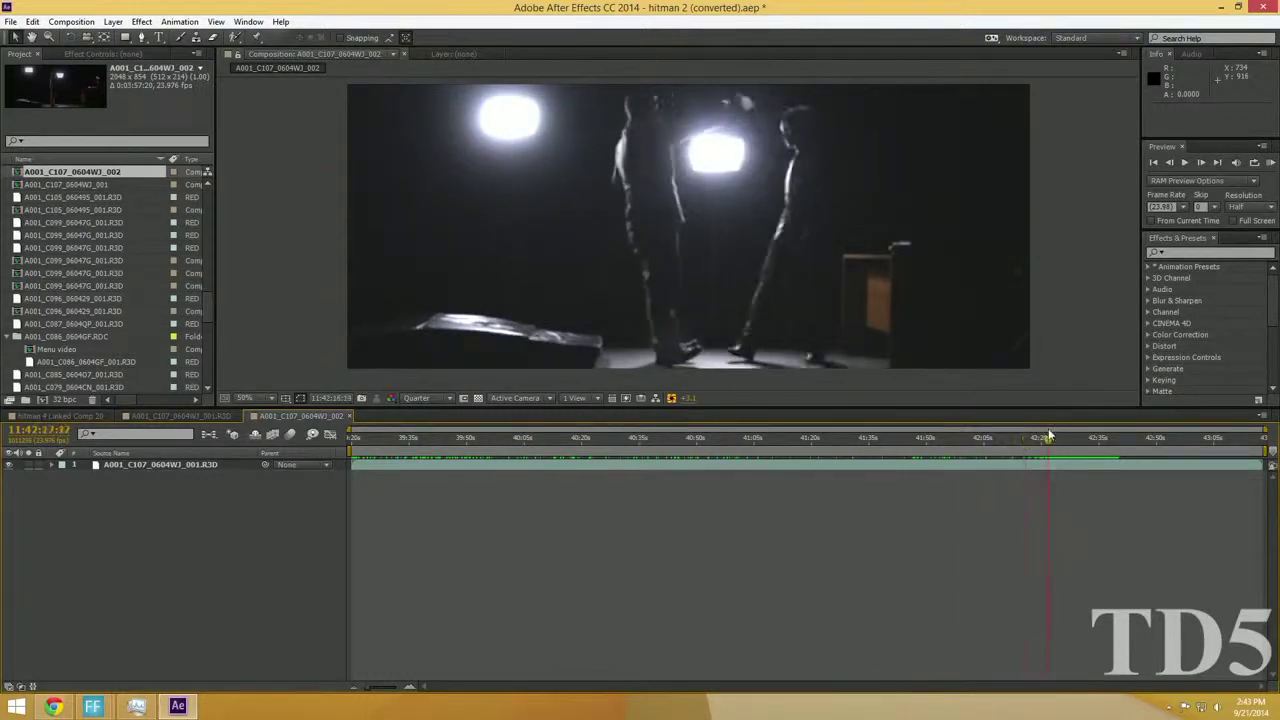
click(366, 463)
drag(1047, 480, 1050, 480)
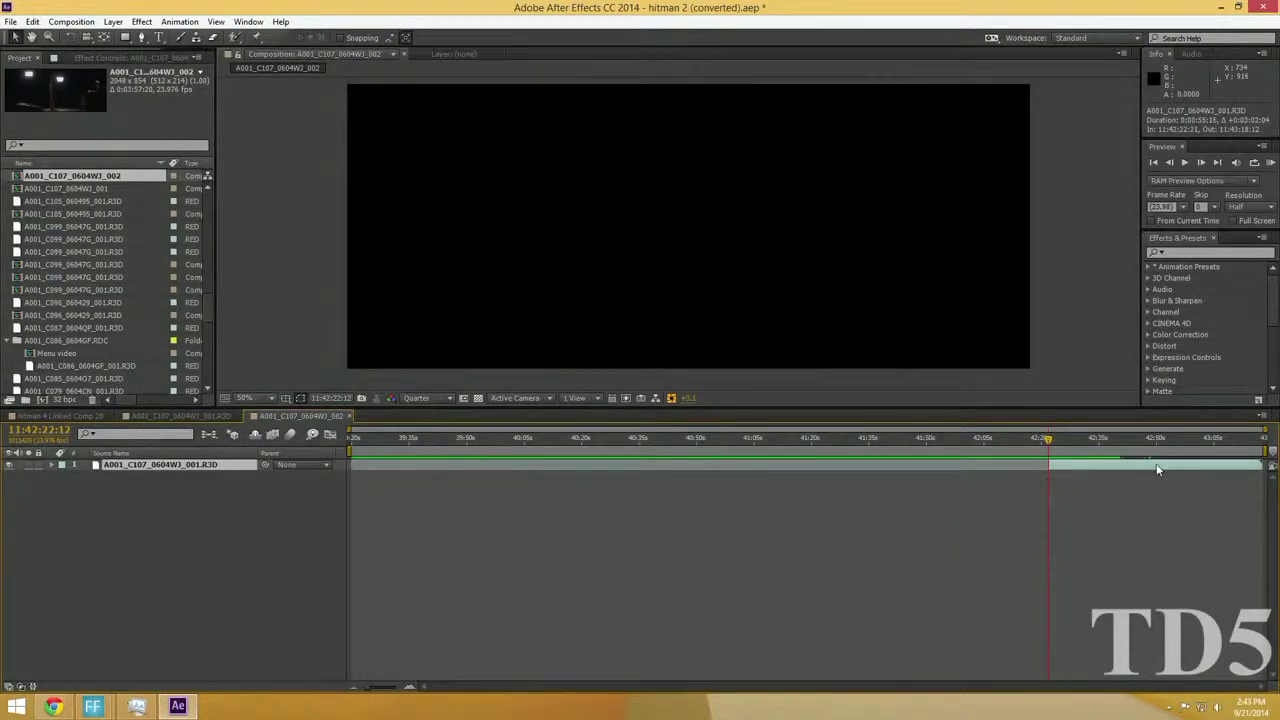
drag(1157, 469, 447, 438)
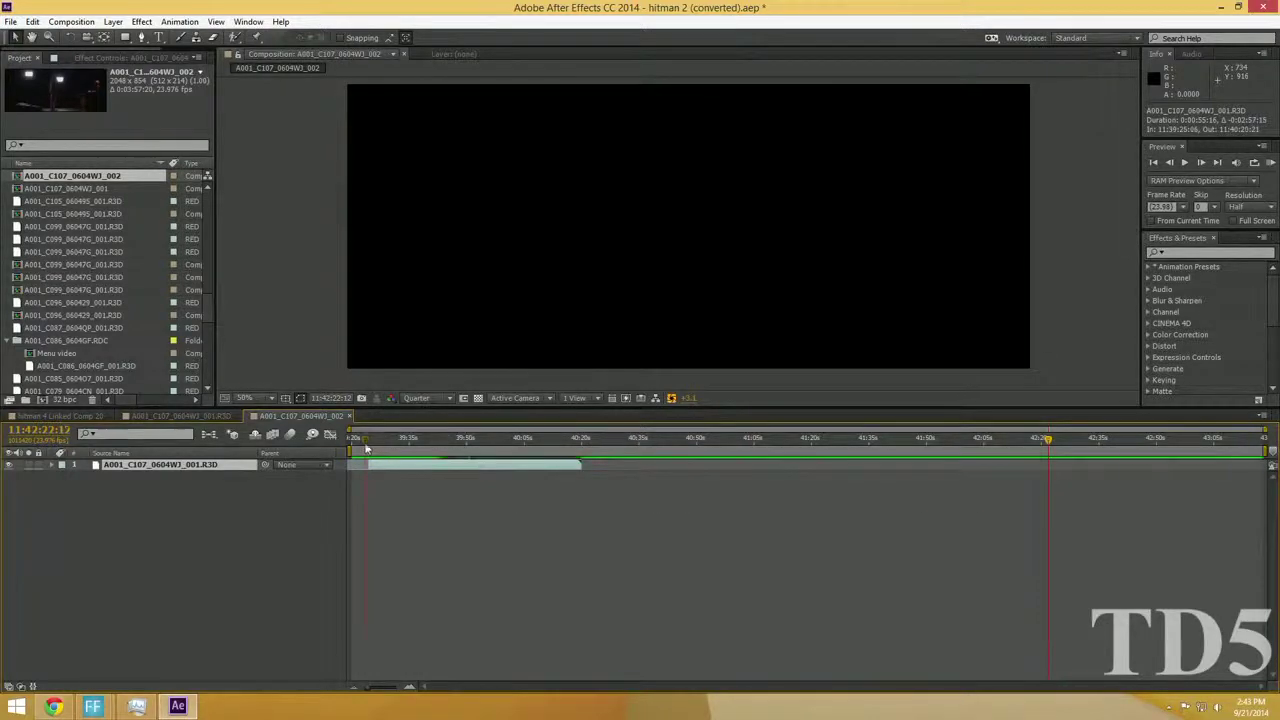
Preview the moved clip, trim its end at 11:39:37:02, and play the shortened section
key(space)
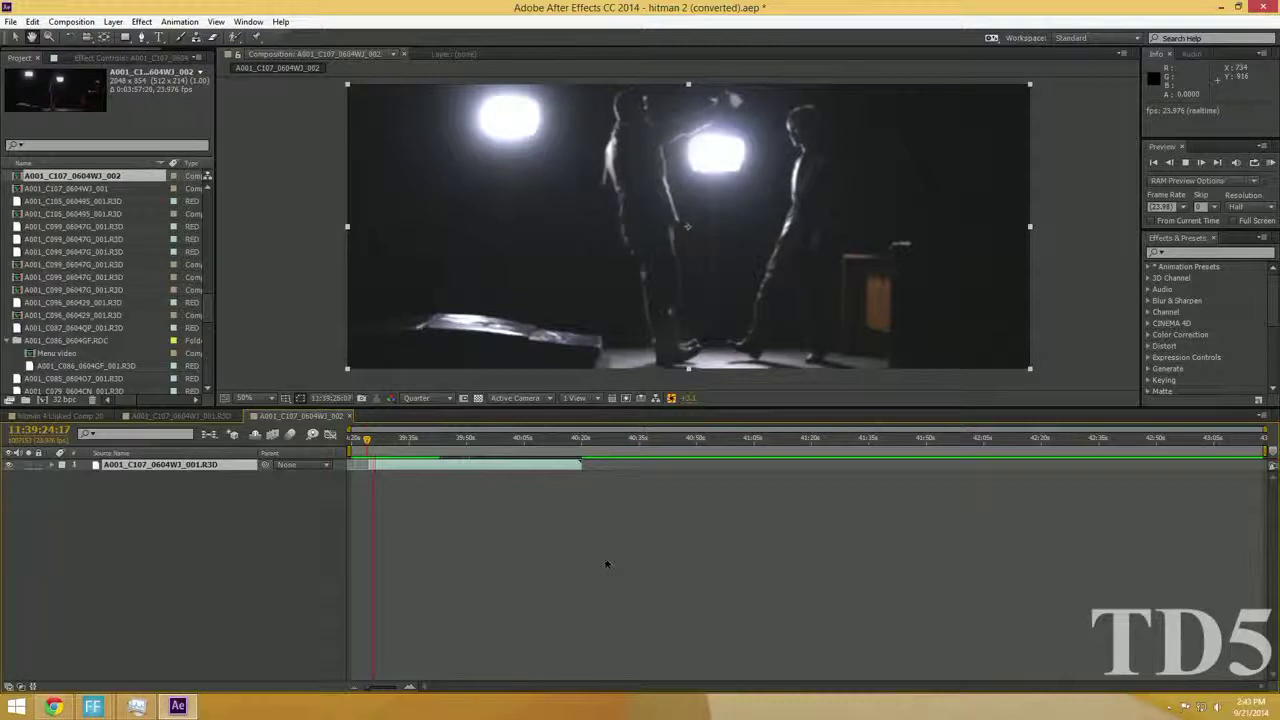
key(space)
drag(388, 444, 415, 437)
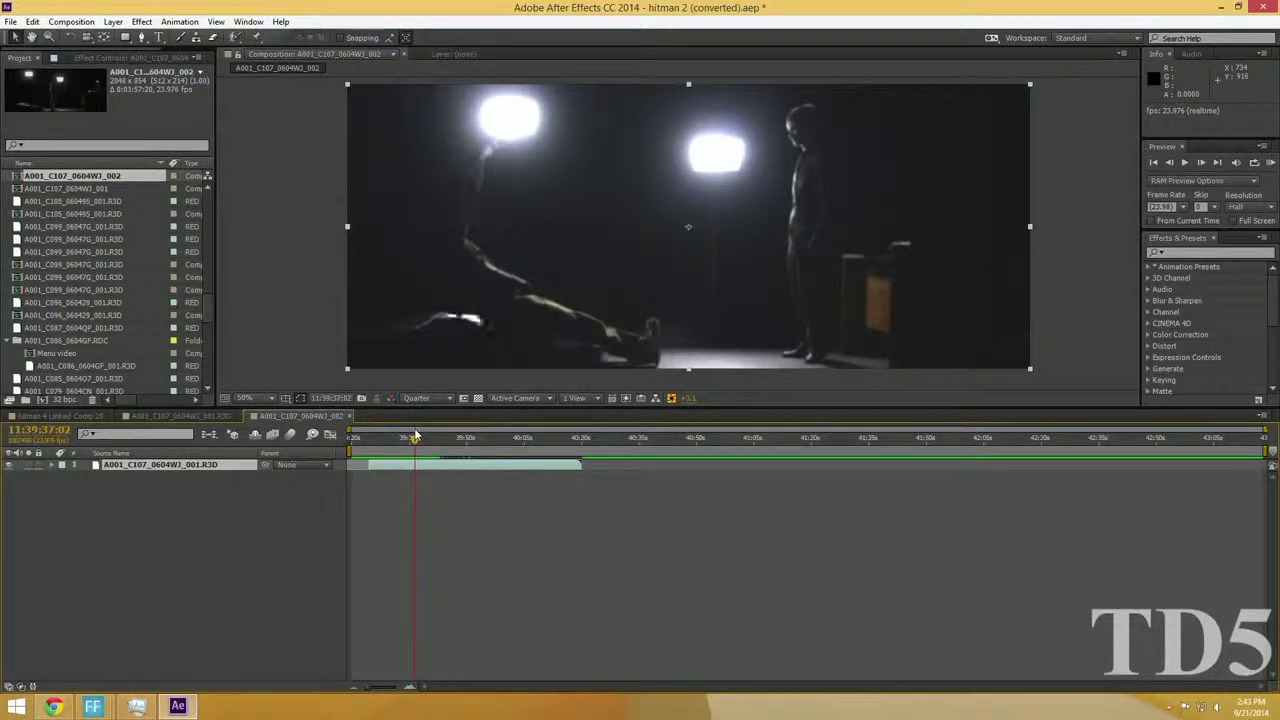
drag(579, 469, 363, 451)
key(space)
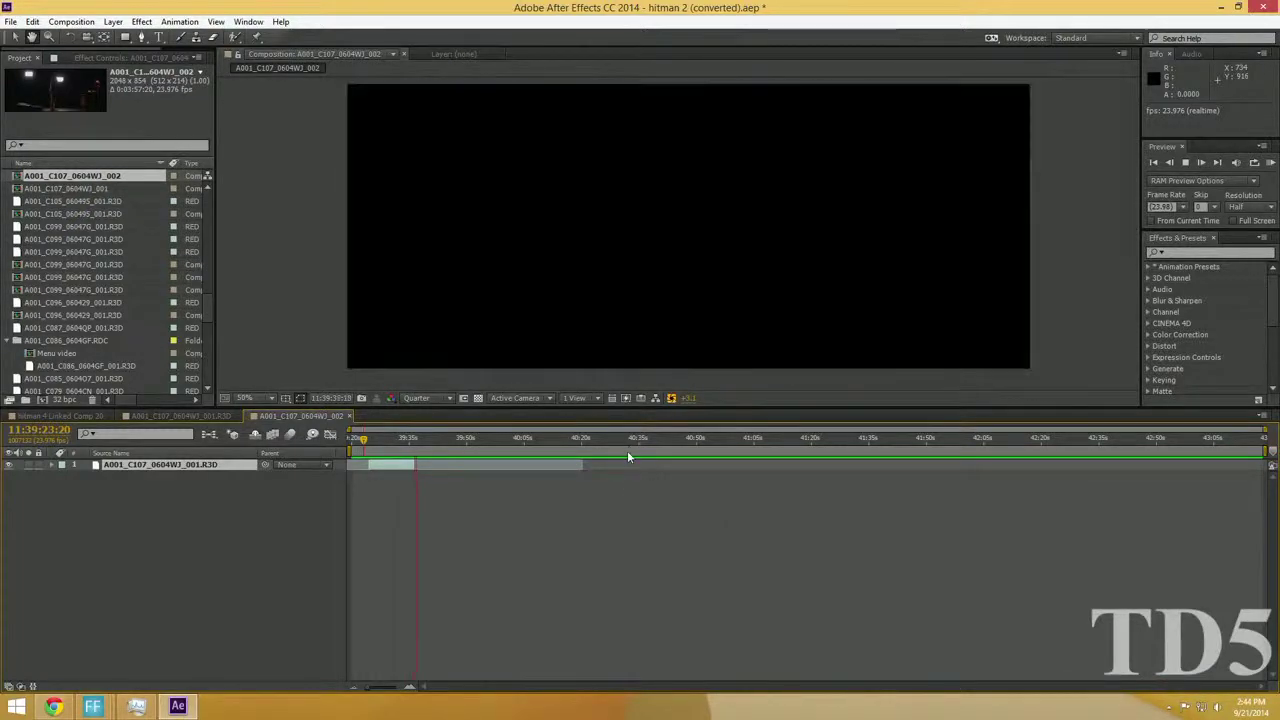
Extend the clip's end to 11:39:49:09 to examine the following footage, and trim it back to 11:39:37:02
mouse_move(441, 439)
mouse_down()
mouse_move(369, 443)
mouse_move(410, 421)
mouse_move(421, 441)
mouse_move(392, 439)
mouse_move(420, 430)
mouse_up()
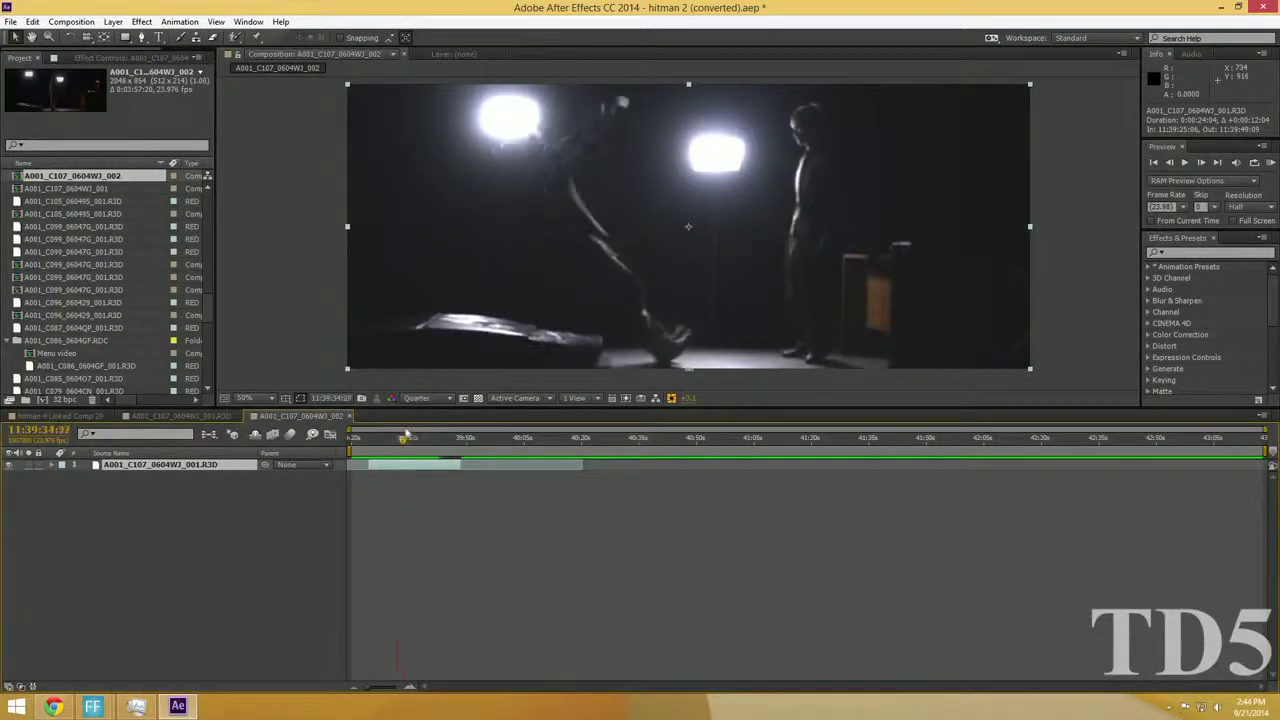
drag(422, 429, 422, 423)
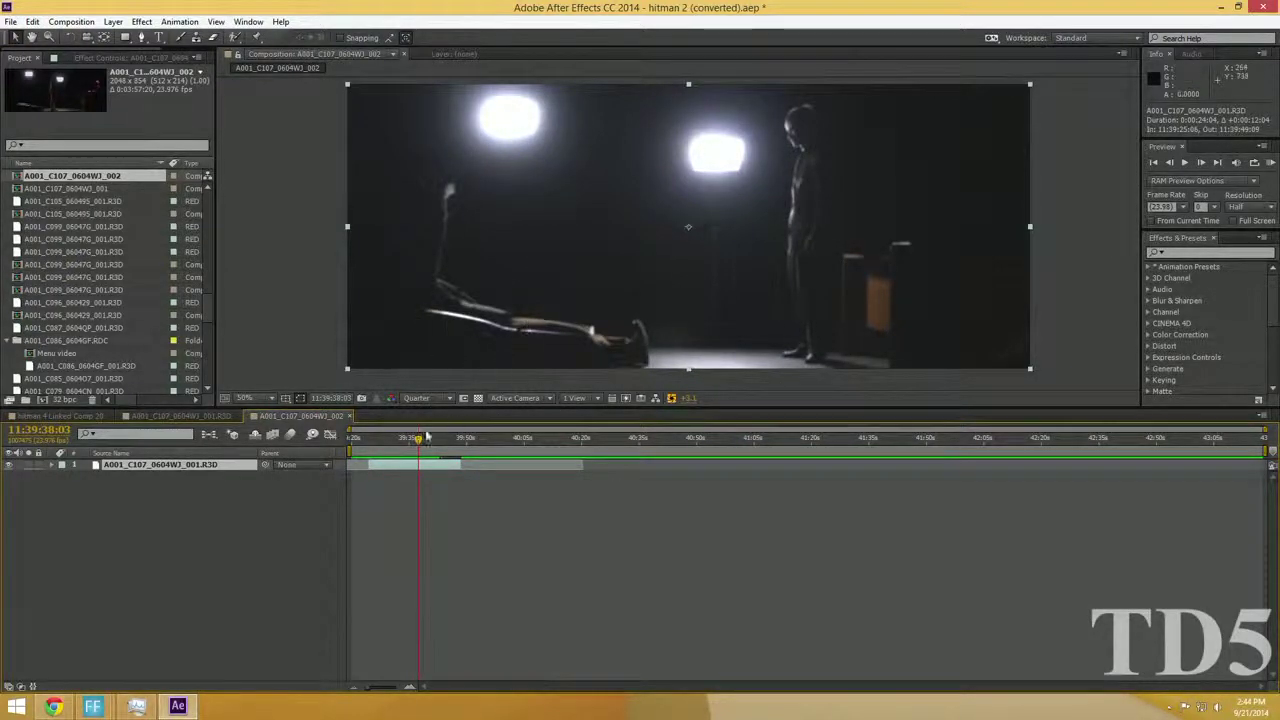
drag(418, 439, 418, 465)
click(445, 481)
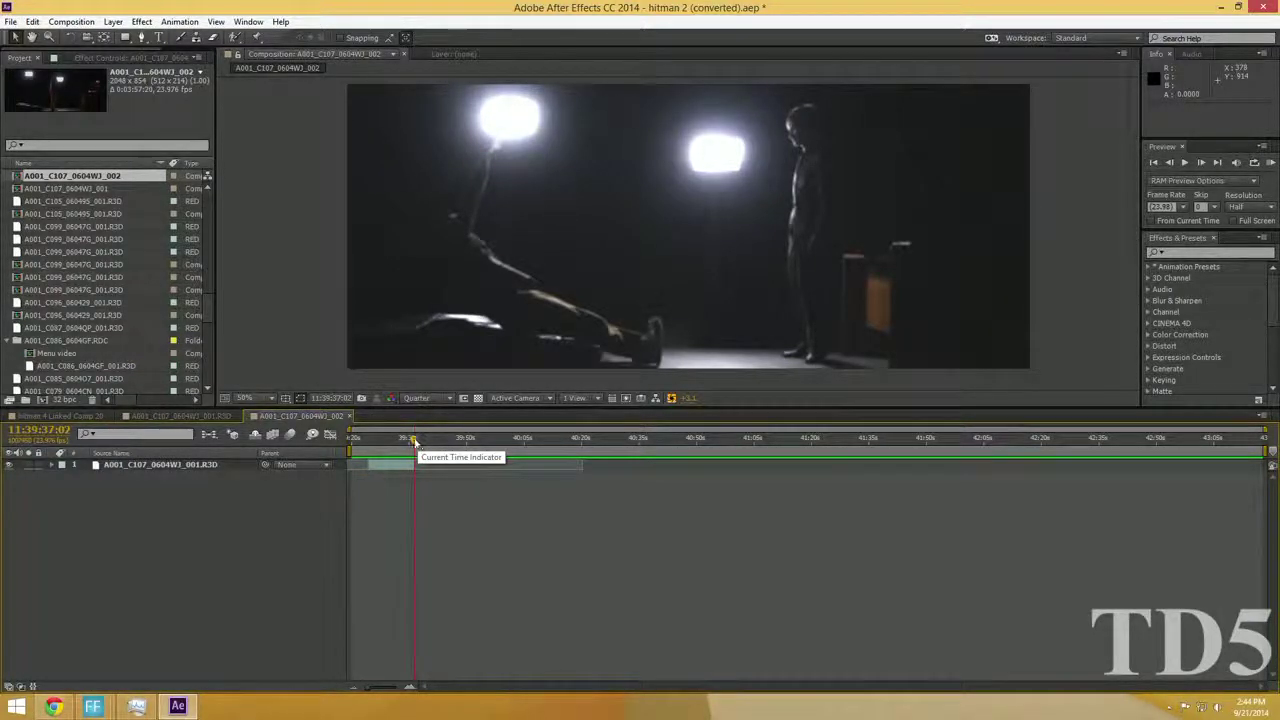
Play and scrub the trimmed clip from its start, and switch to the earlier A001_C107_0604WJ_001.R3D composition
drag(414, 440, 370, 441)
key(space)
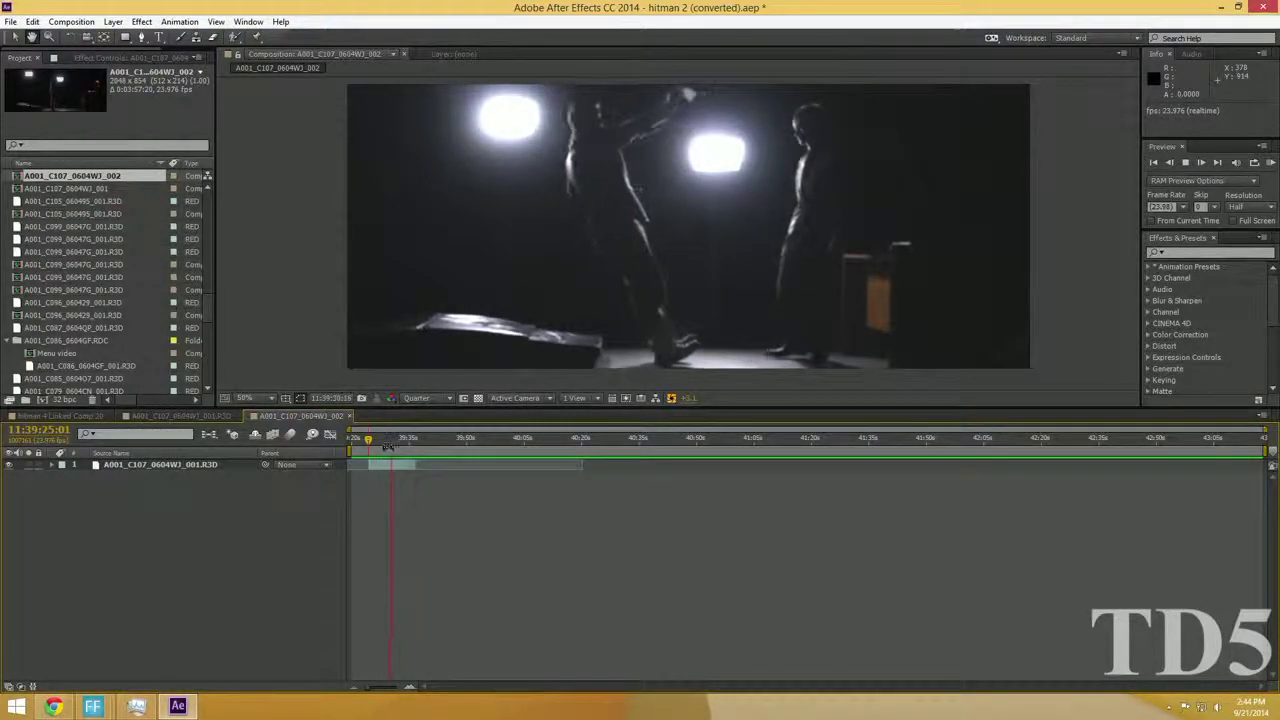
drag(391, 437, 411, 437)
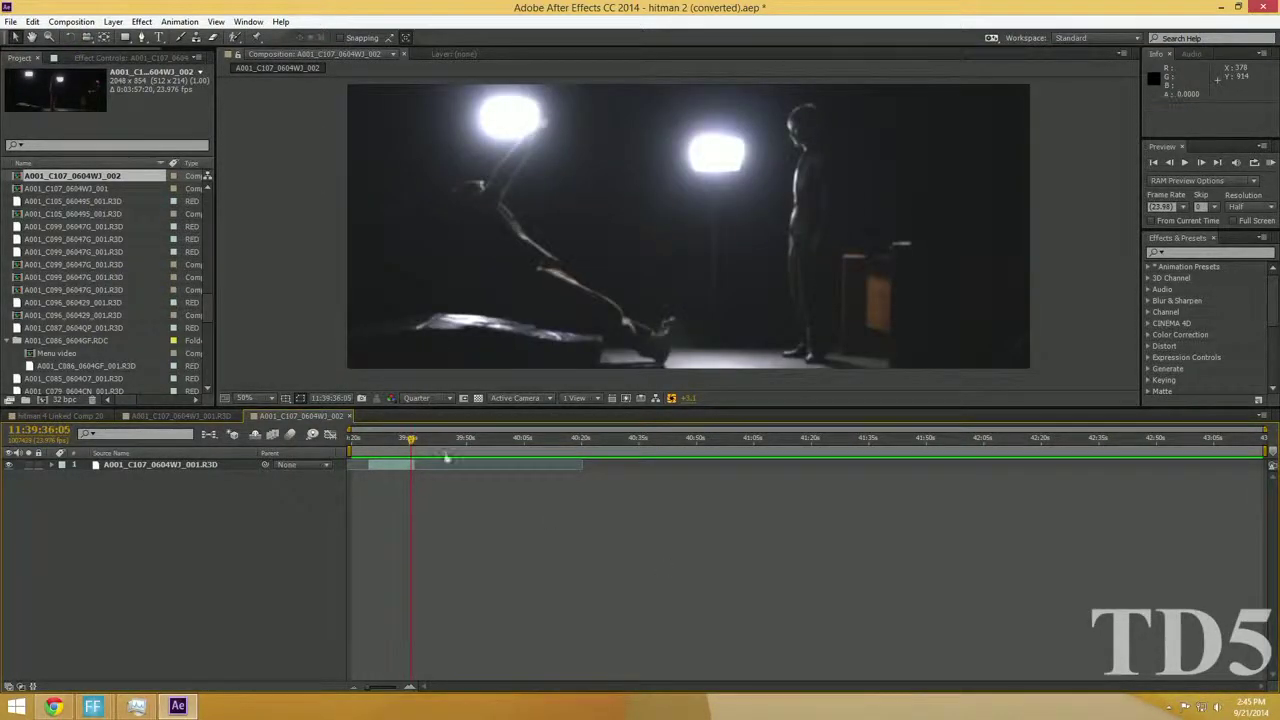
click(370, 450)
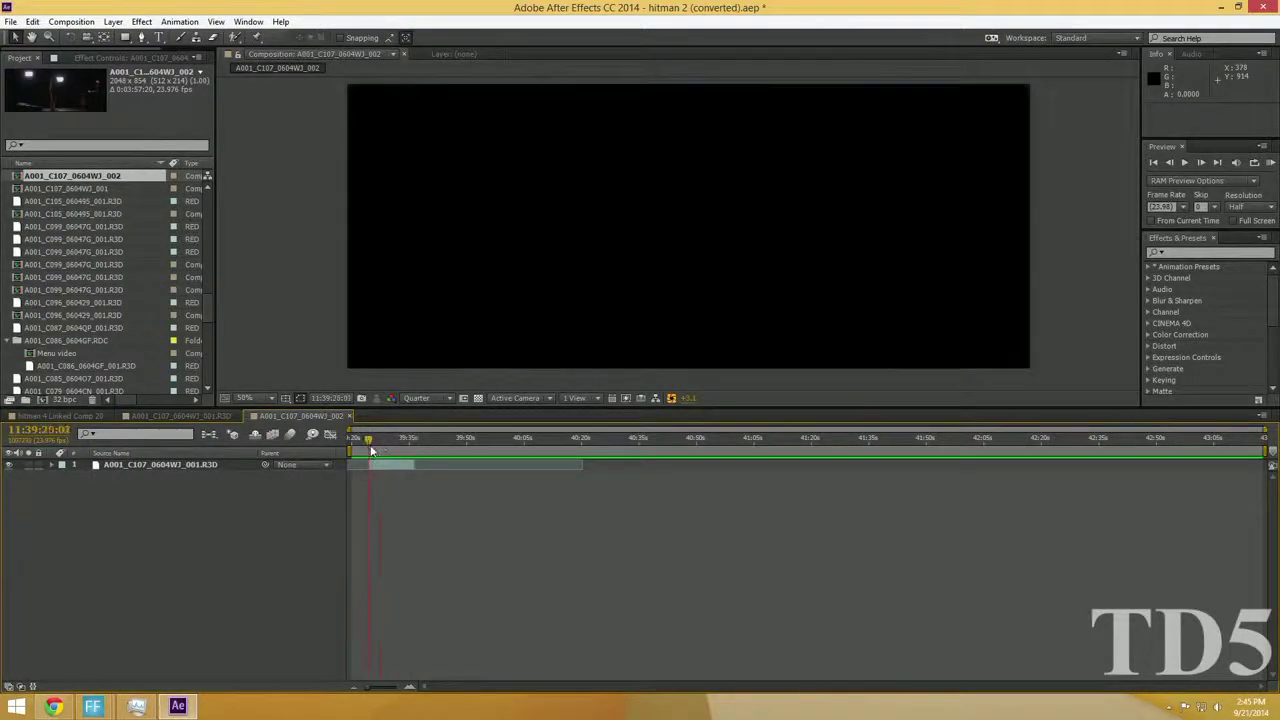
mouse_move(372, 441)
mouse_down()
mouse_move(414, 437)
mouse_move(366, 436)
mouse_move(413, 438)
mouse_move(393, 438)
mouse_up()
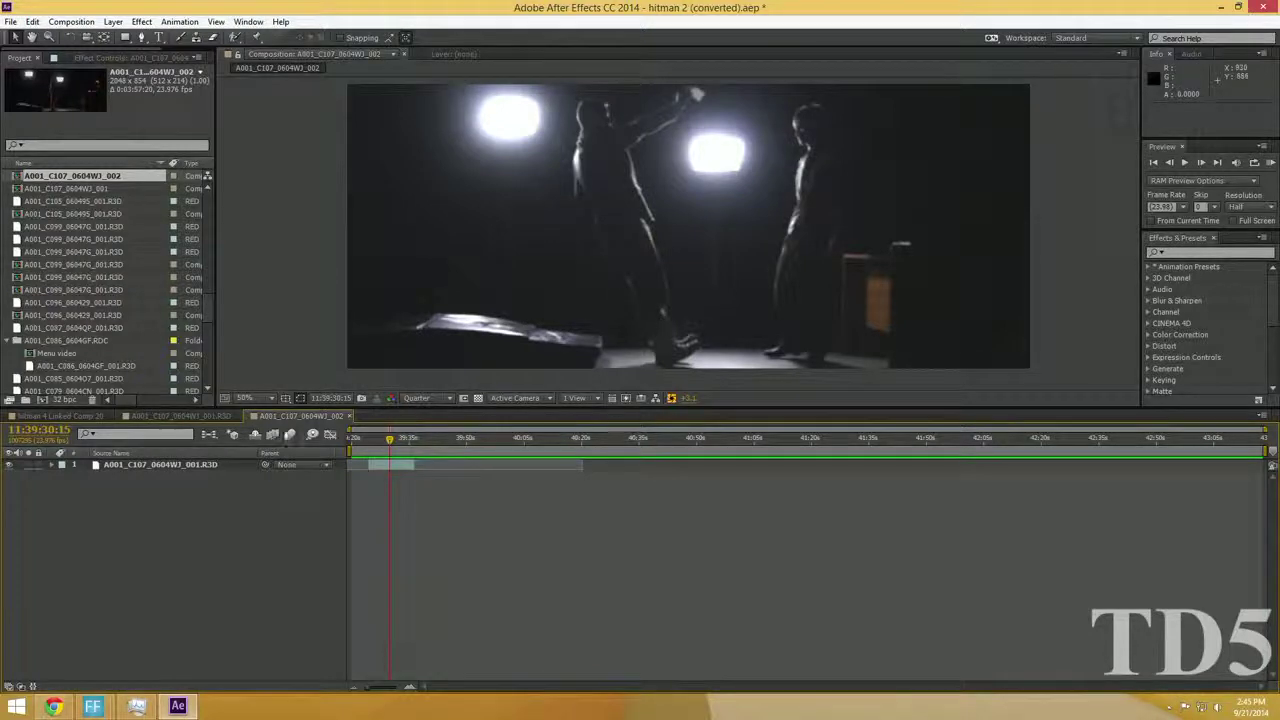
click(170, 416)
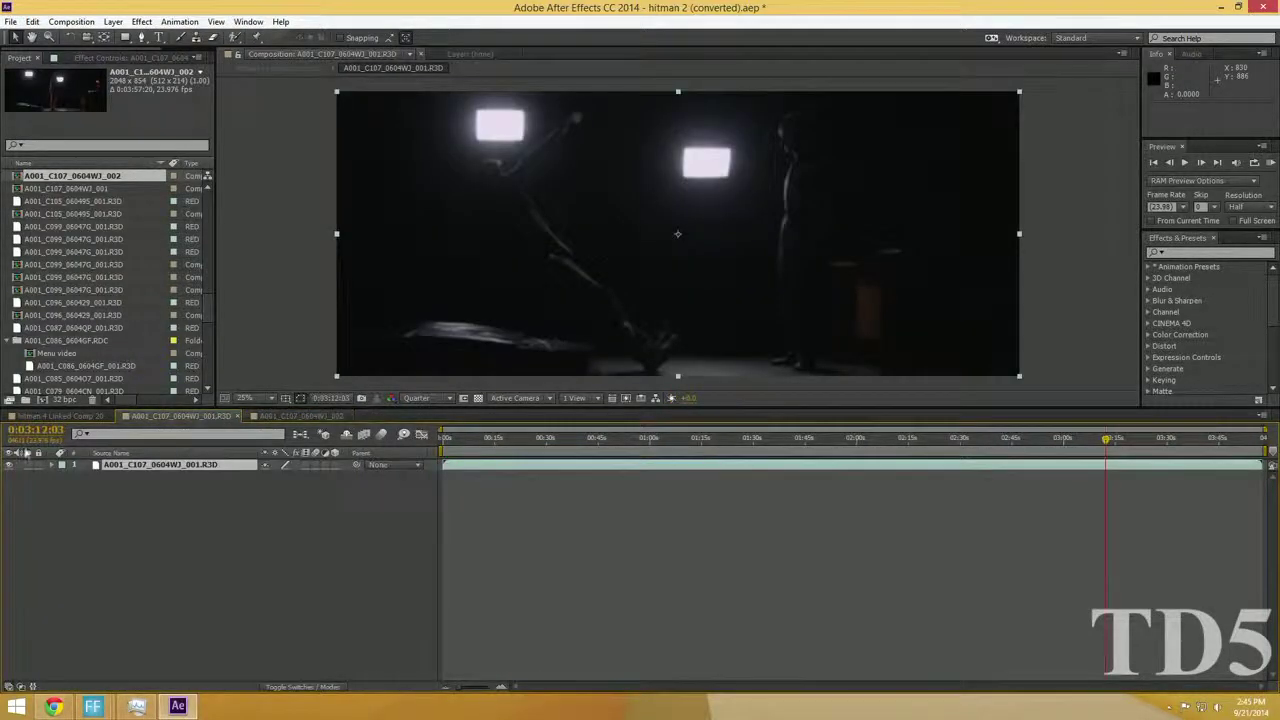
In the hitman 4 Linked Comp 20 composition, reveal the source of the lowest A001_C108_06049C_001.R3D layer in the project
click(49, 416)
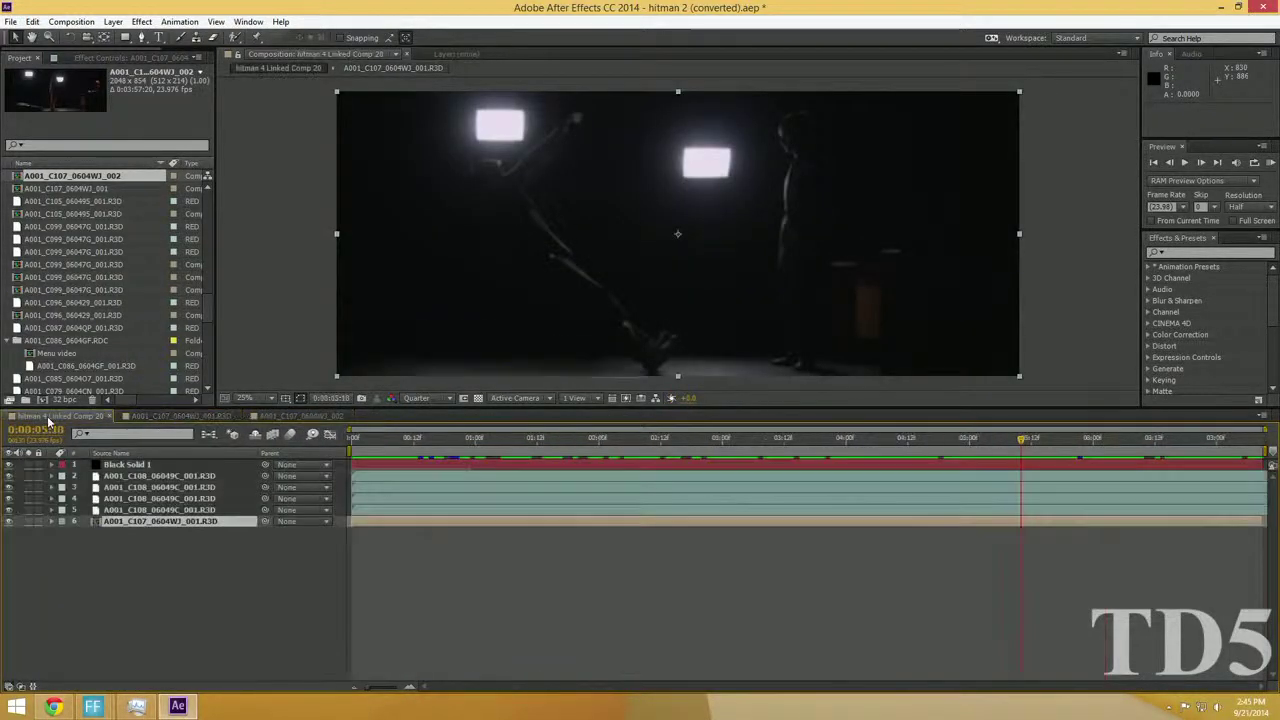
click(160, 510)
right_click(170, 512)
click(150, 514)
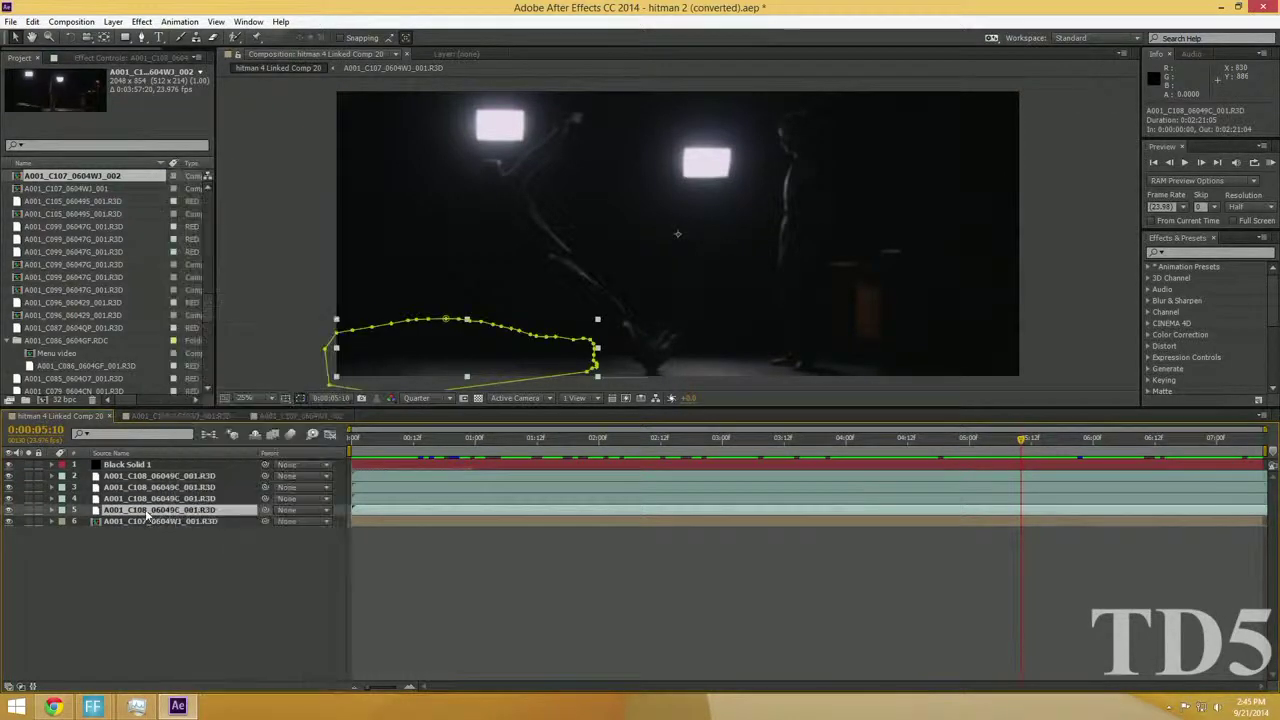
right_click(148, 514)
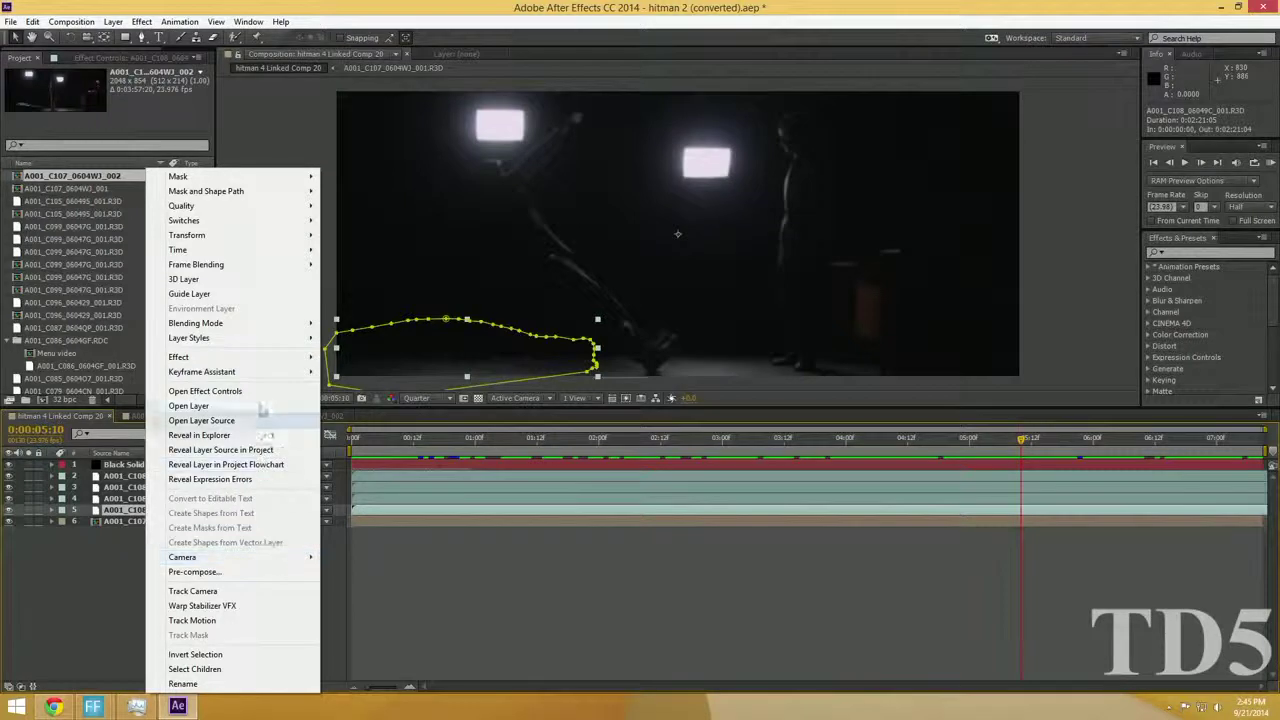
click(262, 450)
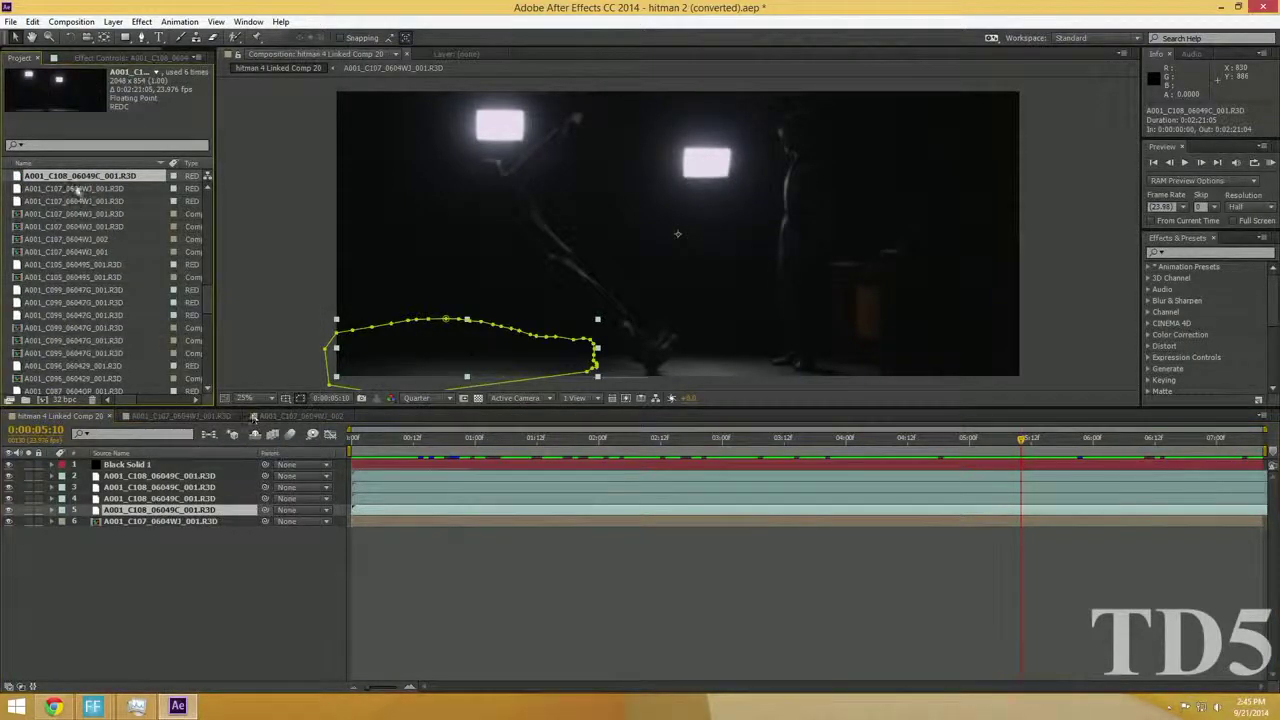
Add A001_C108_06049C_001.R3D as the top layer of the A001_C107_0604WJ_002 composition, shift its start to 11:39:20:17, and preview it
click(256, 416)
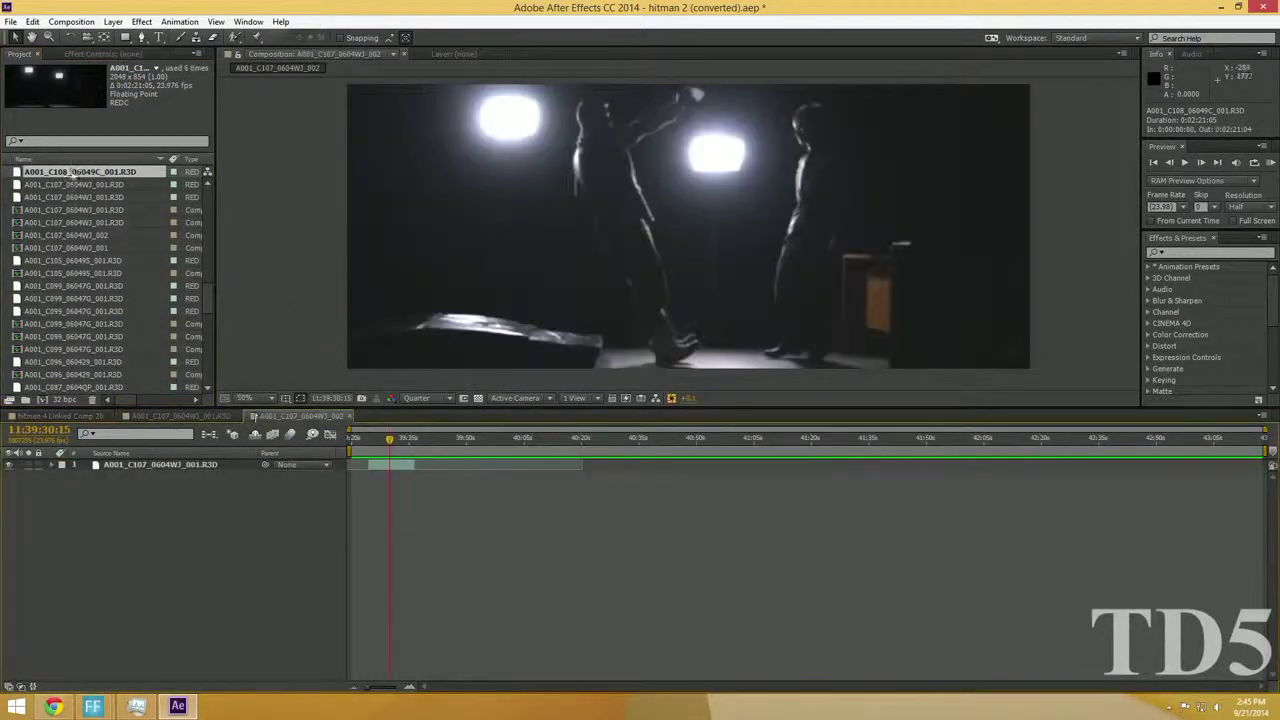
drag(24, 174, 403, 441)
click(416, 440)
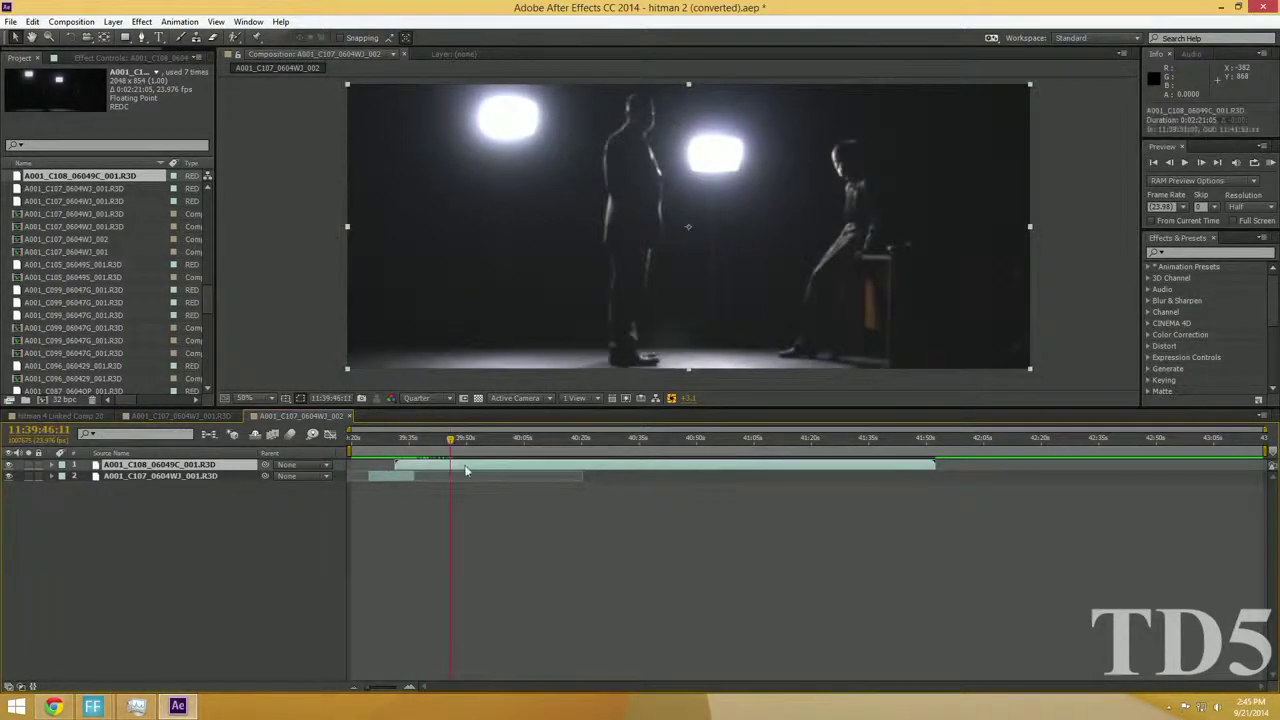
drag(470, 464, 427, 464)
click(368, 440)
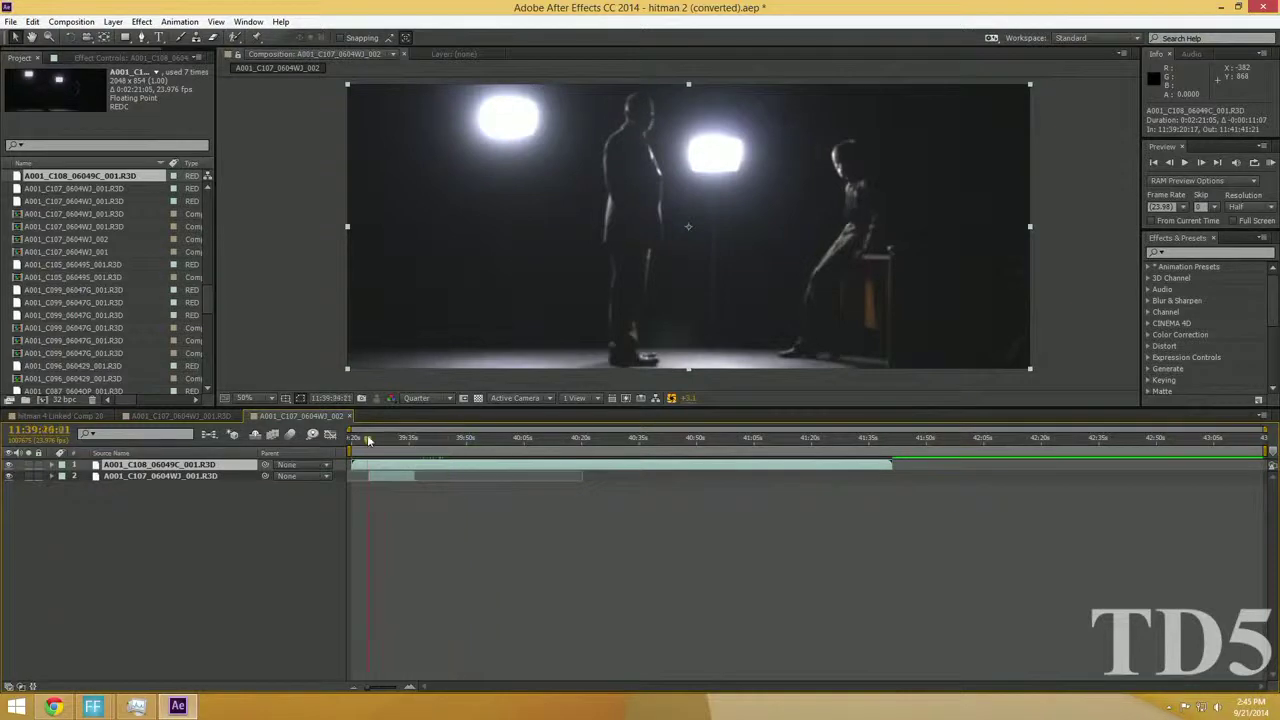
key(space)
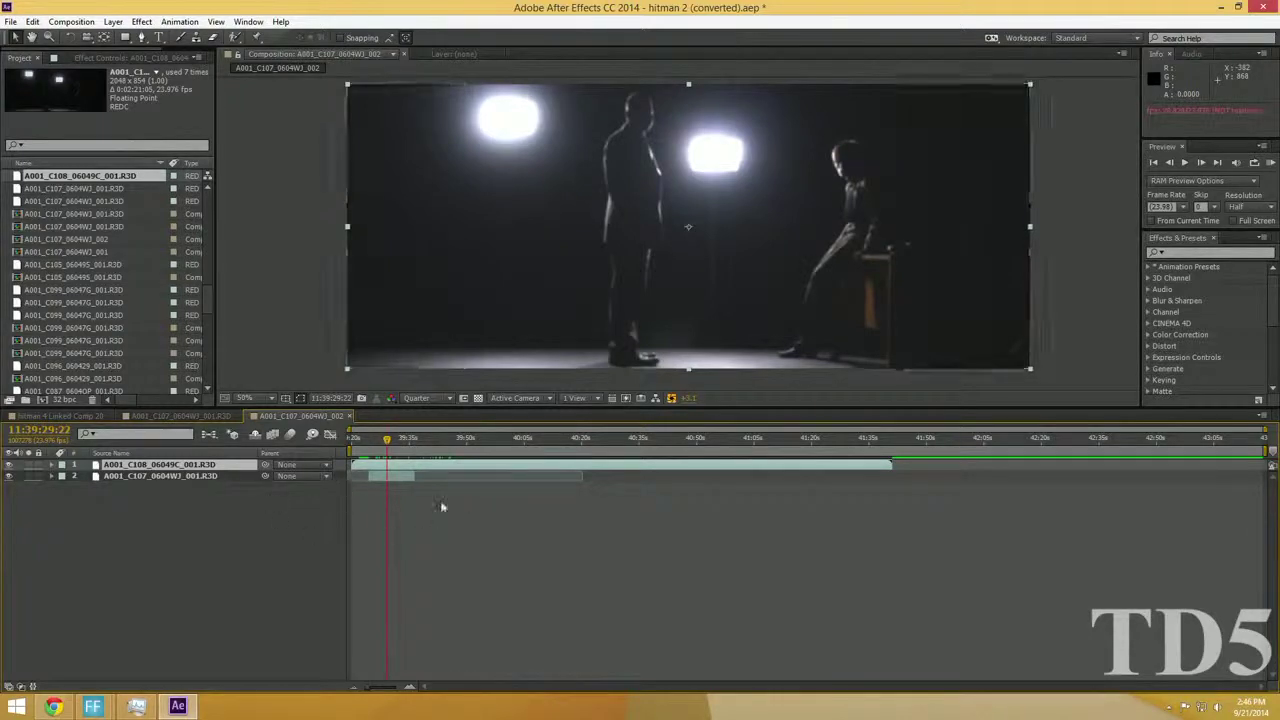
click(405, 477)
click(419, 465)
click(396, 476)
click(502, 525)
click(411, 463)
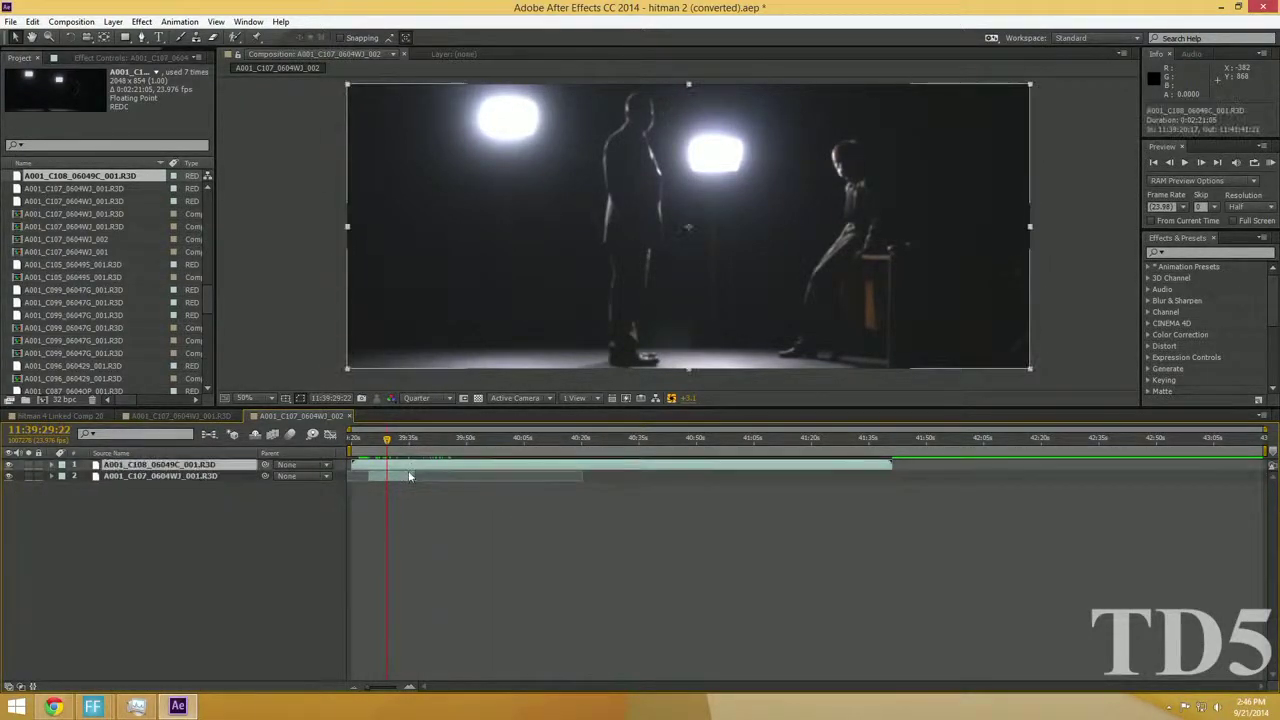
click(407, 475)
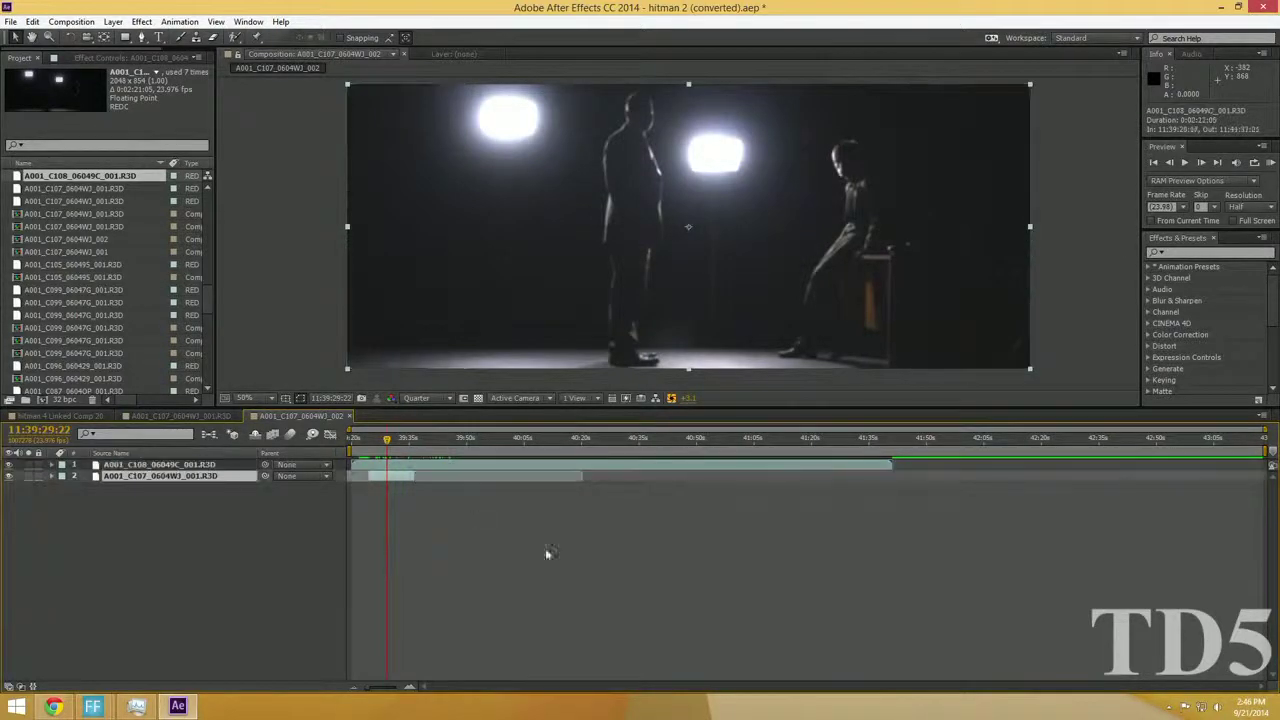
click(564, 562)
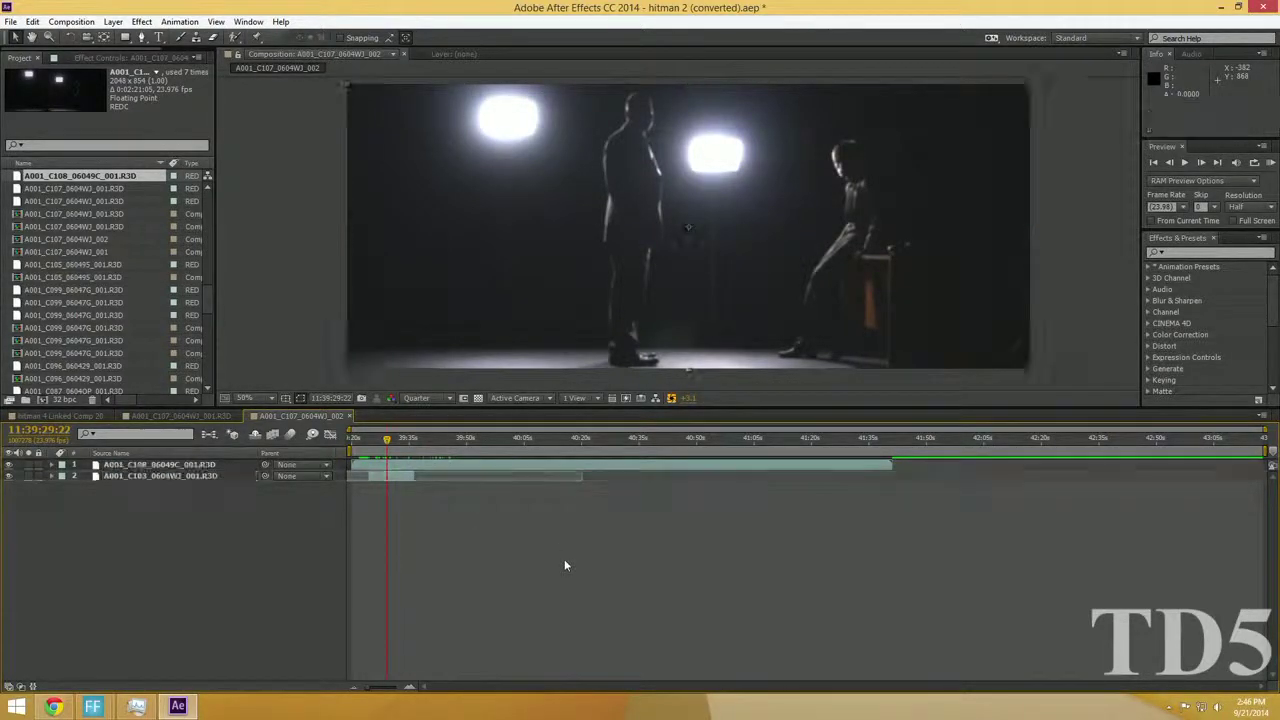
click(403, 478)
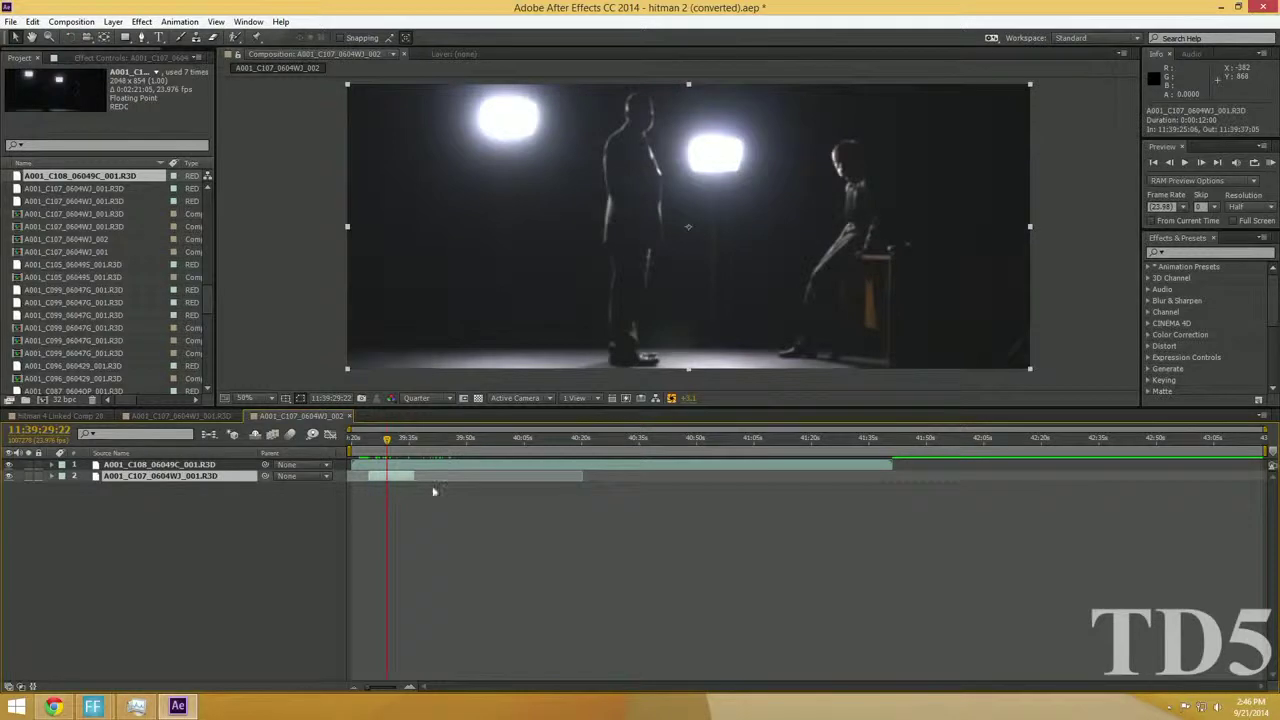
click(447, 500)
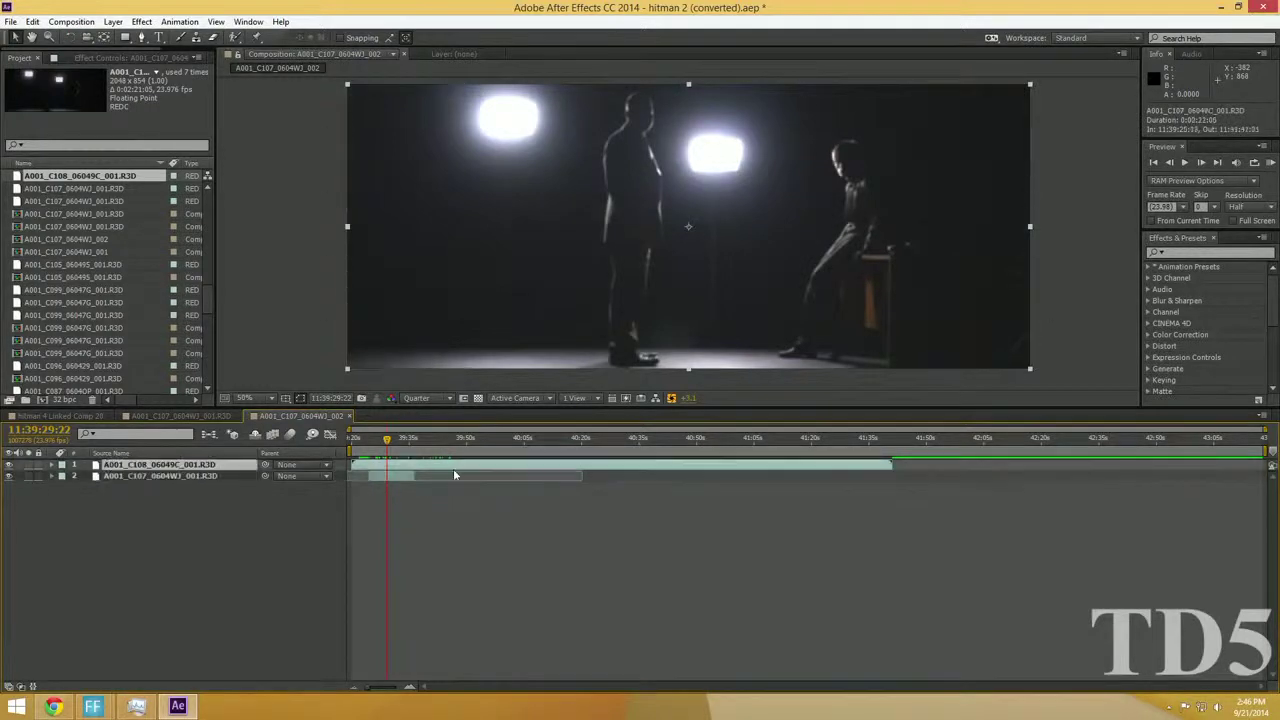
click(400, 475)
click(410, 463)
click(440, 501)
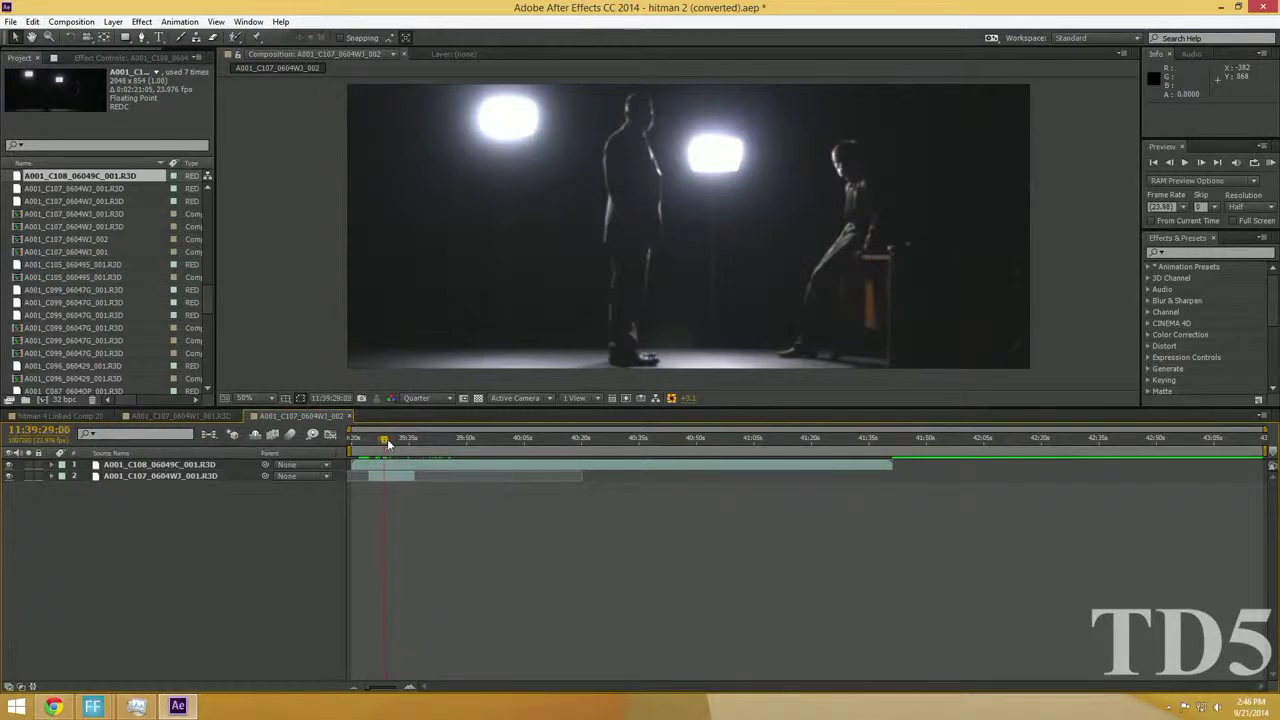
Play and scrub the A001_C108 footage over the falling clip's time range to examine the plate of both standing and seated actors
mouse_move(388, 439)
mouse_down()
mouse_move(415, 438)
mouse_move(381, 437)
mouse_move(399, 438)
mouse_up()
key(space)
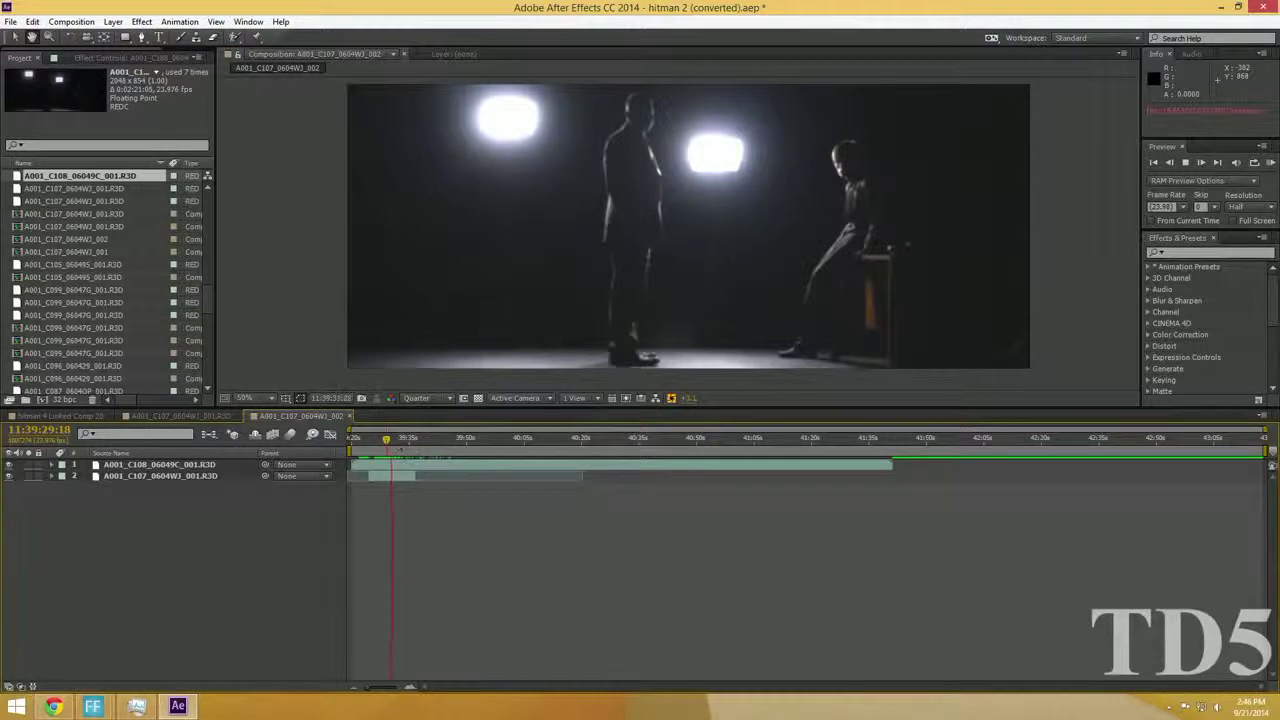
drag(382, 438, 443, 453)
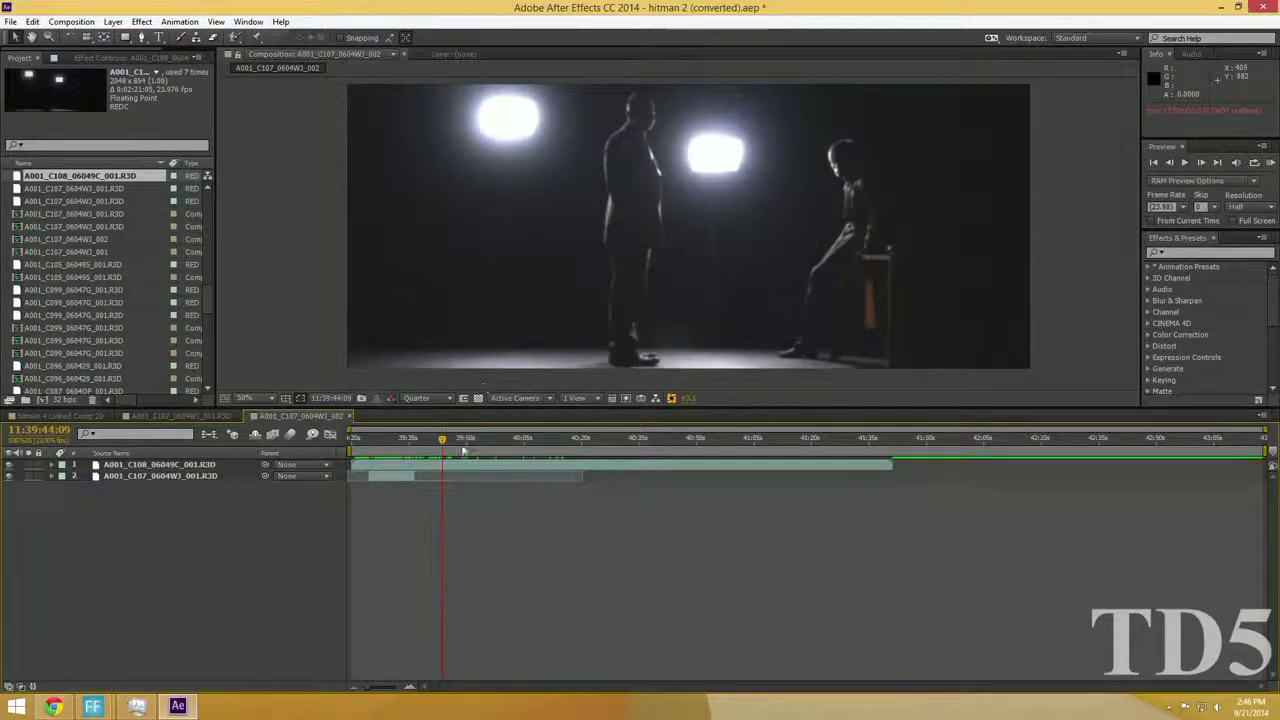
drag(443, 439, 390, 439)
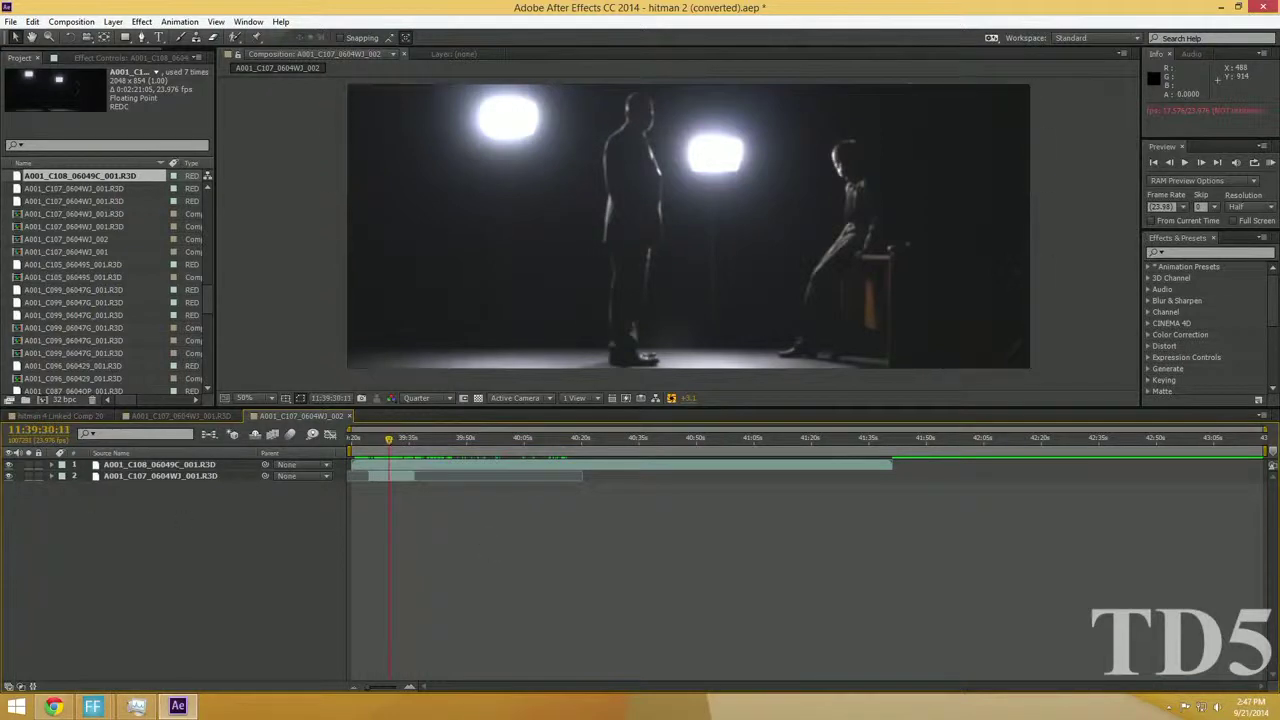
Toggle the top A001_C108 layer's visibility repeatedly to compare its footage with the falling action beneath it
click(8, 465)
click(8, 465)
click(8, 465)
click(8, 465)
click(8, 465)
click(9, 466)
click(9, 466)
click(9, 466)
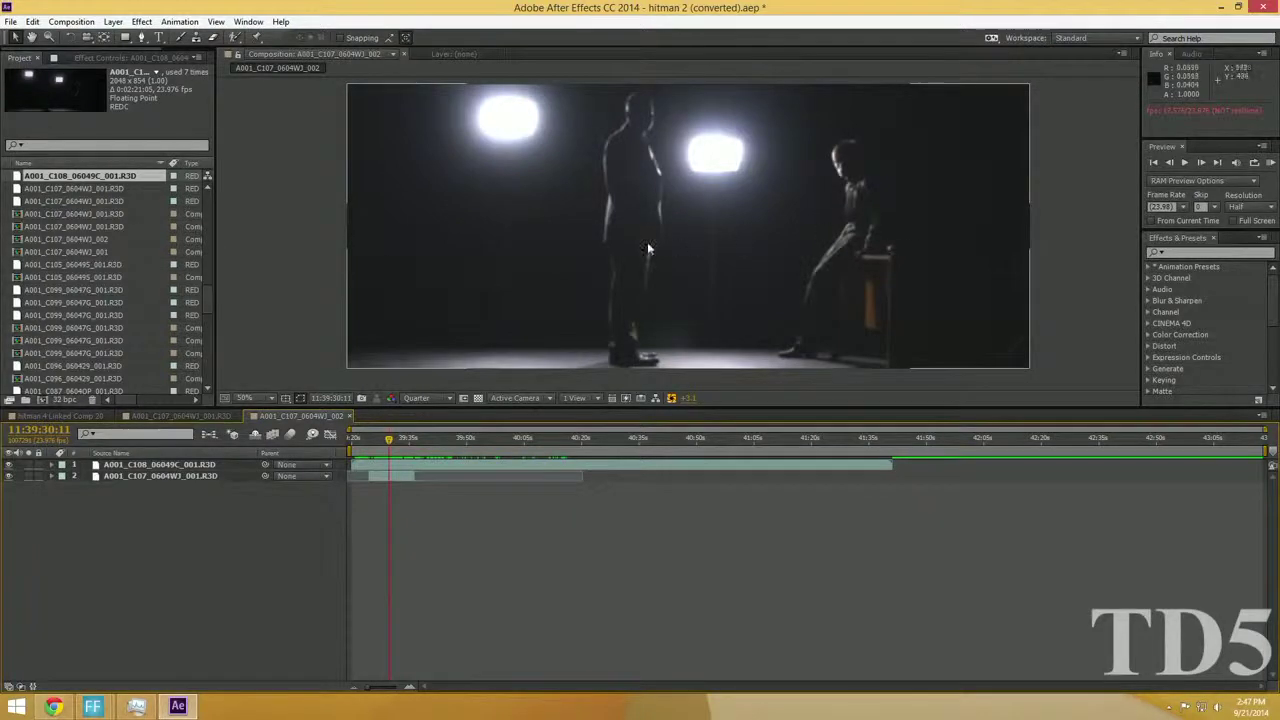
click(9, 466)
click(9, 466)
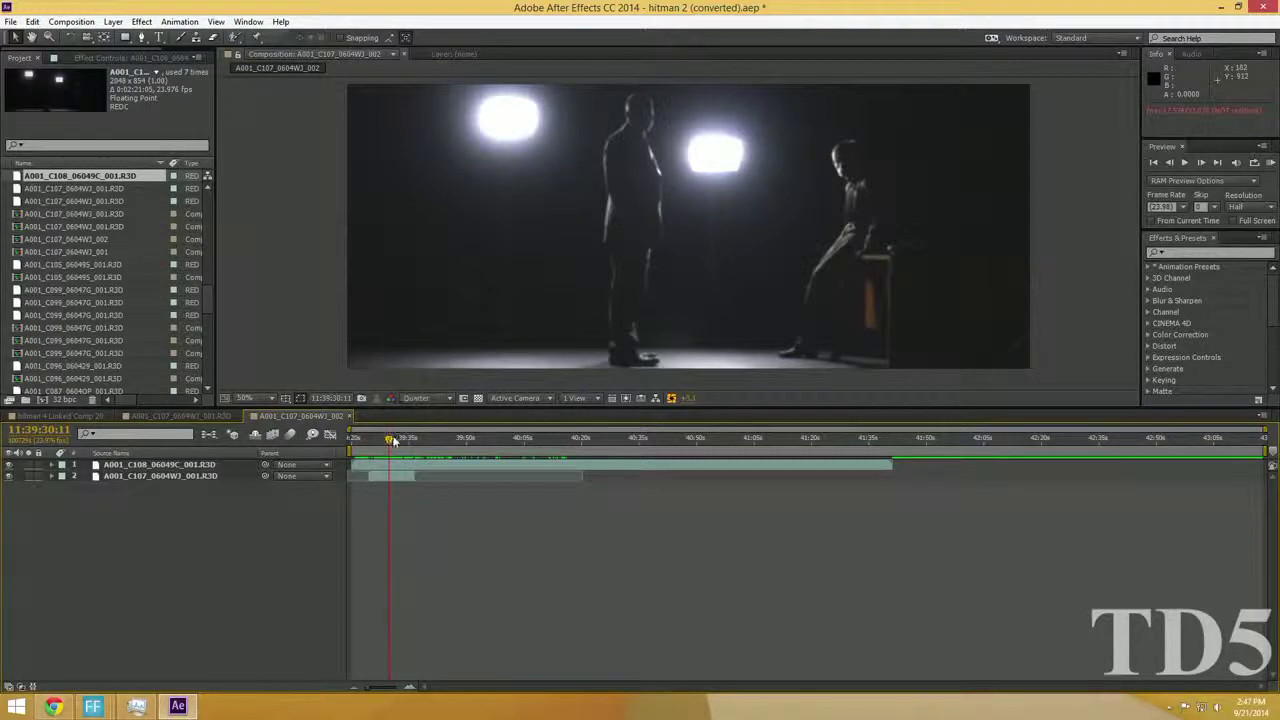
Move the A001_C108 clip past the end of the falling clip, starting at about 11:39:42, and set the current time to 11:39:30:02
drag(392, 441, 496, 474)
click(482, 510)
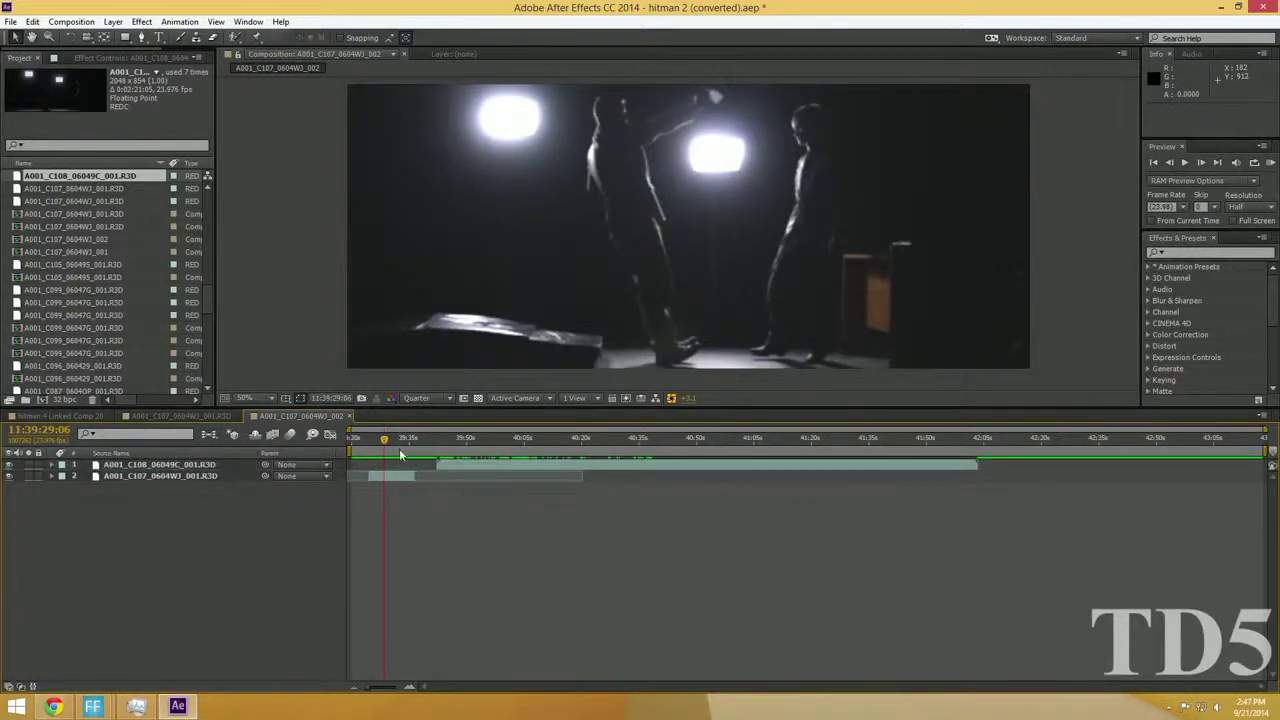
mouse_move(390, 442)
mouse_down()
mouse_move(371, 442)
mouse_move(408, 442)
mouse_move(360, 440)
mouse_move(391, 440)
mouse_up()
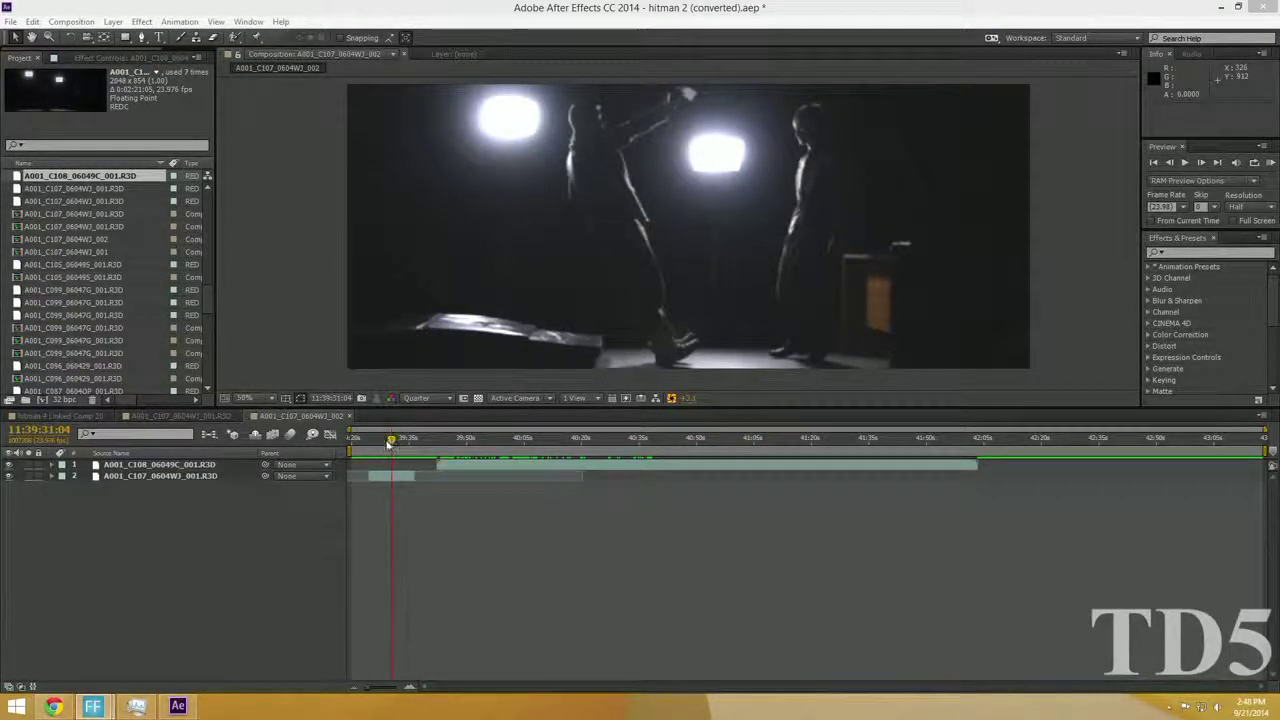
drag(389, 443, 387, 443)
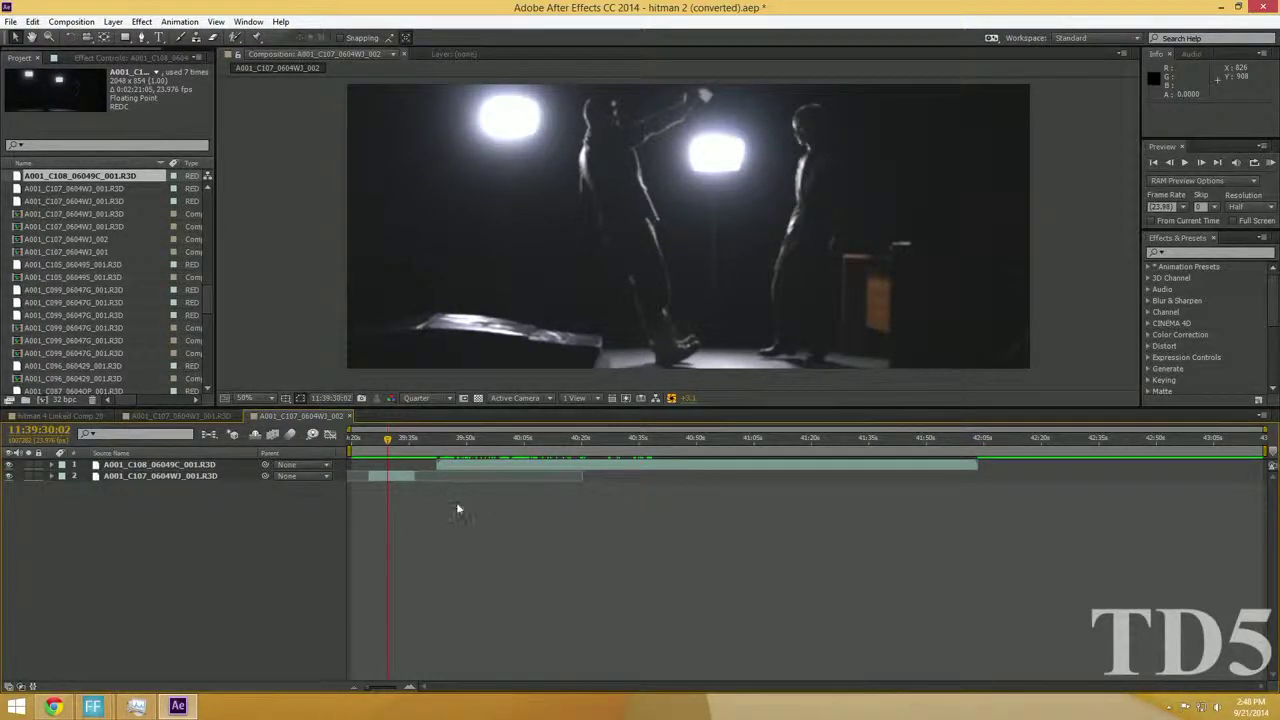
Activate the Pen tool and magnify the composition to 200% around the end of the silver mat nearest the falling actor's feet
click(141, 37)
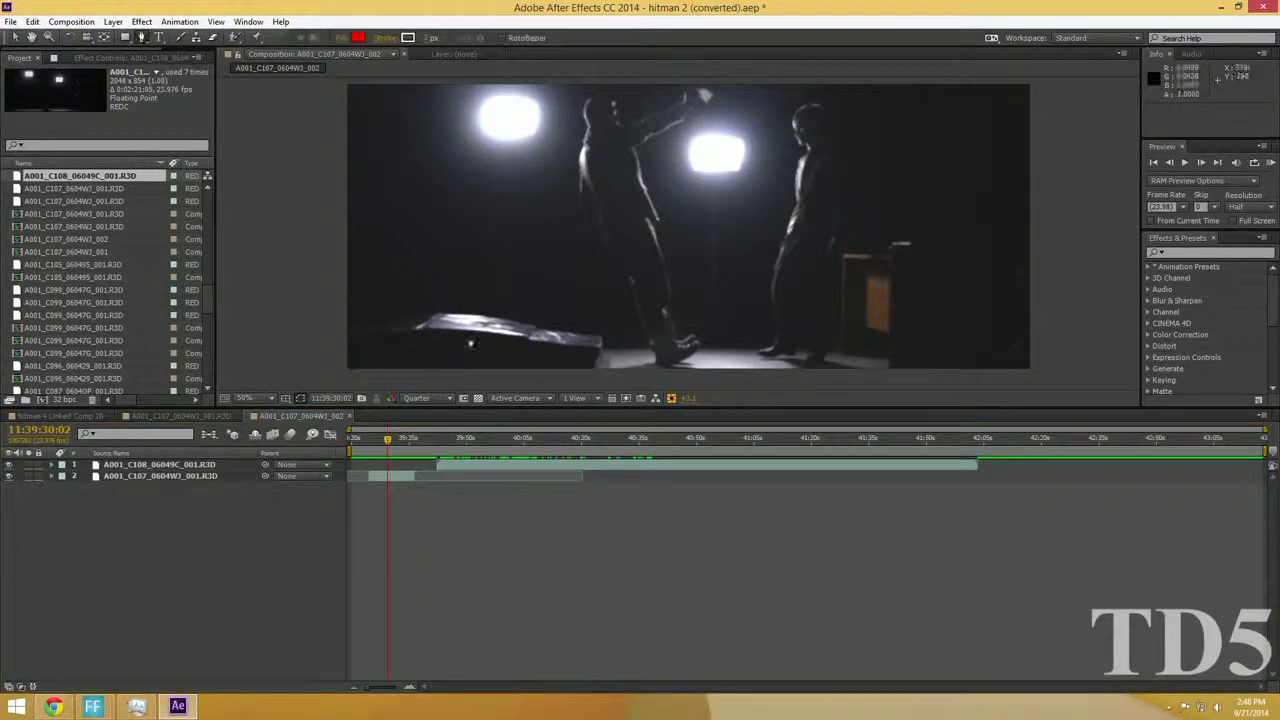
key(period)
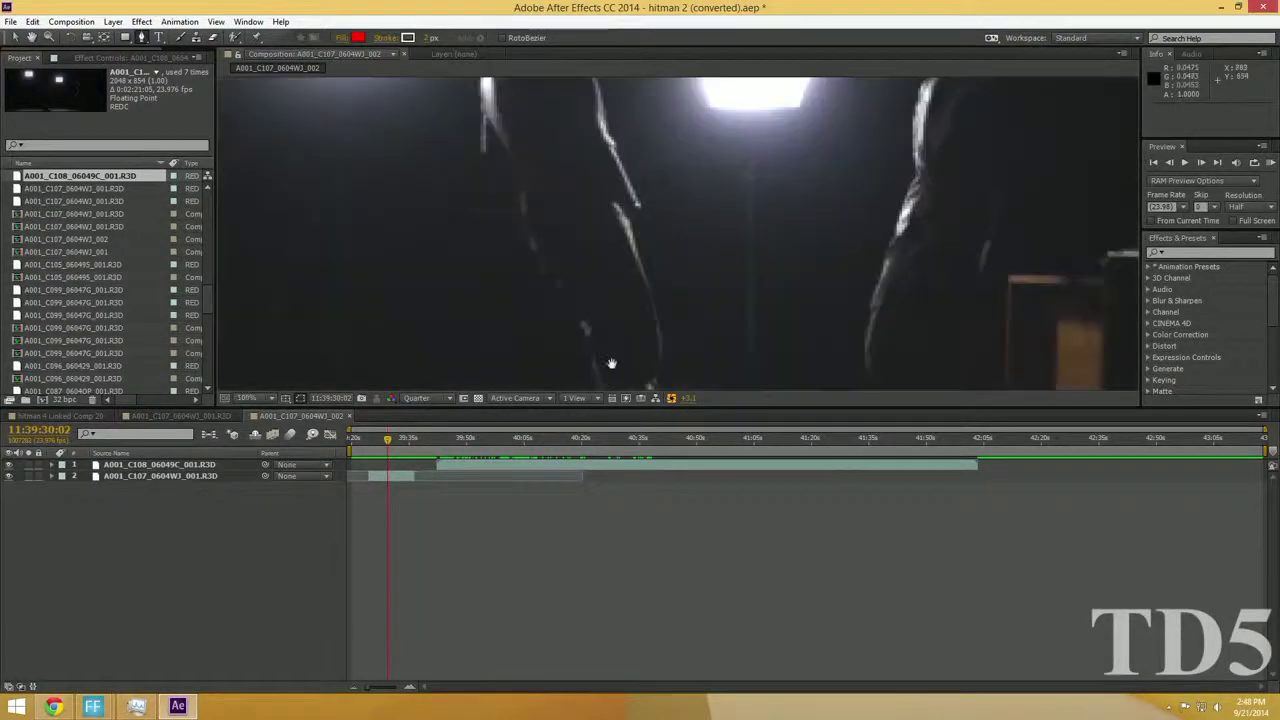
drag(611, 363, 666, 228)
drag(603, 323, 710, 233)
key(period)
drag(608, 329, 771, 294)
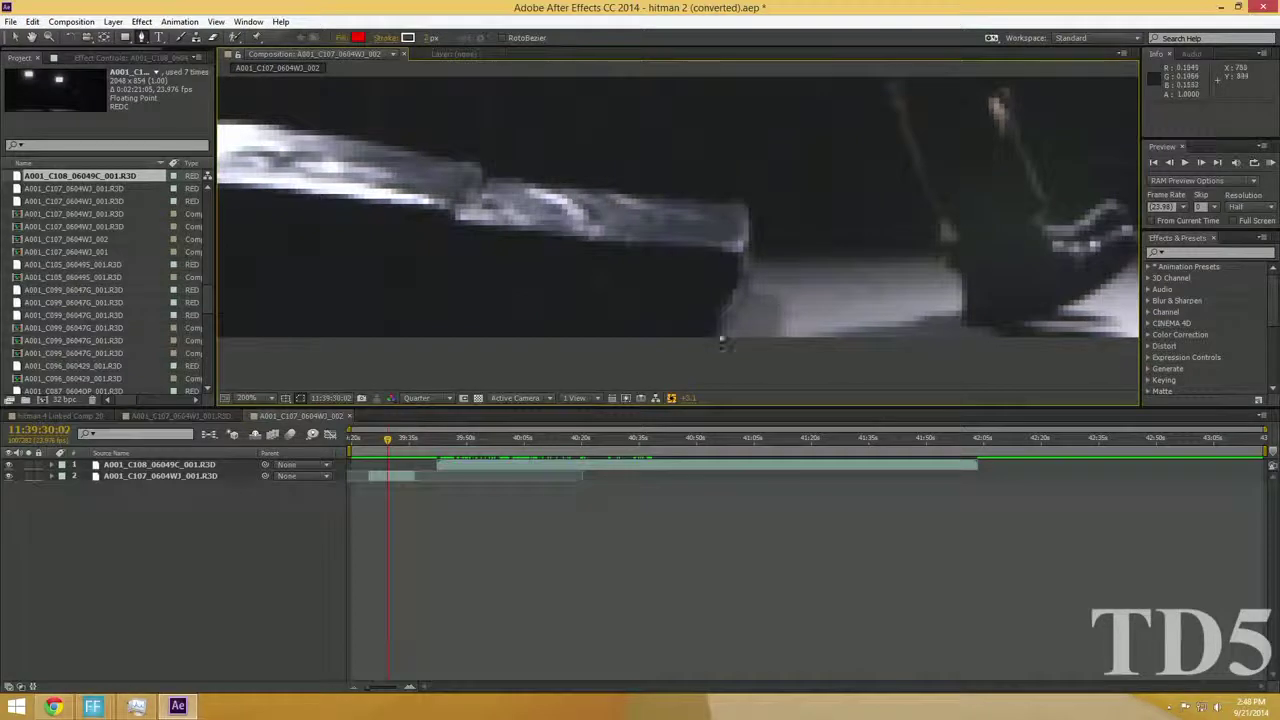
key(comma)
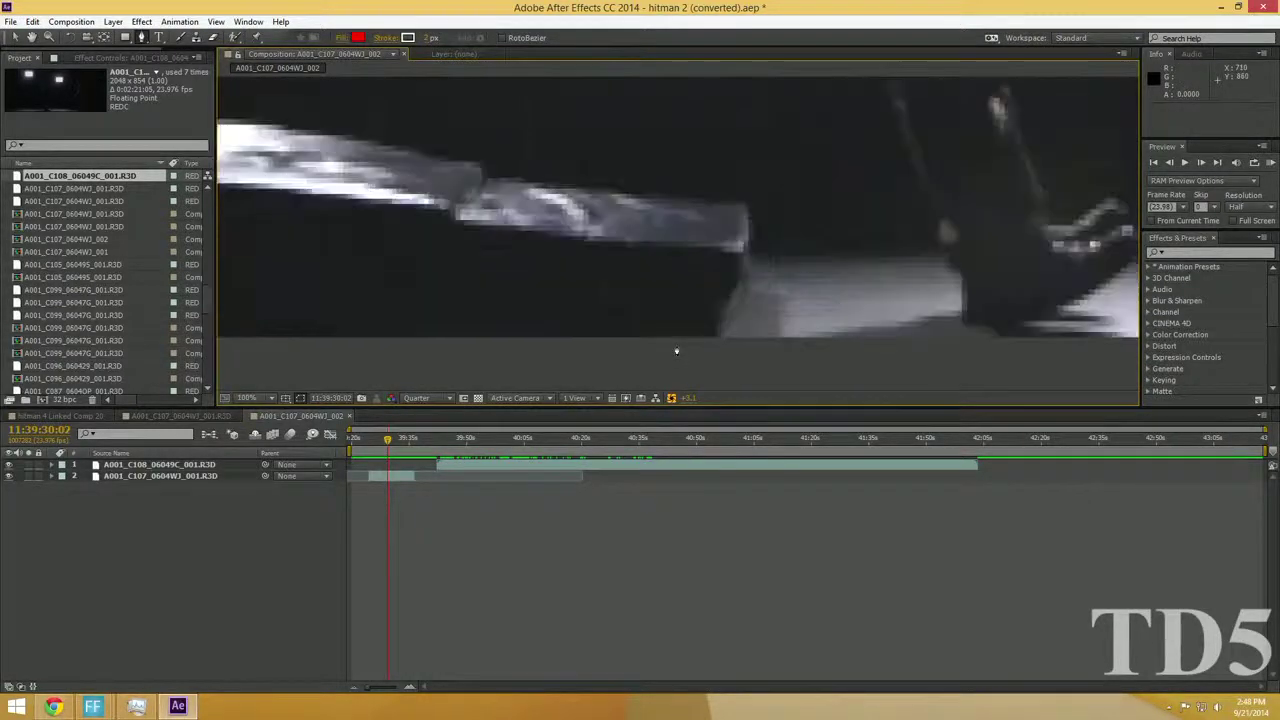
key(period)
click(787, 347)
click(790, 299)
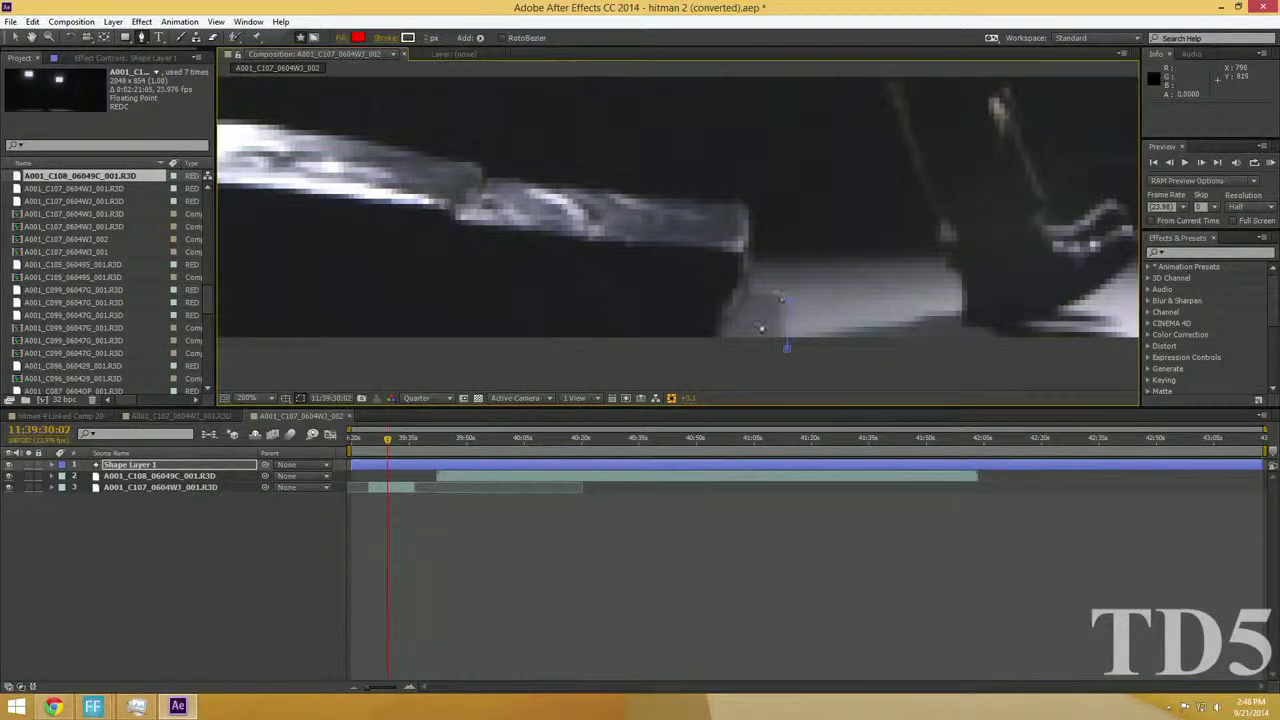
click(661, 466)
key(Delete)
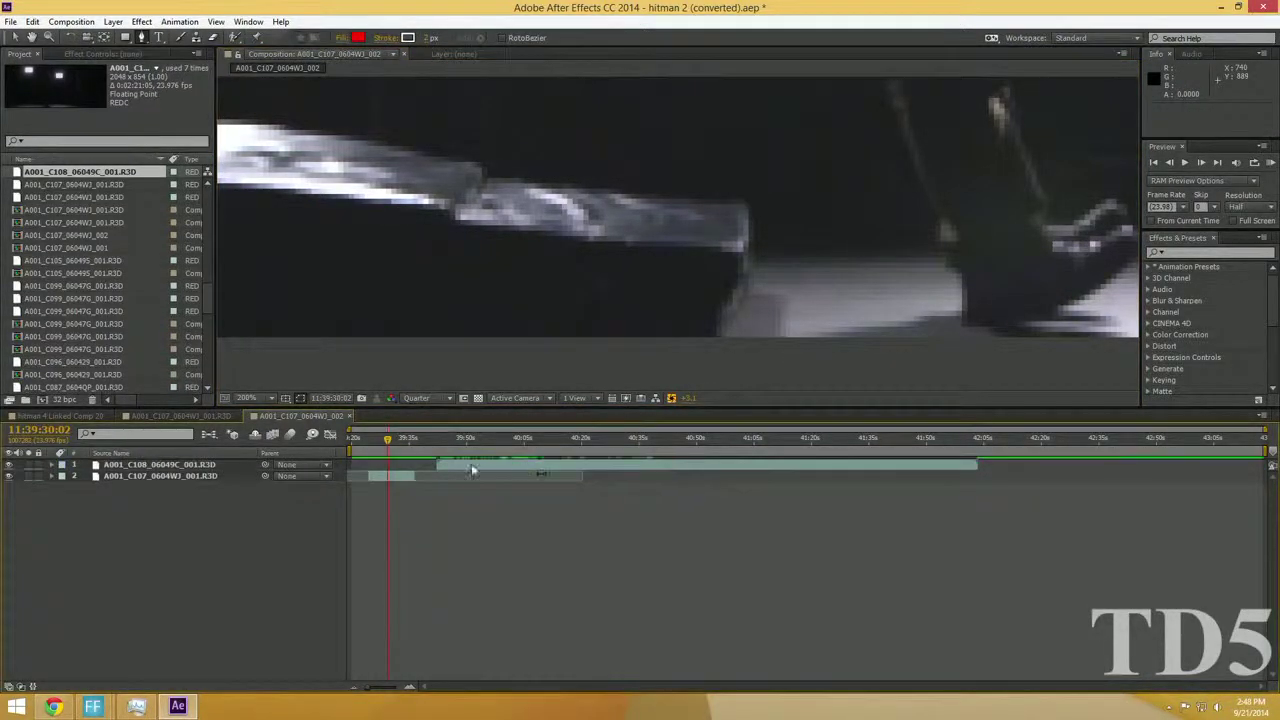
Start a mask on the A001_C107 layer, tracing up around the mat's end near the feet and along its upper edge
click(385, 479)
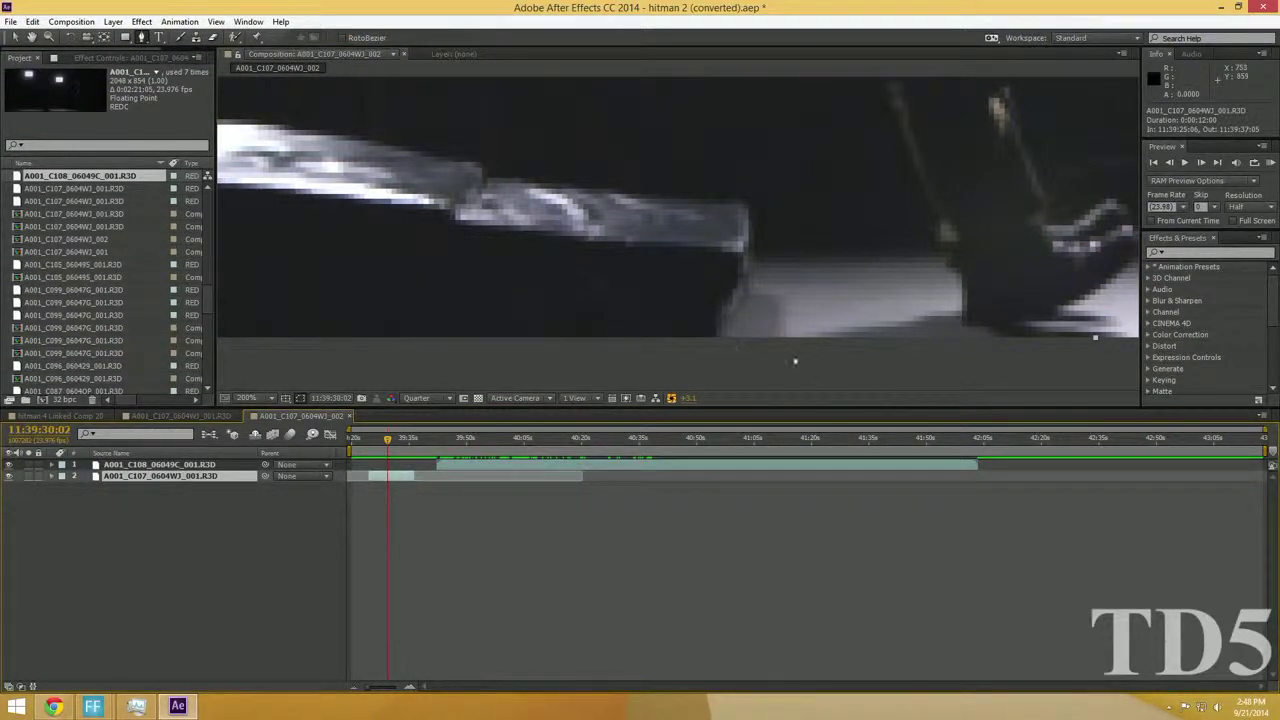
click(790, 350)
click(790, 290)
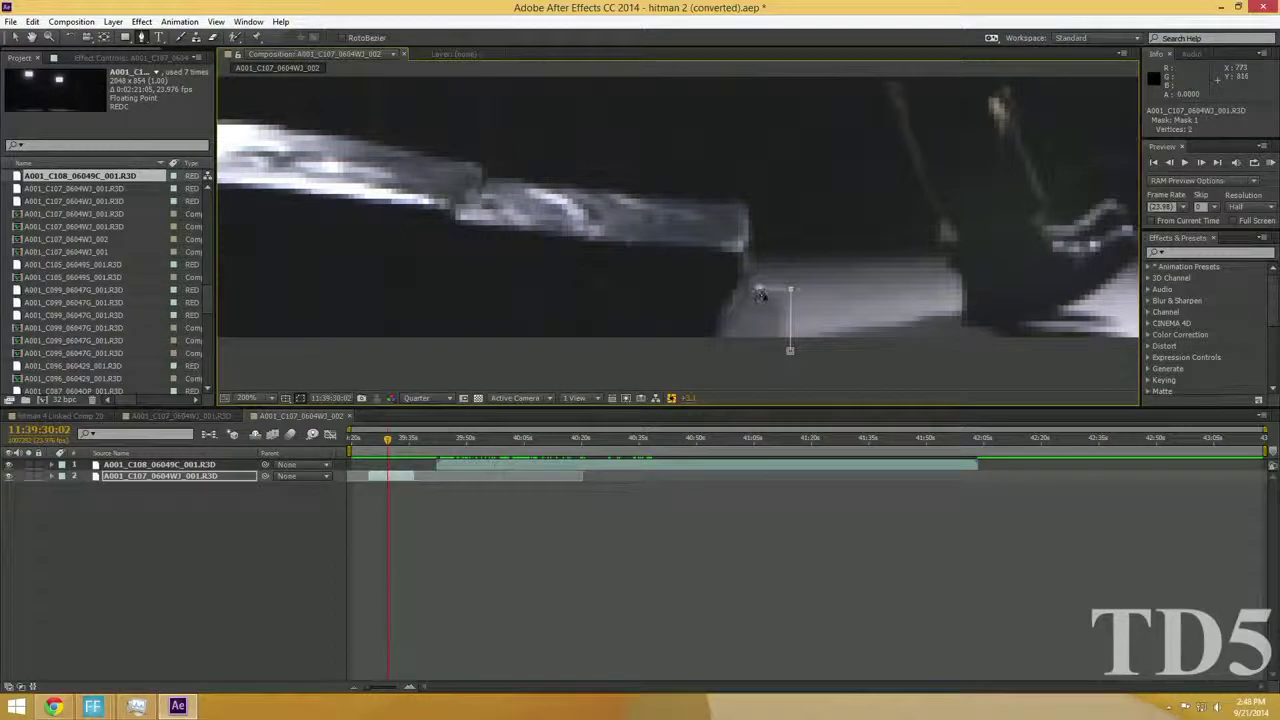
click(758, 288)
click(752, 198)
click(638, 188)
click(554, 179)
click(495, 171)
click(441, 153)
Continue the mask along the rest of the mat's upper edge and out just past the left border of the frame
drag(441, 153, 928, 244)
click(835, 225)
click(745, 212)
click(694, 204)
click(625, 201)
click(572, 201)
drag(424, 235, 820, 224)
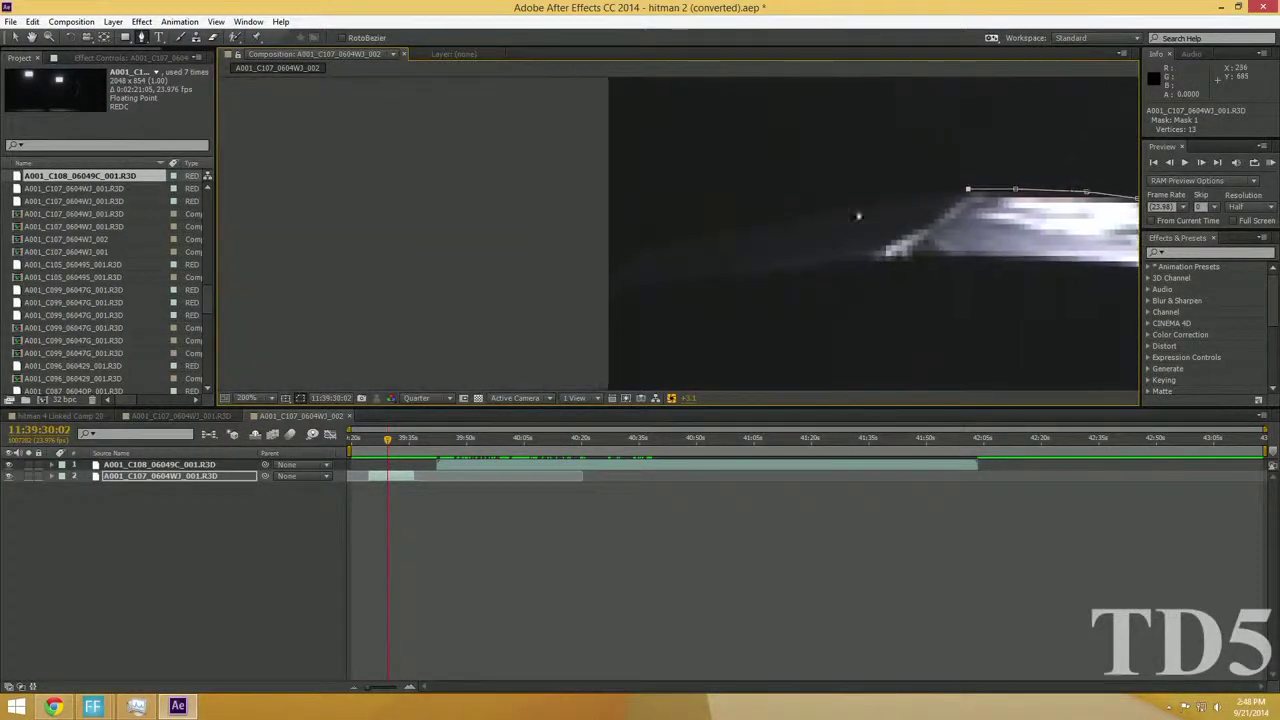
click(849, 205)
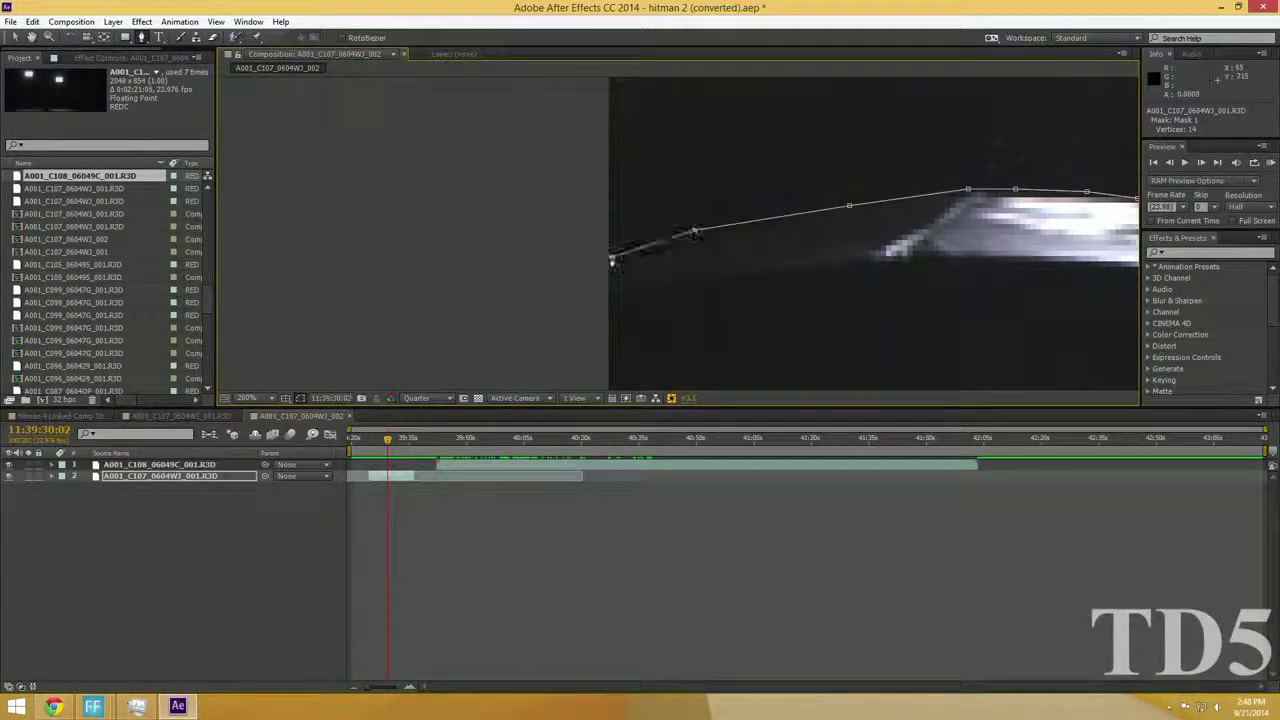
click(597, 269)
Run the mask outline below the bottom of the frame and close it beside the mat's end, isolating the mat
drag(761, 287, 723, 166)
scroll(906, 263, down, 1)
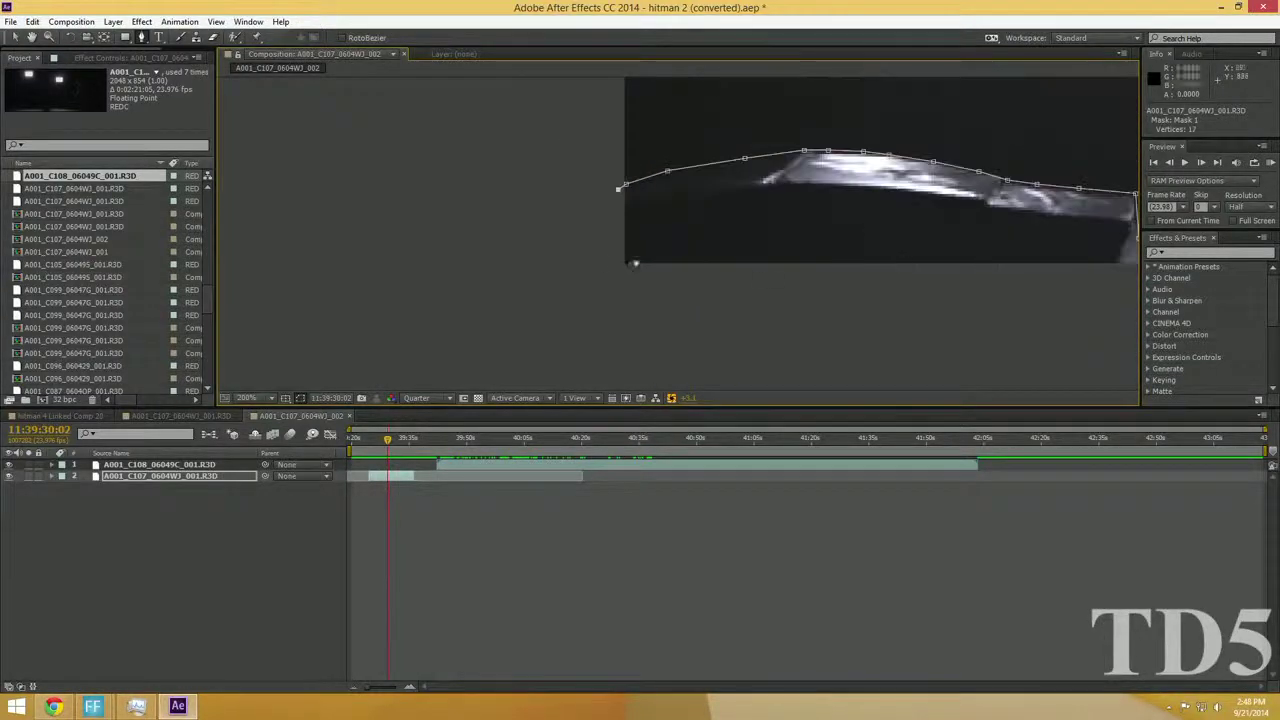
click(588, 258)
click(676, 299)
click(789, 306)
drag(1087, 310, 546, 263)
click(596, 263)
click(613, 221)
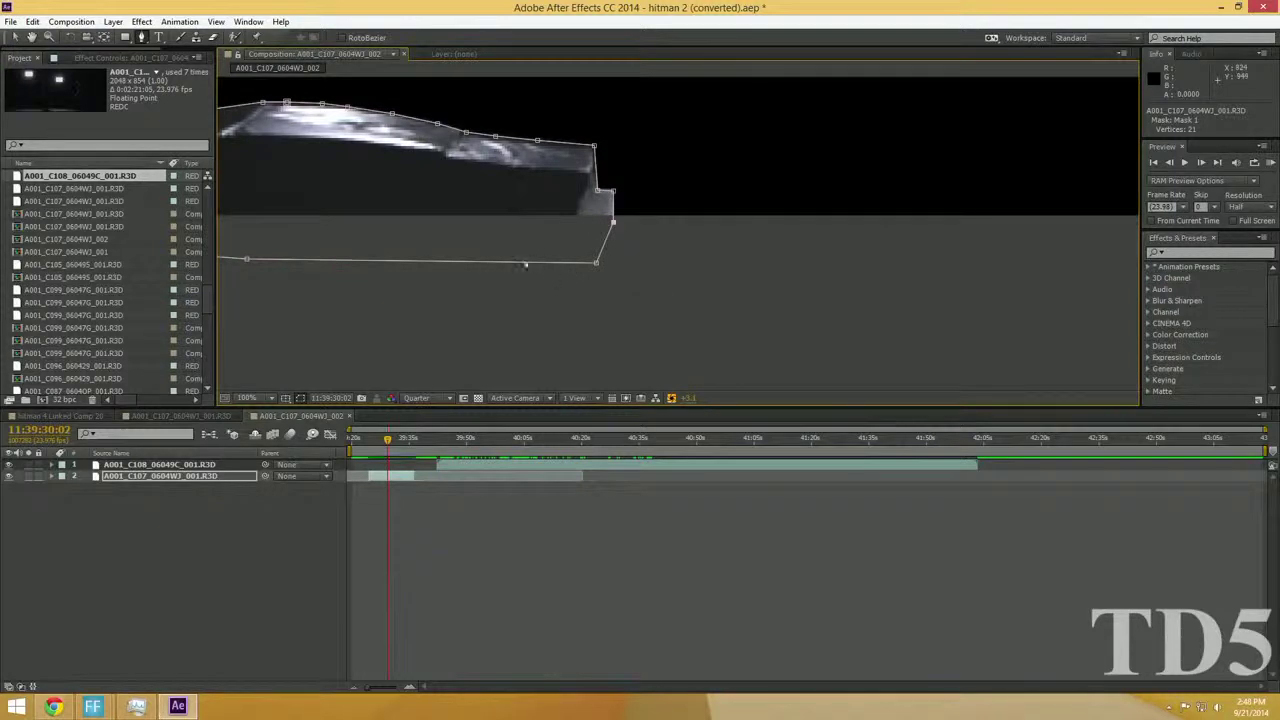
scroll(749, 368, down, 4)
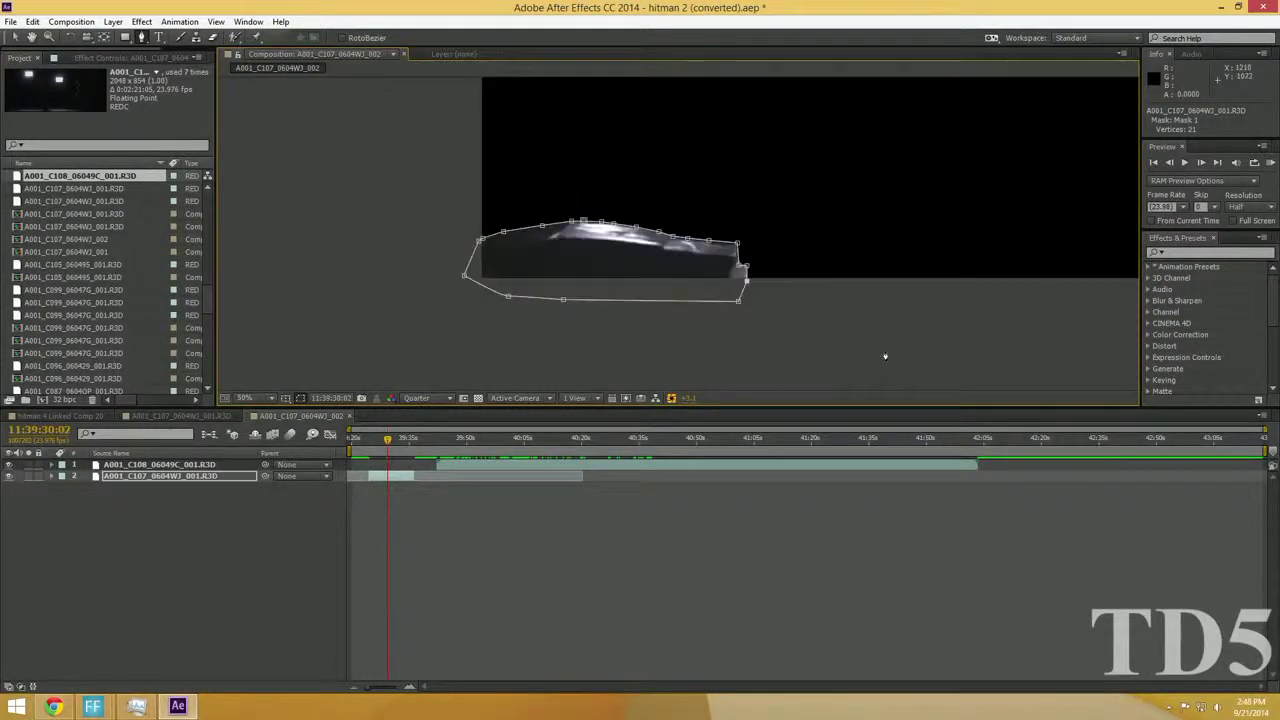
Reveal the Mask 1 properties of the A001_C107 layer in the timeline
drag(883, 354, 675, 384)
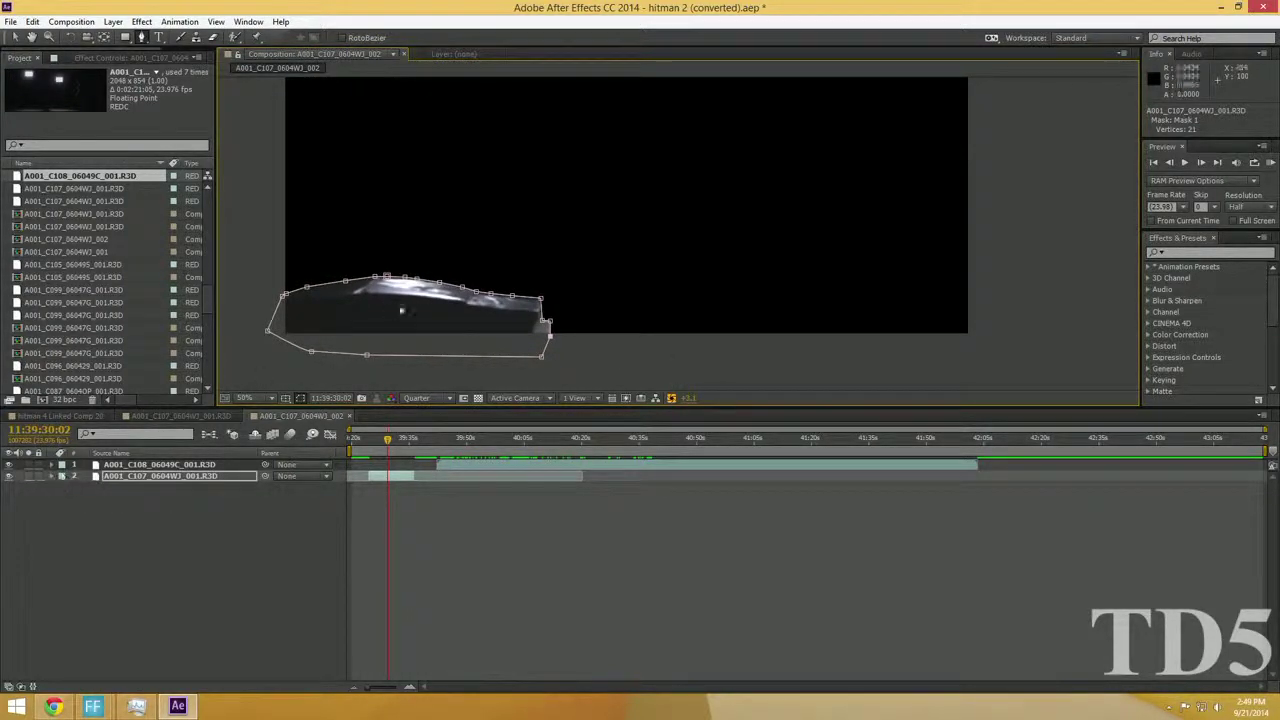
click(53, 476)
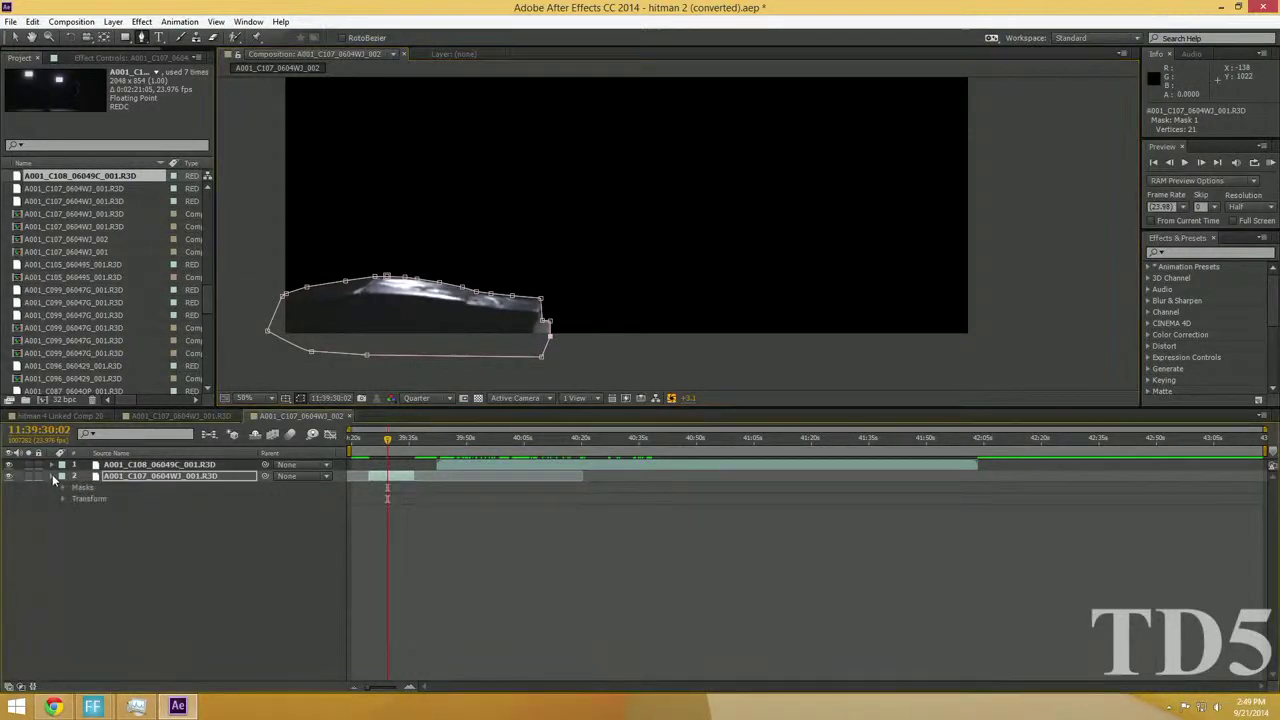
click(62, 499)
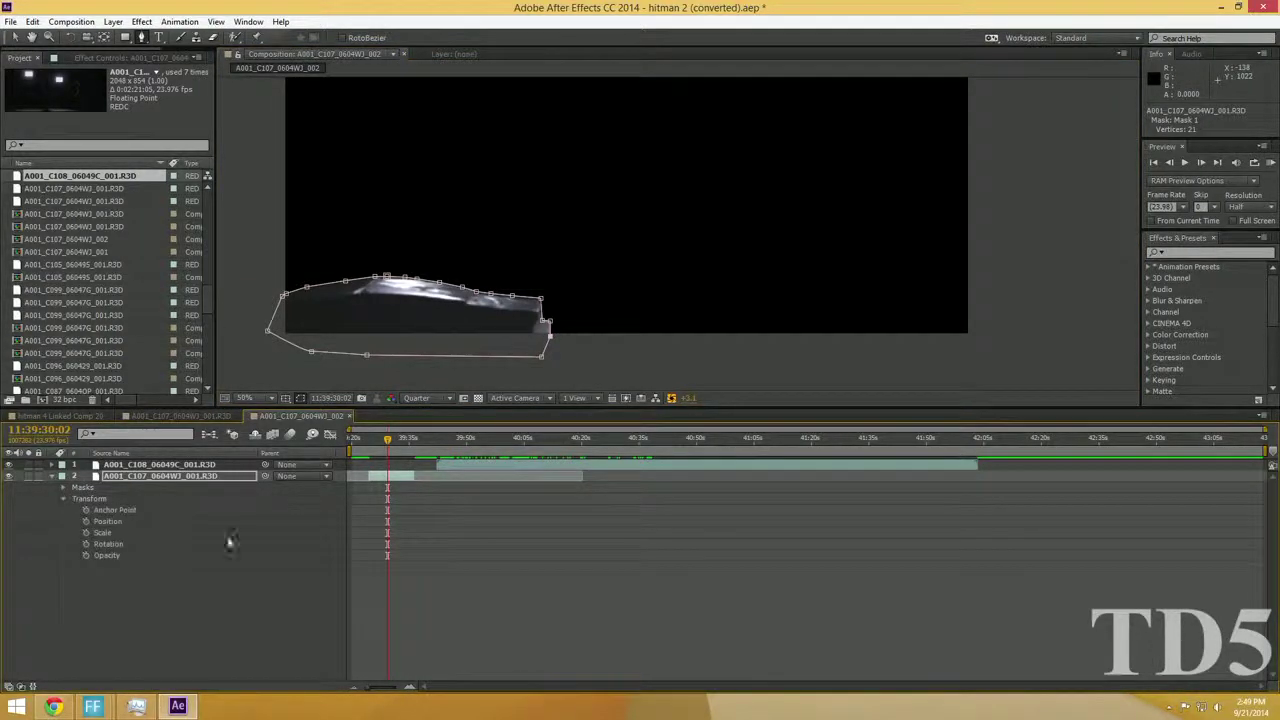
click(62, 497)
click(61, 486)
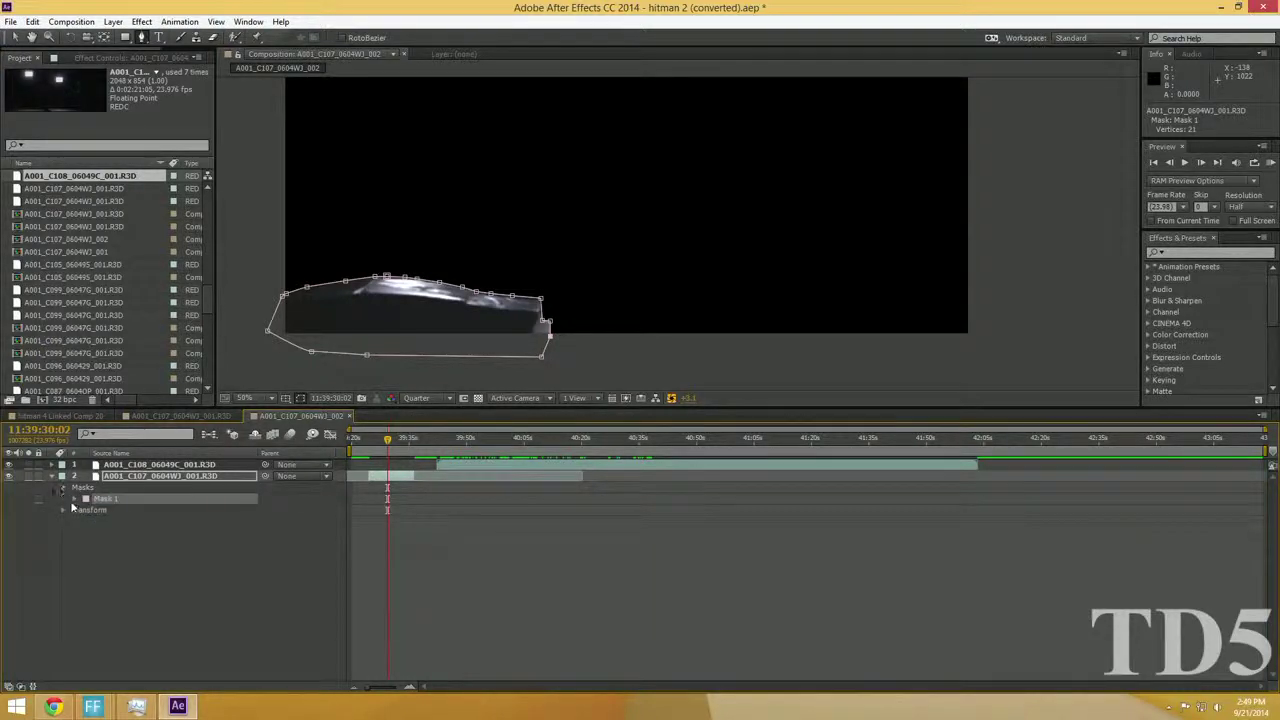
click(74, 498)
click(150, 511)
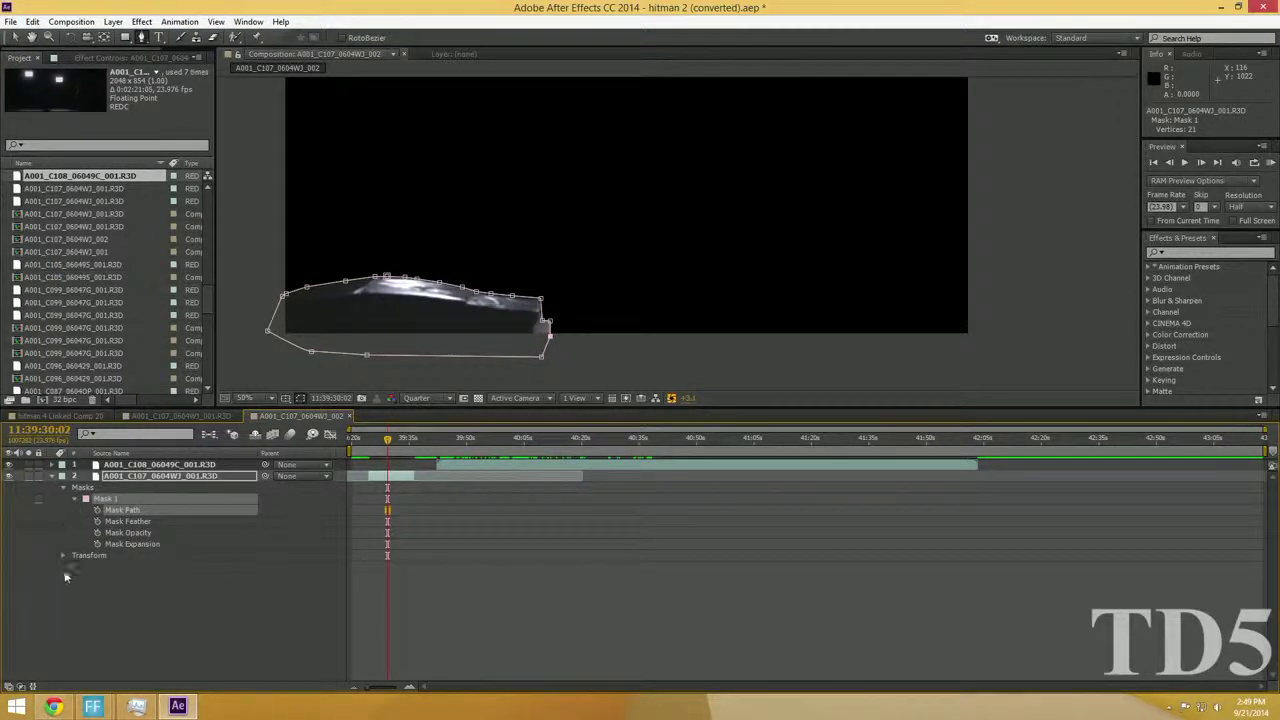
Review Mask 1's path, feather, opacity and expansion properties
click(76, 499)
click(76, 499)
click(63, 488)
click(63, 488)
click(122, 532)
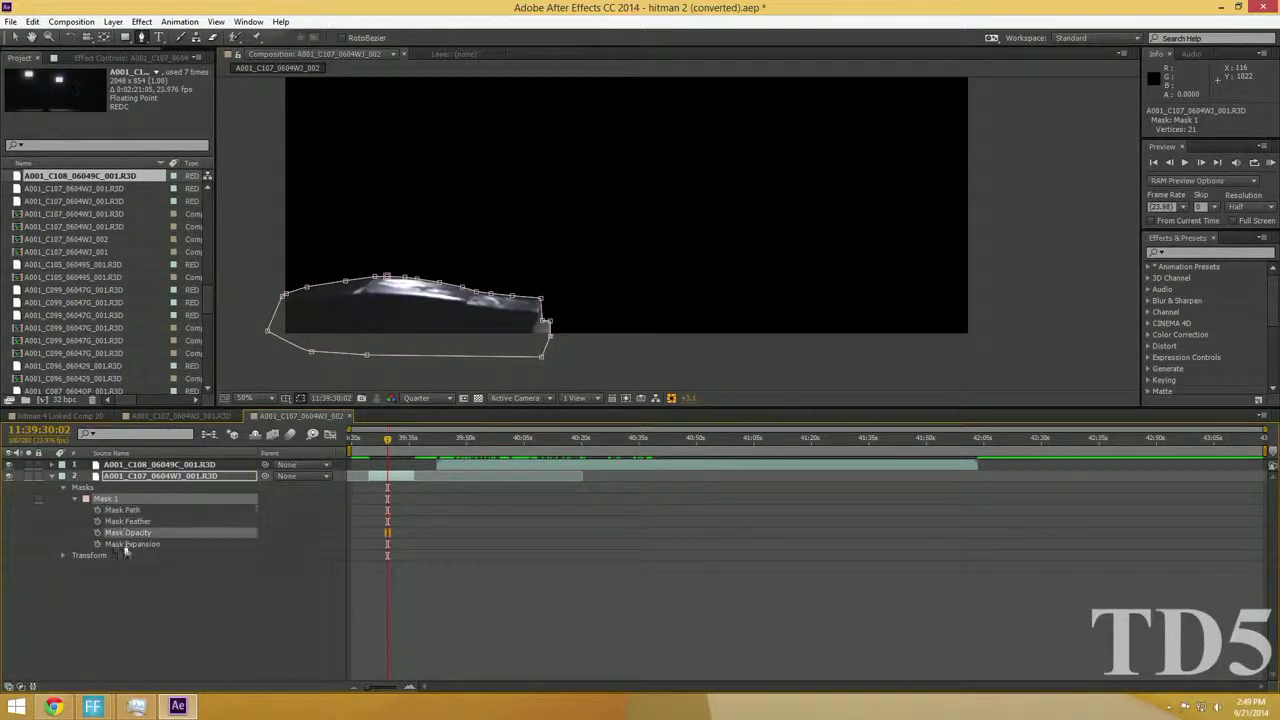
click(126, 547)
click(130, 534)
click(131, 522)
click(133, 511)
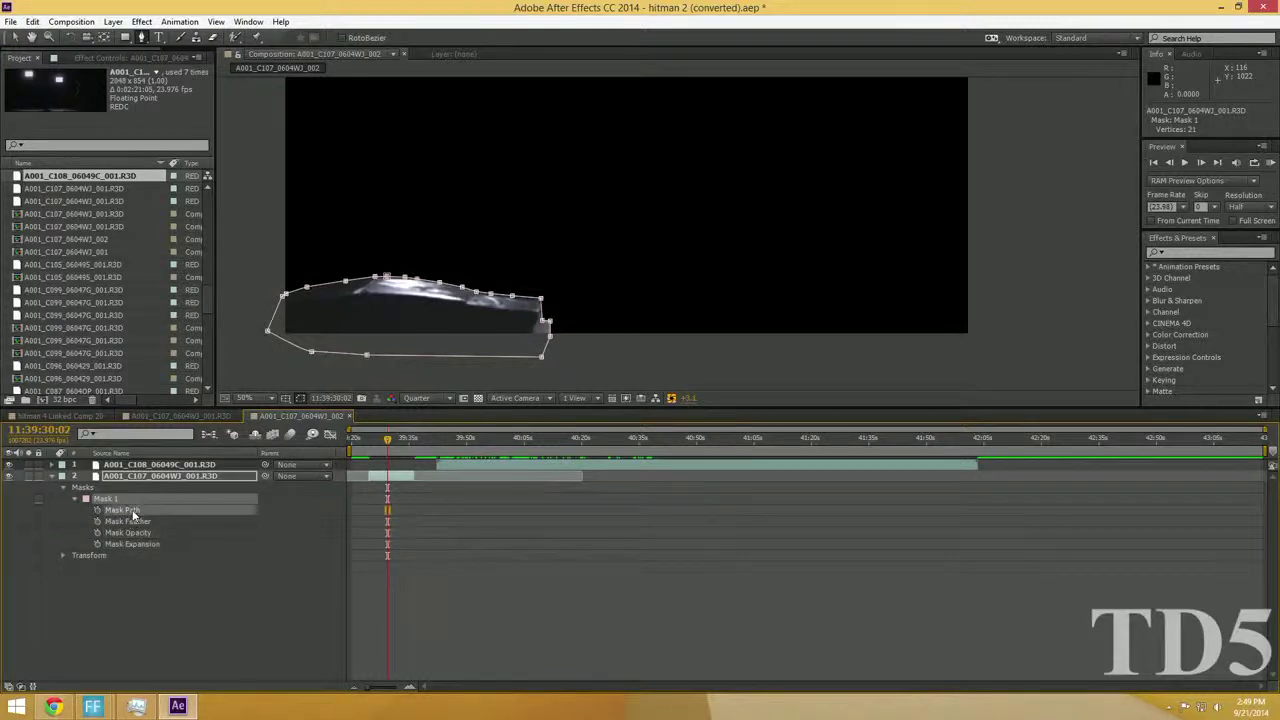
Show the layer switches, set Mask 1 to Subtract so the mat is cut out, and collapse the A001_C107 layer
click(308, 514)
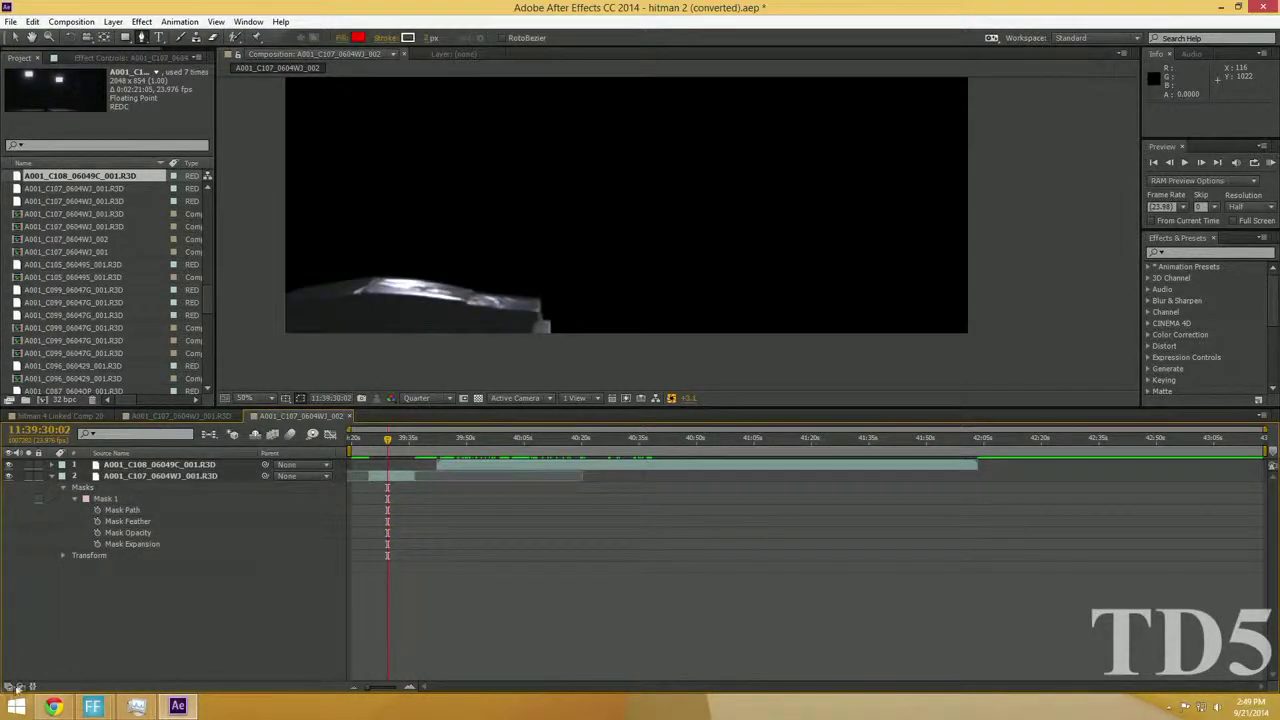
click(14, 688)
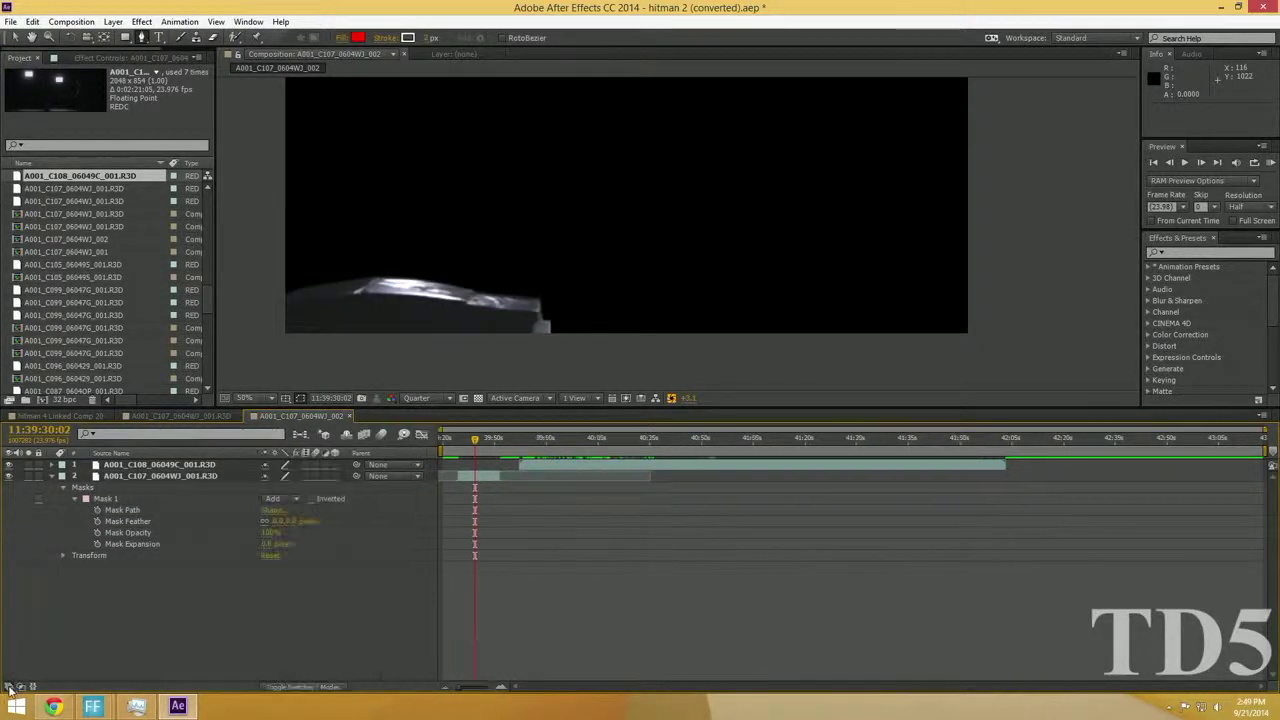
click(134, 498)
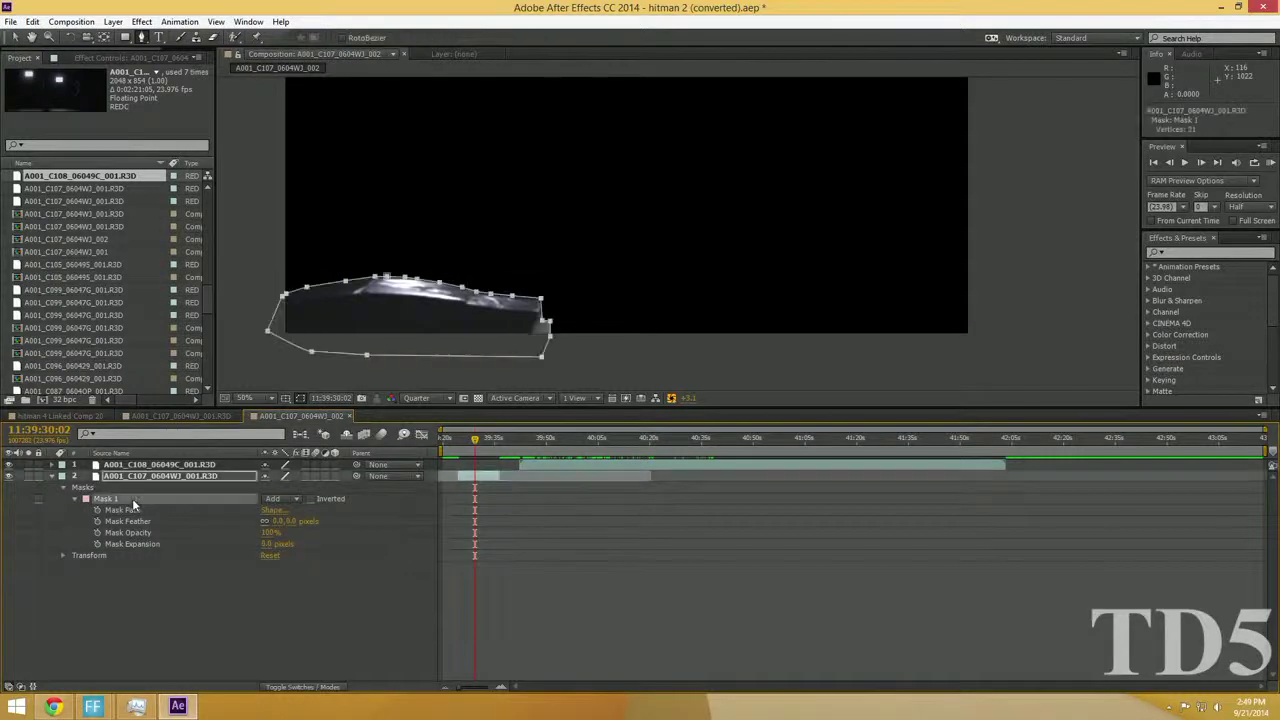
click(297, 503)
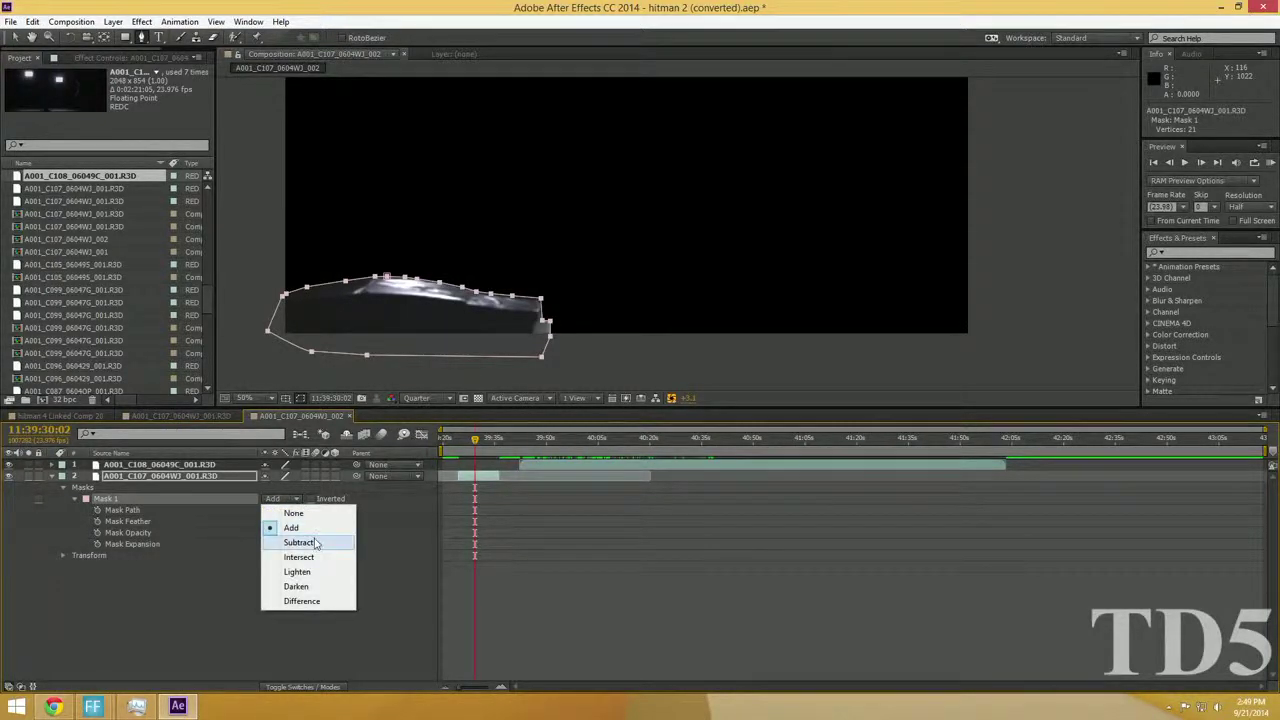
click(300, 542)
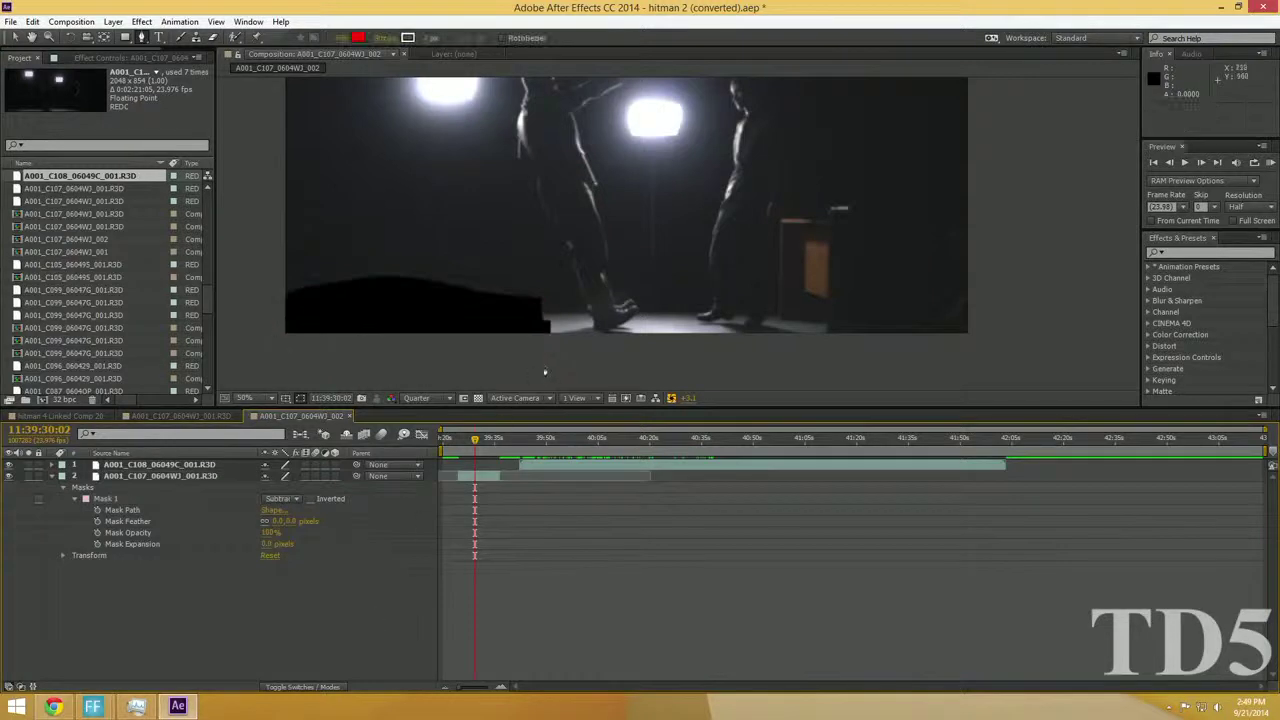
scroll(774, 329, up, 2)
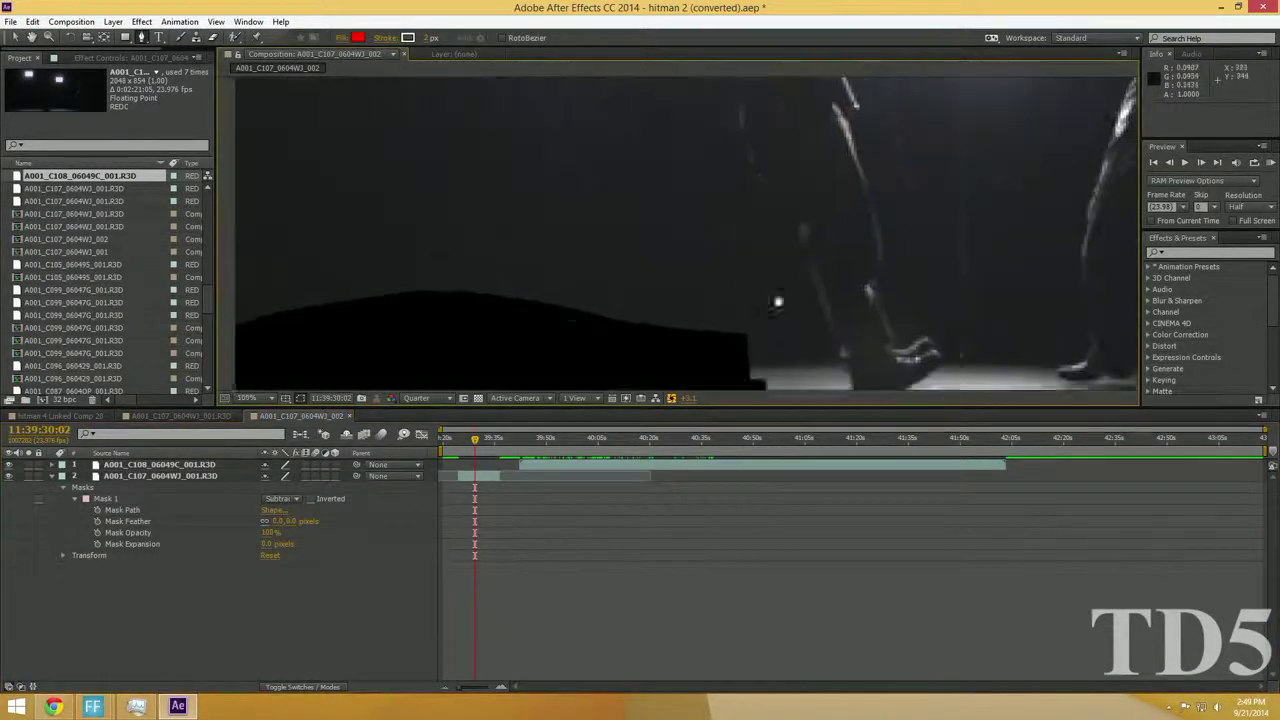
drag(774, 329, 843, 251)
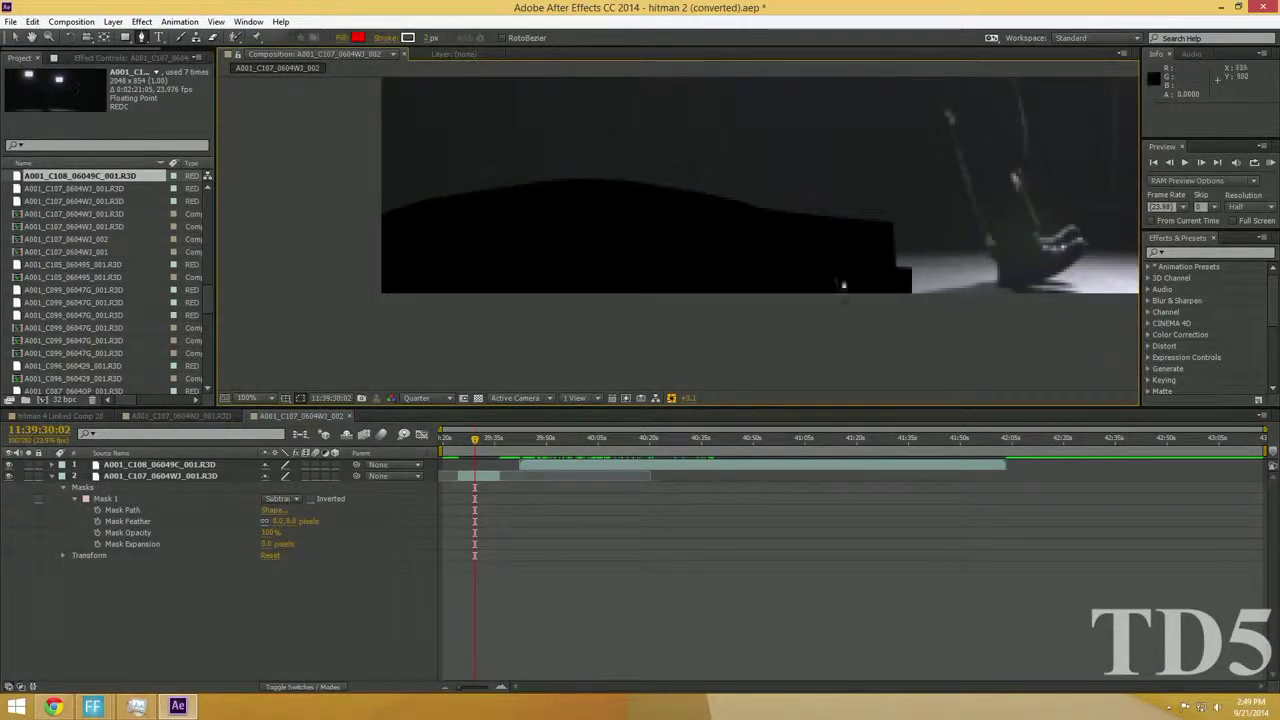
scroll(843, 360, down, 2)
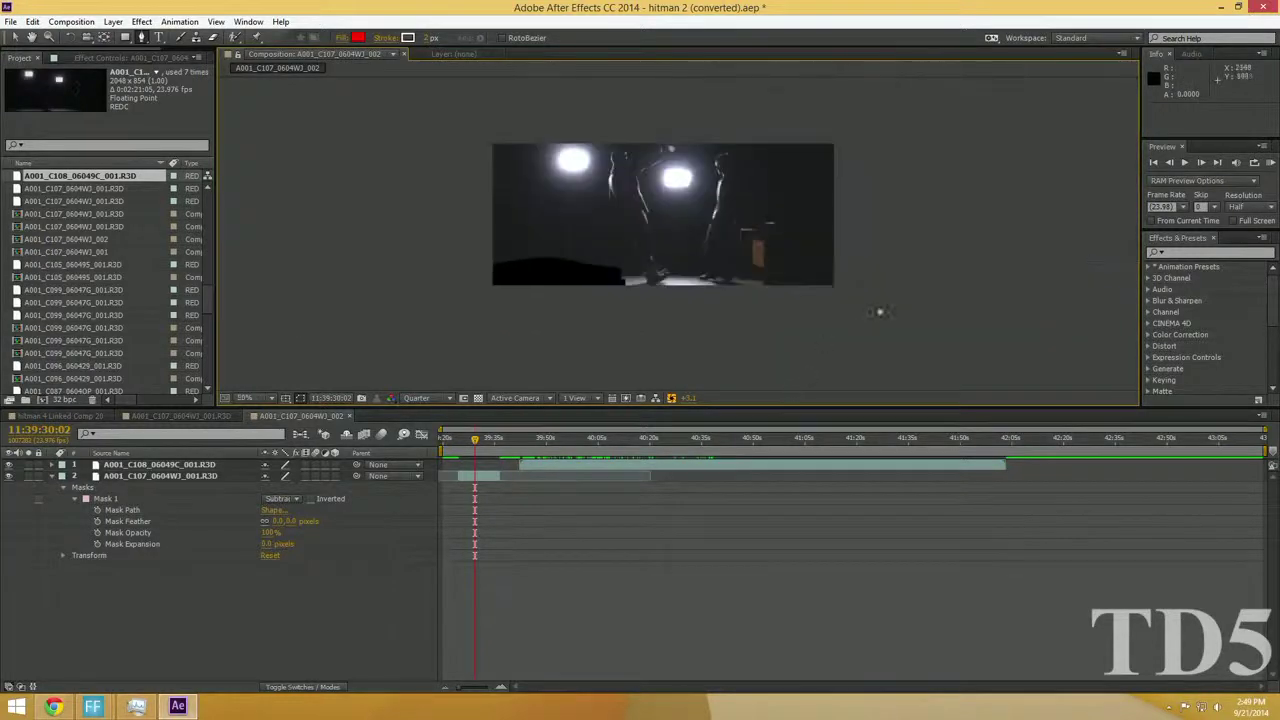
scroll(885, 304, up, 2)
drag(820, 289, 862, 315)
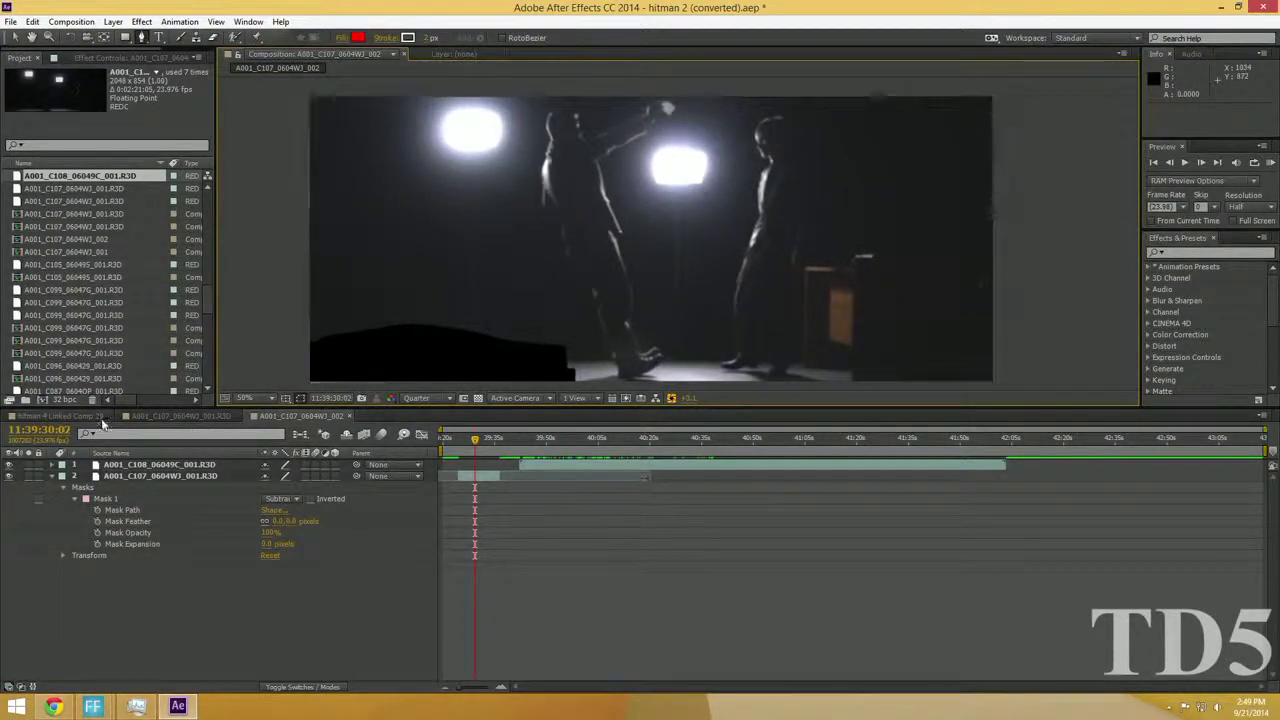
click(52, 476)
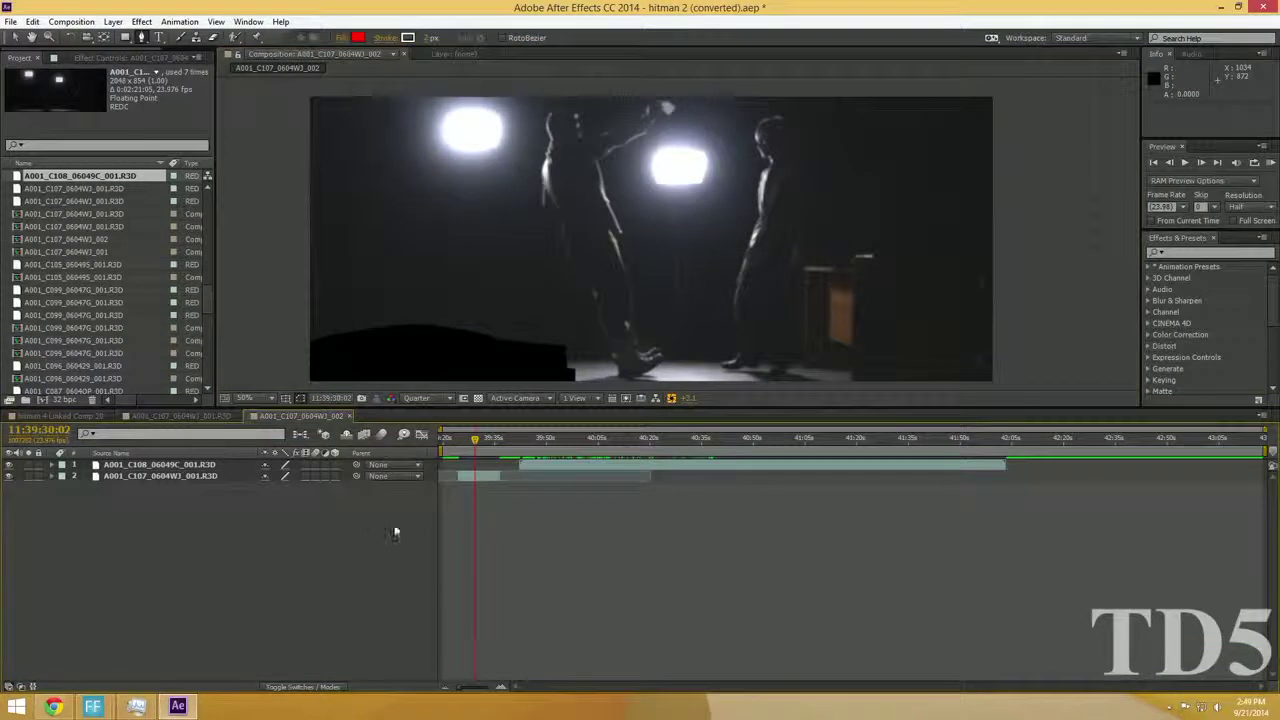
Place the A001_C108 layer beneath A001_C107 and slide it earlier to an in point of 11:39:19:13
click(577, 469)
mouse_move(577, 469)
mouse_down()
mouse_move(575, 488)
mouse_move(600, 488)
mouse_move(568, 488)
mouse_up()
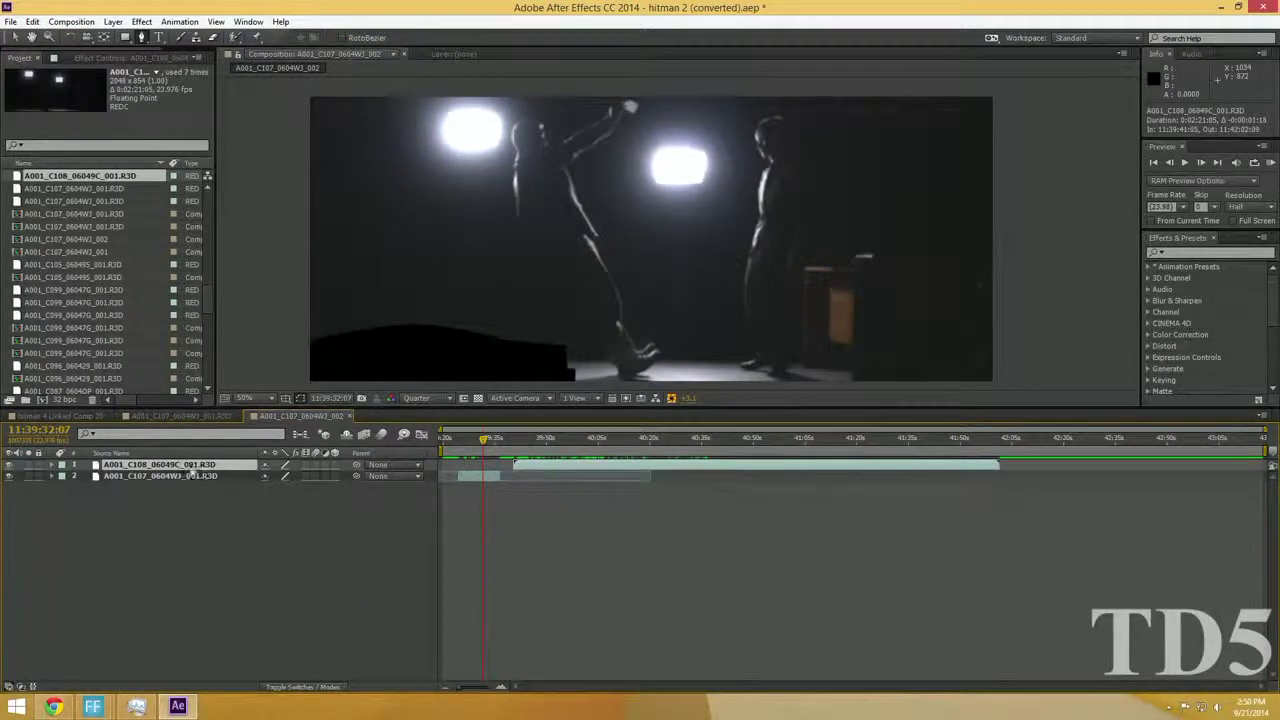
drag(190, 475, 187, 483)
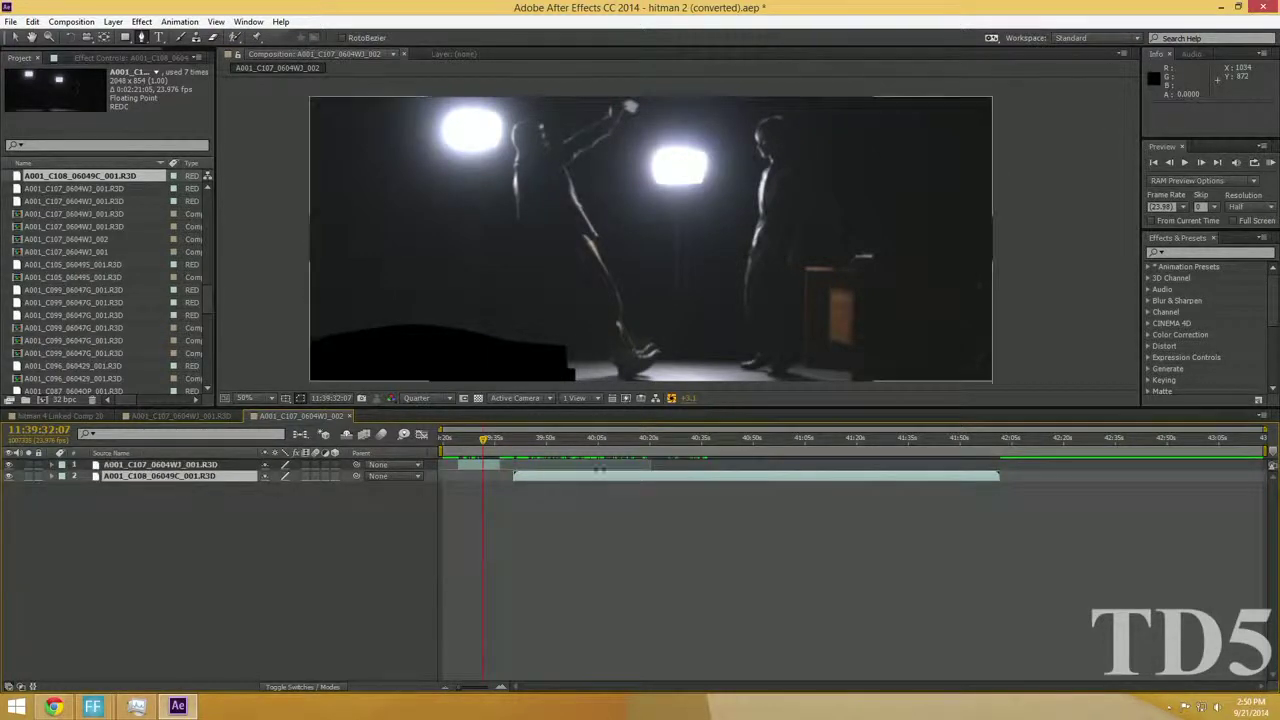
drag(673, 478, 623, 479)
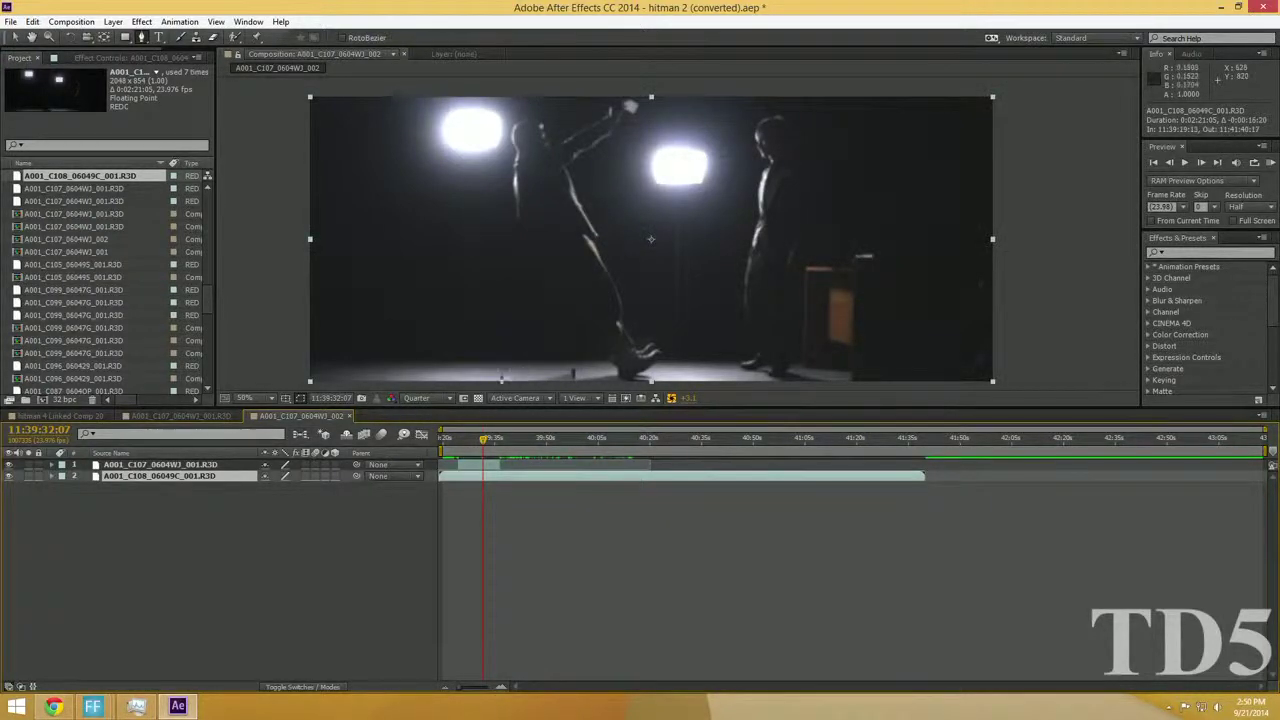
Check the floor join beside the falling actor's feet at earlier frames, ending at 11:39:28:01
mouse_move(486, 441)
mouse_down()
mouse_move(457, 441)
mouse_move(481, 440)
mouse_up()
scroll(624, 314, up, 1)
drag(624, 314, 711, 246)
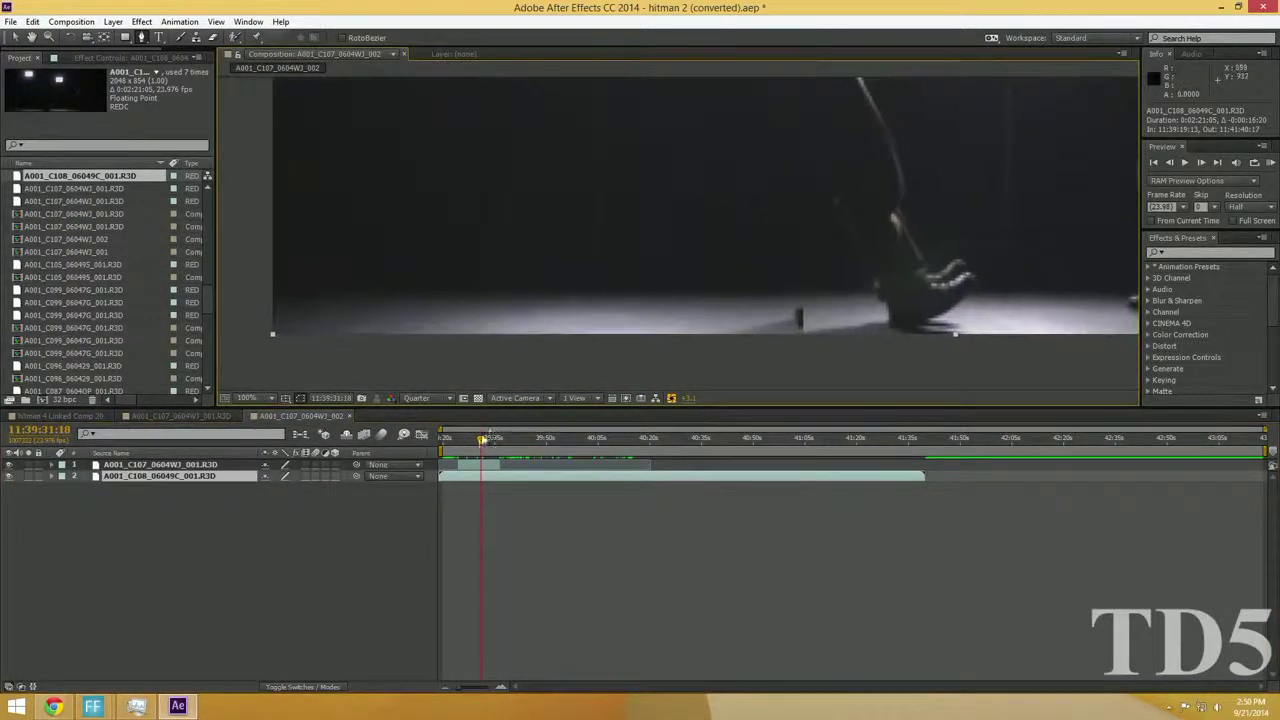
mouse_move(481, 442)
mouse_down()
mouse_move(449, 445)
mouse_move(468, 441)
mouse_up()
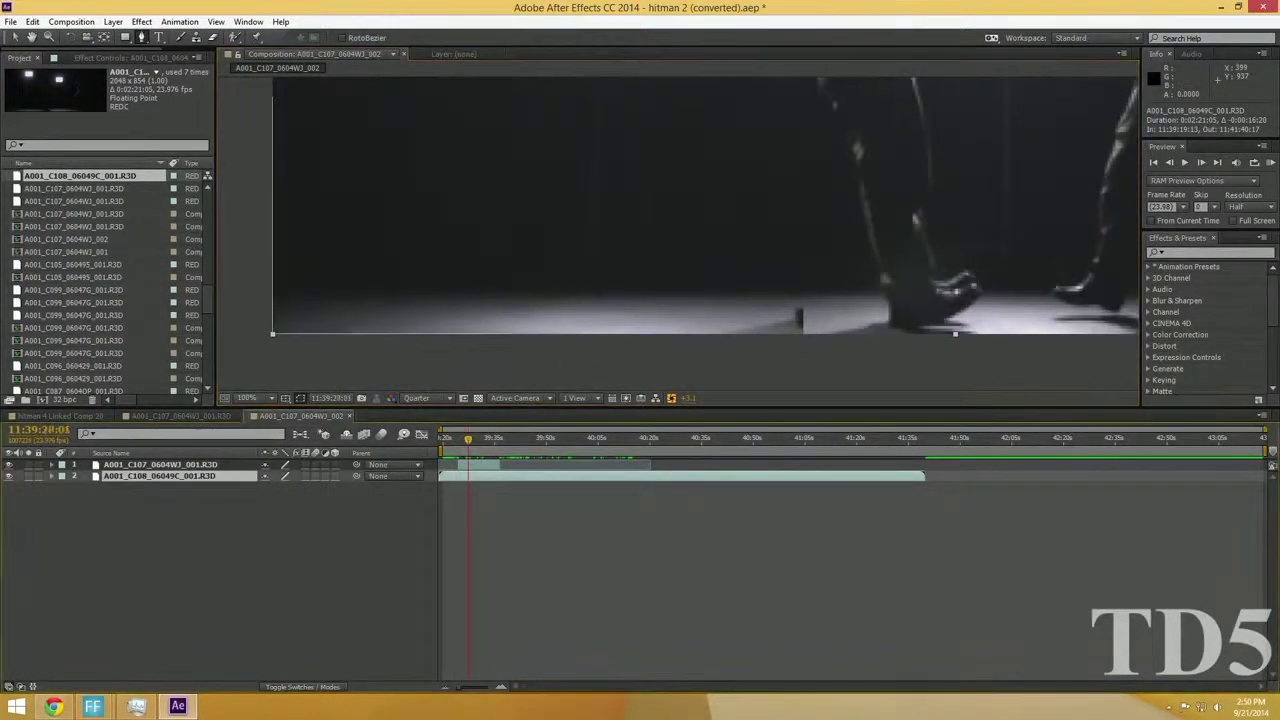
Compare the shot with the A001_C108 layer hidden and shown, leaving the layer visible
click(10, 477)
click(10, 477)
click(10, 477)
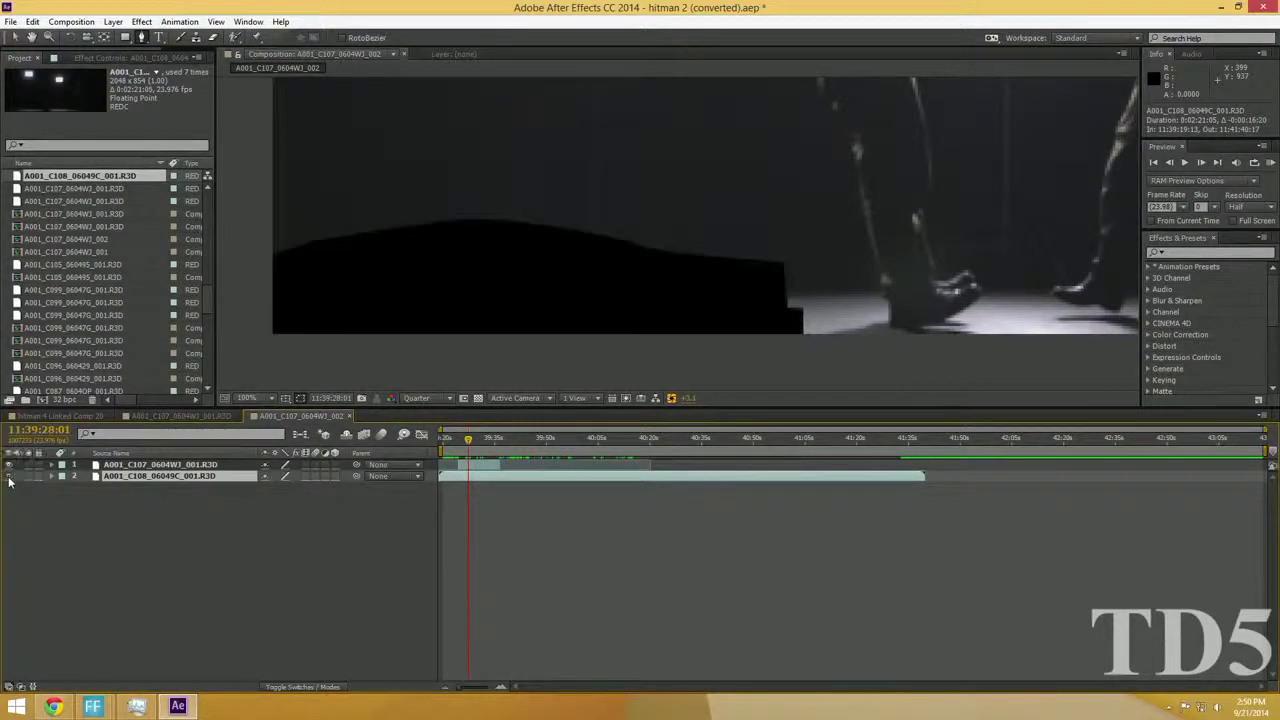
click(10, 477)
click(10, 477)
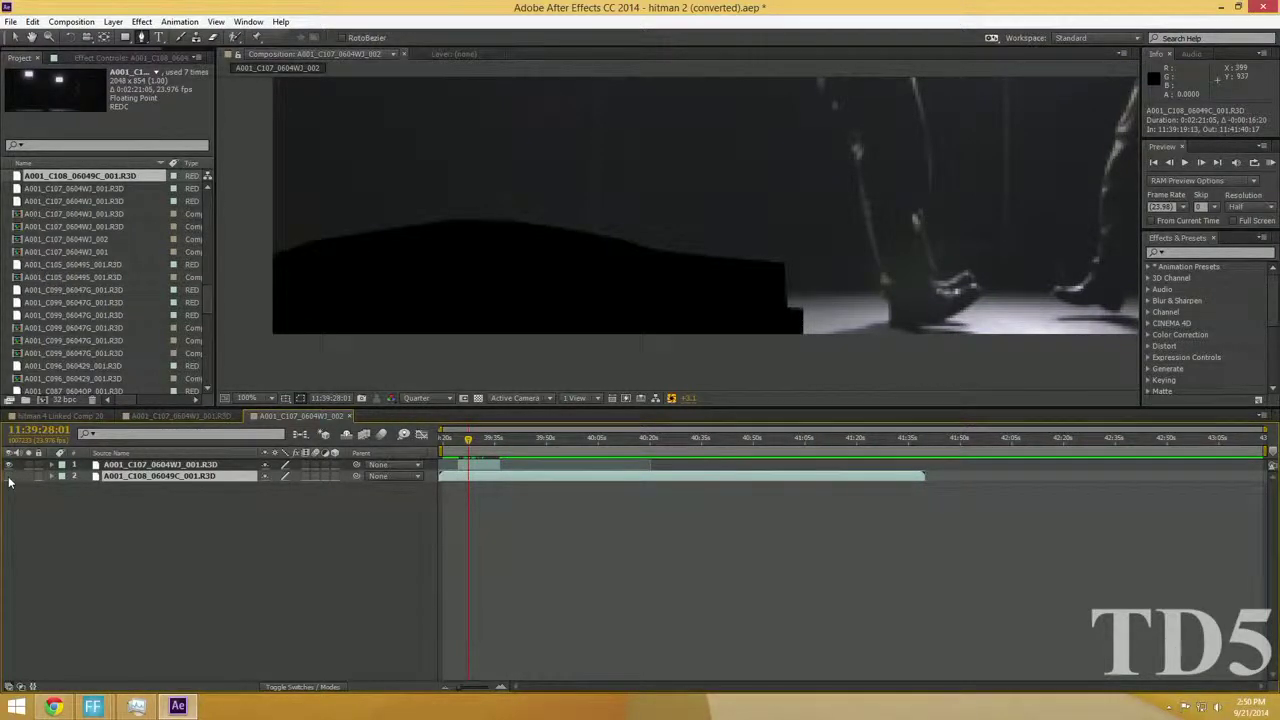
click(10, 477)
click(10, 477)
click(10, 478)
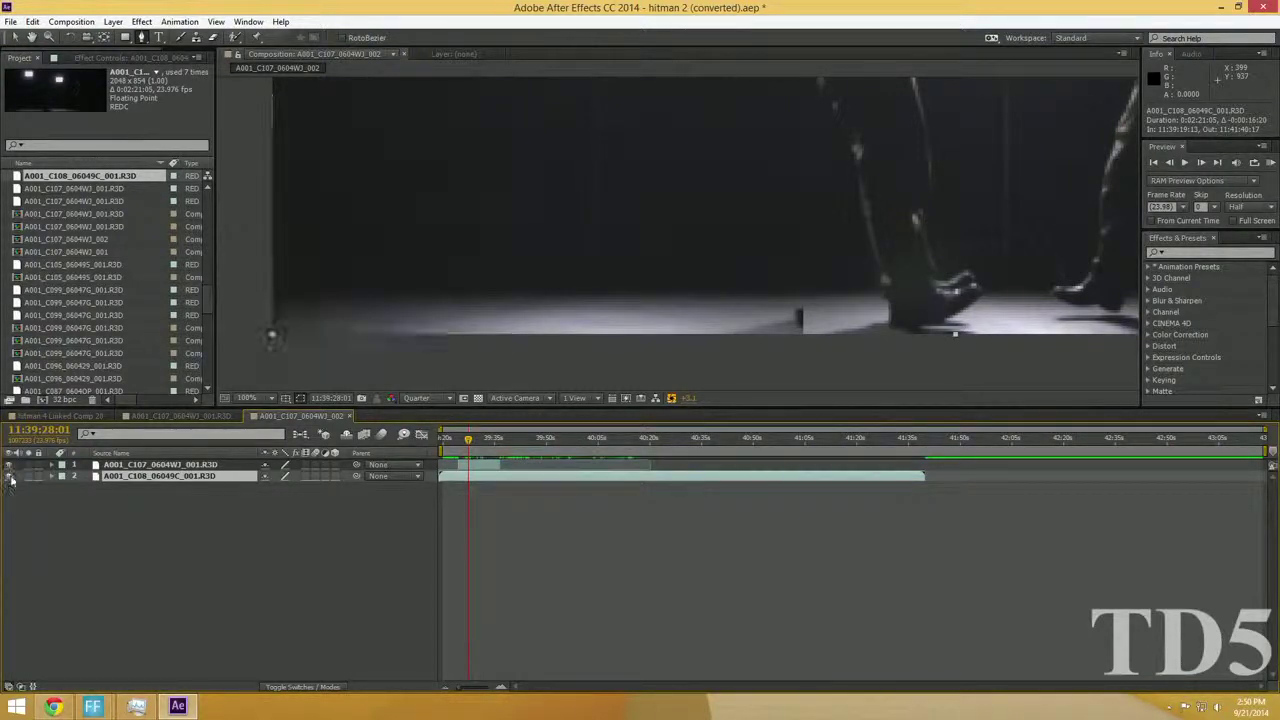
click(10, 477)
Display the mask outline on A001_C107 and compare the masked area with A001_C108 hidden and visible
mouse_move(565, 356)
mouse_down()
mouse_move(486, 451)
mouse_move(568, 372)
mouse_up()
click(482, 464)
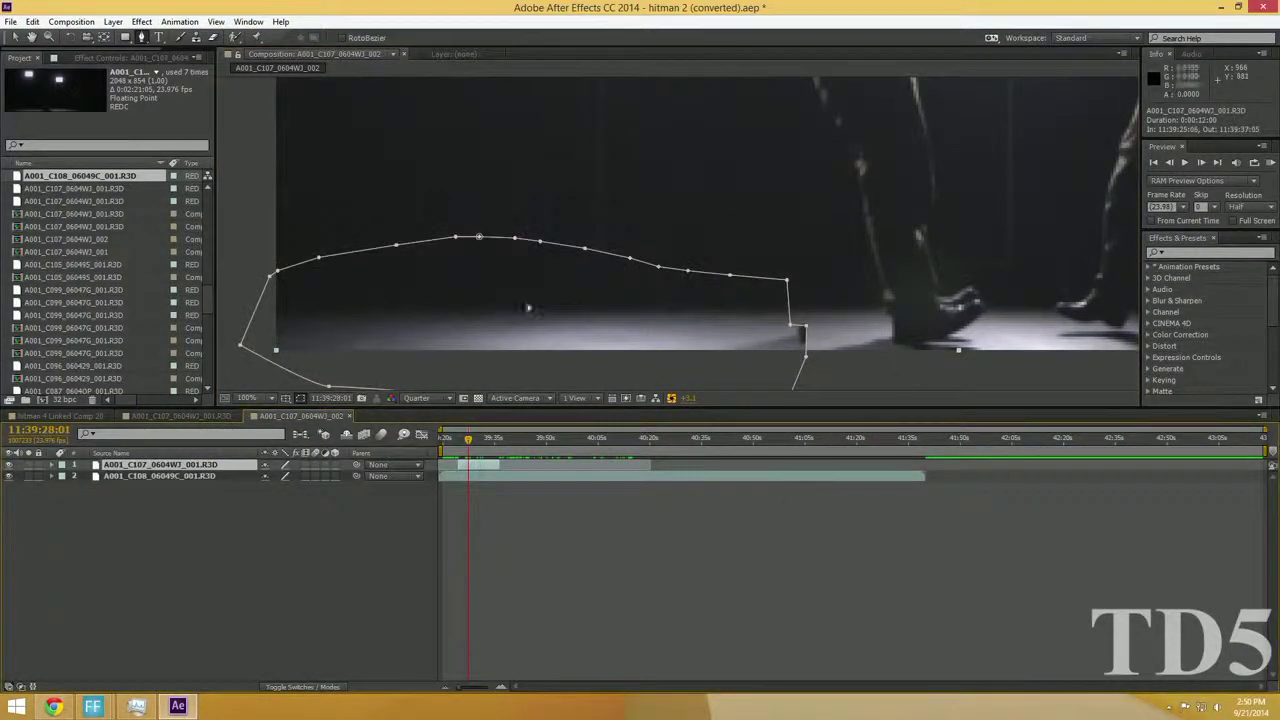
drag(700, 284, 741, 250)
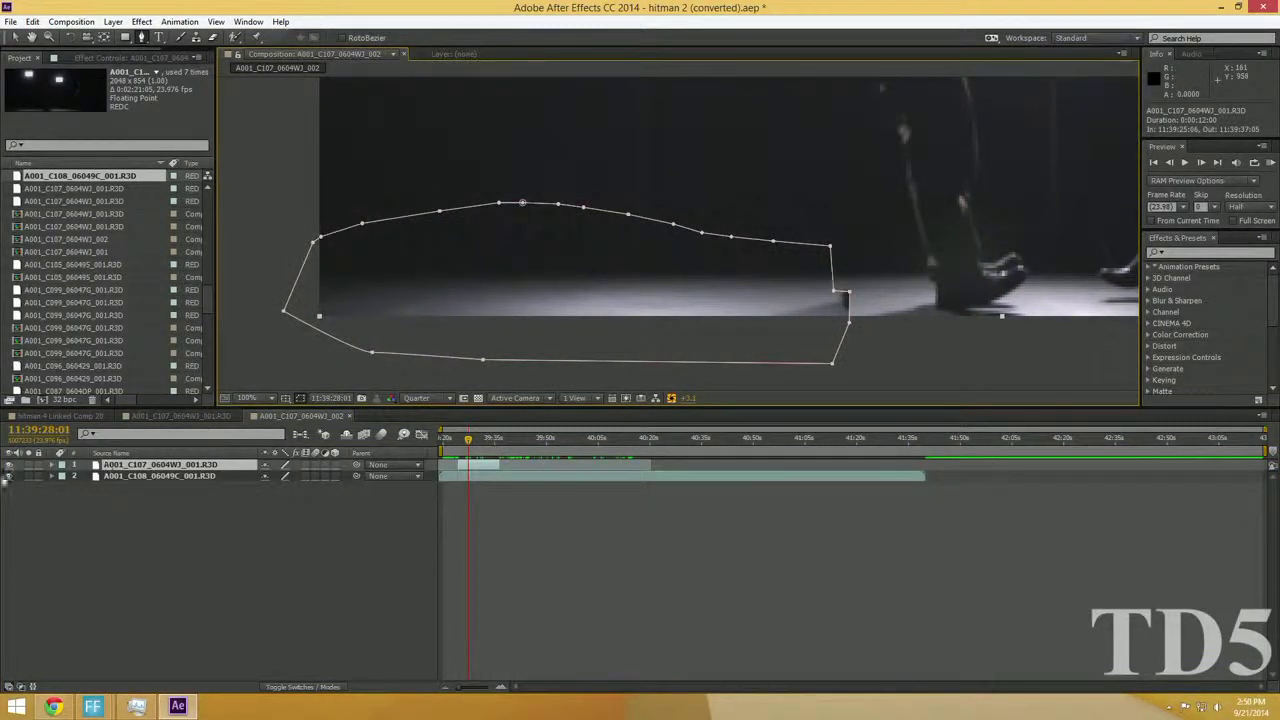
click(9, 476)
click(9, 476)
click(9, 476)
click(9, 476)
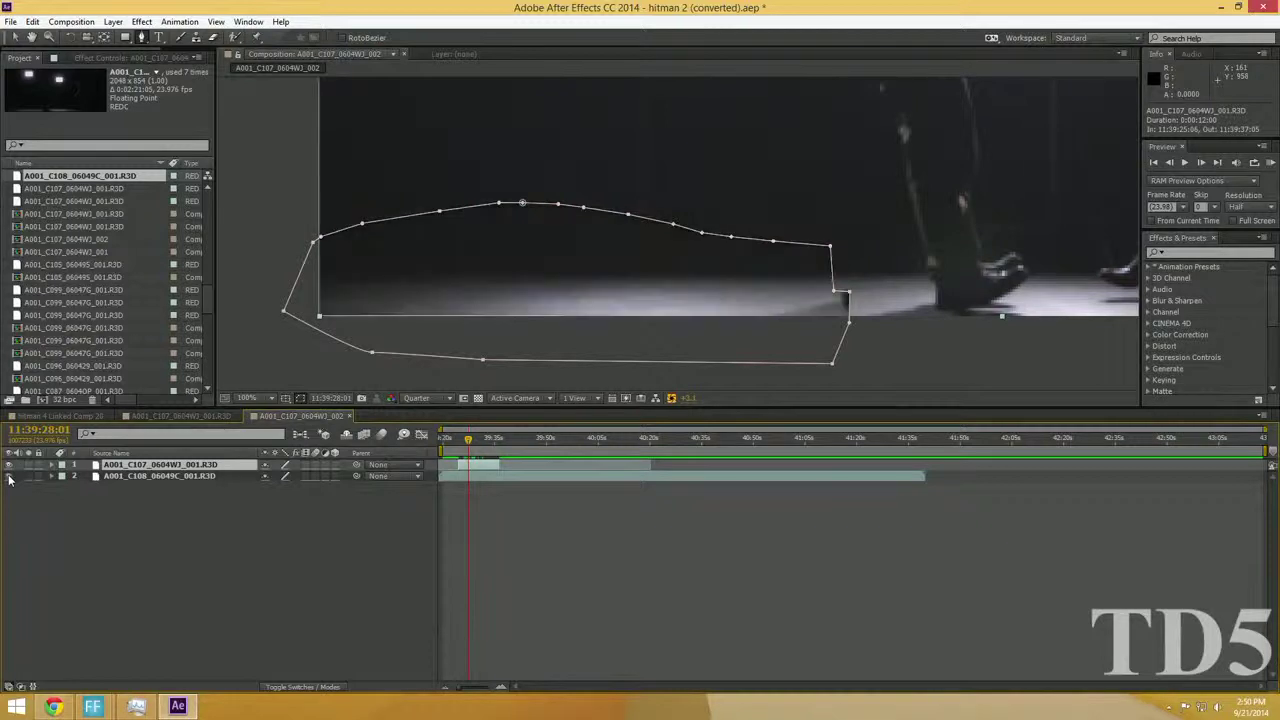
Examine the dark fragment at the mask edge near the feet by temporarily hiding the A001_C107 layer
click(724, 569)
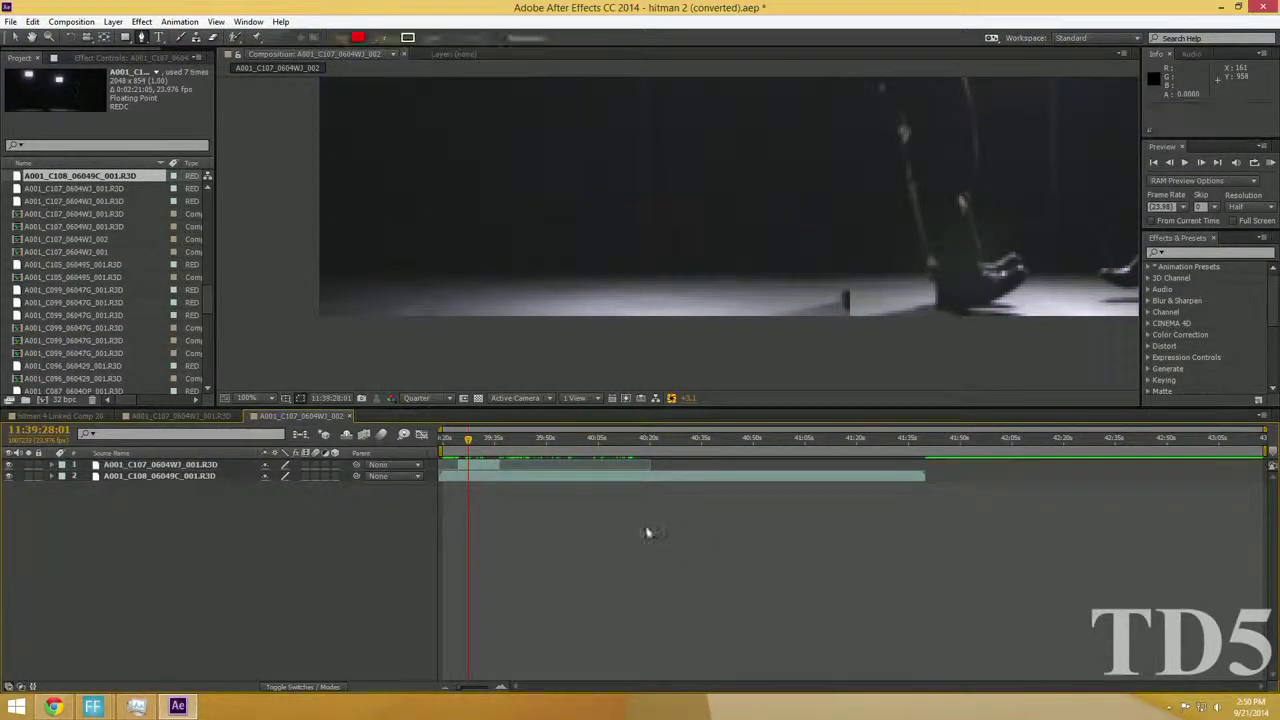
scroll(640, 340, up, 2)
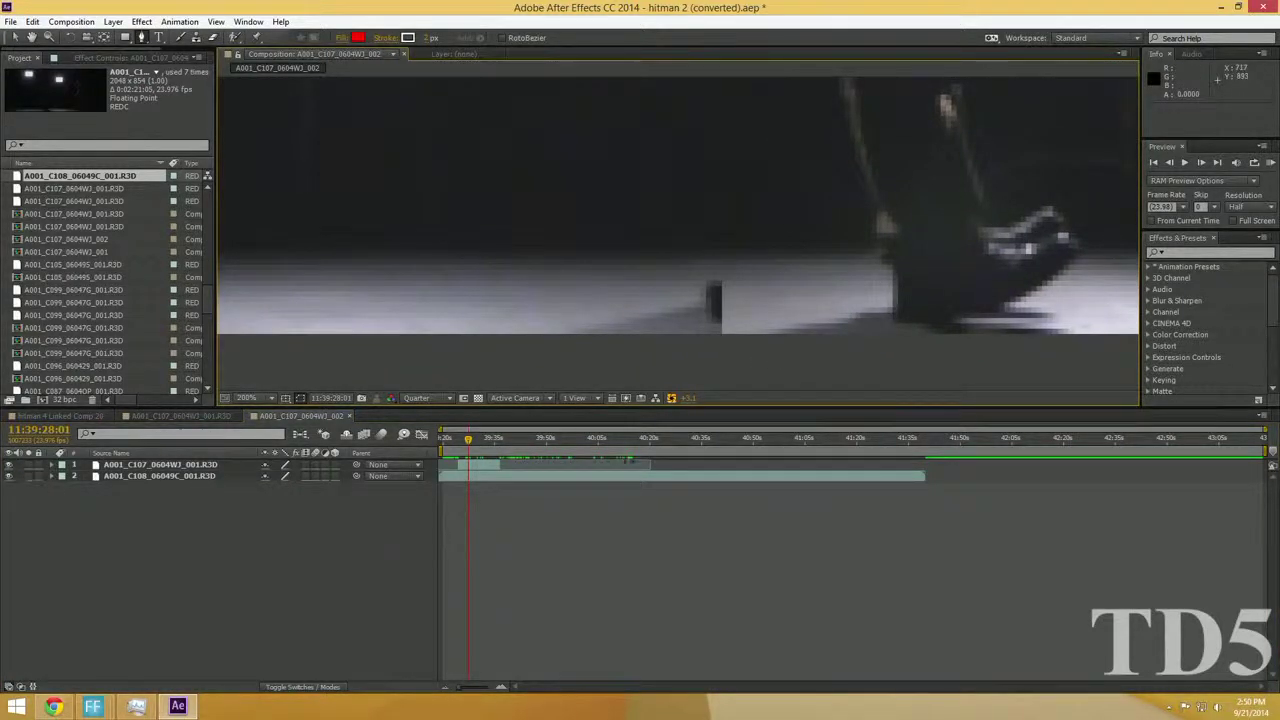
click(8, 476)
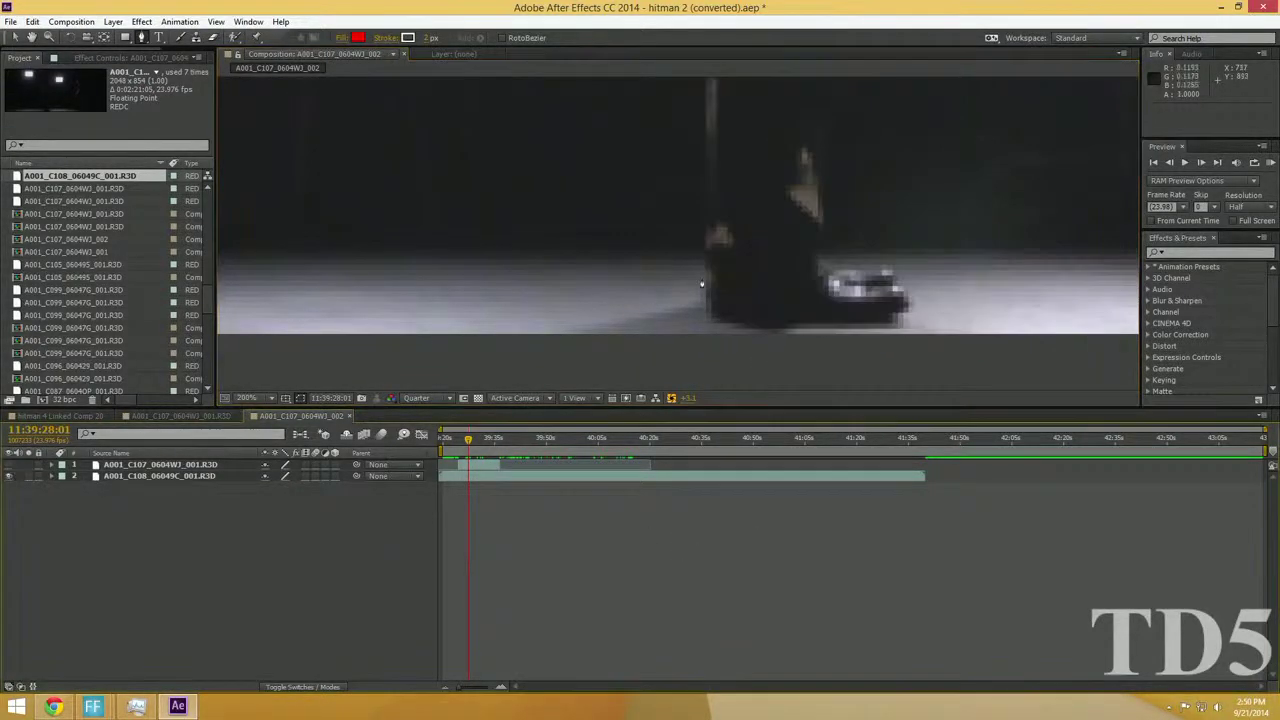
scroll(611, 371, down, 2)
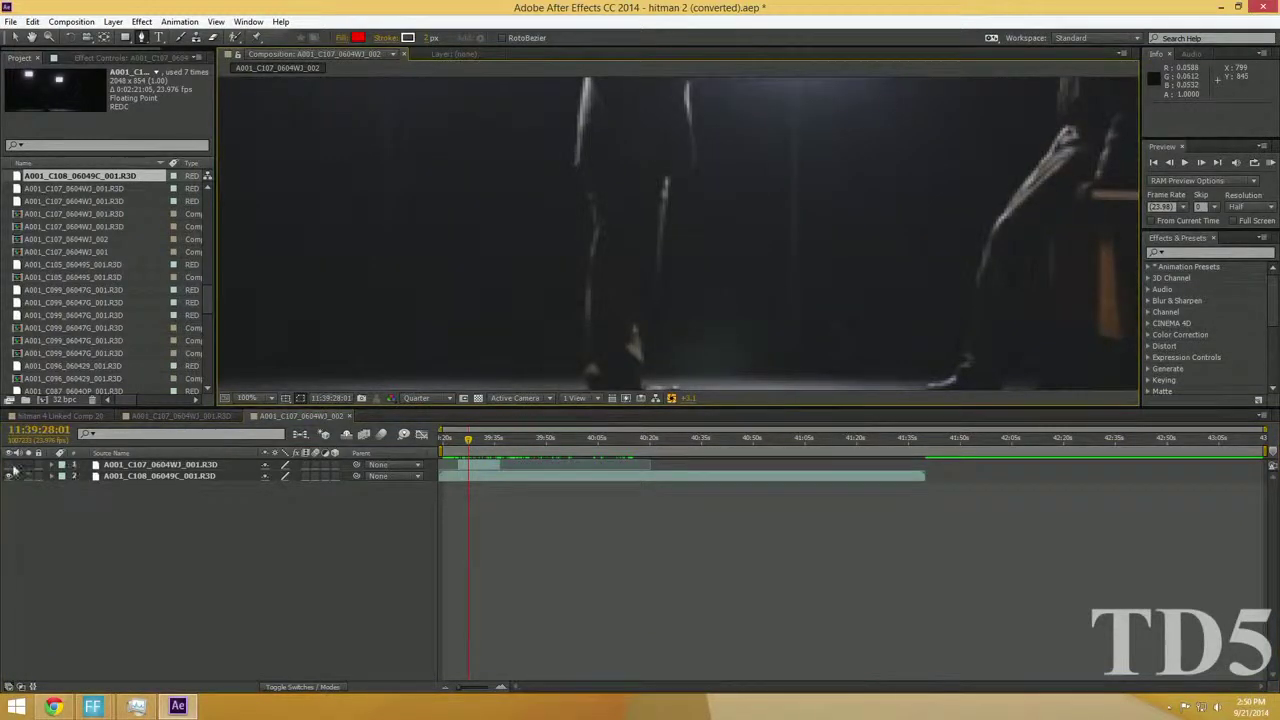
scroll(528, 183, up, 2)
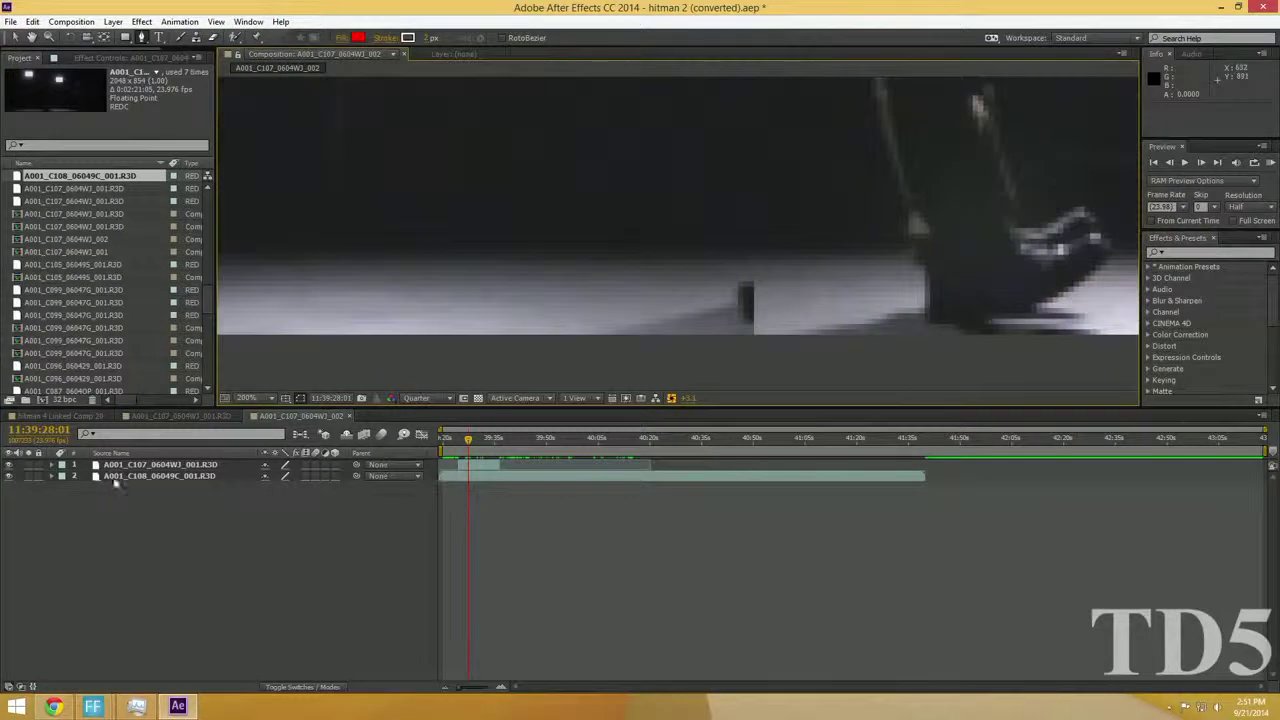
Select the A001_C107 layer to display its mask outline beside the falling actor's feet
click(139, 477)
click(205, 466)
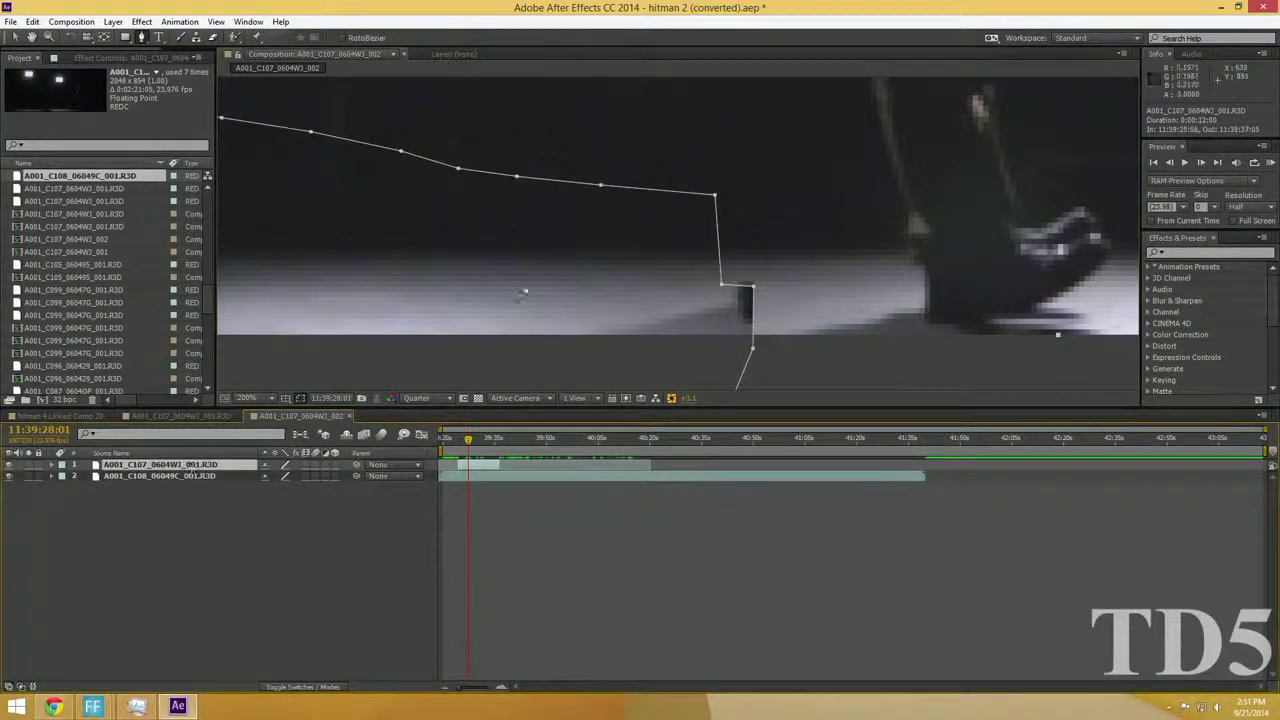
scroll(669, 303, down, 2)
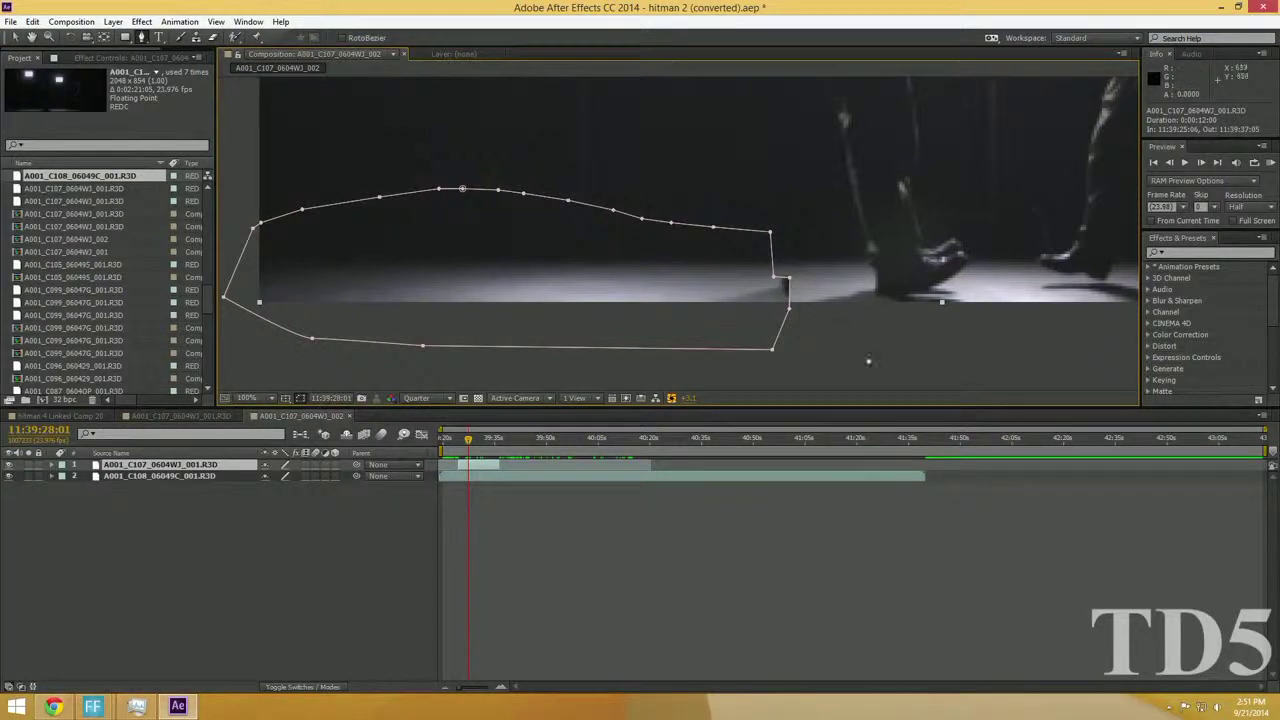
click(868, 355)
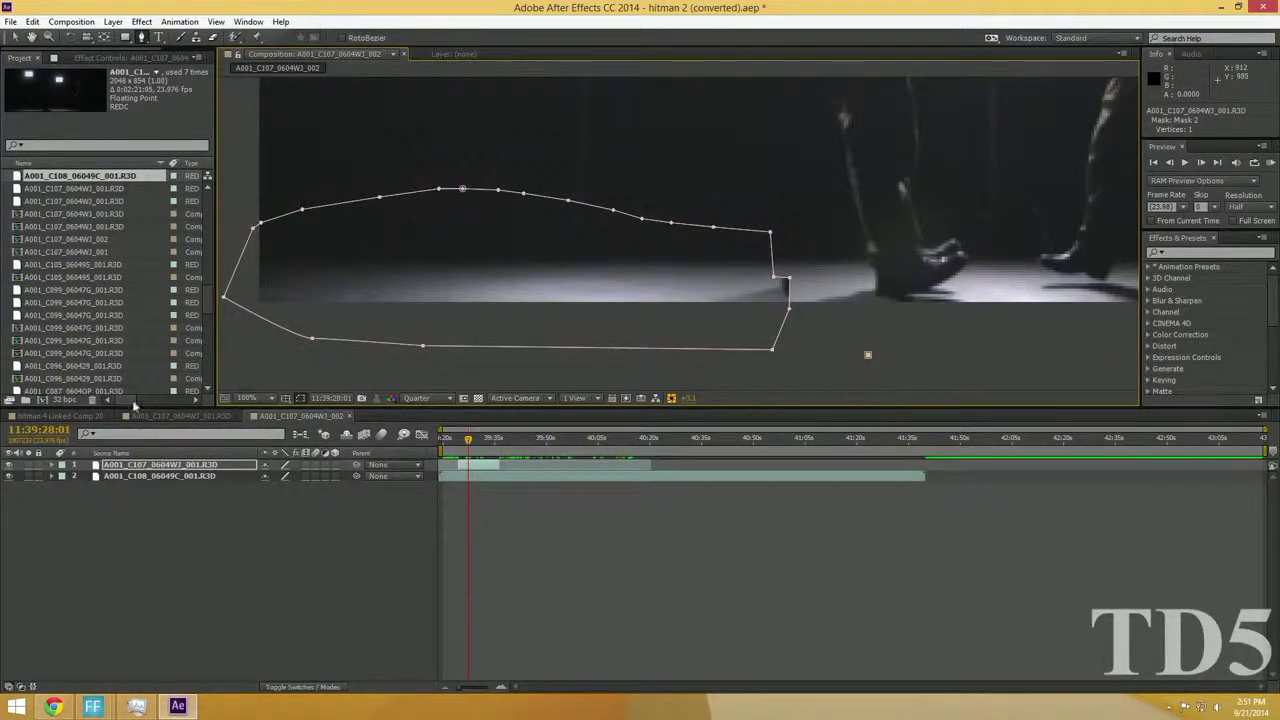
right_click(868, 355)
click(855, 357)
key(ctrl+z)
key(ctrl+z)
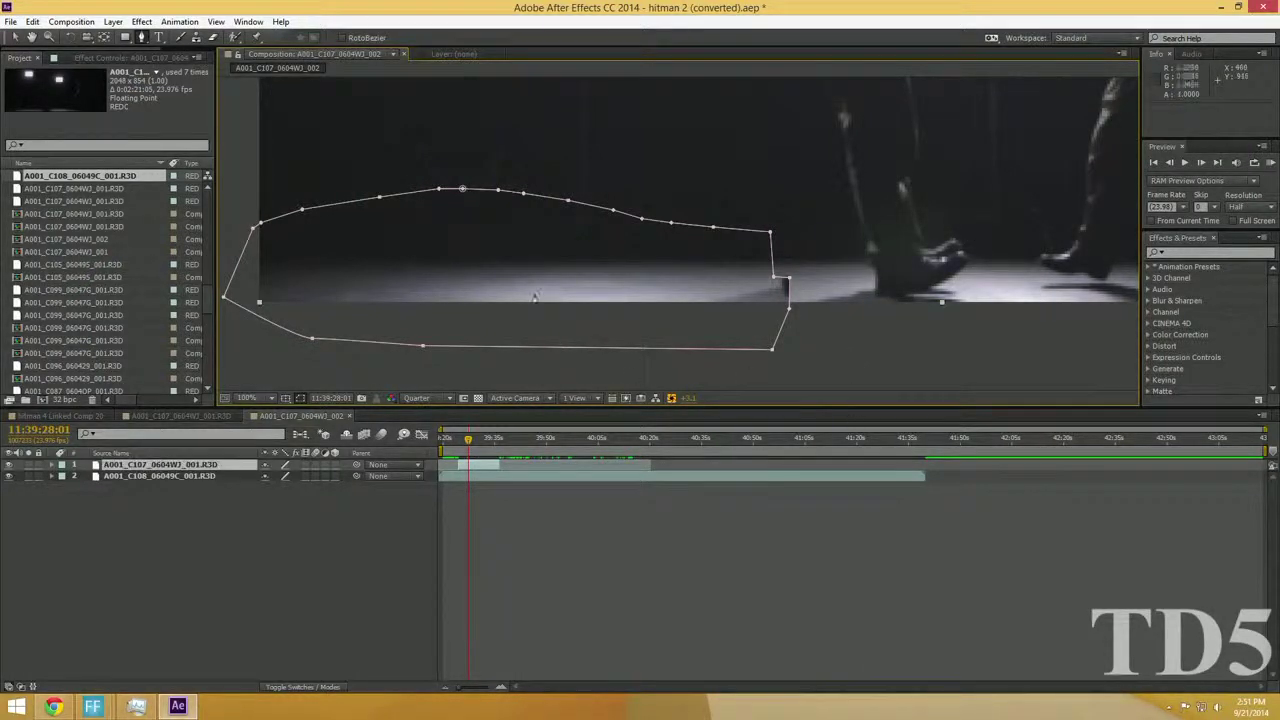
Pull the mask vertex above the dark fragment near the feet inward, with the Selection tool, to reveal the original floor there
click(16, 38)
drag(886, 330, 660, 262)
scroll(854, 350, up, 1)
drag(751, 322, 802, 350)
drag(711, 248, 684, 280)
drag(849, 357, 740, 365)
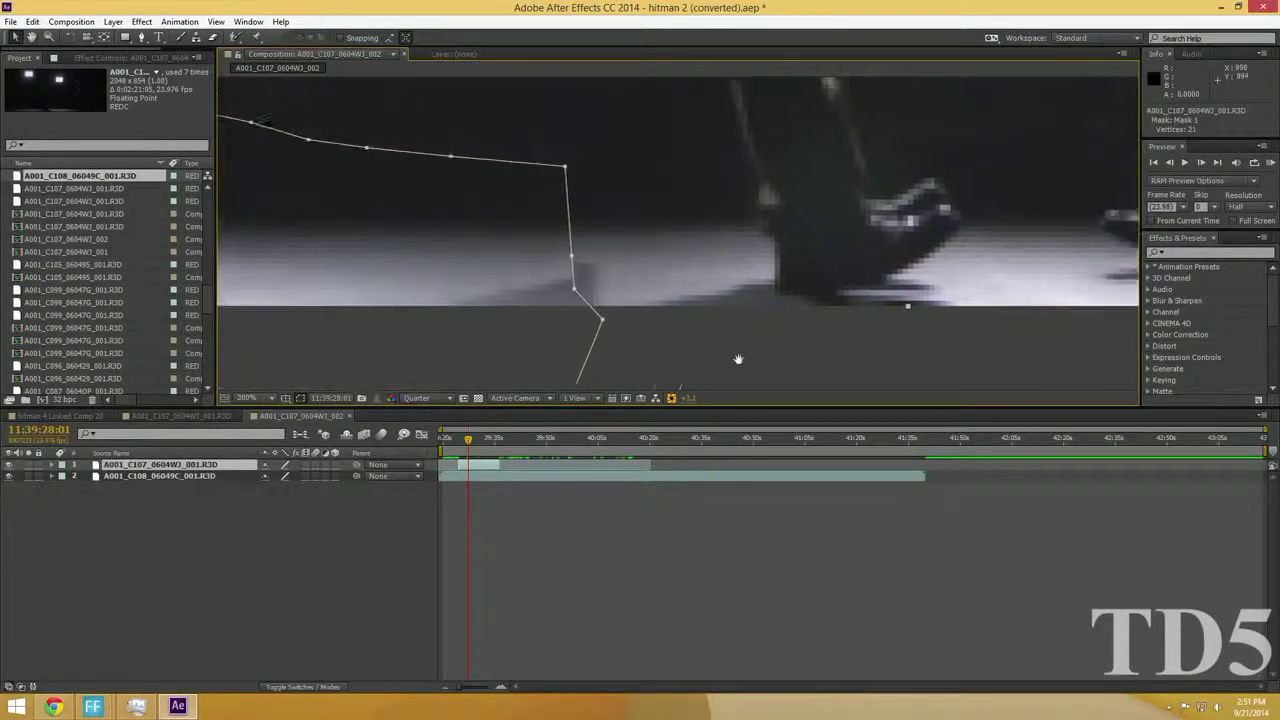
scroll(738, 365, down, 2)
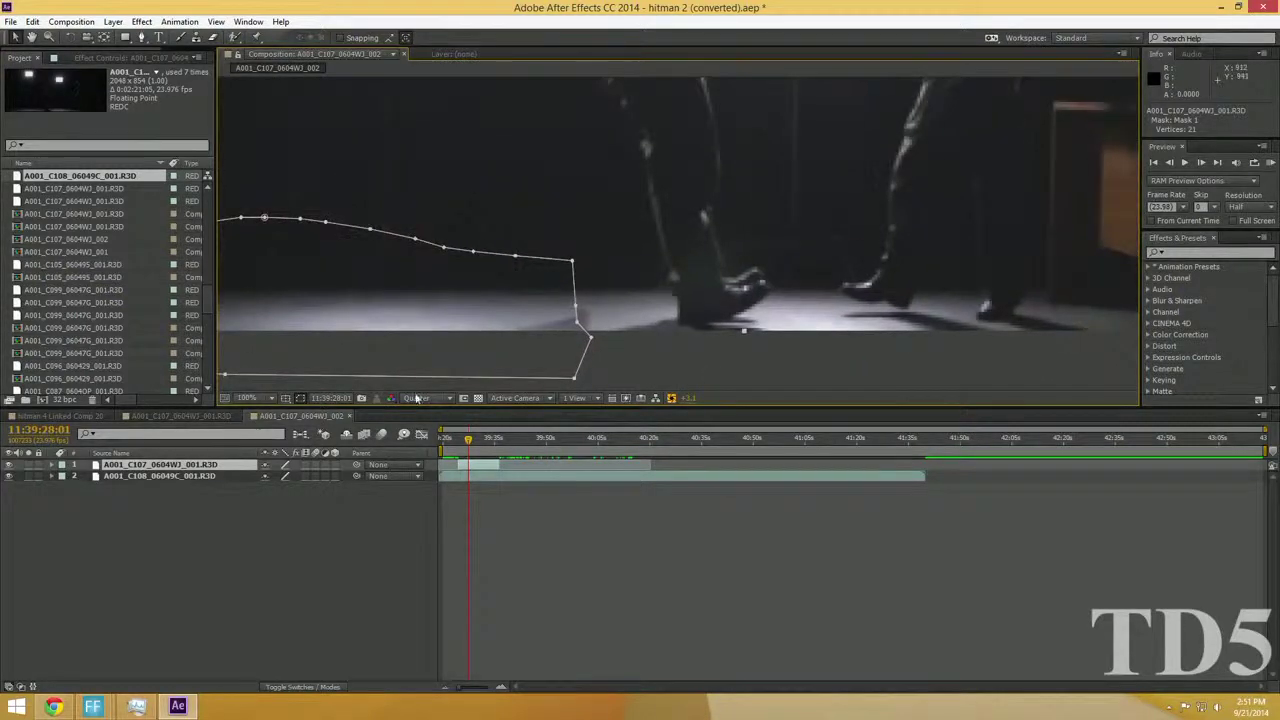
Set the viewer resolution to Full and check the floor join without the mask outline
click(420, 399)
click(449, 437)
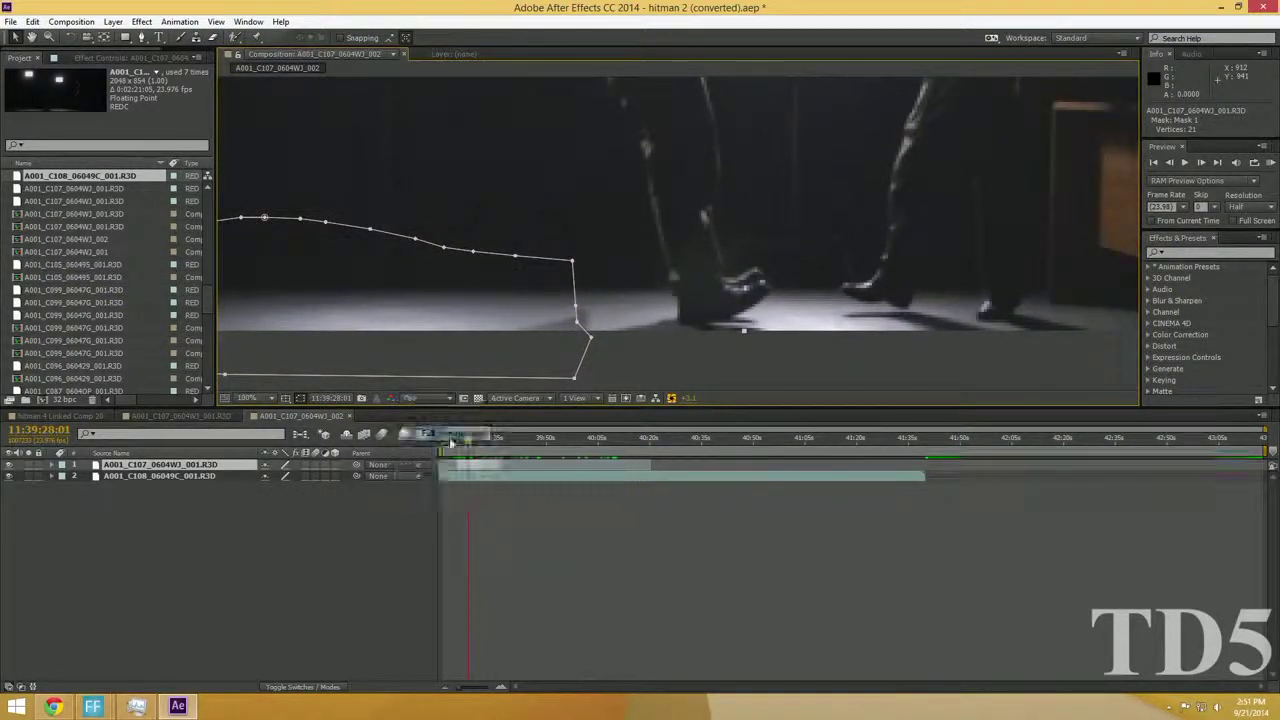
scroll(640, 327, up, 2)
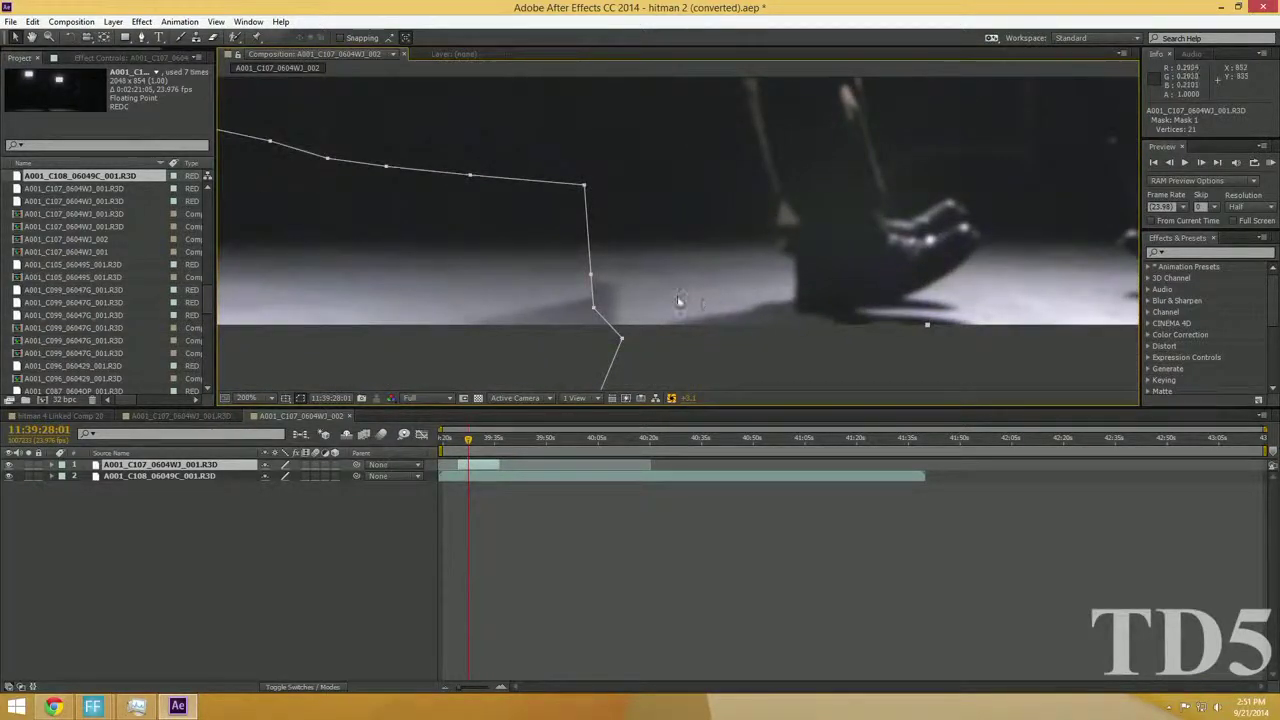
drag(678, 300, 810, 295)
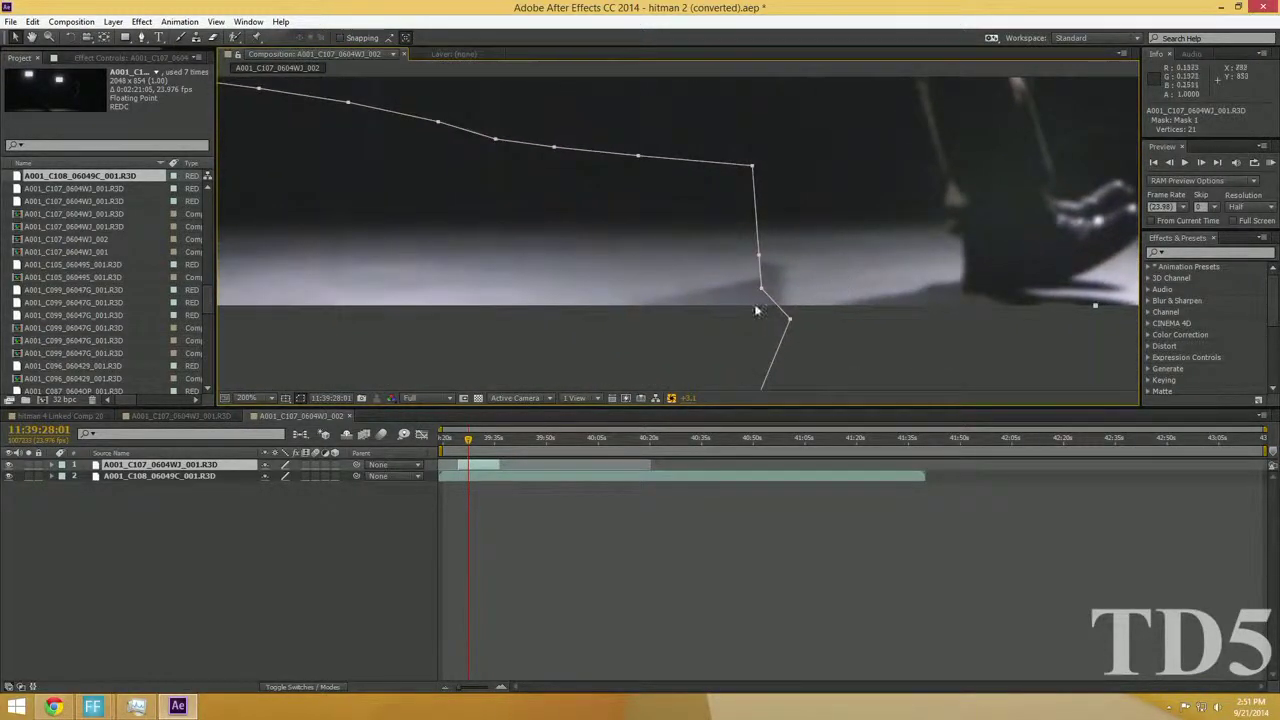
drag(890, 311, 673, 328)
click(612, 325)
Move the A001_C107 mask vertex beside the faint light streak up and to the left so the mask covers the streak
scroll(563, 314, down, 2)
scroll(675, 330, up, 4)
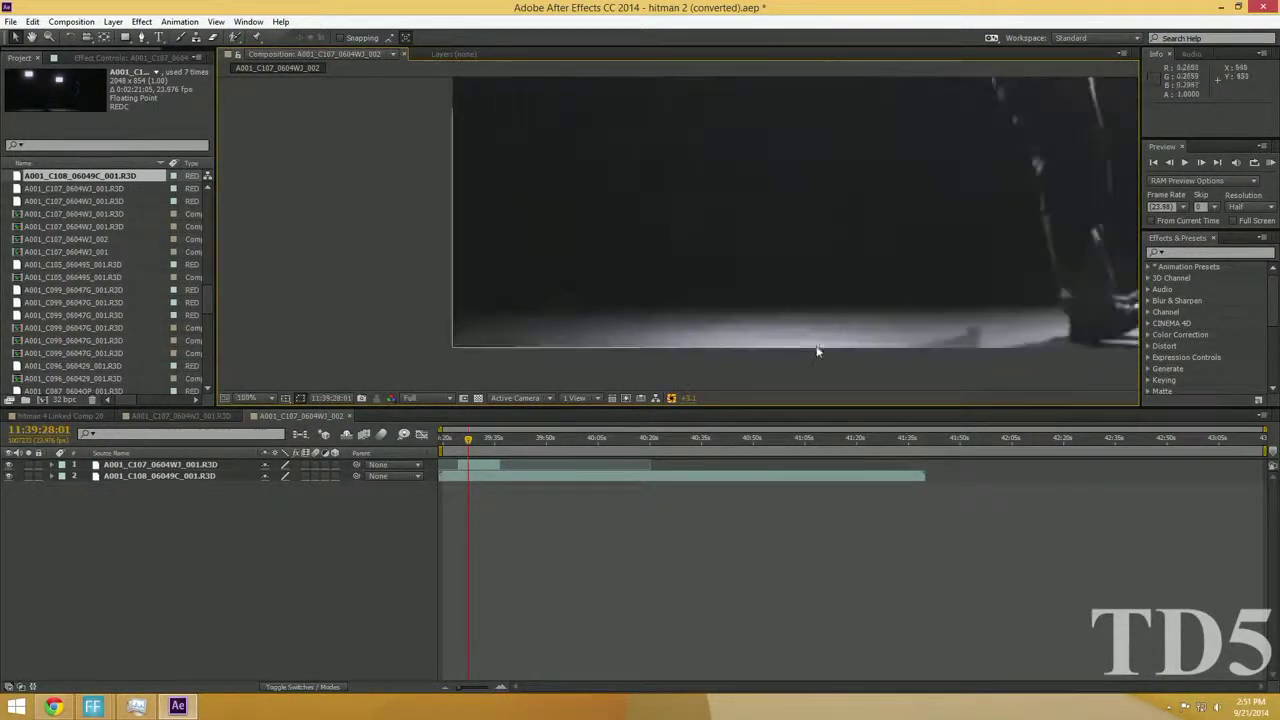
scroll(629, 257, down, 1)
scroll(594, 303, up, 3)
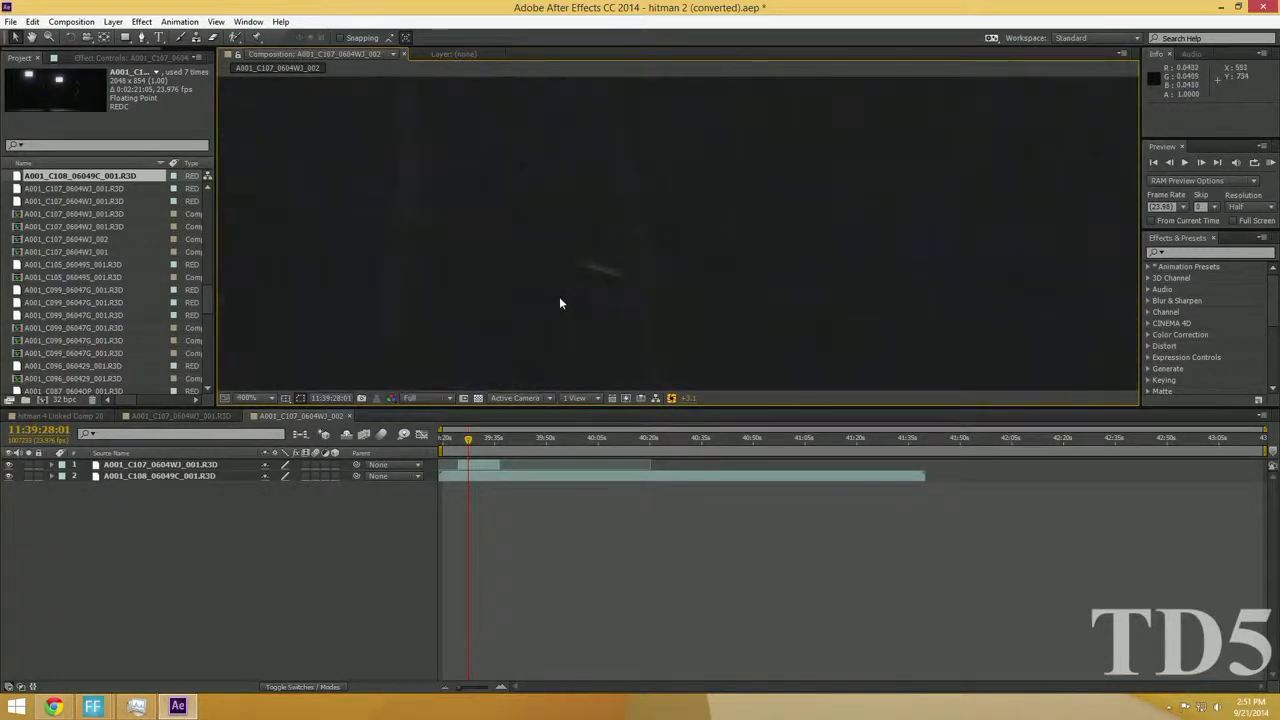
scroll(560, 298, up, 1)
drag(604, 296, 757, 278)
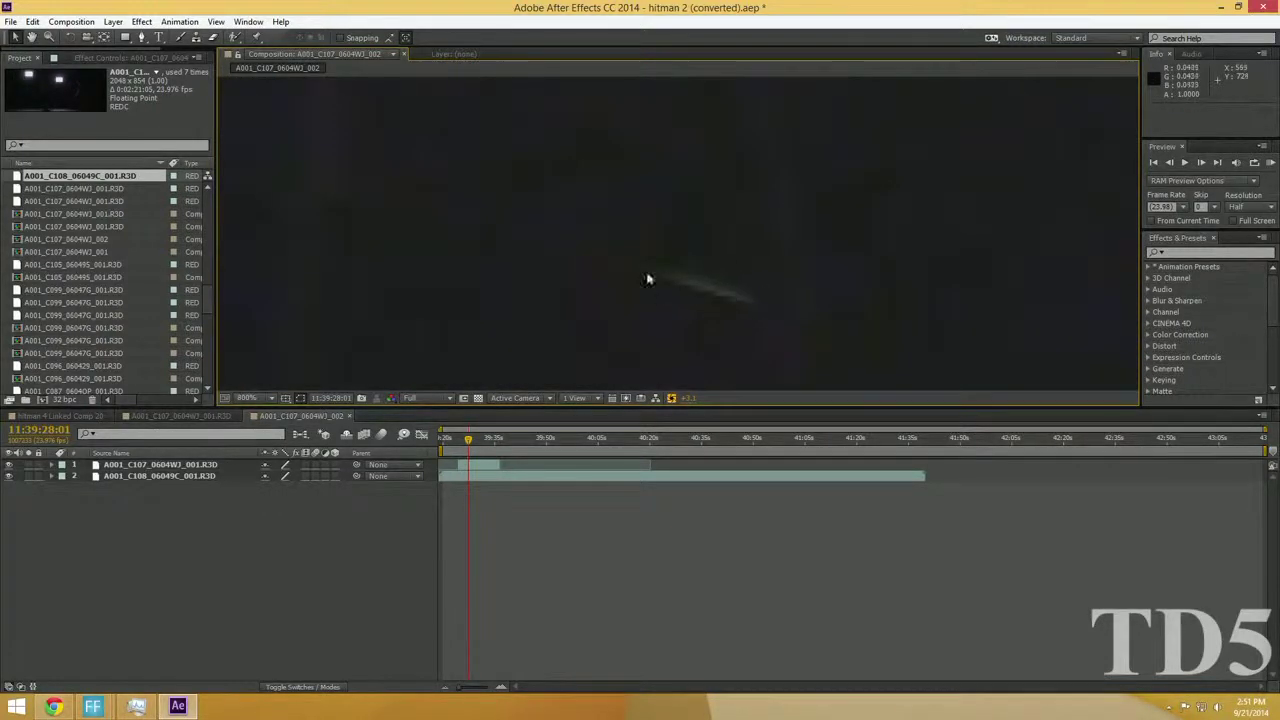
click(478, 468)
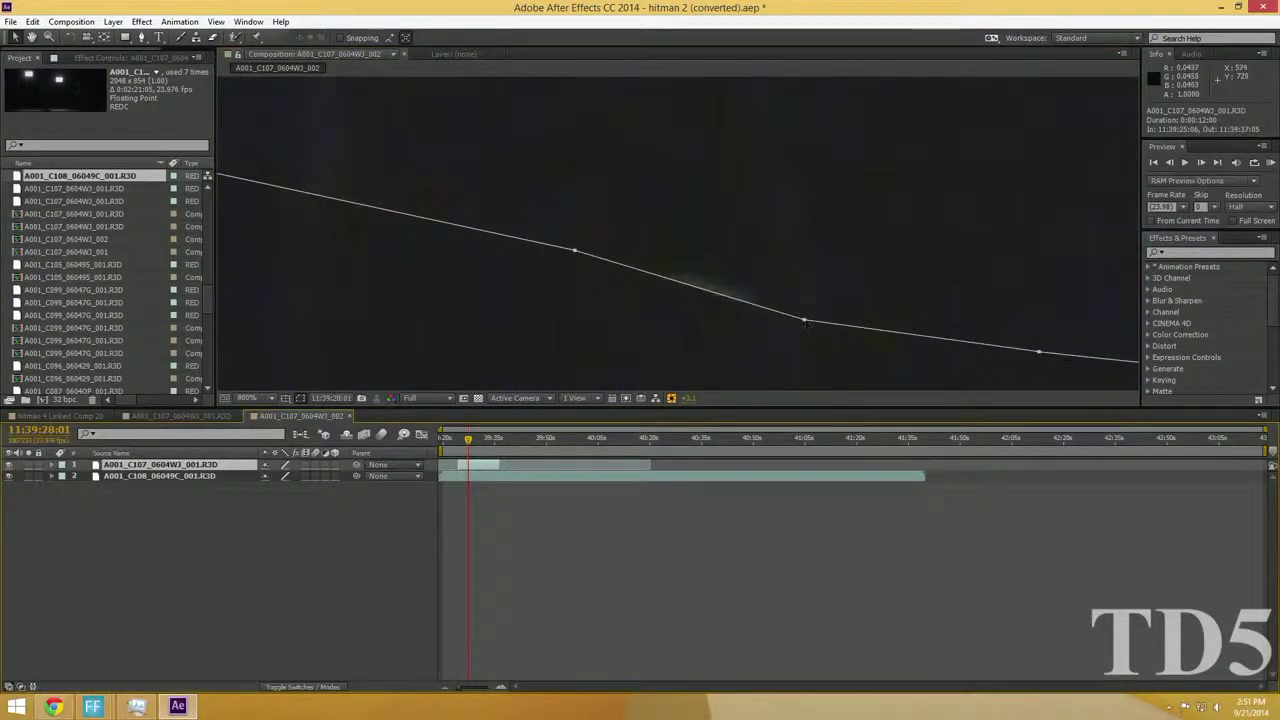
drag(804, 320, 760, 277)
Examine the whole mask outline from the frame edge to the actor's feet for leftover mat fragments
drag(566, 299, 987, 337)
scroll(756, 326, down, 1)
drag(331, 273, 951, 349)
drag(600, 306, 1074, 271)
scroll(965, 296, down, 1)
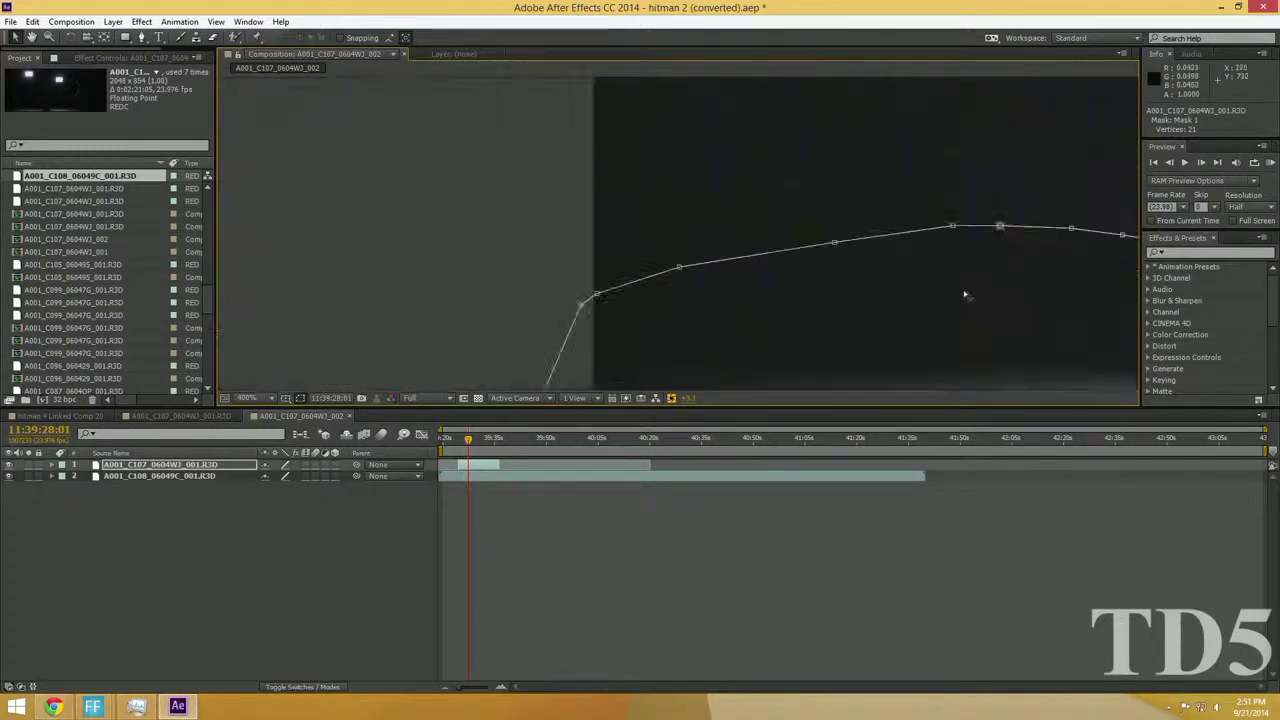
drag(975, 313, 760, 254)
drag(810, 302, 703, 206)
drag(765, 257, 329, 235)
scroll(801, 244, up, 1)
drag(801, 244, 647, 261)
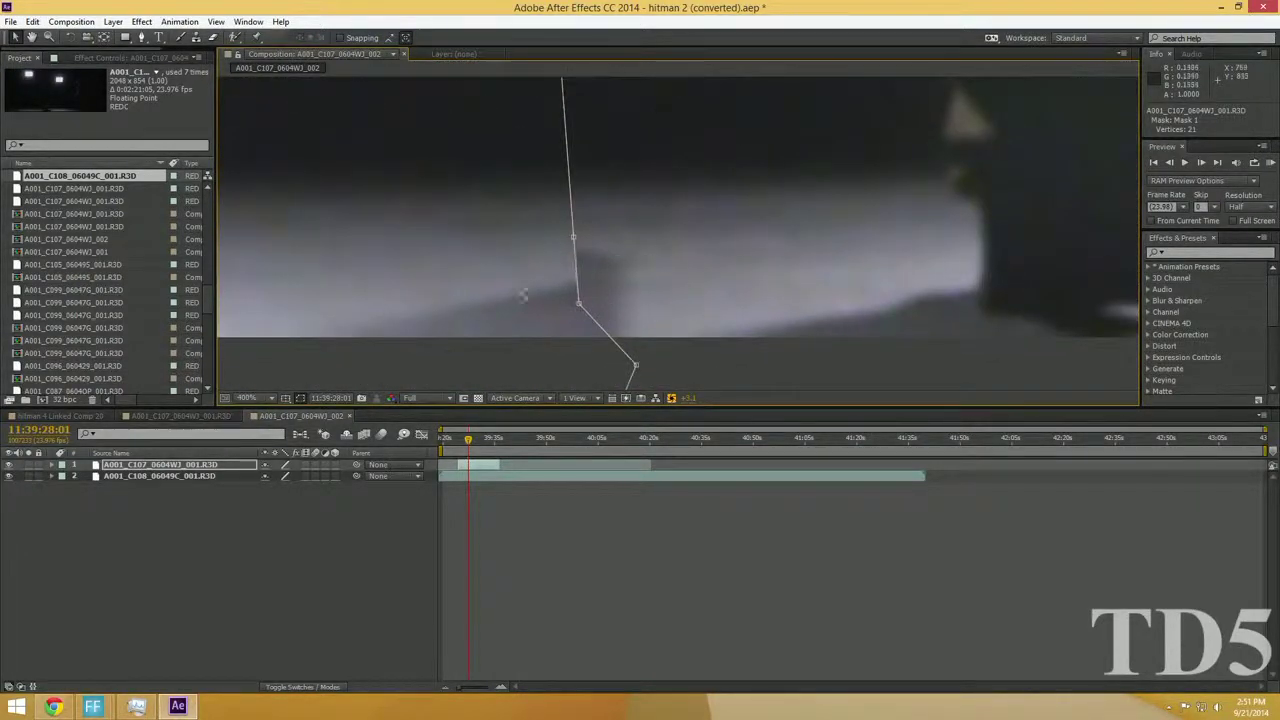
drag(586, 323, 791, 274)
scroll(791, 274, down, 1)
drag(585, 293, 767, 260)
scroll(653, 355, down, 1)
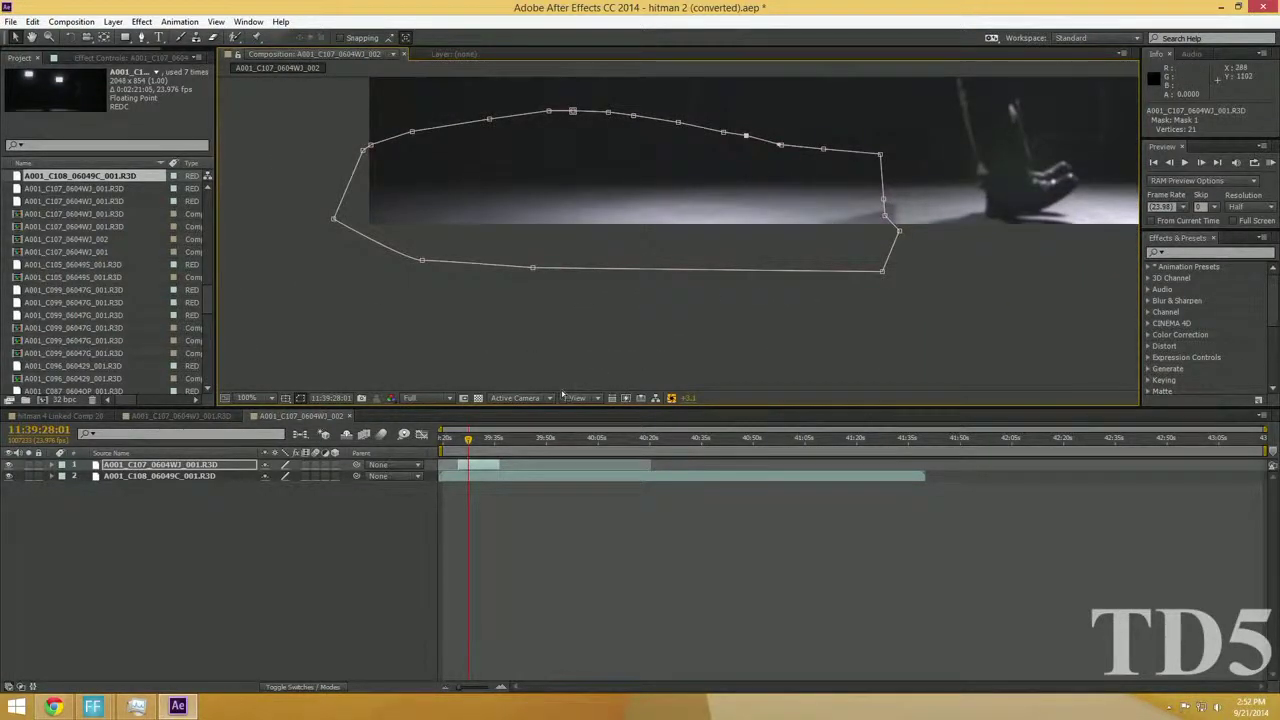
scroll(605, 312, up, 1)
drag(605, 312, 471, 478)
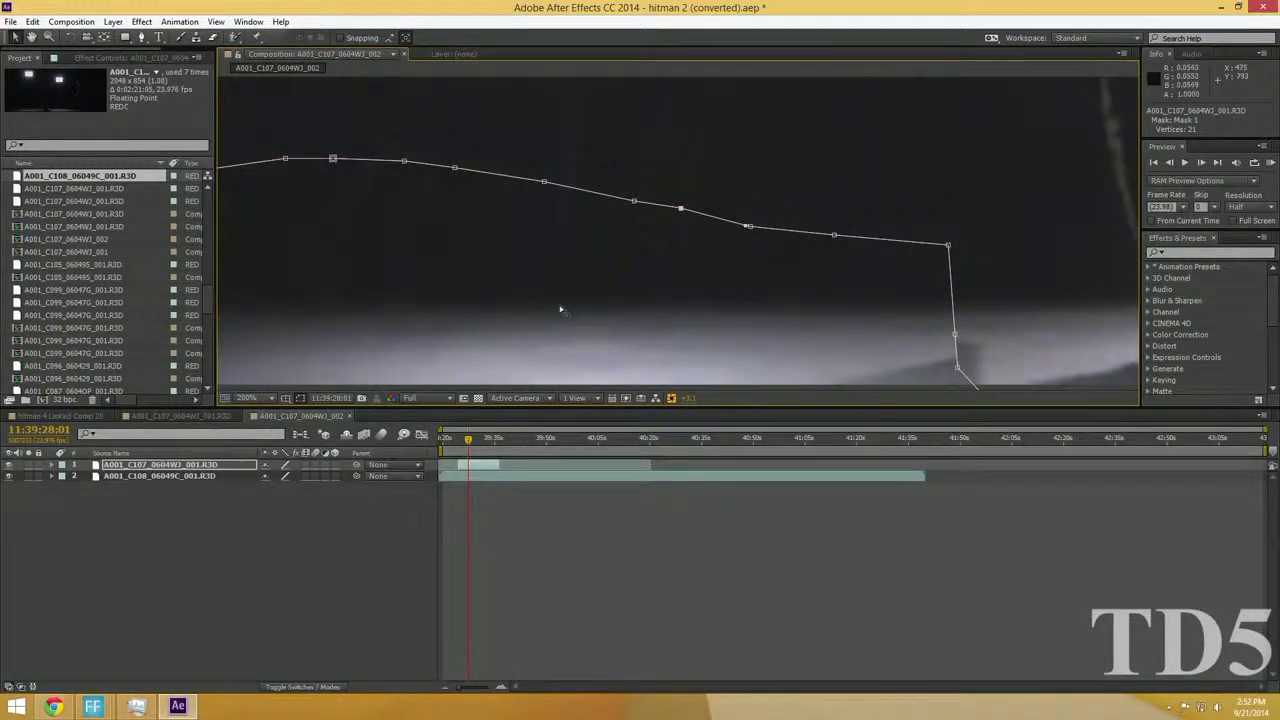
drag(561, 310, 534, 340)
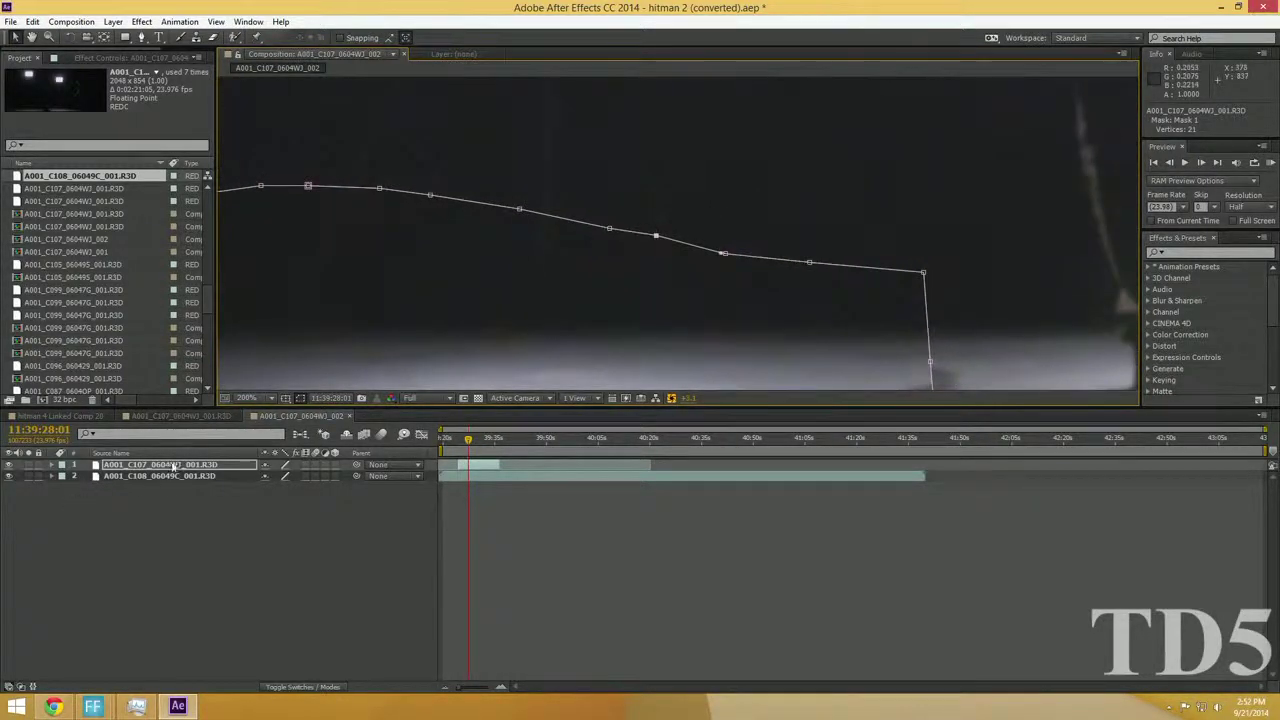
Reveal the mask properties of A001_C107 and try a Mask Feather of about 33 pixels on Mask 1
click(52, 466)
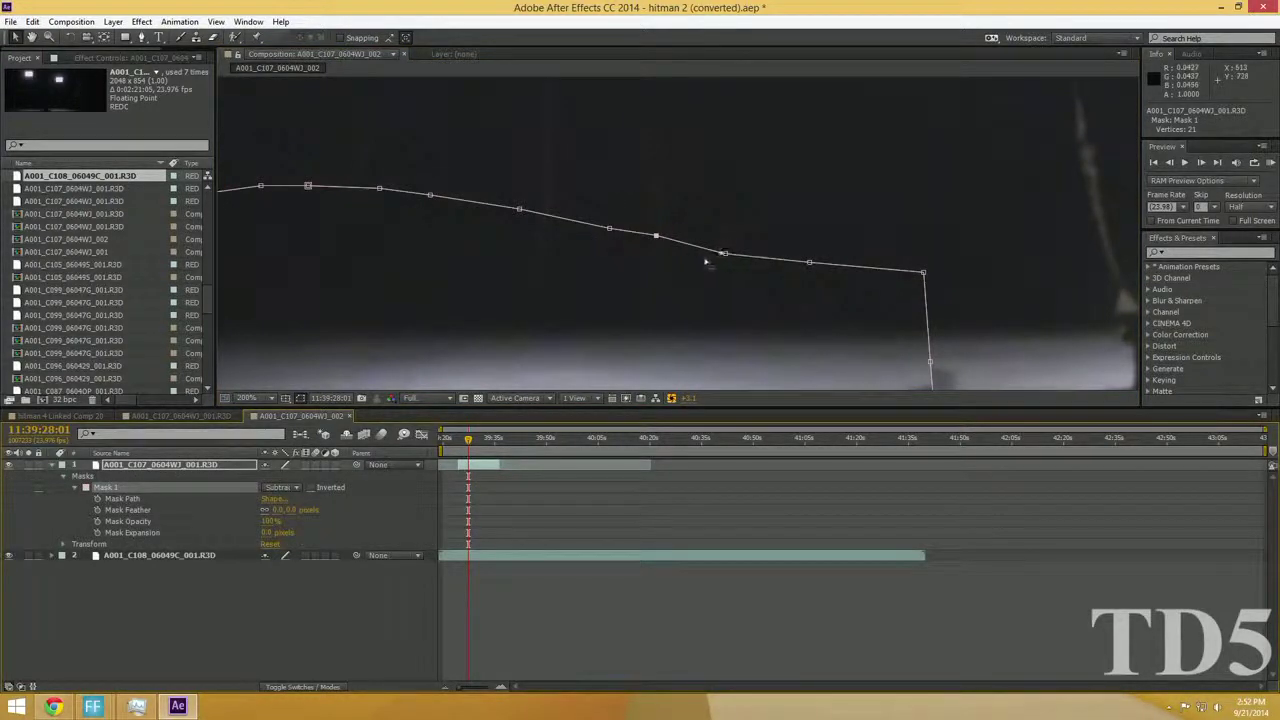
scroll(672, 256, up, 1)
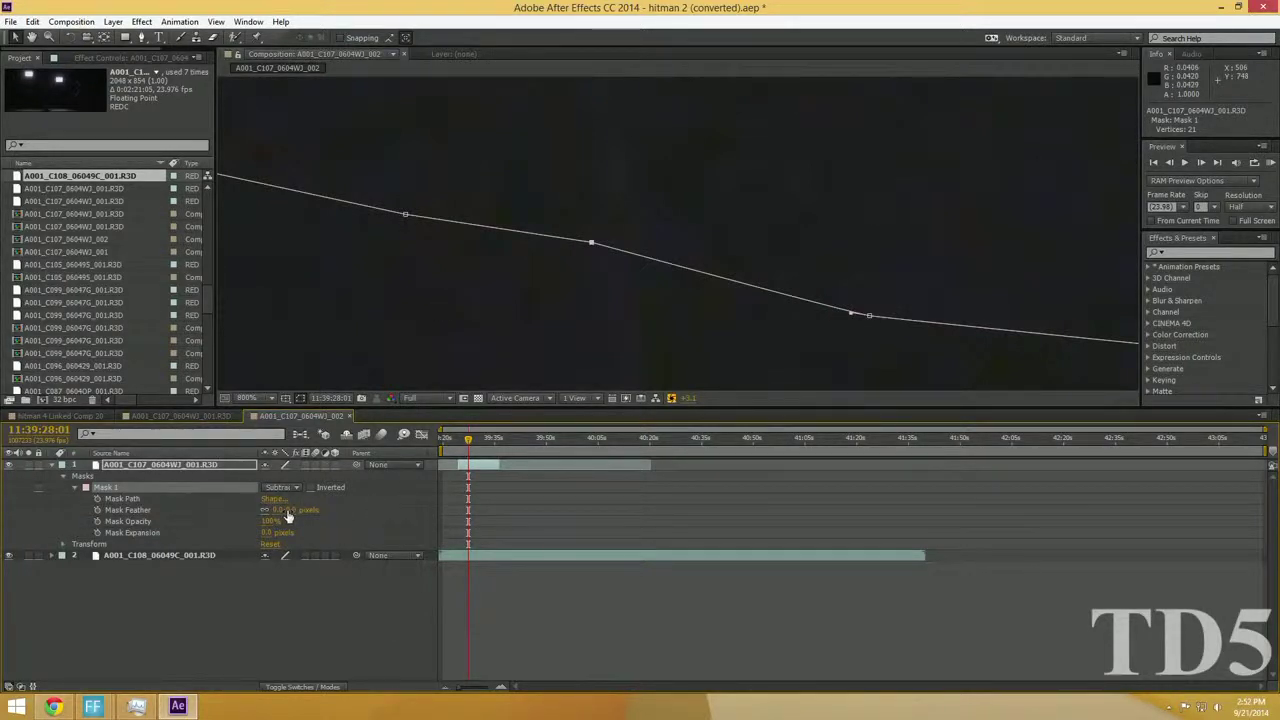
mouse_move(286, 512)
mouse_down()
mouse_move(320, 509)
mouse_move(308, 509)
mouse_up()
scroll(526, 286, down, 5)
scroll(493, 379, up, 2)
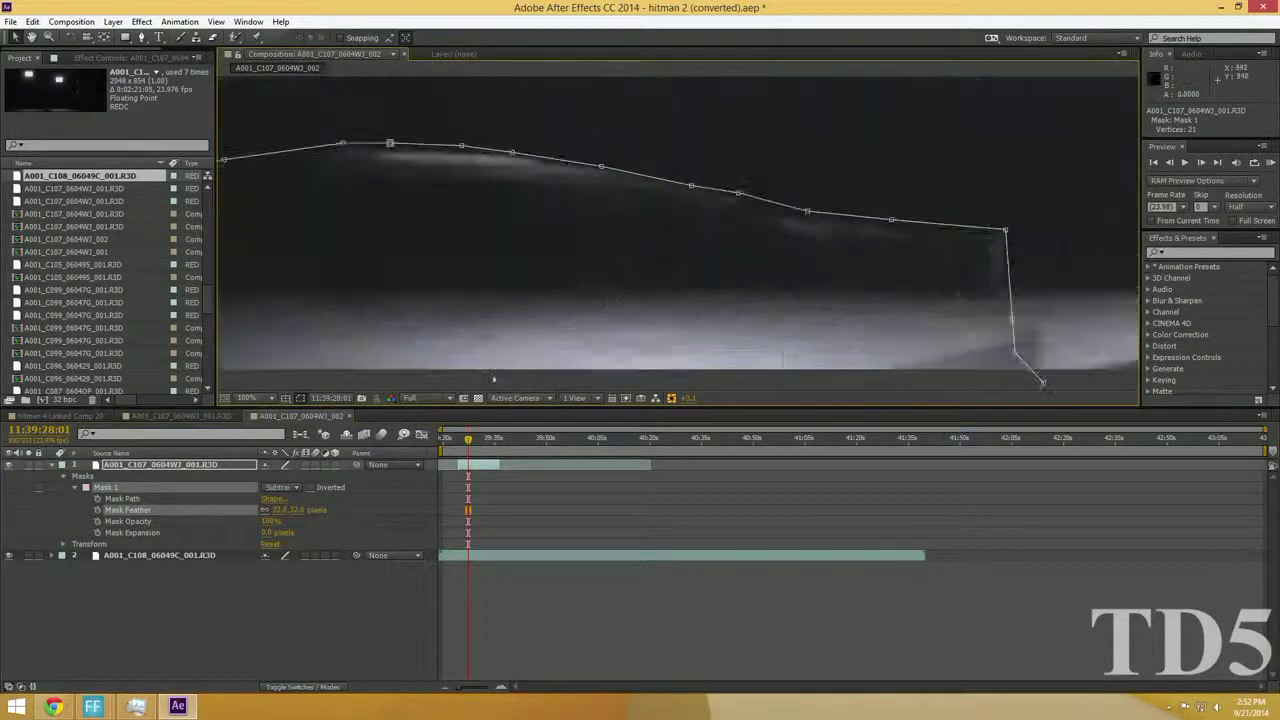
Reduce Mask 1's feather to 0 and try 12 pixels instead
drag(279, 510, 150, 500)
scroll(546, 263, up, 1)
drag(546, 263, 381, 384)
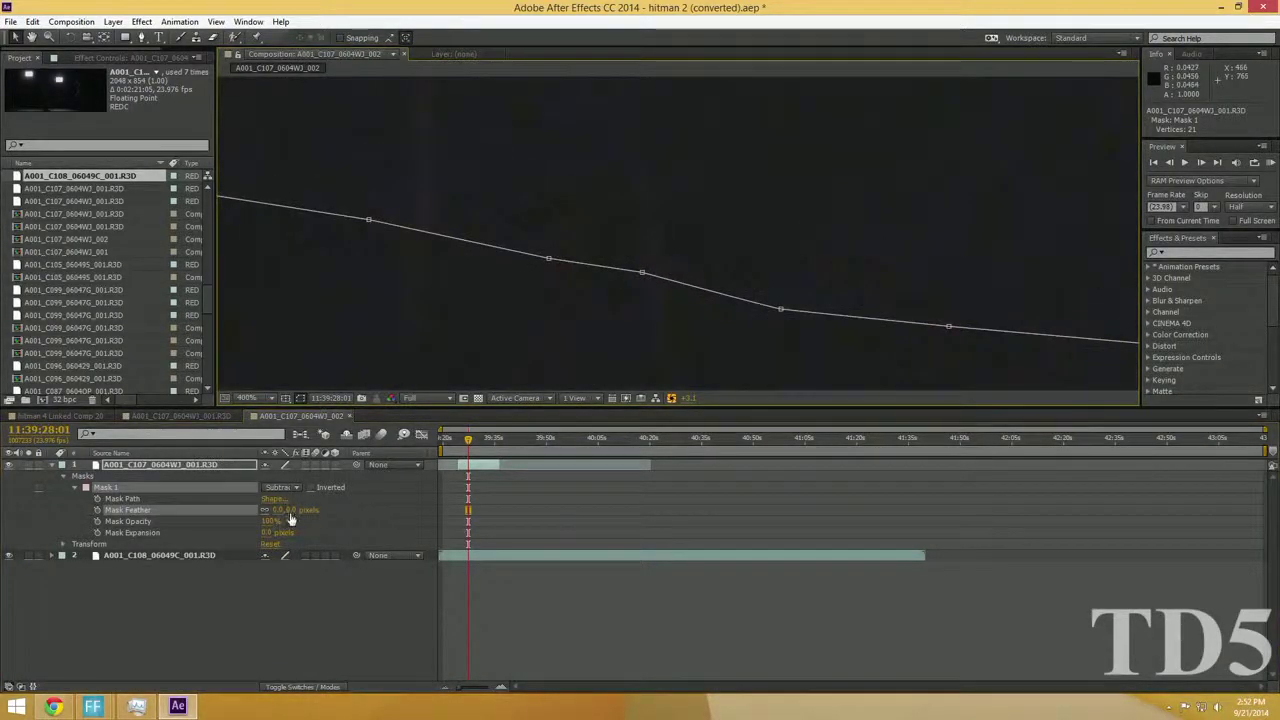
mouse_move(290, 518)
mouse_down()
mouse_move(365, 509)
mouse_move(266, 516)
mouse_up()
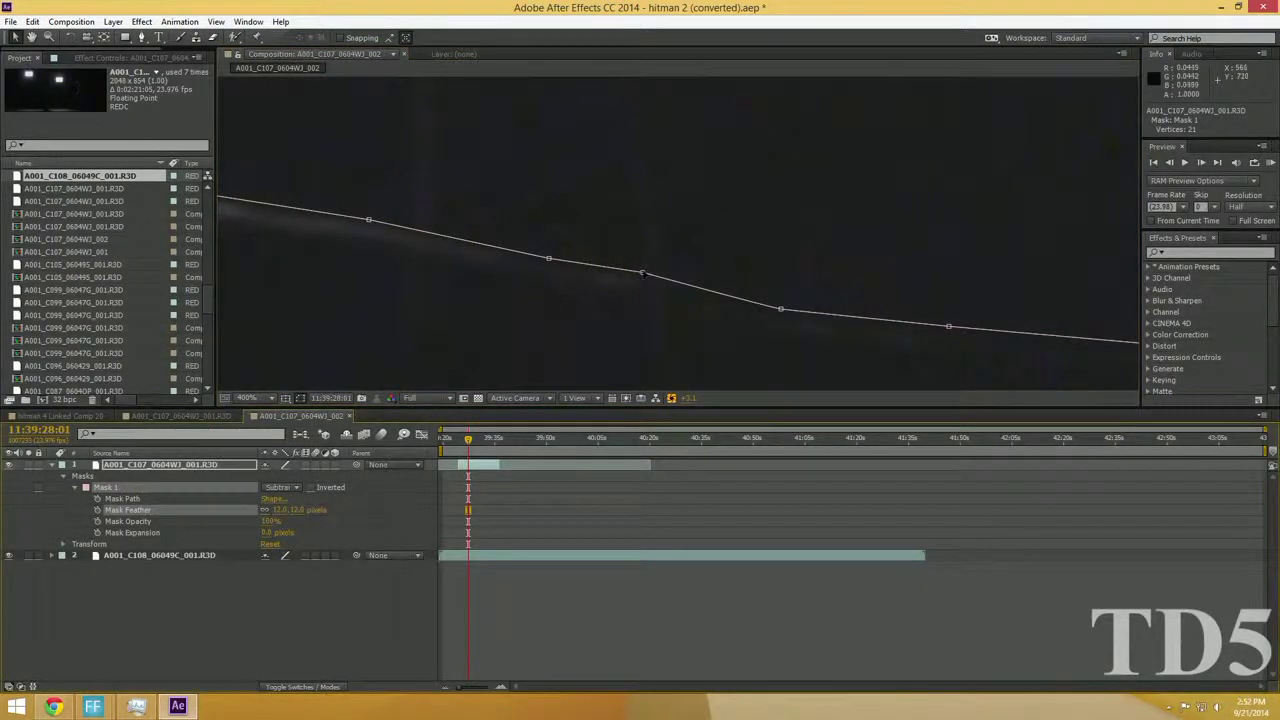
Raise the vertices along the mask's upper edge to push the feathered mat remnants out of view
drag(642, 272, 648, 246)
drag(549, 259, 540, 235)
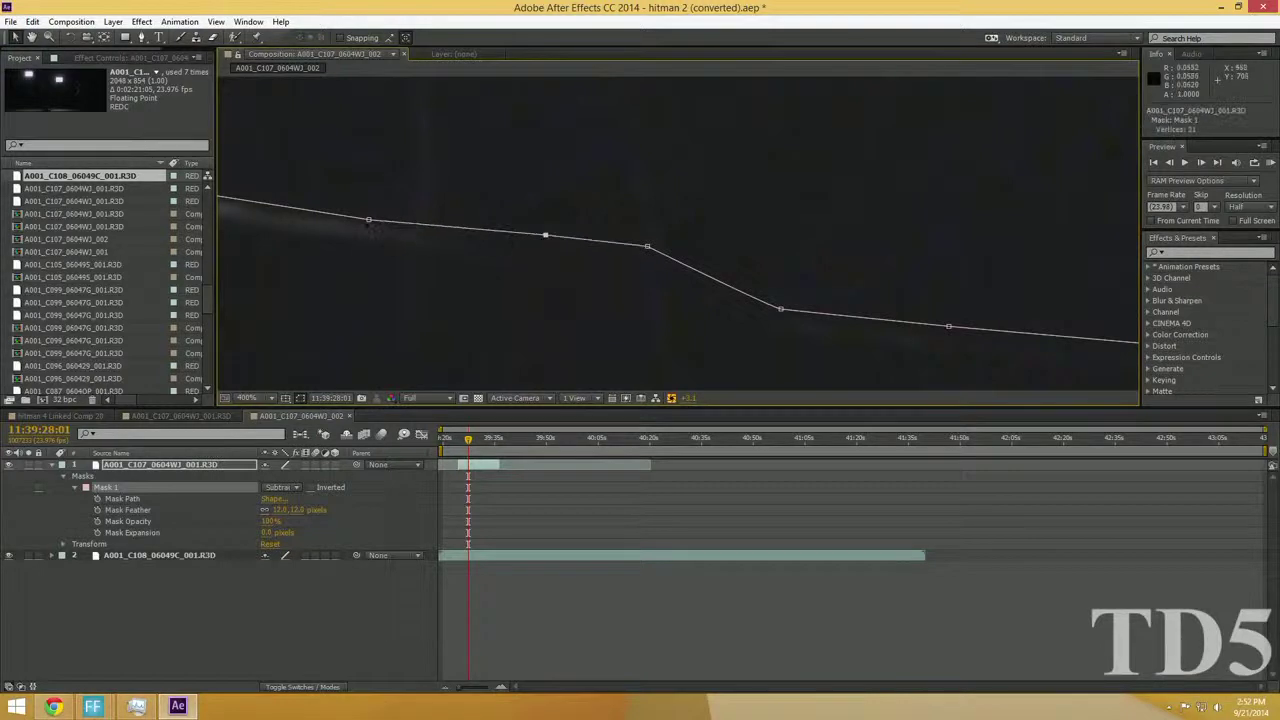
drag(369, 220, 823, 325)
drag(589, 331, 752, 231)
drag(652, 238, 648, 222)
drag(509, 232, 503, 214)
drag(409, 253, 648, 235)
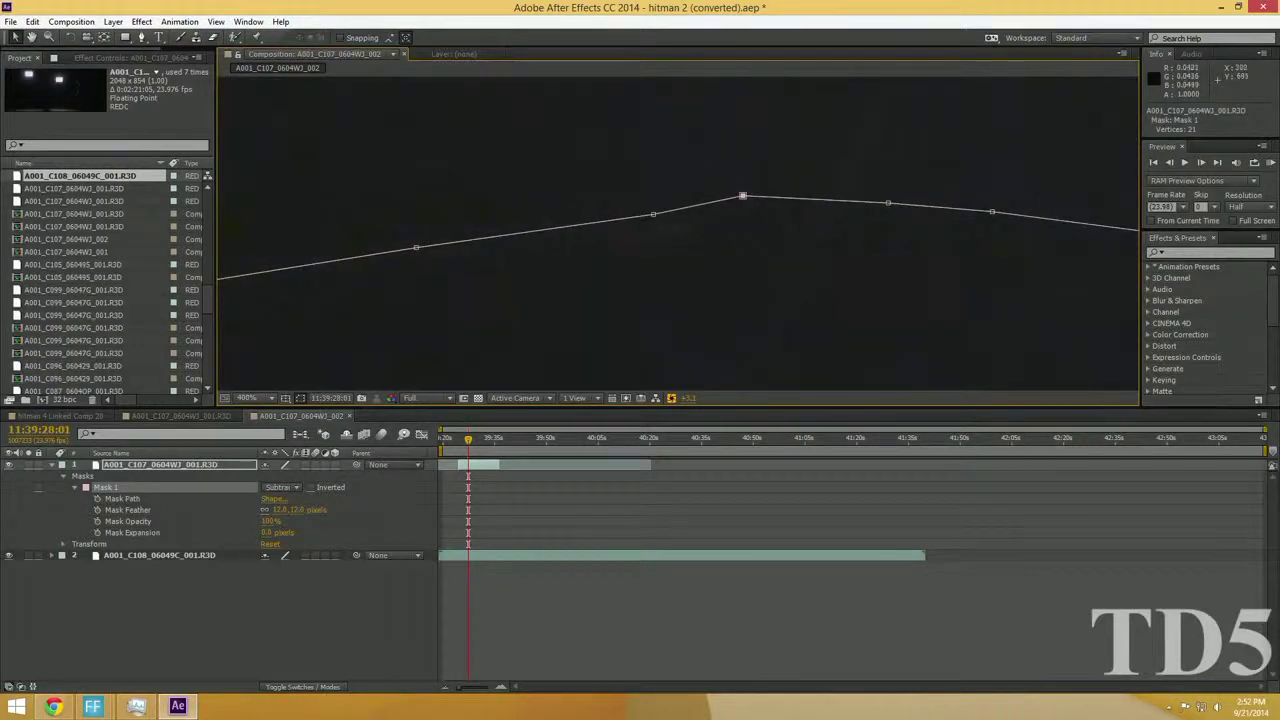
scroll(674, 237, down, 4)
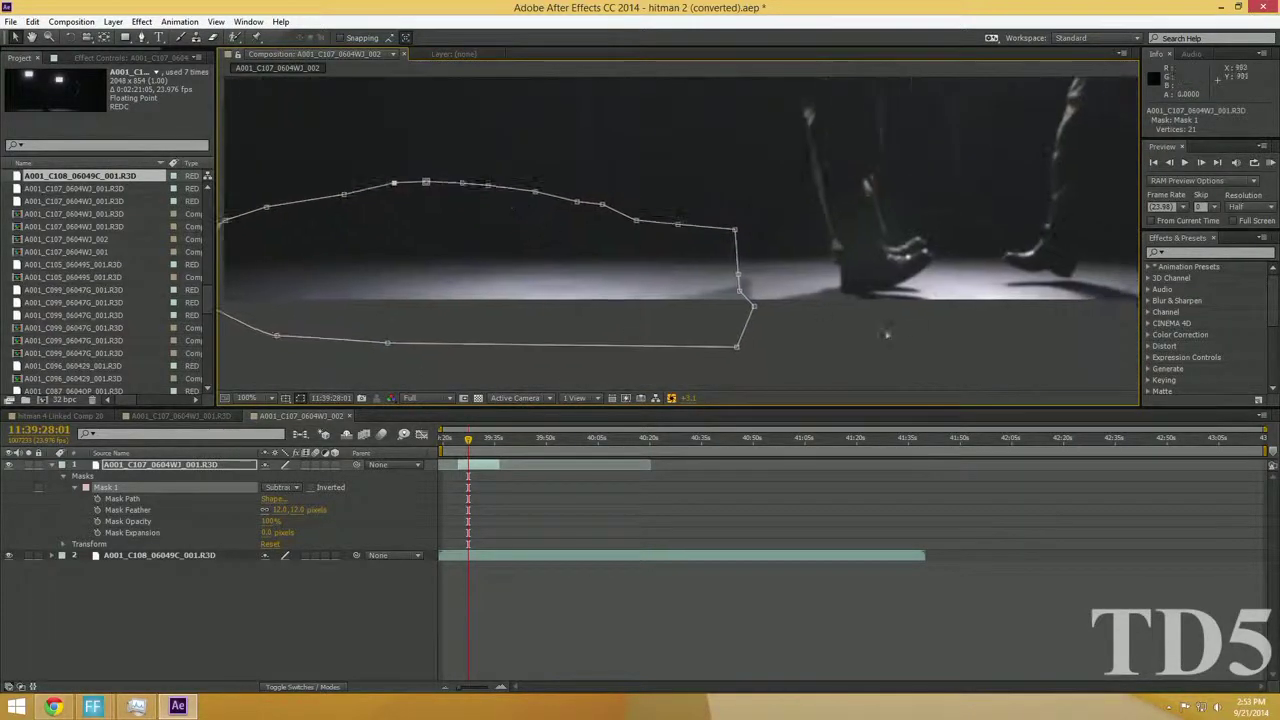
Adjust the mask's upper corner, side and neighbouring top-edge vertices near the feet to refine the join with the floor shadow
click(906, 344)
click(908, 346)
scroll(908, 346, up, 1)
drag(906, 346, 751, 314)
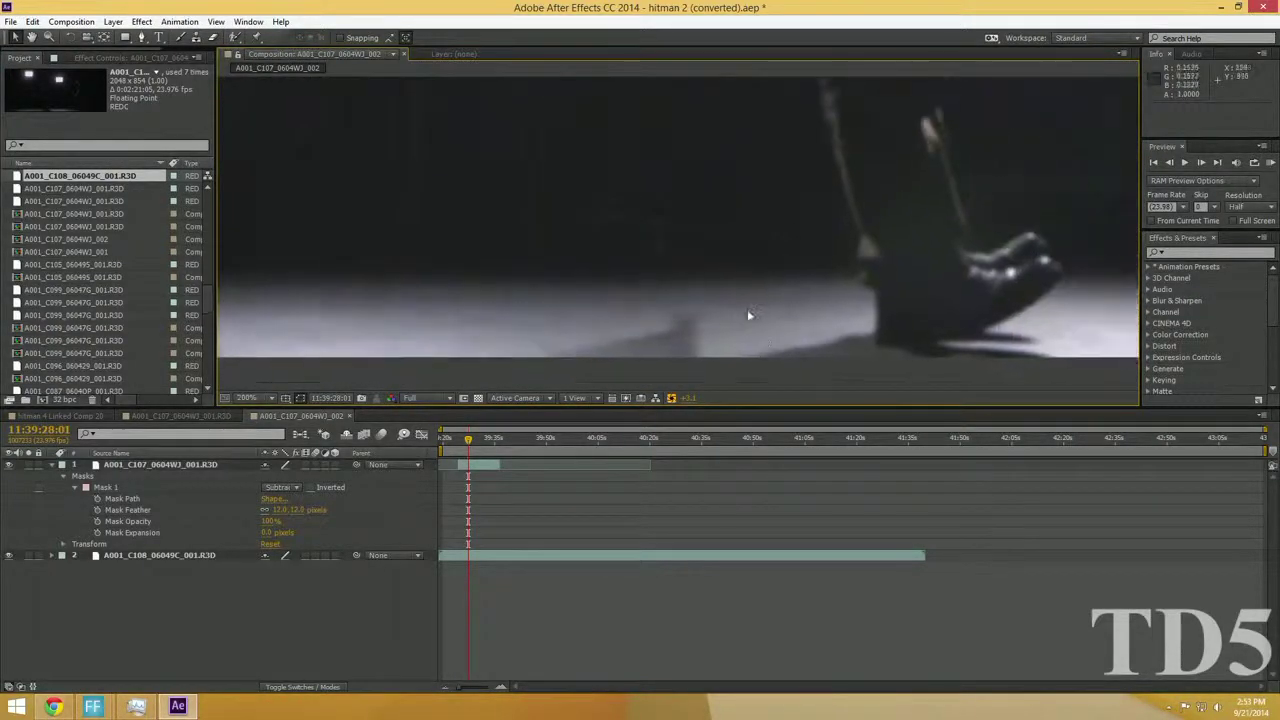
click(472, 466)
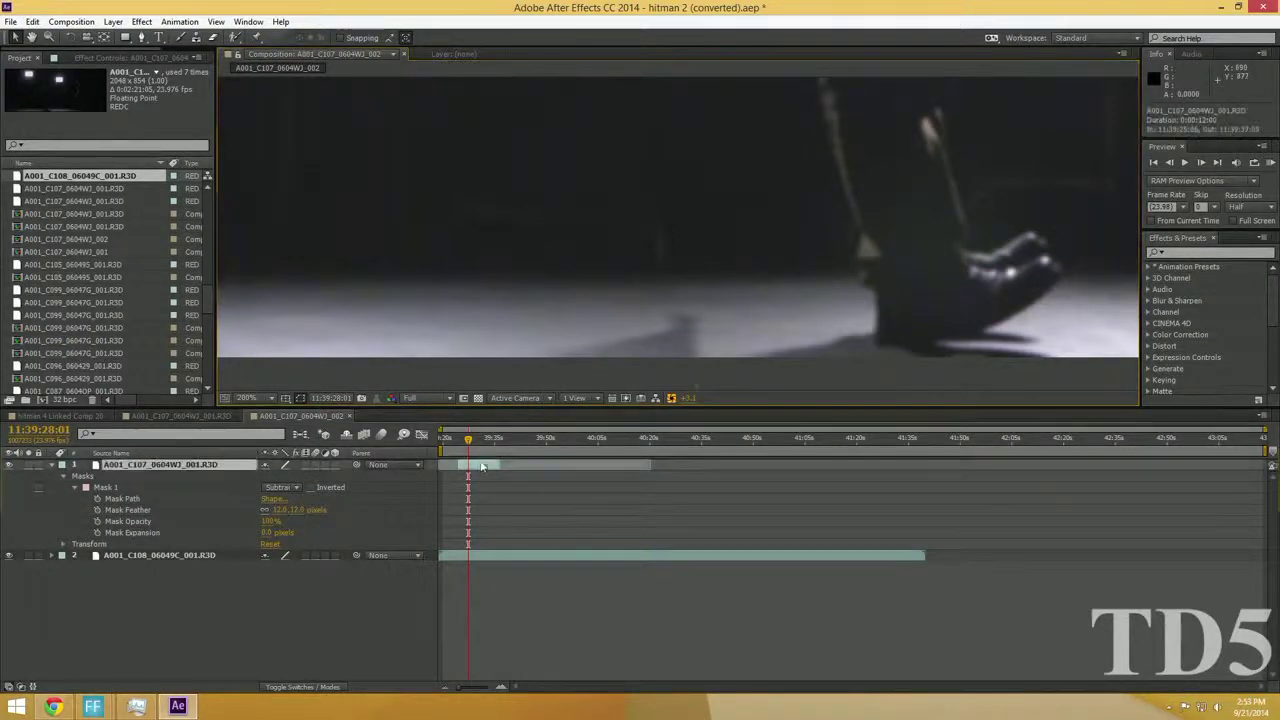
drag(671, 225, 672, 213)
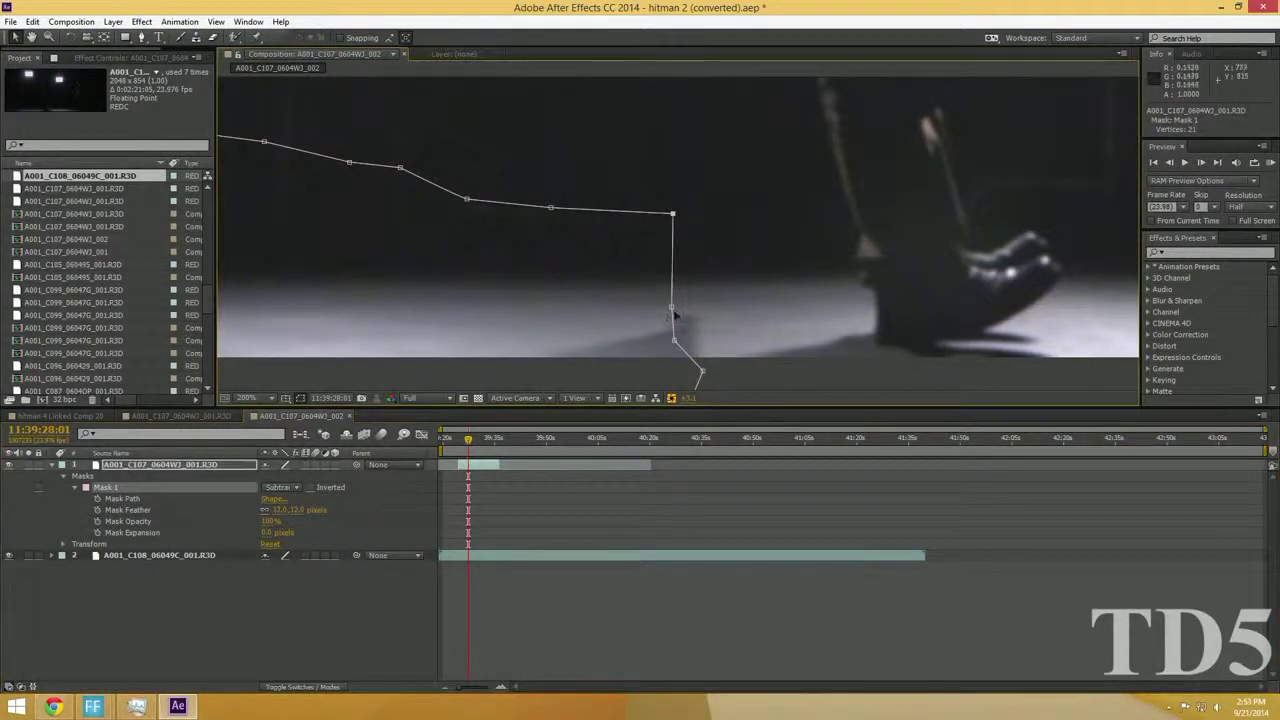
drag(672, 308, 680, 344)
drag(550, 208, 555, 192)
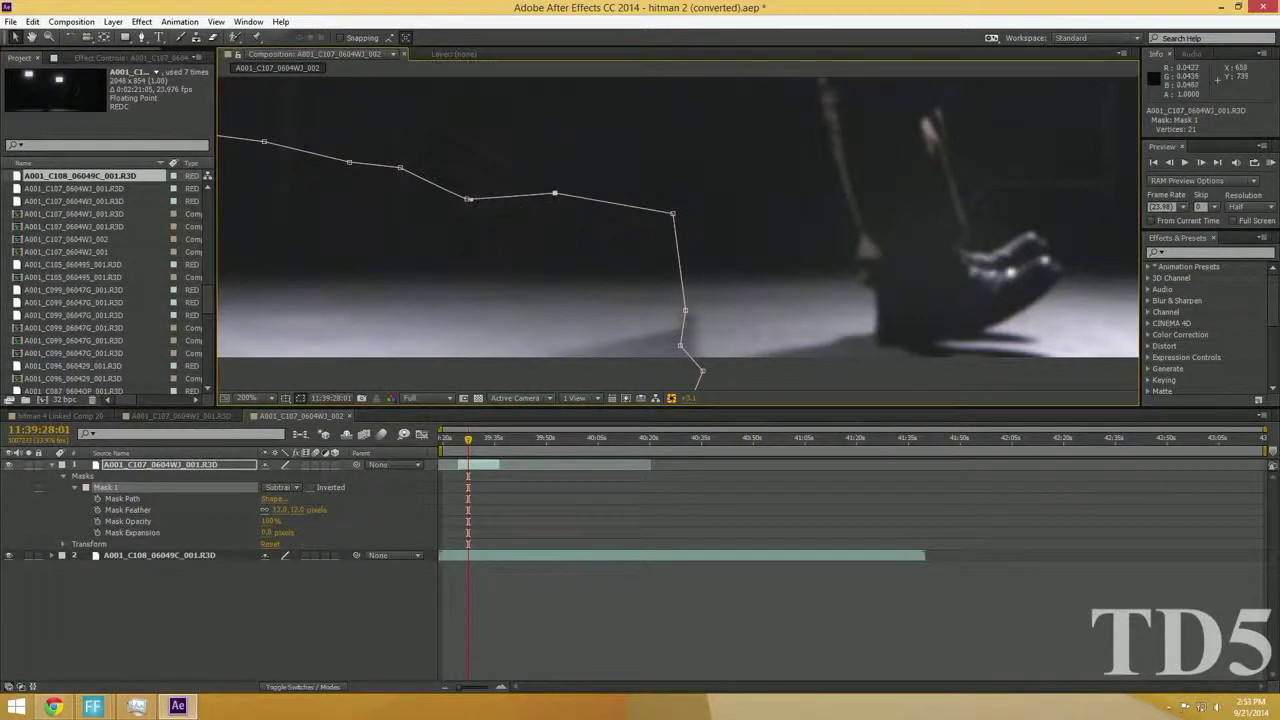
mouse_move(468, 199)
mouse_down()
mouse_move(463, 216)
mouse_move(485, 204)
mouse_move(462, 195)
mouse_up()
Set Mask 1's feather to 0 pixels and check the floor join beside the feet without the mask outline
drag(298, 510, 290, 510)
click(718, 626)
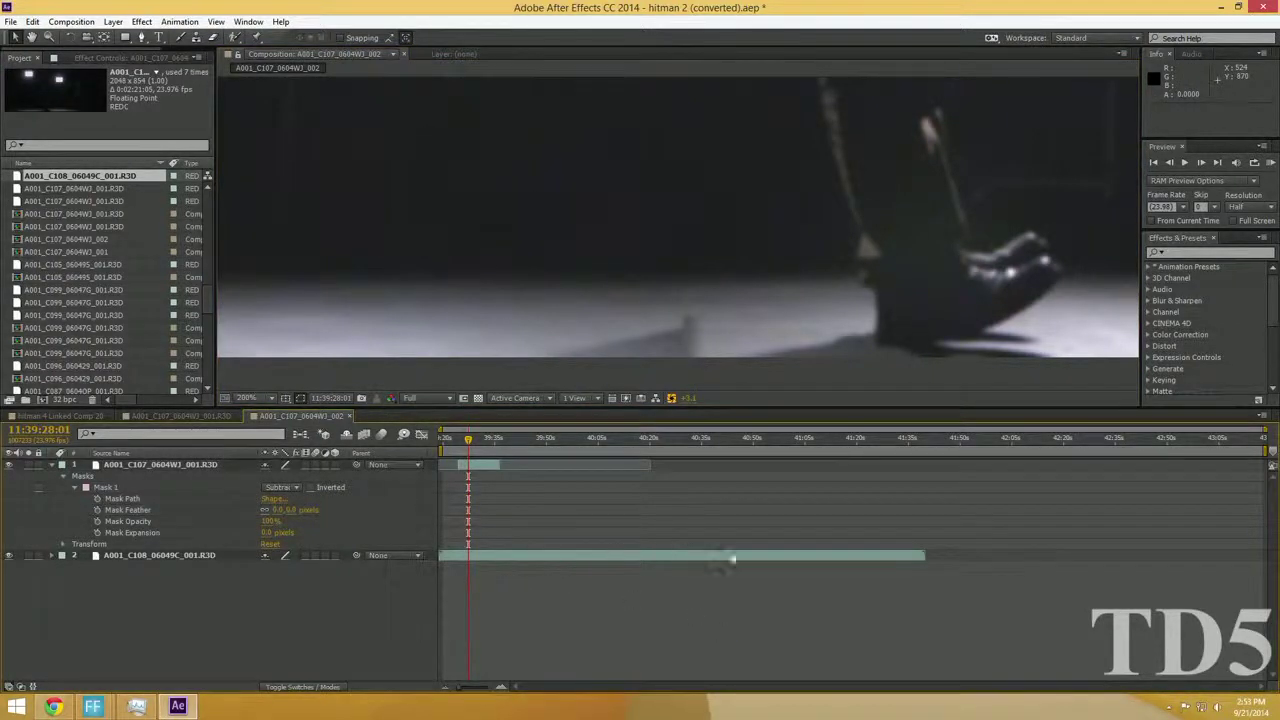
scroll(751, 336, down, 1)
drag(706, 360, 745, 355)
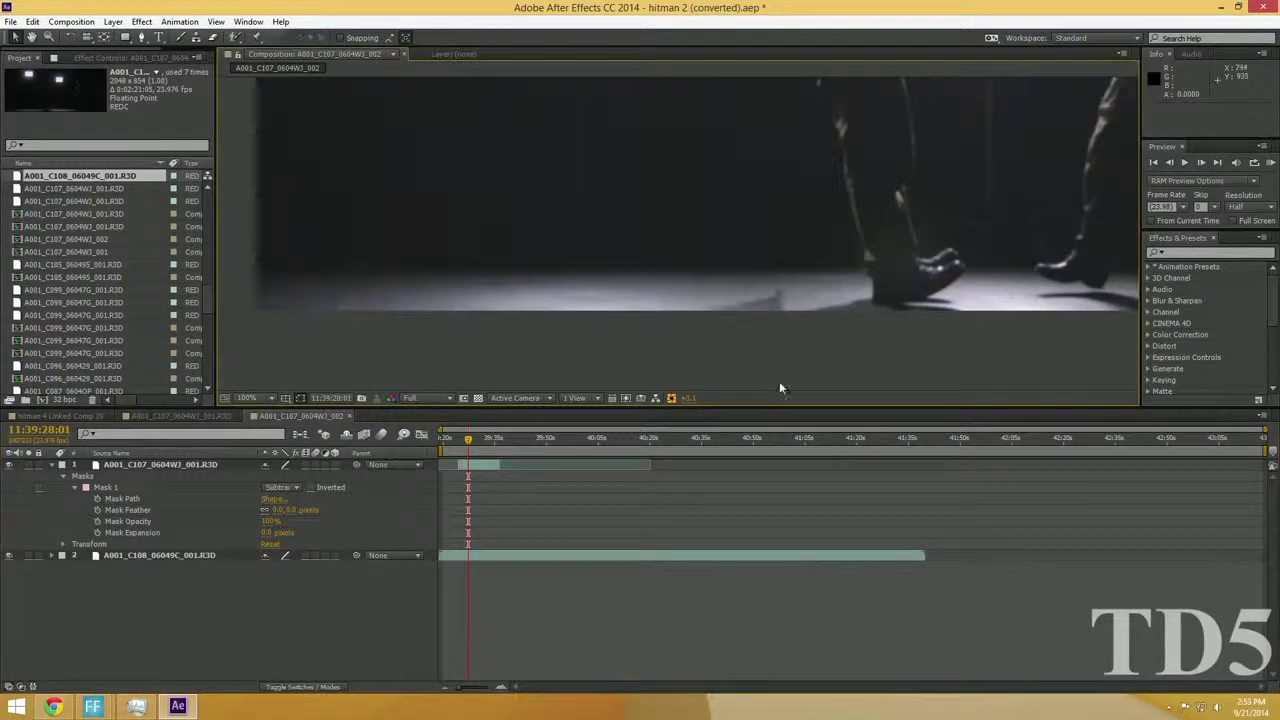
scroll(788, 358, up, 2)
drag(836, 366, 561, 262)
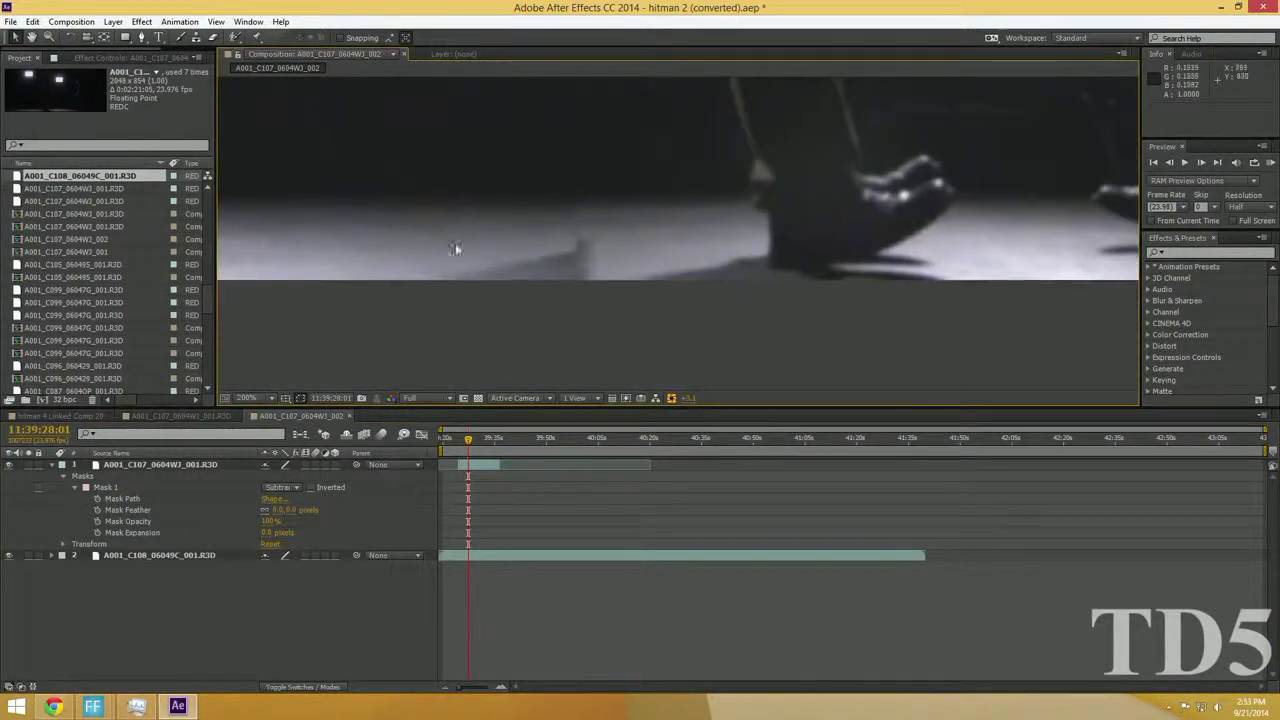
scroll(537, 338, down, 2)
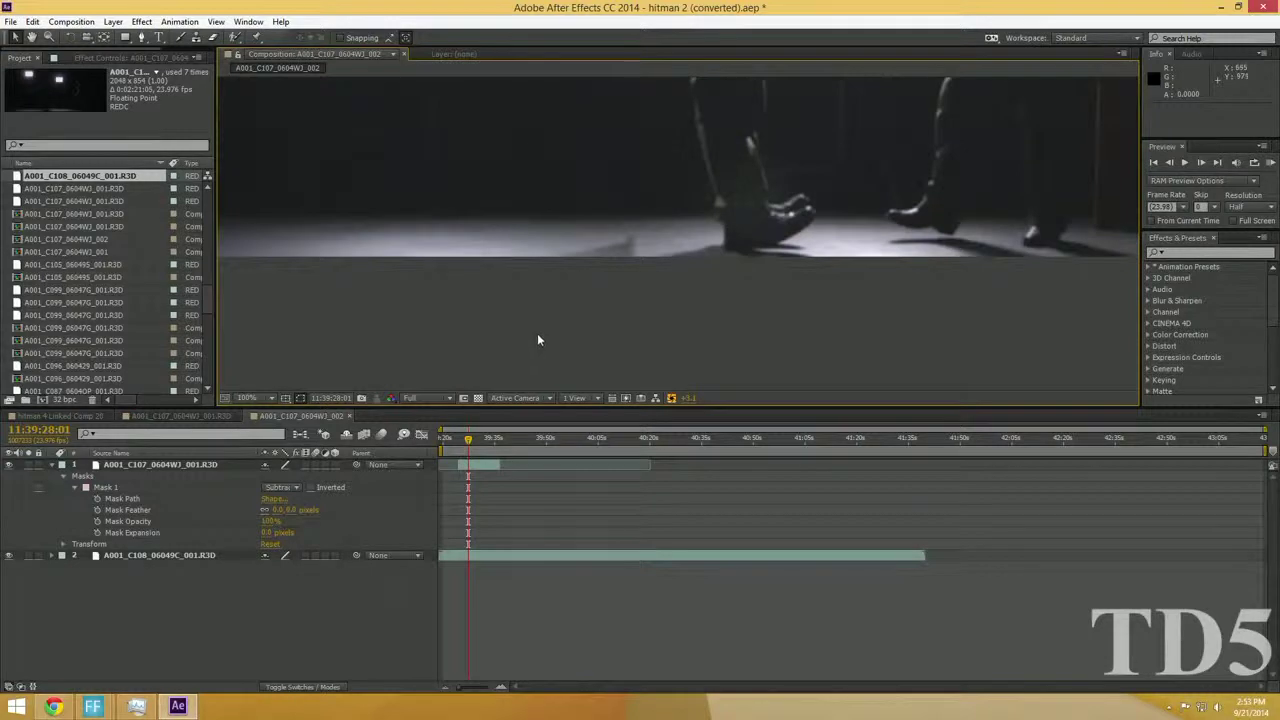
drag(537, 334, 707, 440)
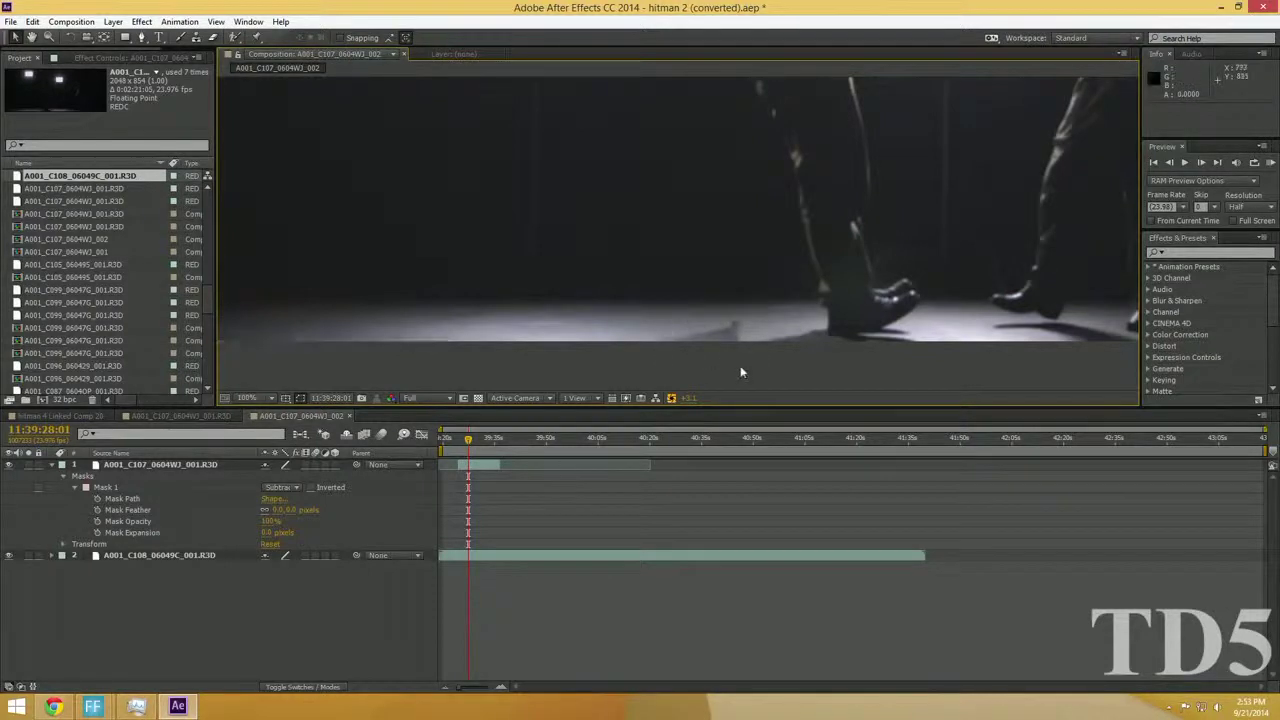
Examine the leftover mat shadow on the floor beside the feet, collapse the top layer's properties and select the A001_C108_06049C_001.R3D layer
scroll(760, 374, up, 2)
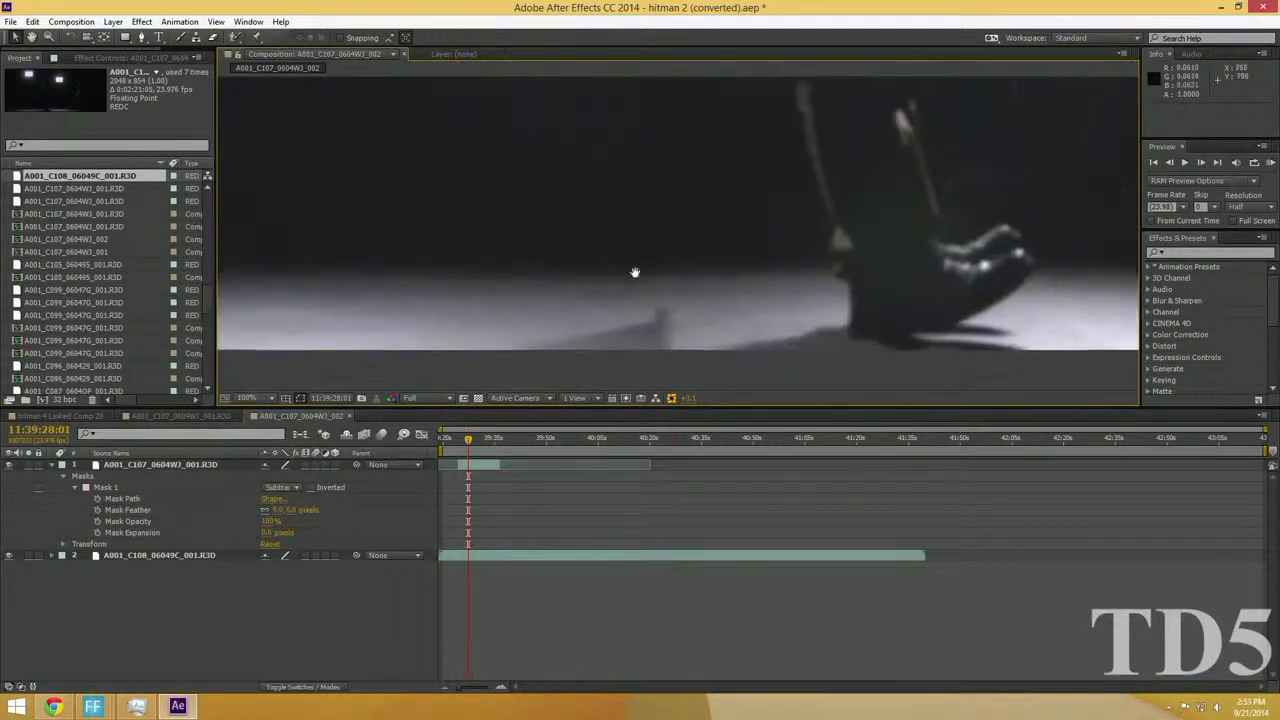
drag(797, 389, 804, 362)
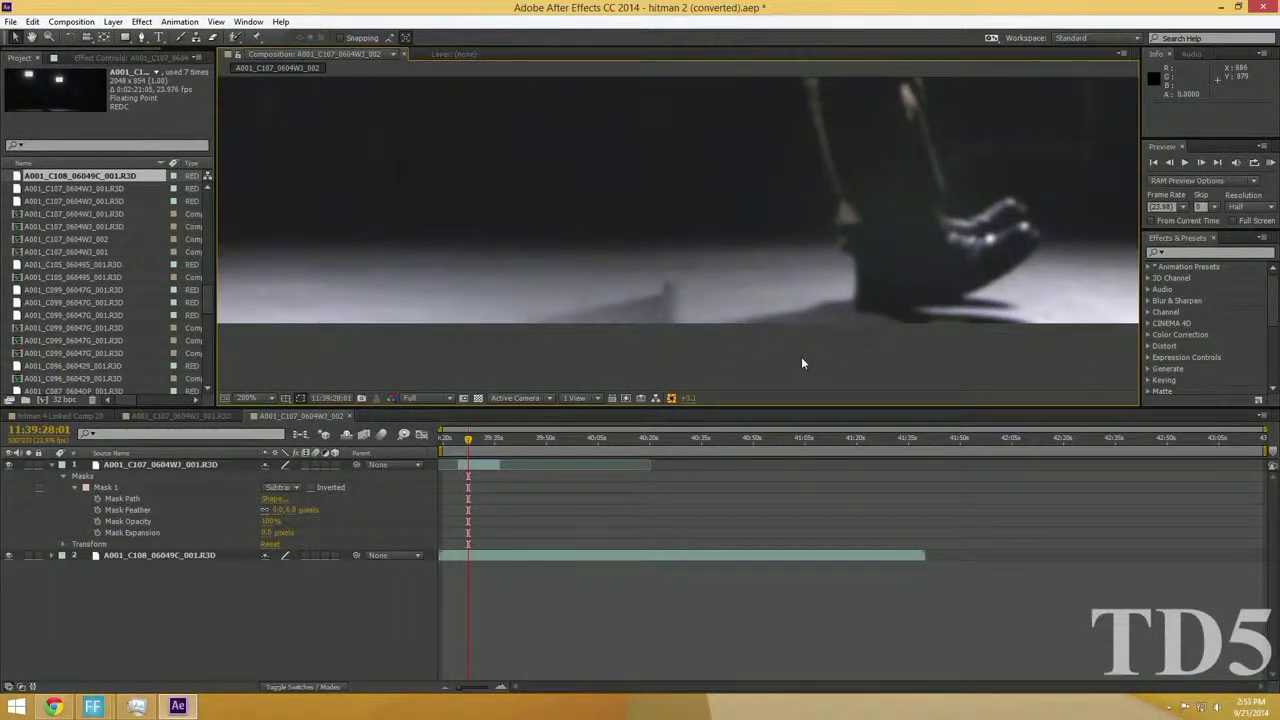
scroll(744, 371, up, 2)
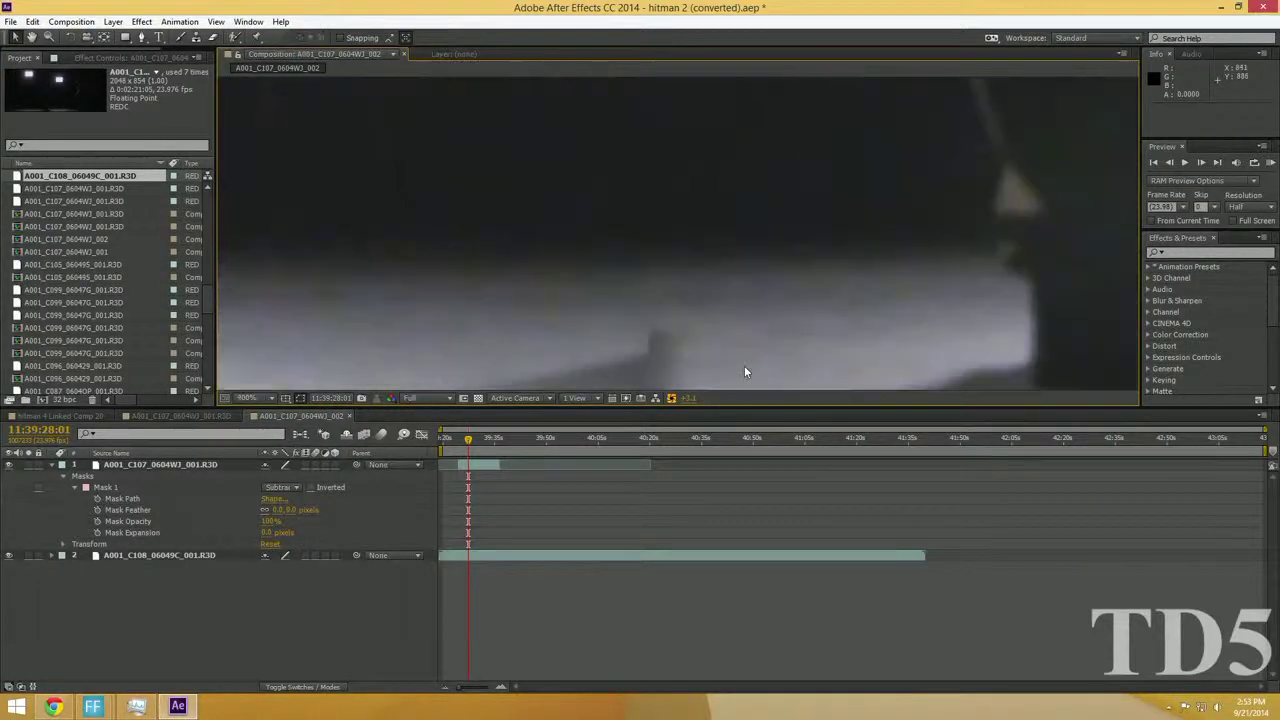
scroll(806, 310, down, 2)
drag(820, 336, 678, 387)
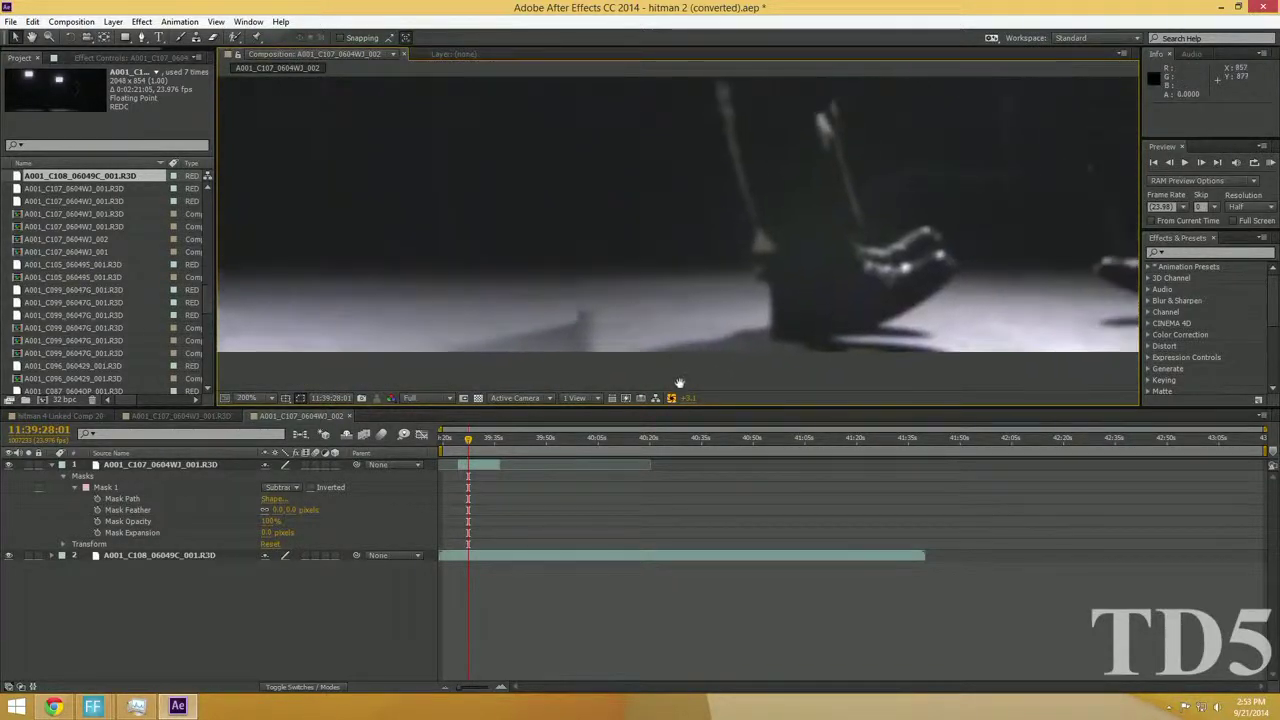
click(51, 465)
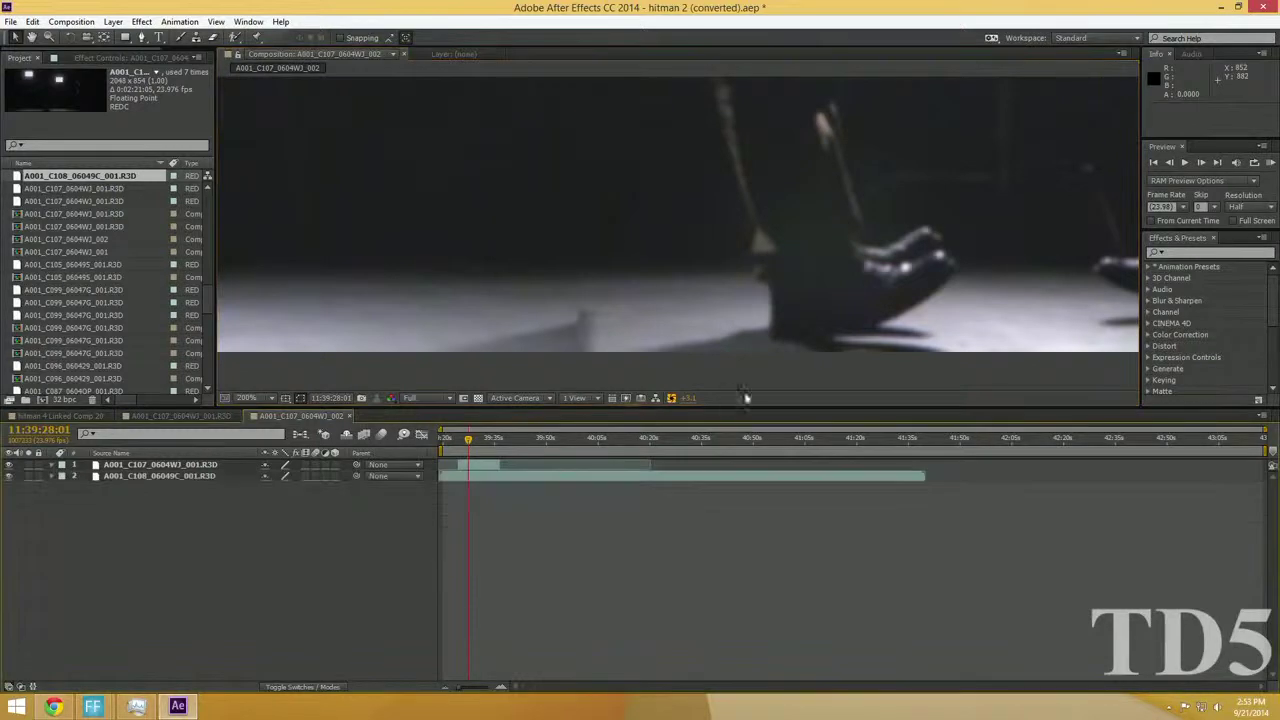
click(641, 479)
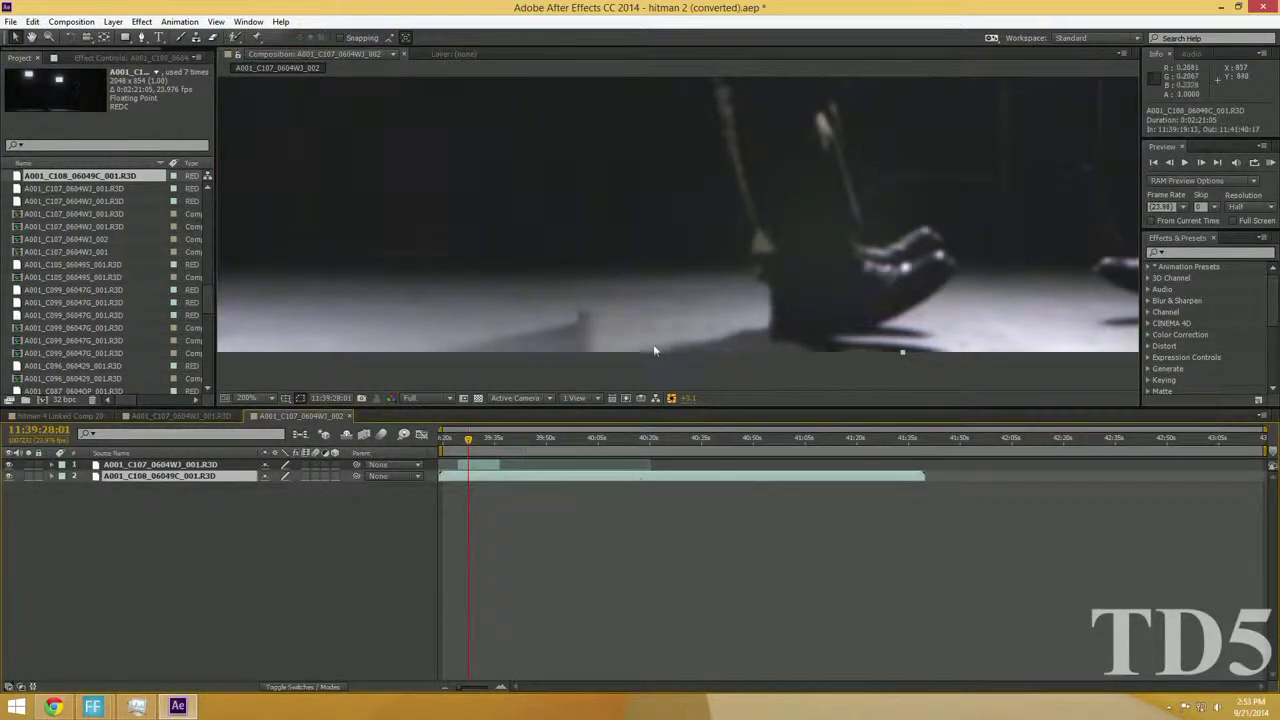
scroll(643, 325, down, 2)
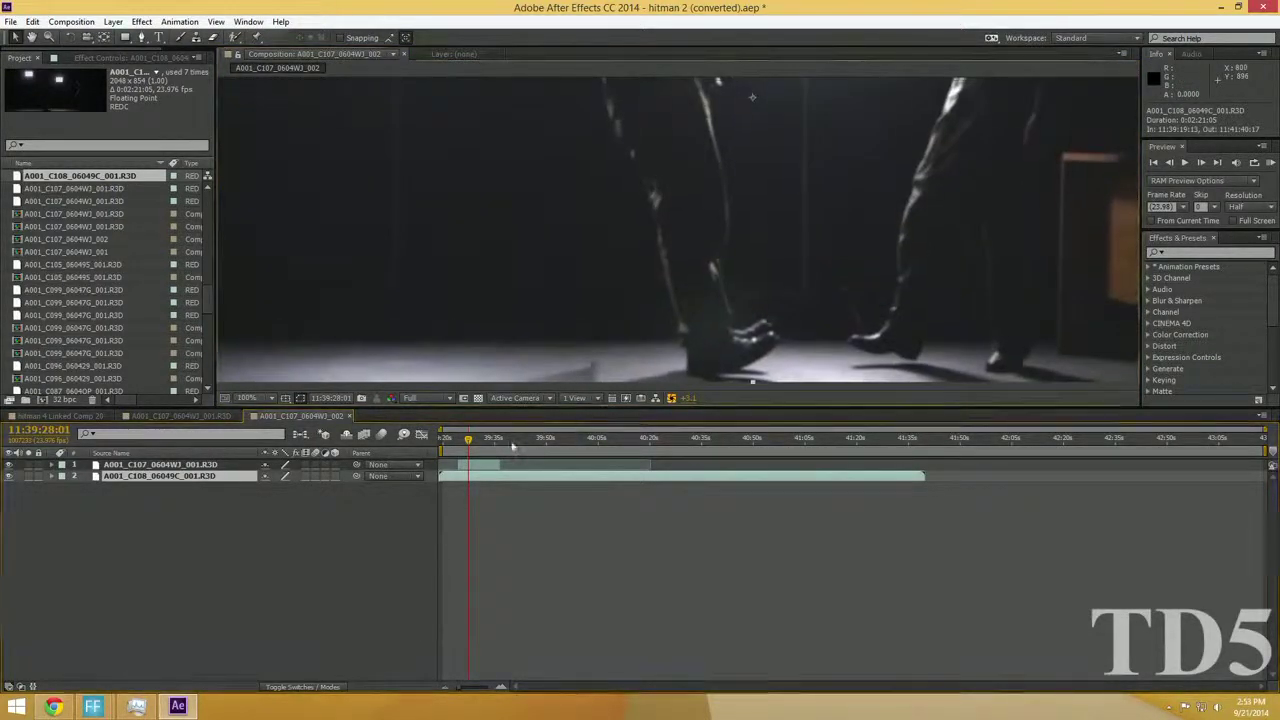
Toggle the visibility of the action layer and the floor plate in turn to compare what each contributes around the leftover shadow
click(8, 466)
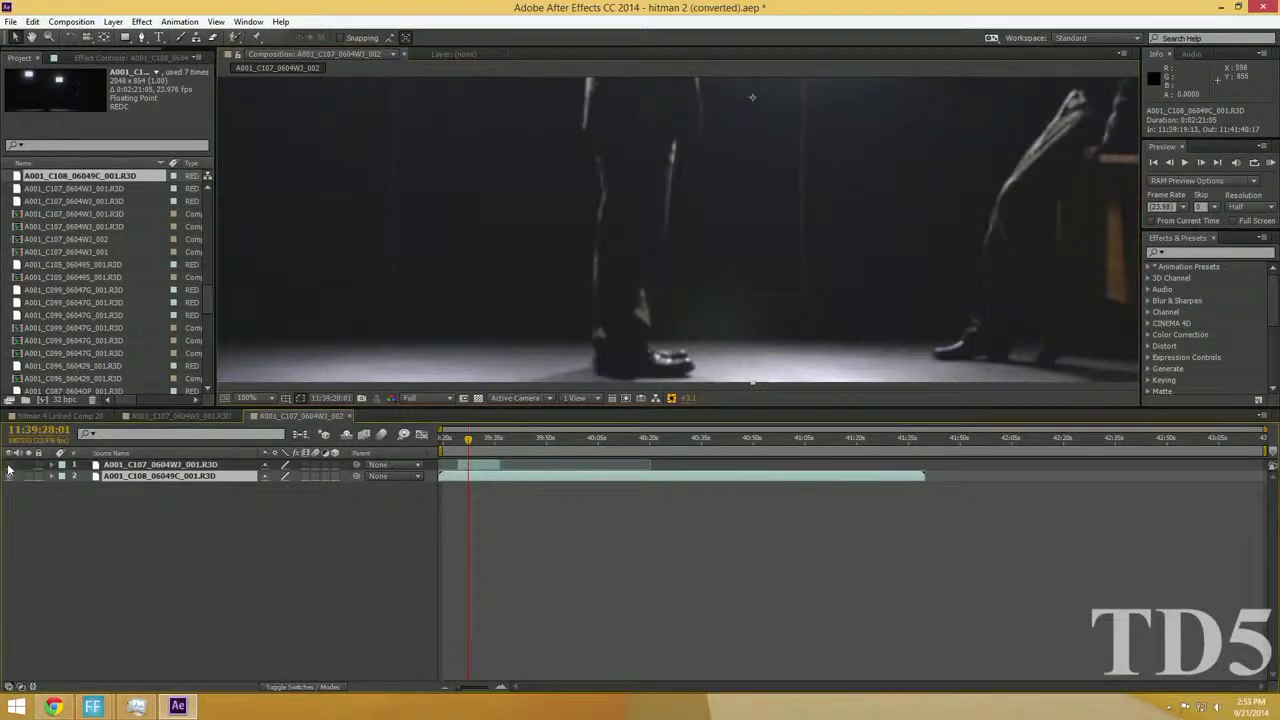
click(10, 466)
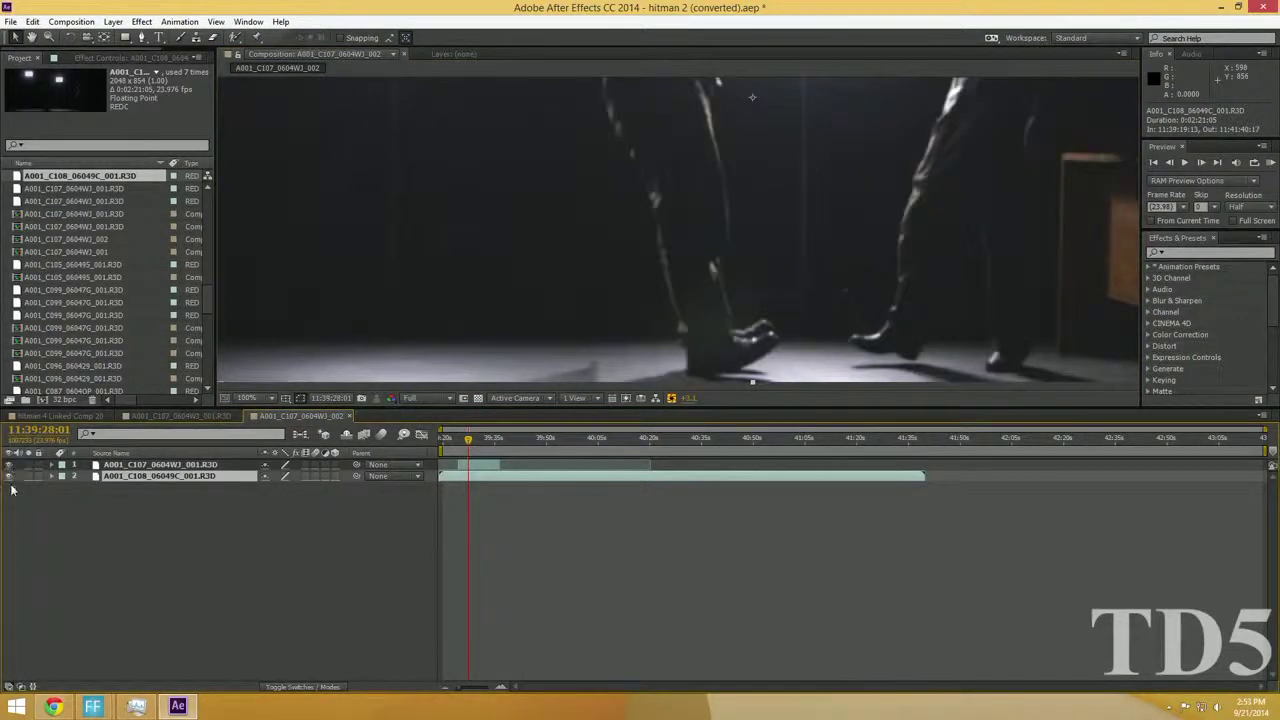
click(12, 487)
click(9, 477)
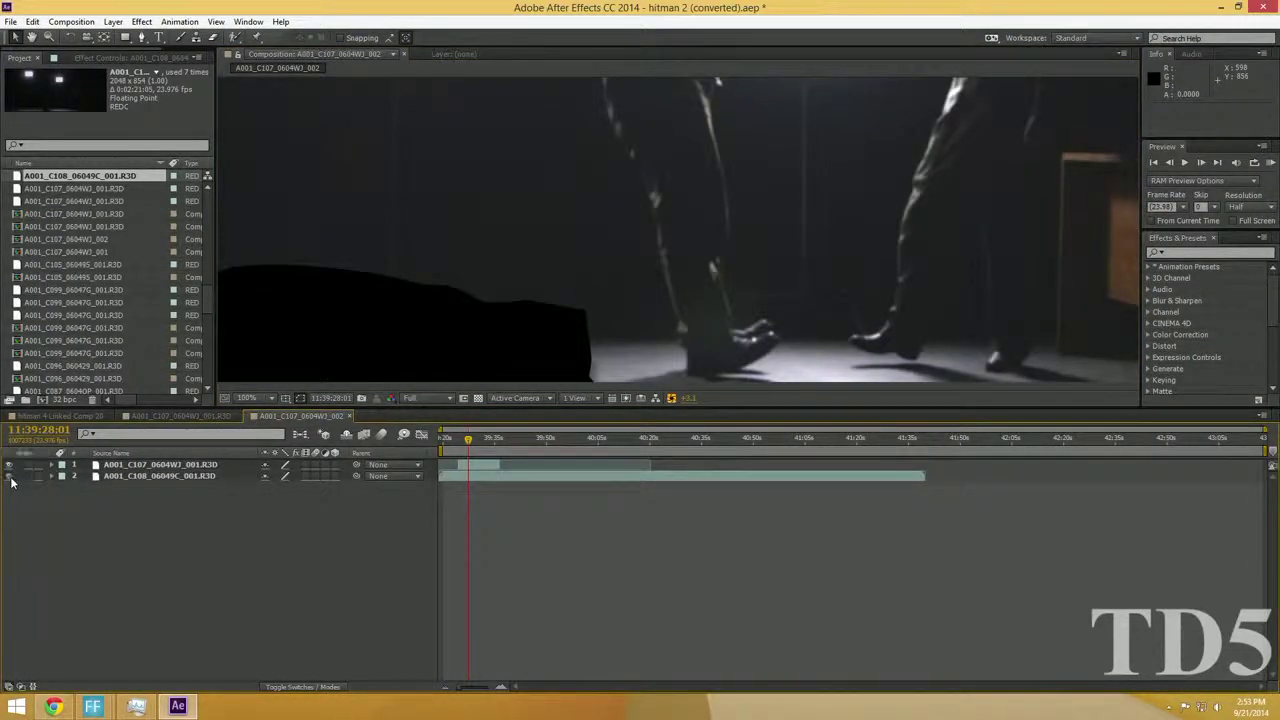
scroll(662, 332, up, 2)
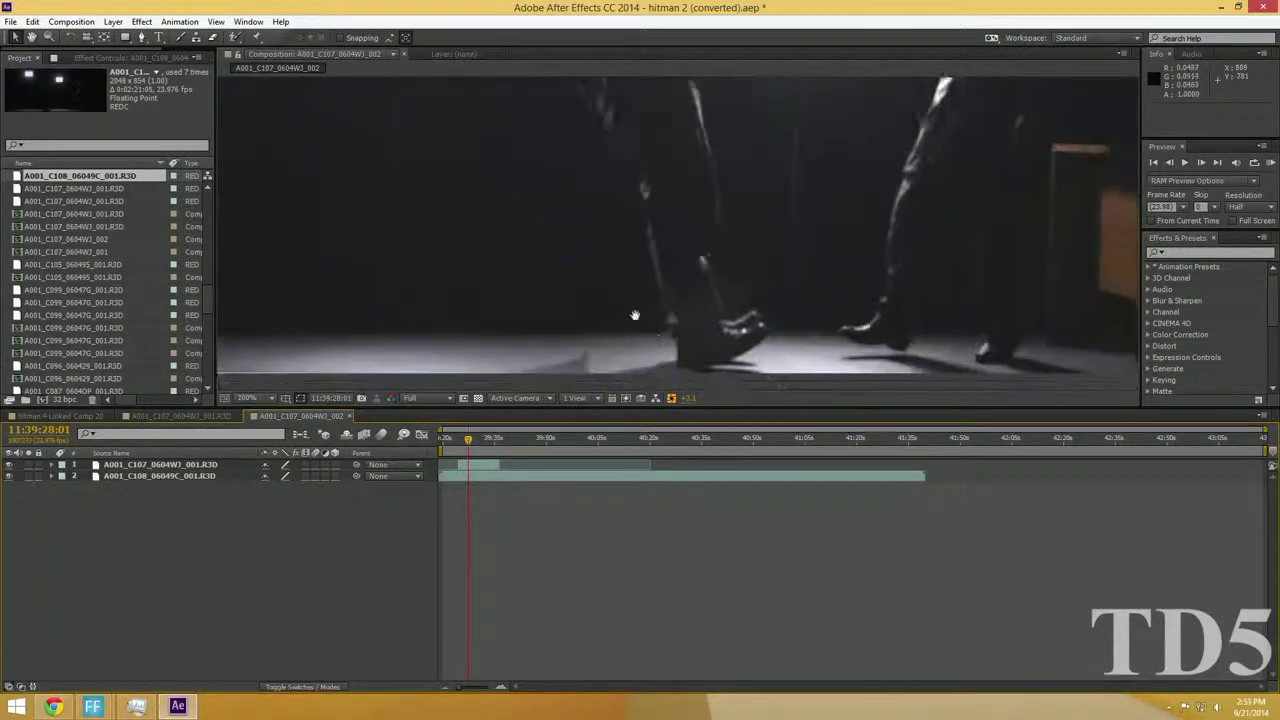
scroll(617, 302, down, 1)
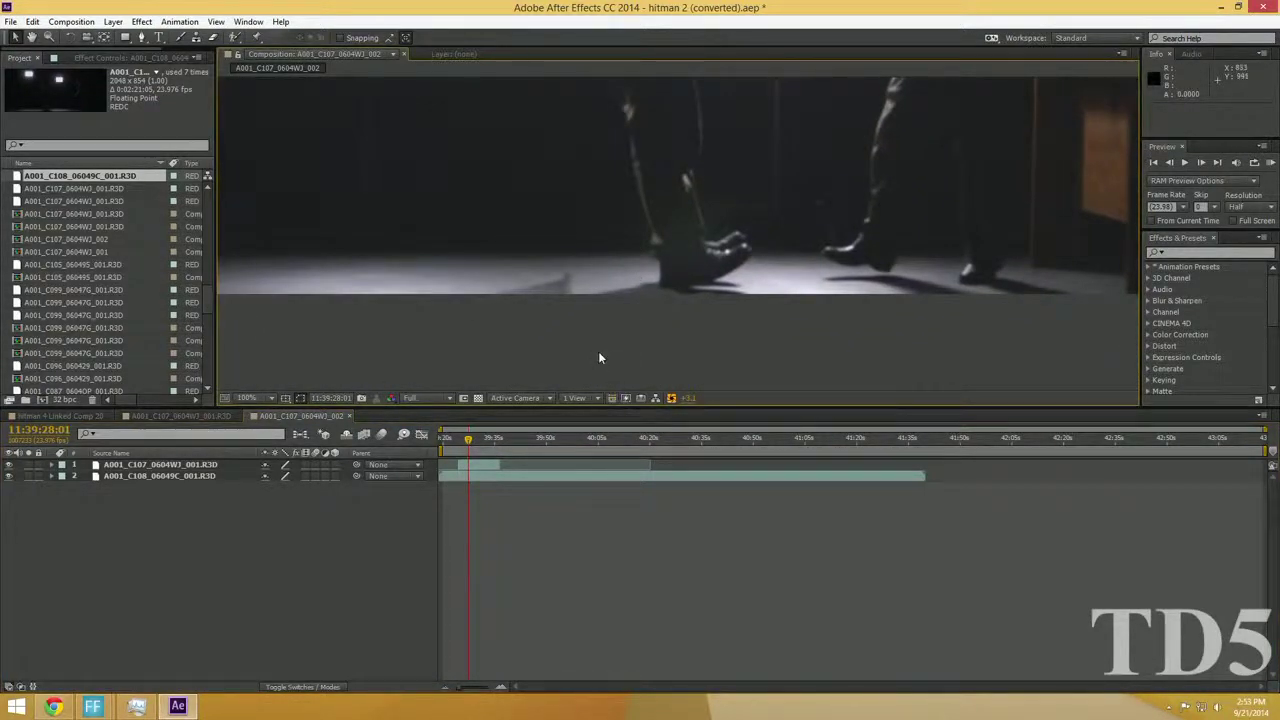
scroll(600, 355, up, 2)
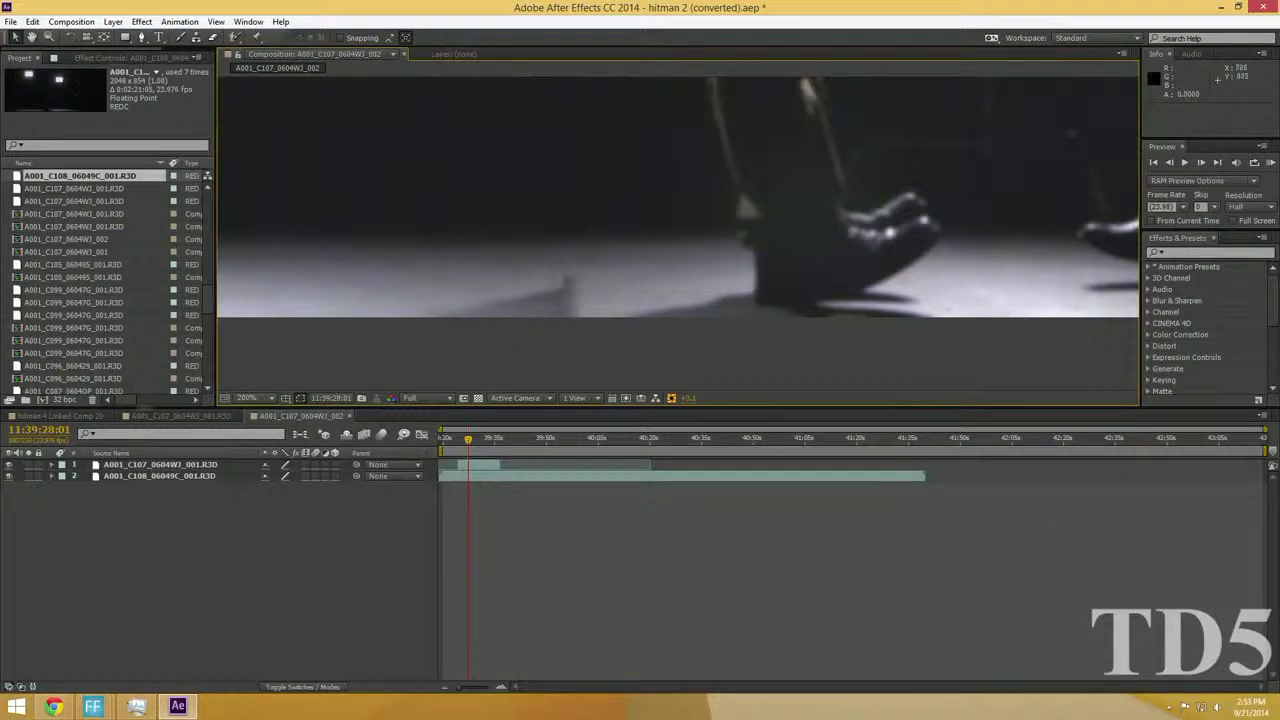
Duplicate the masked A001_C107_0604WJ_001.R3D layer
click(569, 477)
click(496, 466)
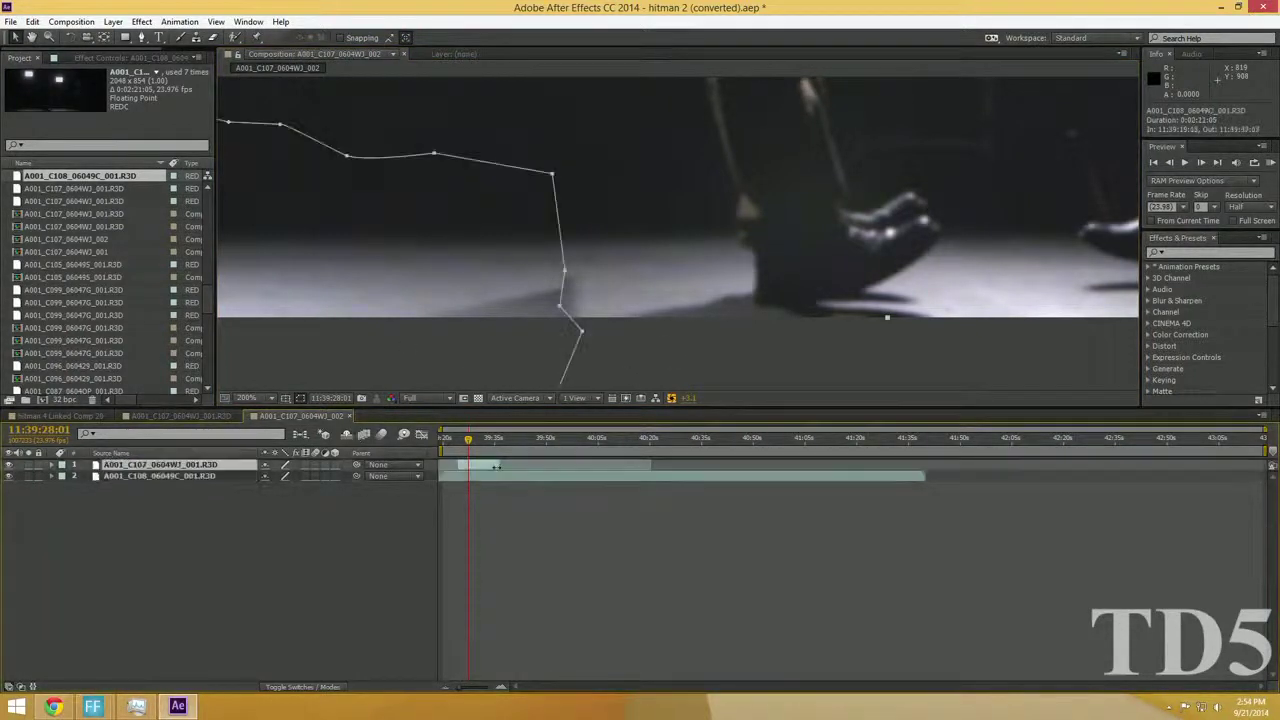
key(ctrl+d)
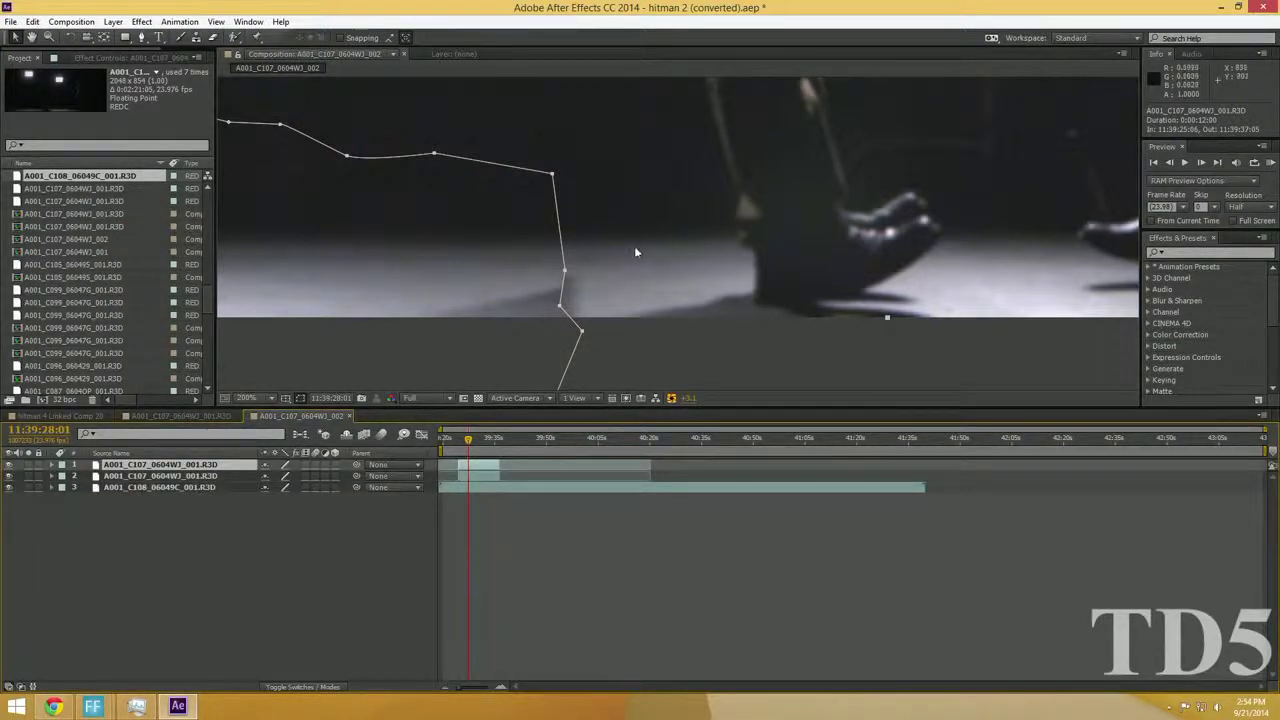
Draw a closed seven-vertex mask around the clean floor between the mat shadow and the feet on the duplicated layer
drag(631, 252, 576, 296)
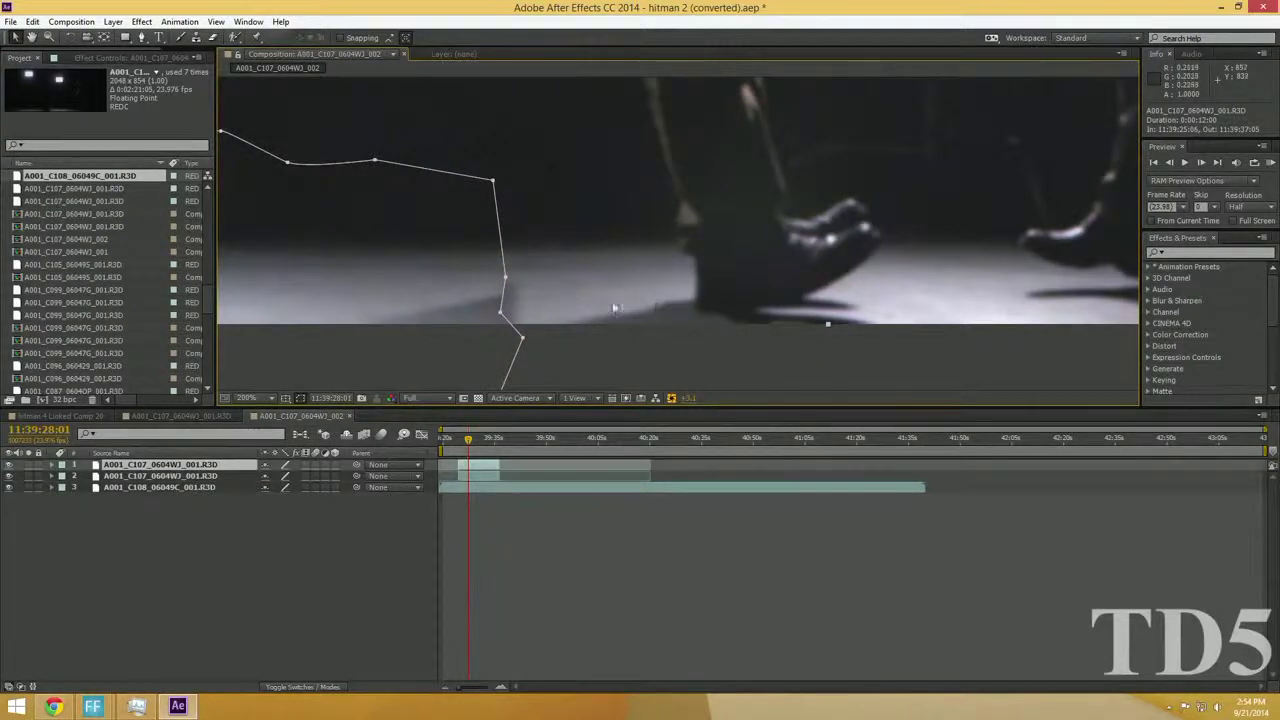
click(142, 37)
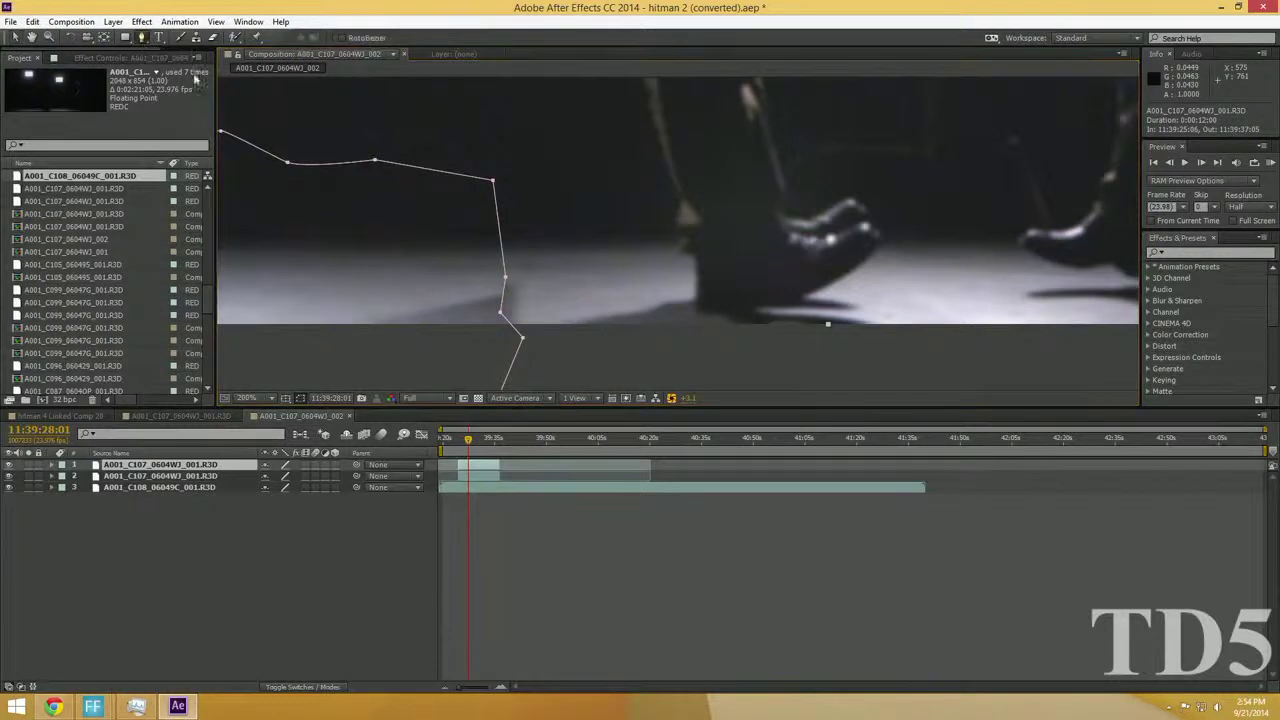
click(606, 251)
click(526, 254)
click(507, 274)
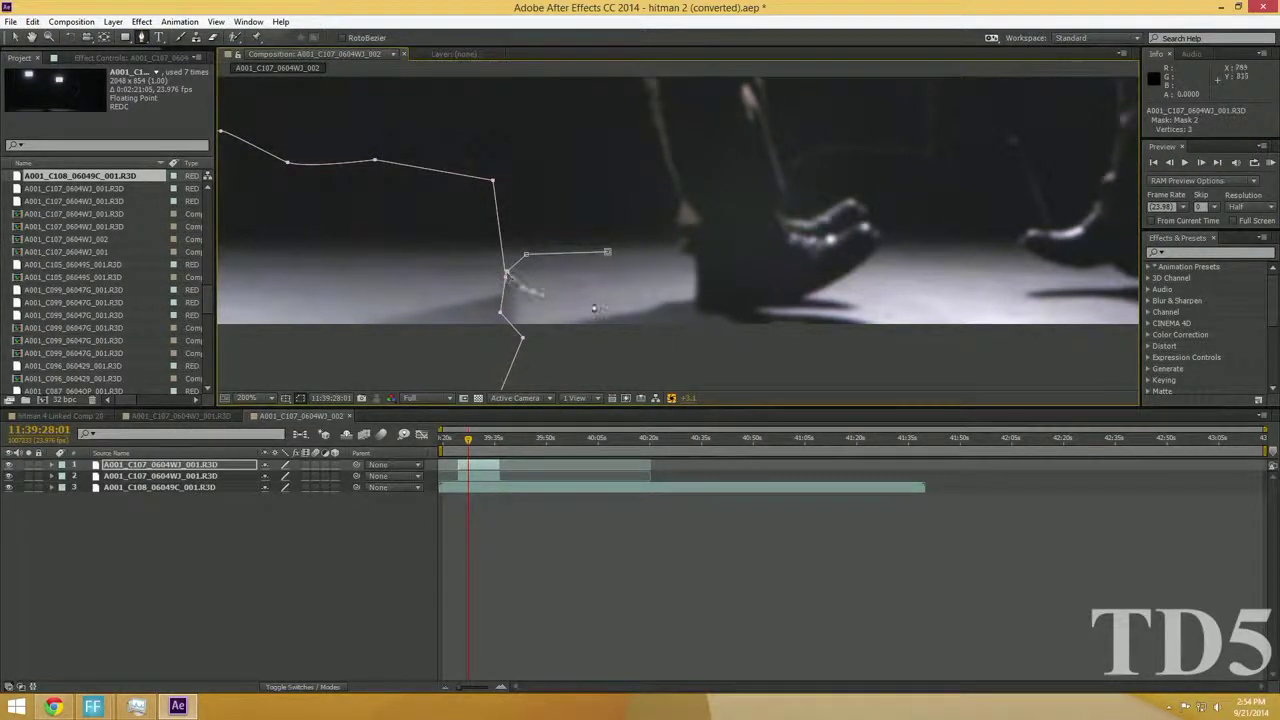
click(655, 288)
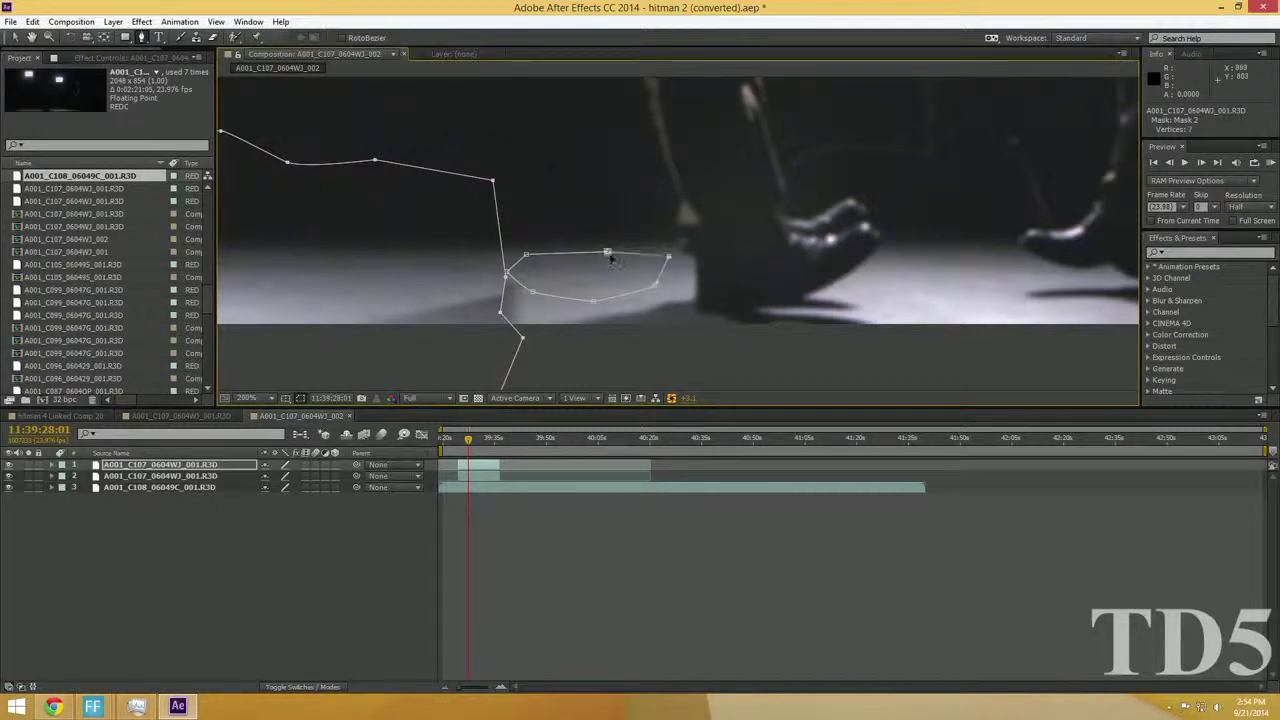
click(607, 252)
key(v)
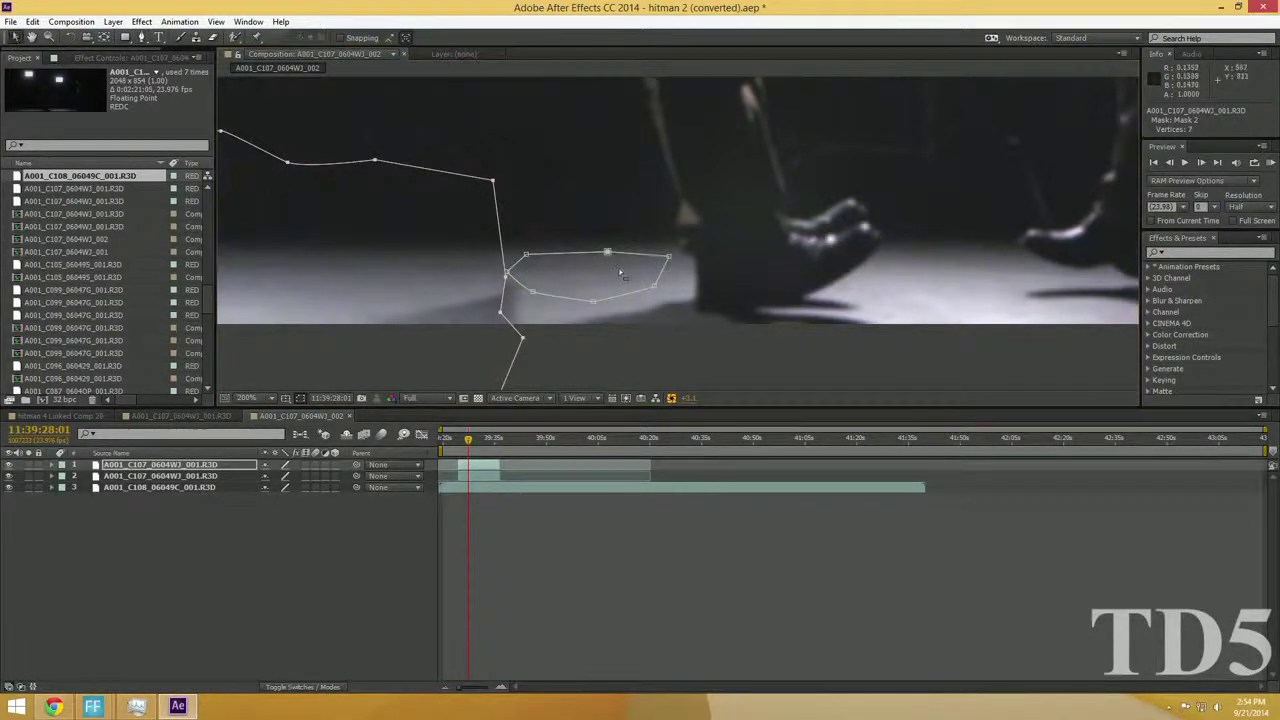
Try to move the newly masked floor patch across the leftover shadow, undoing each attempt
drag(614, 282, 587, 283)
key(ctrl+z)
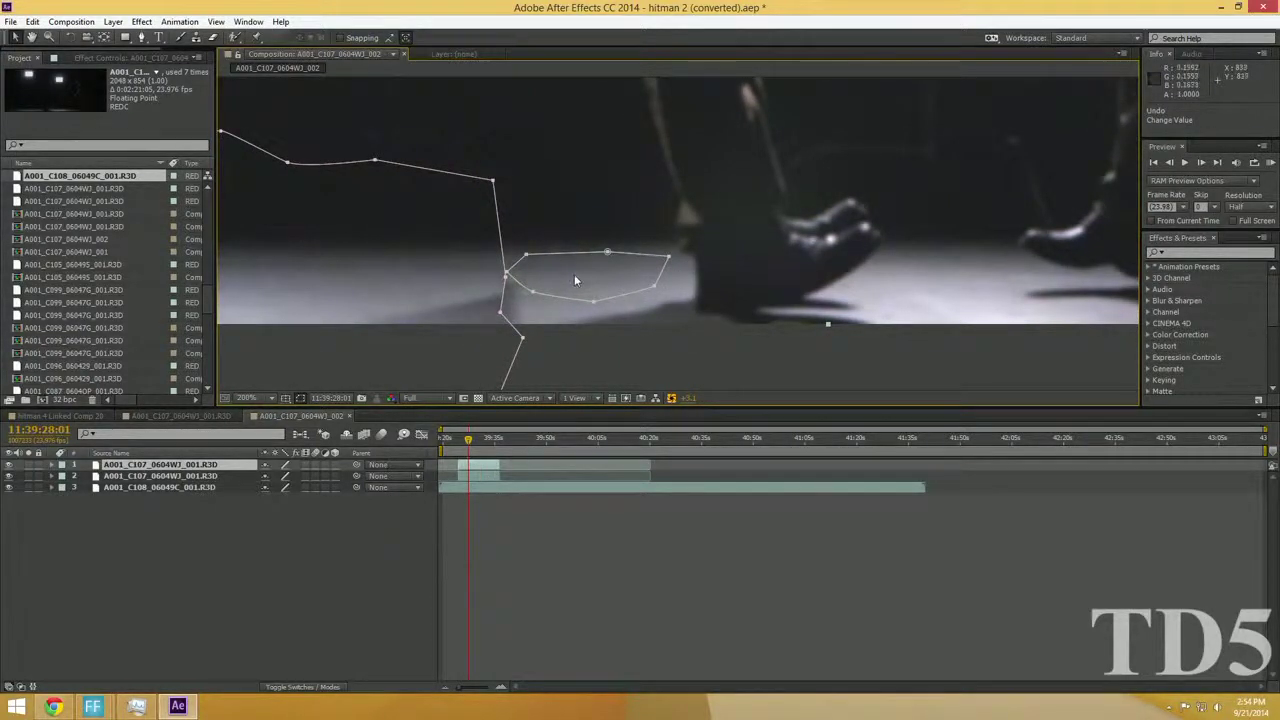
click(608, 254)
drag(582, 284, 626, 254)
key(ctrl+z)
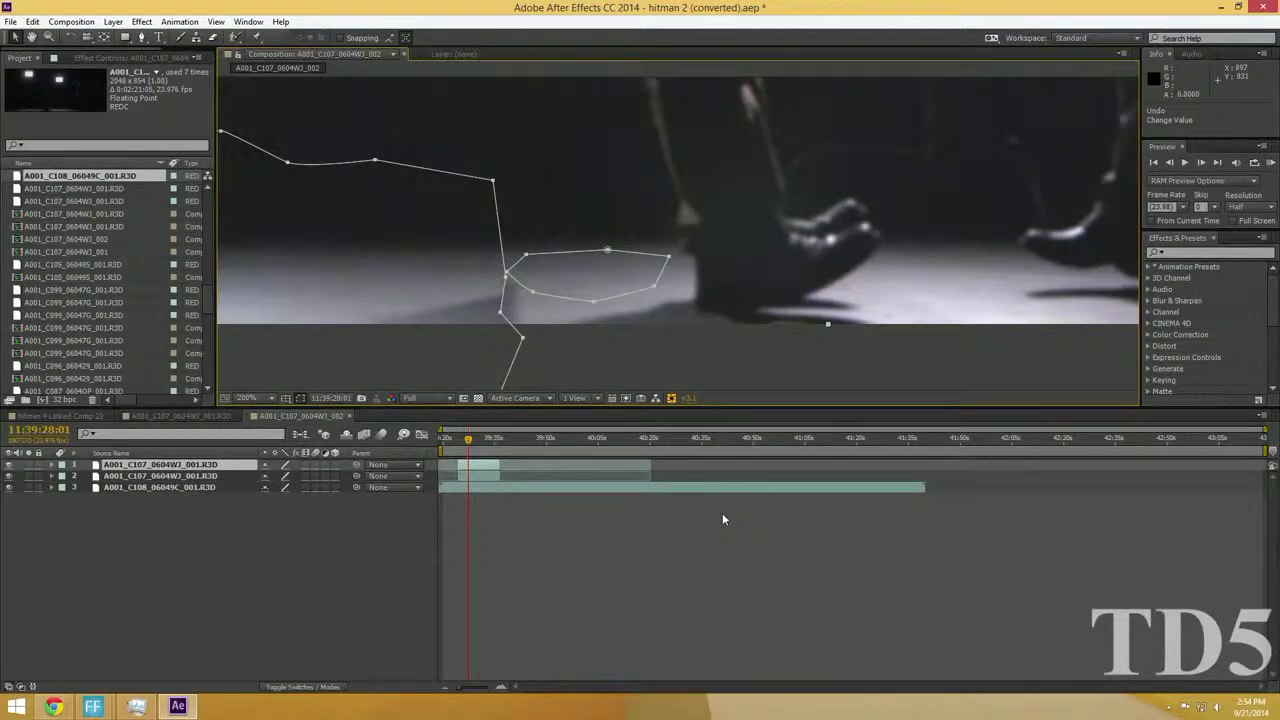
Undo the remaining edits back through the whole floor-patch mask on the duplicated layer
key(ctrl+z)
key(ctrl+z)
key(ctrl+z)
key(ctrl+z)
key(ctrl+z)
key(ctrl+z)
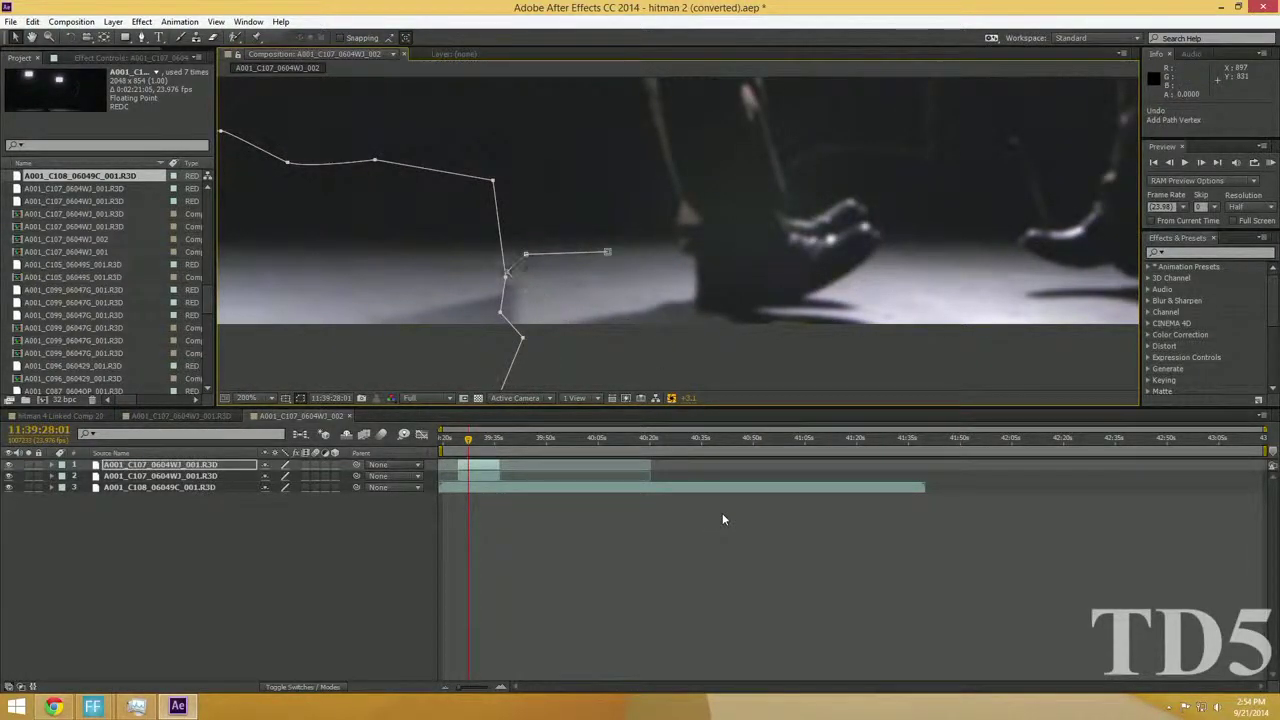
key(ctrl+z)
key(ctrl+z)
key(ctrl+z)
key(ctrl+z)
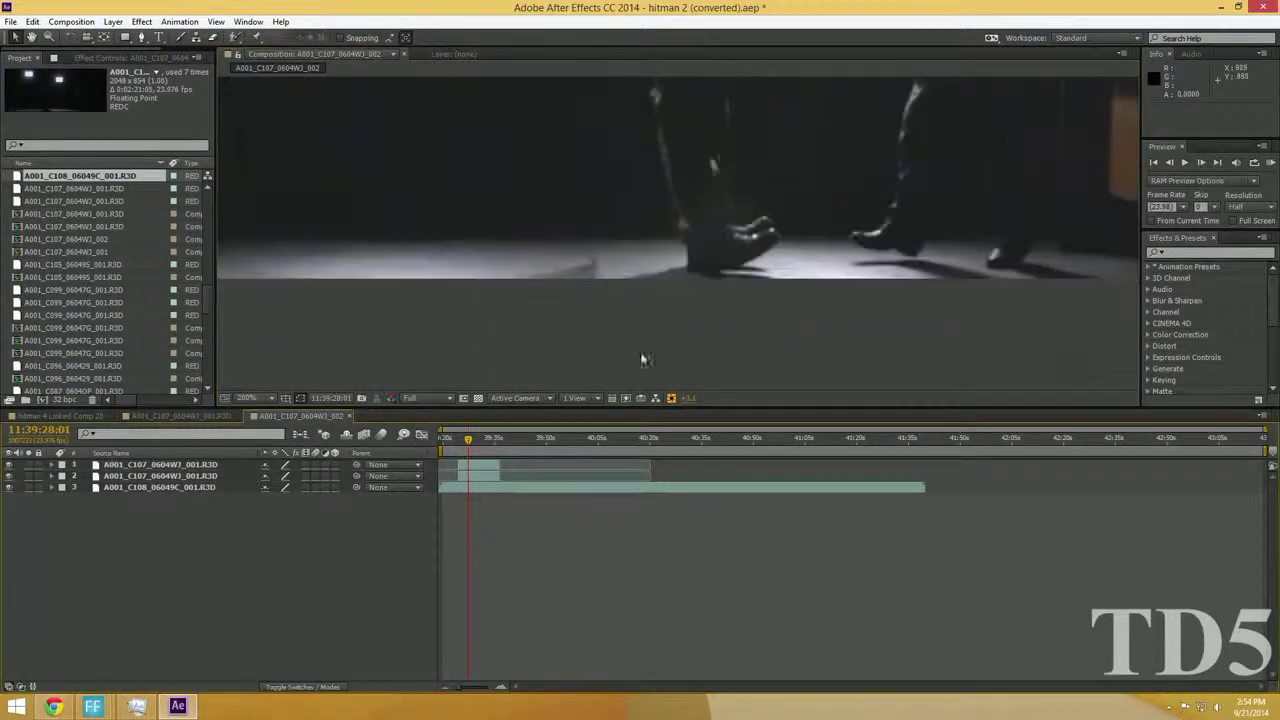
Delete Mask 1 from the top copy of the A001_C107_0604WJ_001.R3D layer
scroll(657, 346, up, 1)
drag(638, 358, 627, 393)
click(491, 466)
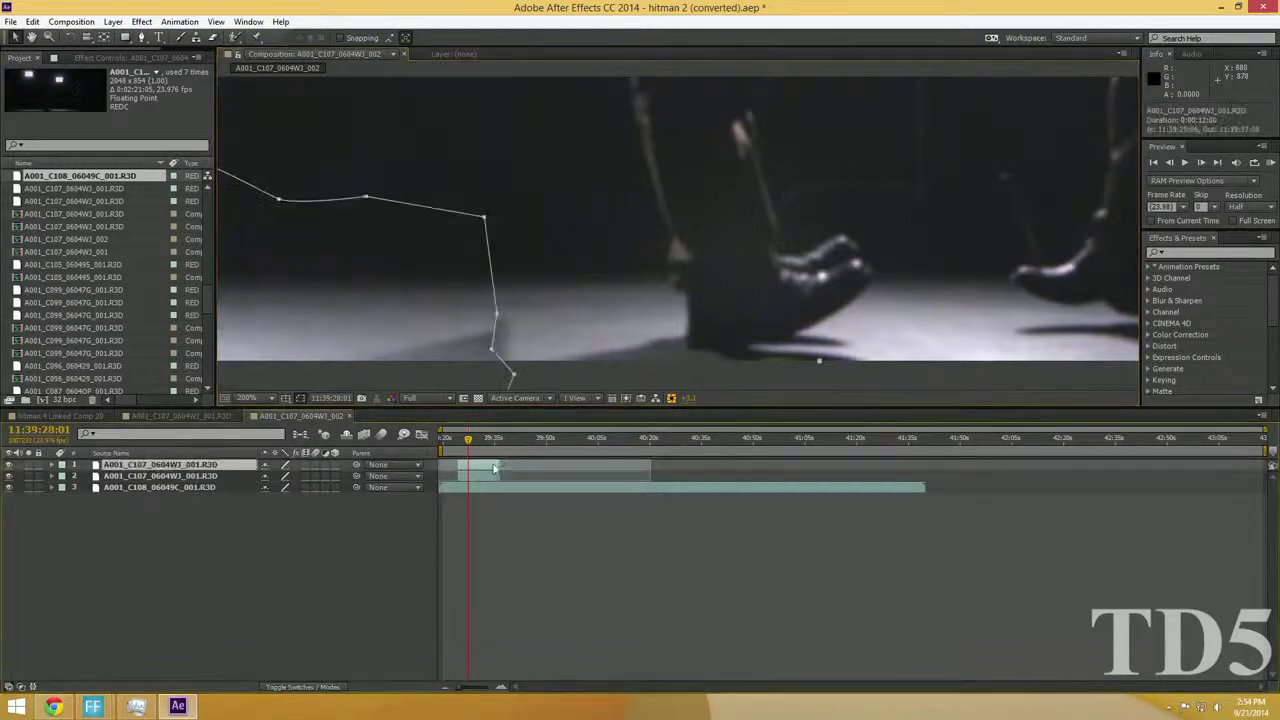
drag(662, 257, 791, 284)
scroll(791, 284, down, 1)
drag(540, 320, 578, 344)
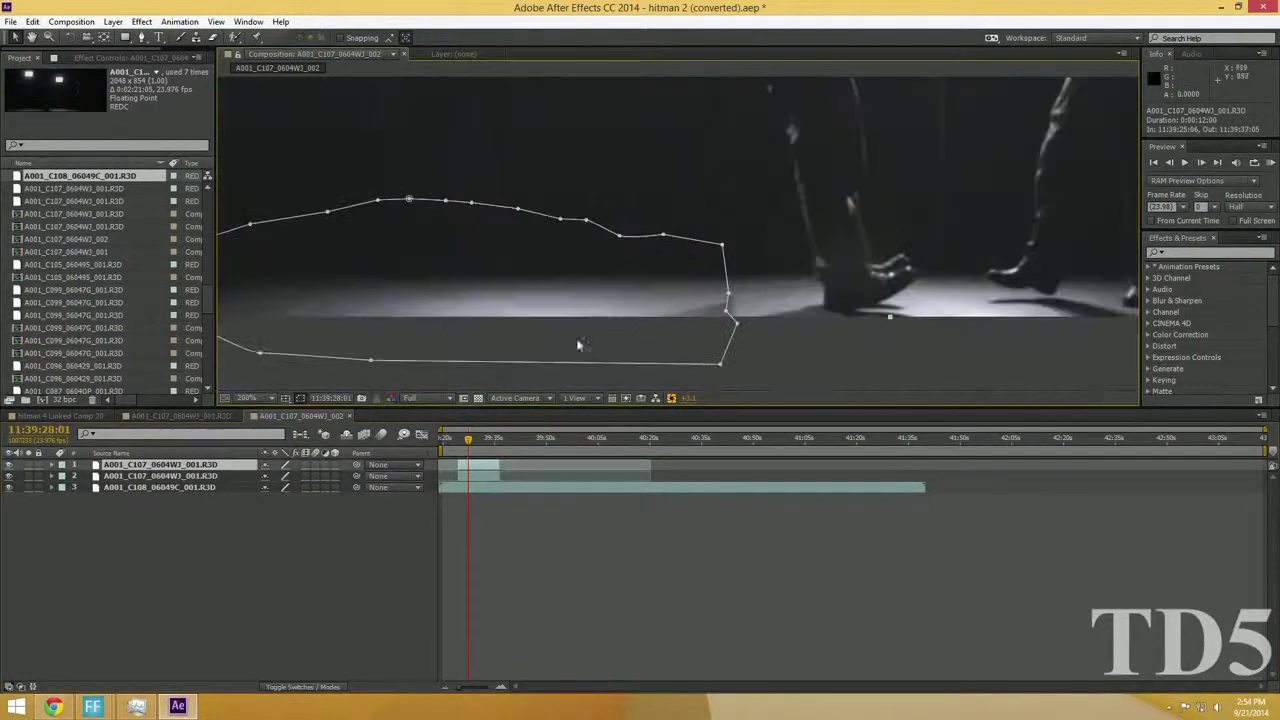
click(52, 466)
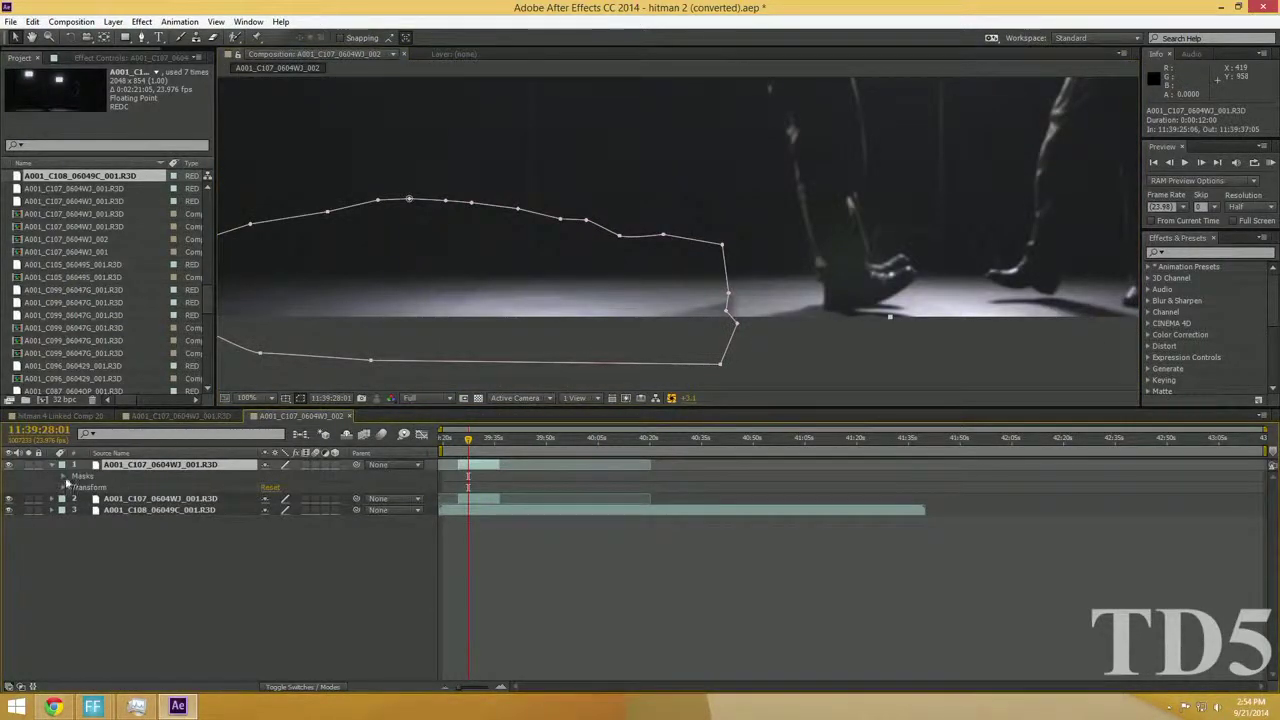
click(64, 477)
click(116, 490)
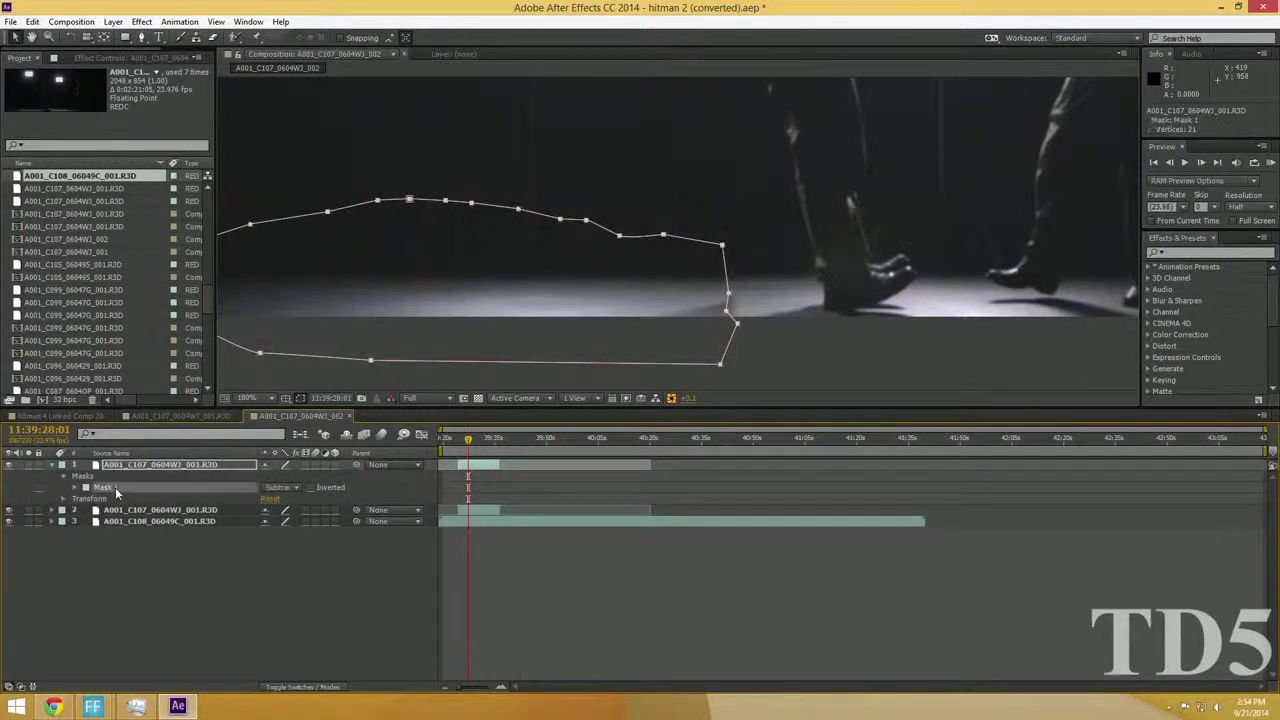
key(Delete)
Hide and show the unmasked top copy to compare it with the masked composite beneath
scroll(828, 323, up, 2)
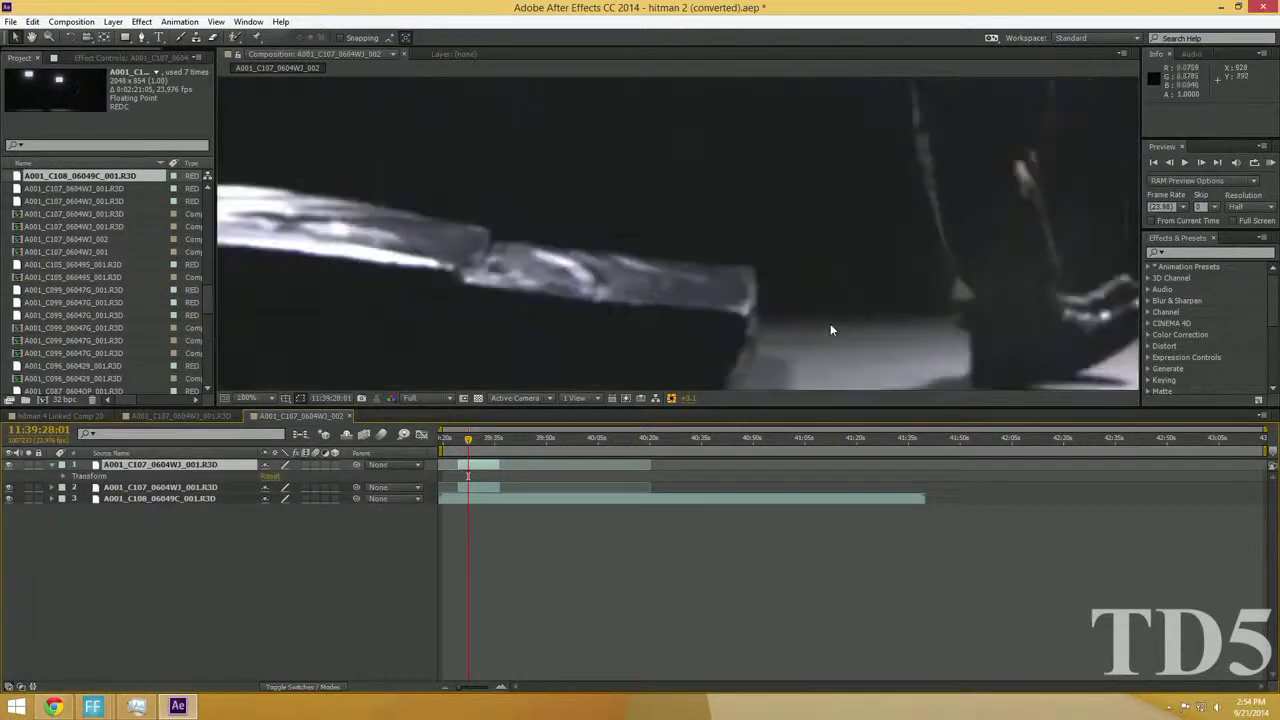
drag(683, 265, 642, 313)
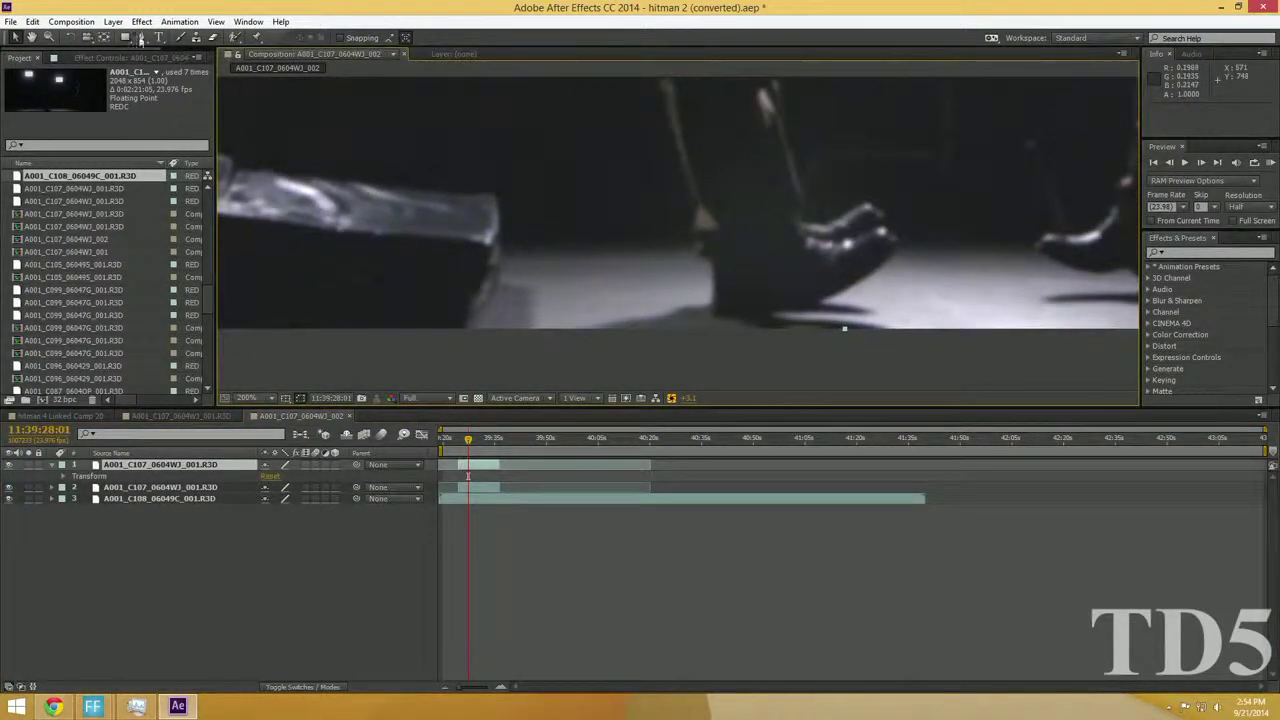
click(9, 465)
scroll(344, 360, down, 2)
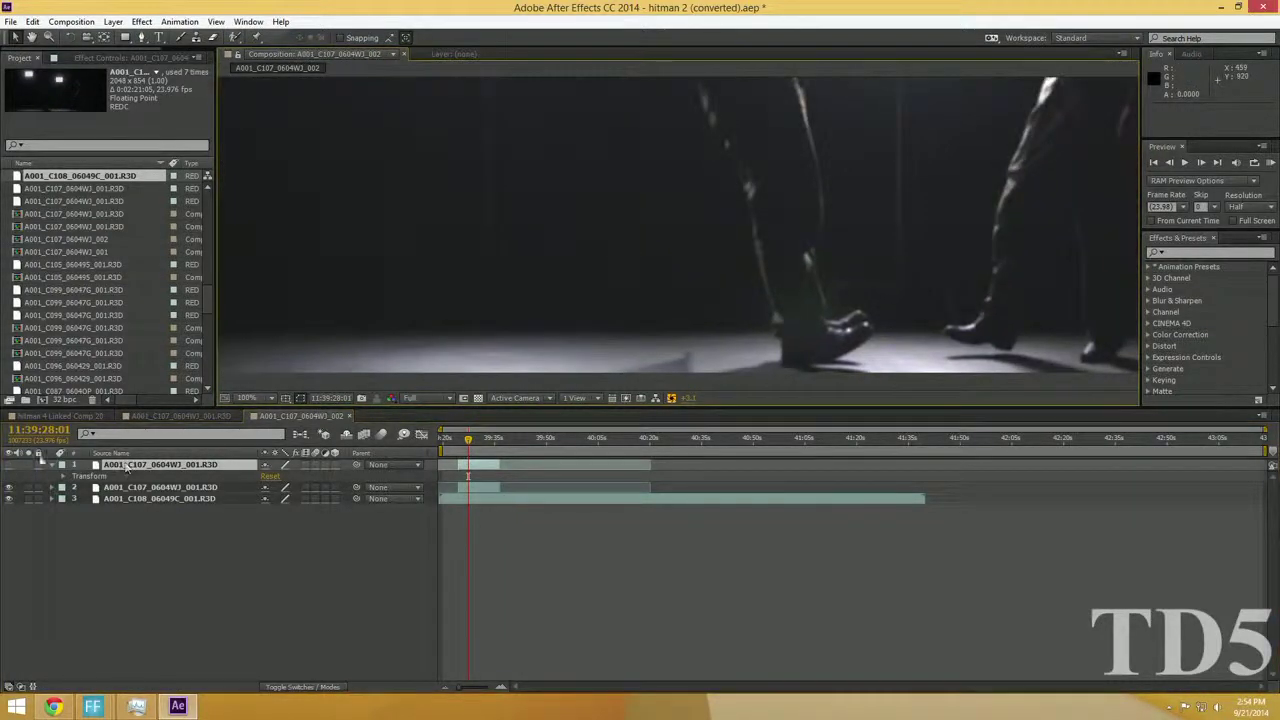
click(11, 466)
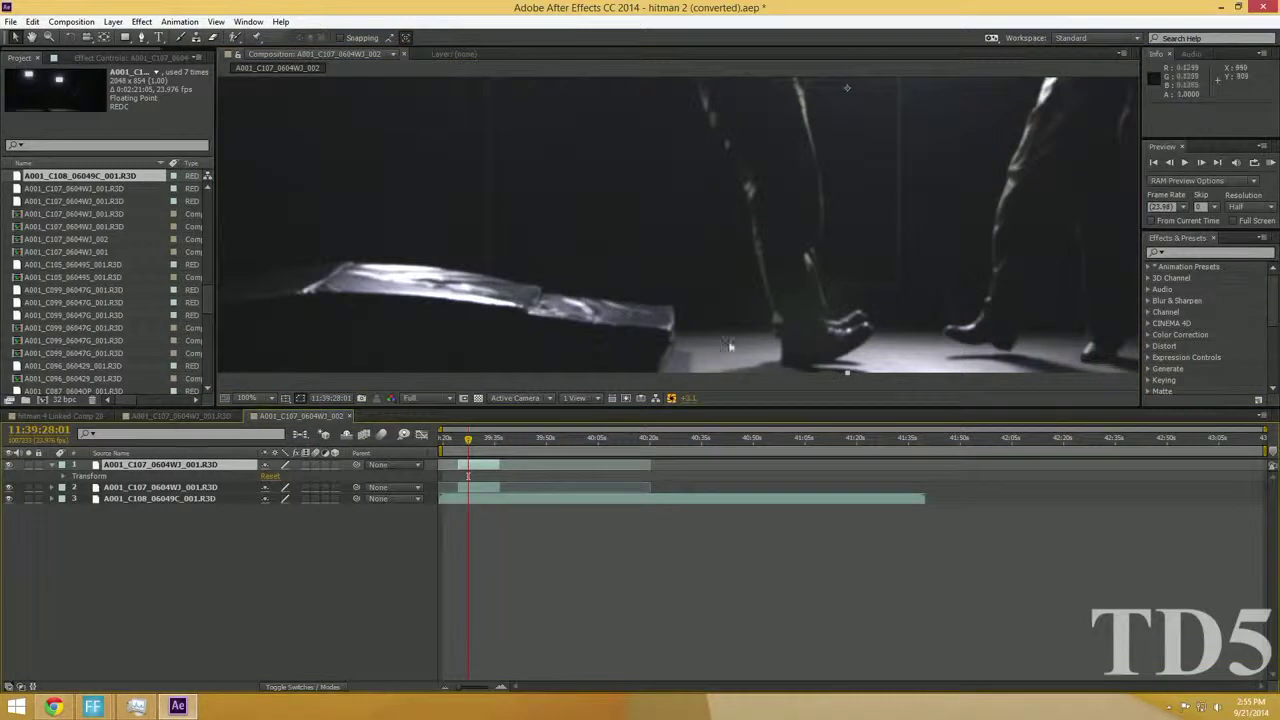
Mask the lit floor between the crash mat and the heel on the top layer with a closed eight-point path
scroll(569, 214, up, 4)
drag(633, 276, 725, 342)
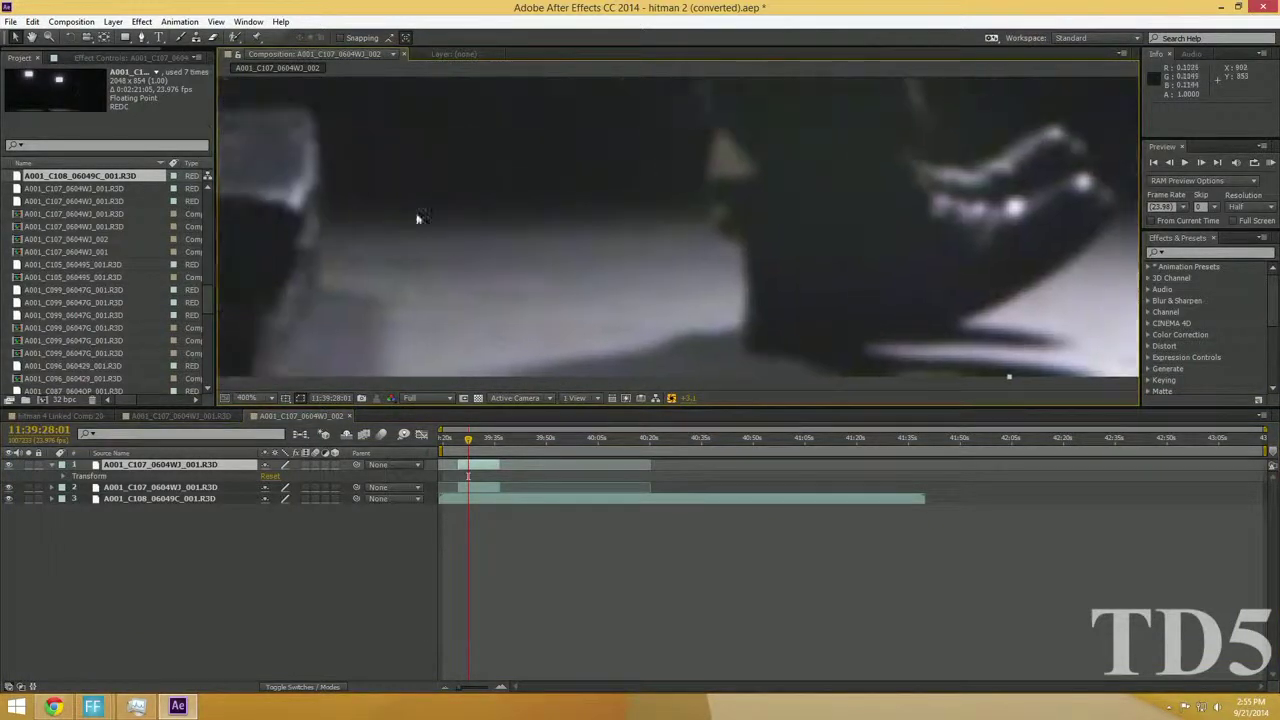
click(142, 38)
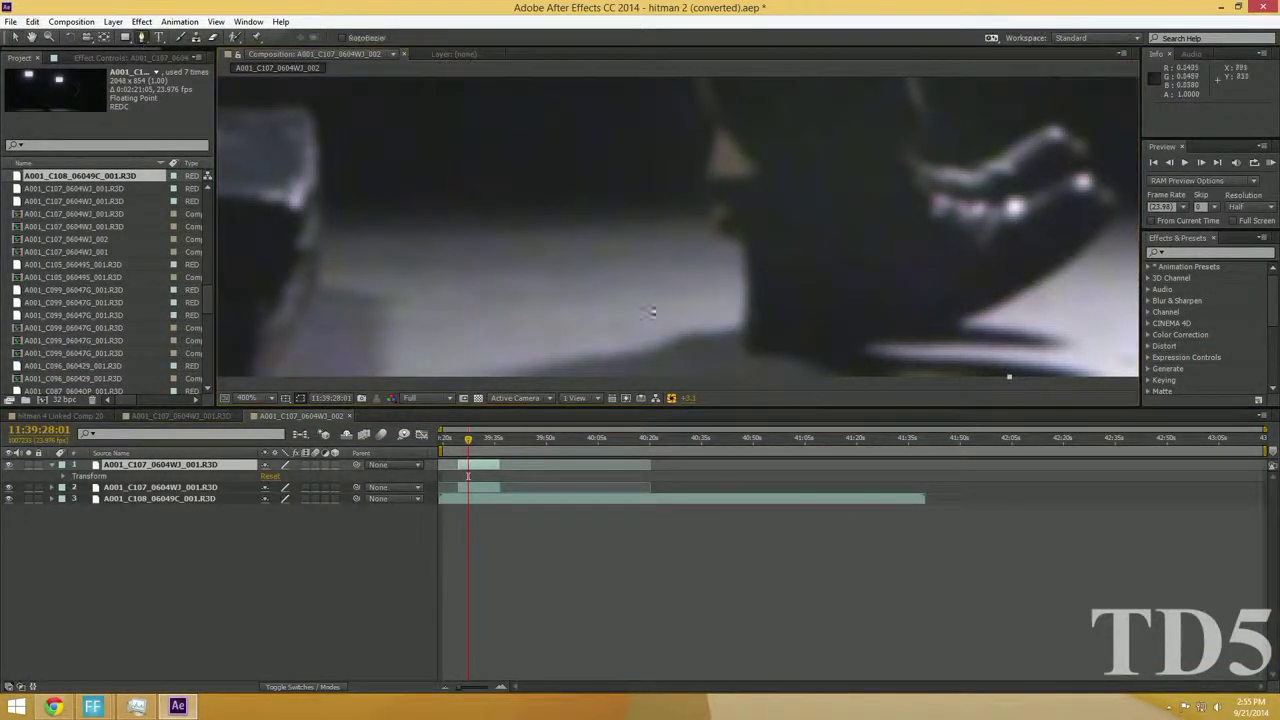
click(604, 241)
click(450, 242)
click(399, 252)
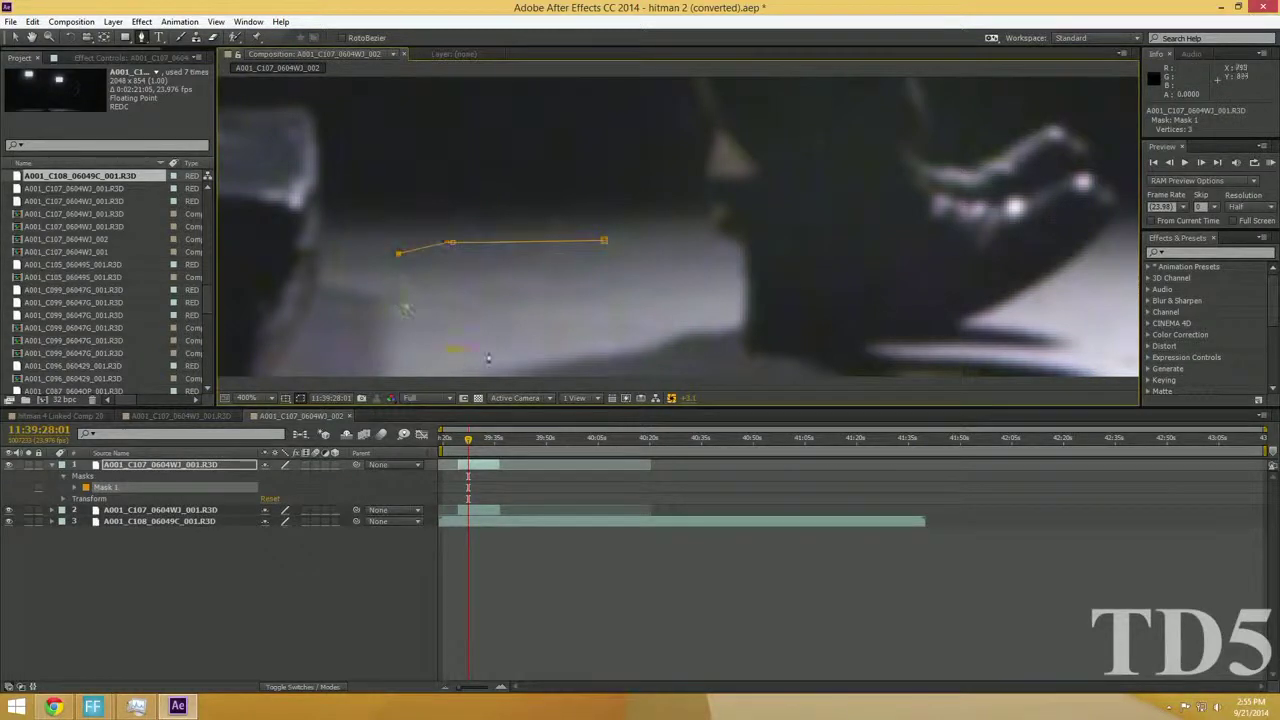
click(686, 301)
click(602, 242)
click(15, 37)
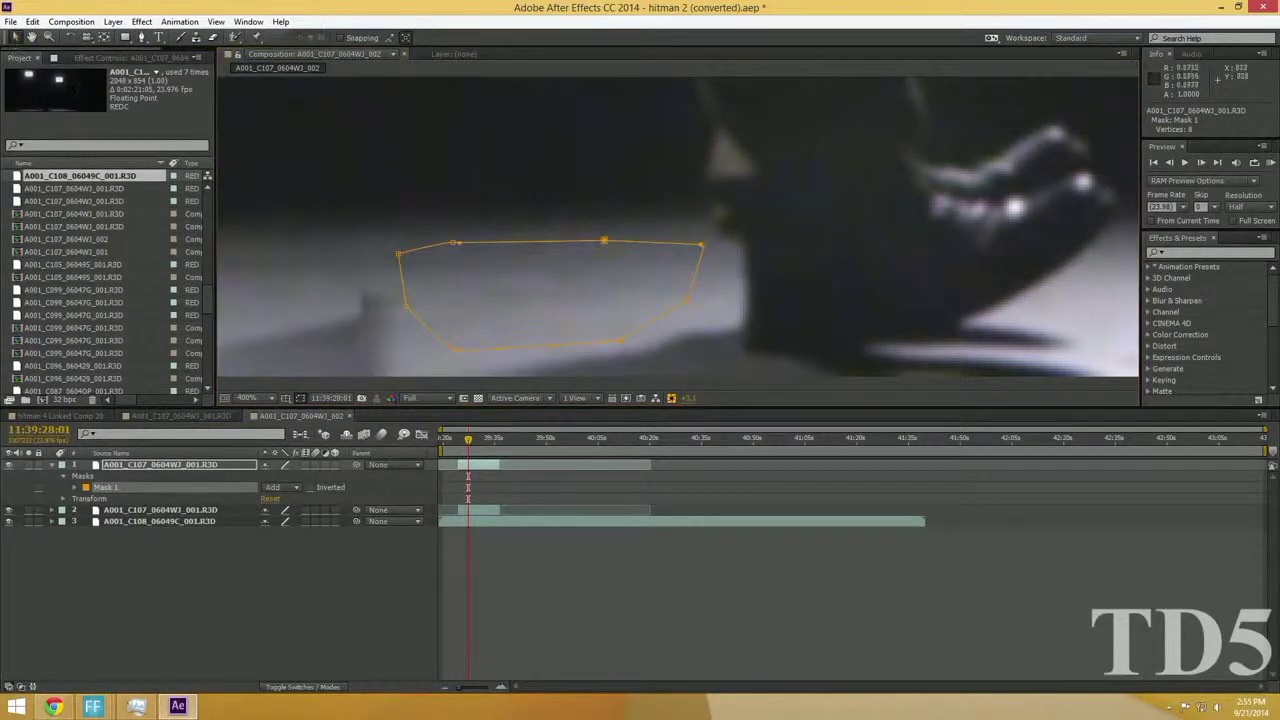
Move the masked floor patch over the leftover shadow at the lower edge of the frame
scroll(459, 286, down, 2)
scroll(463, 275, up, 1)
drag(488, 279, 723, 296)
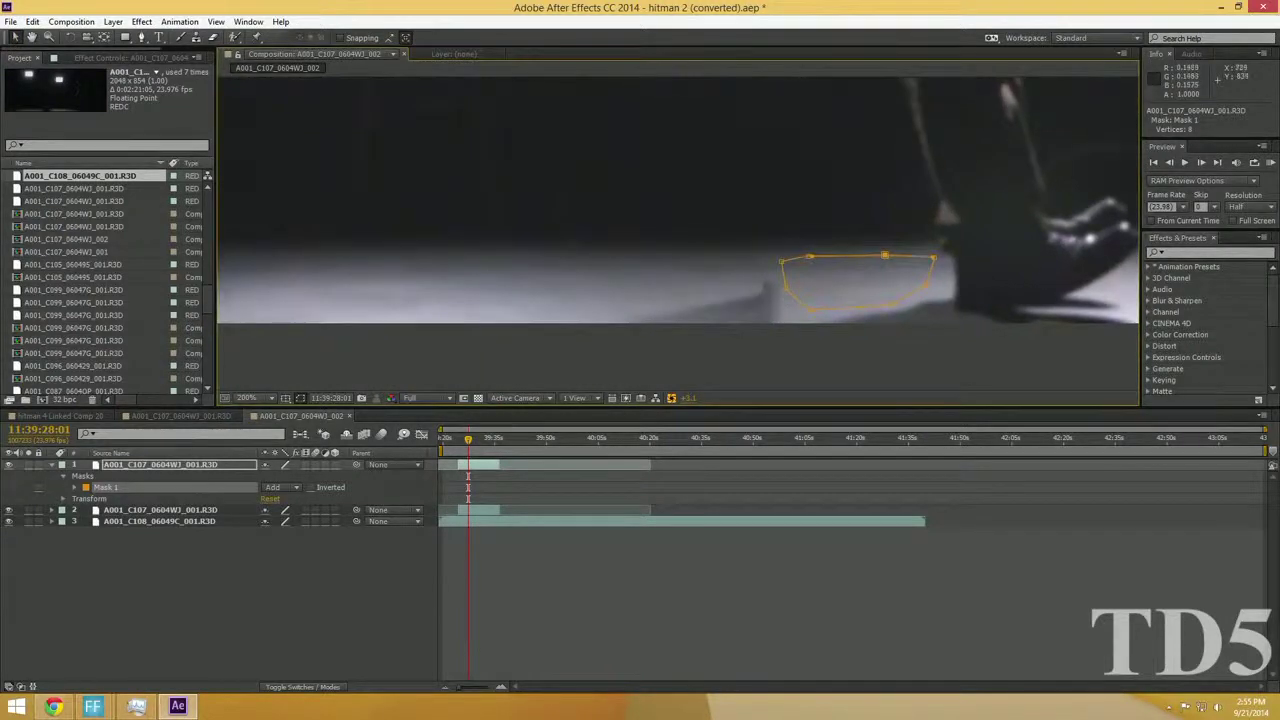
double_click(818, 288)
drag(814, 286, 582, 320)
drag(528, 287, 860, 360)
click(870, 372)
scroll(737, 309, up, 2)
drag(798, 334, 883, 308)
Feather the edges of Mask 1 on the floor patch and inspect how it blends
click(488, 466)
click(75, 489)
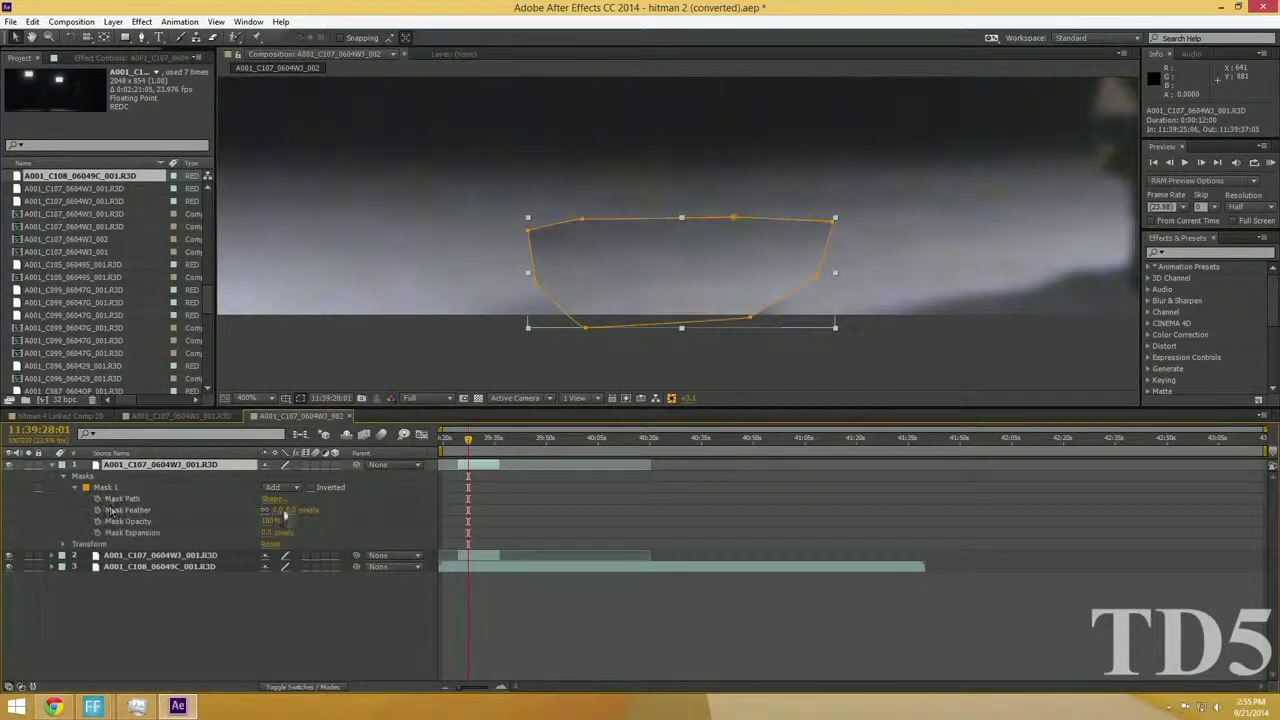
mouse_move(295, 517)
mouse_down()
mouse_move(330, 517)
mouse_move(299, 509)
mouse_up()
click(884, 364)
click(886, 362)
scroll(896, 348, down, 4)
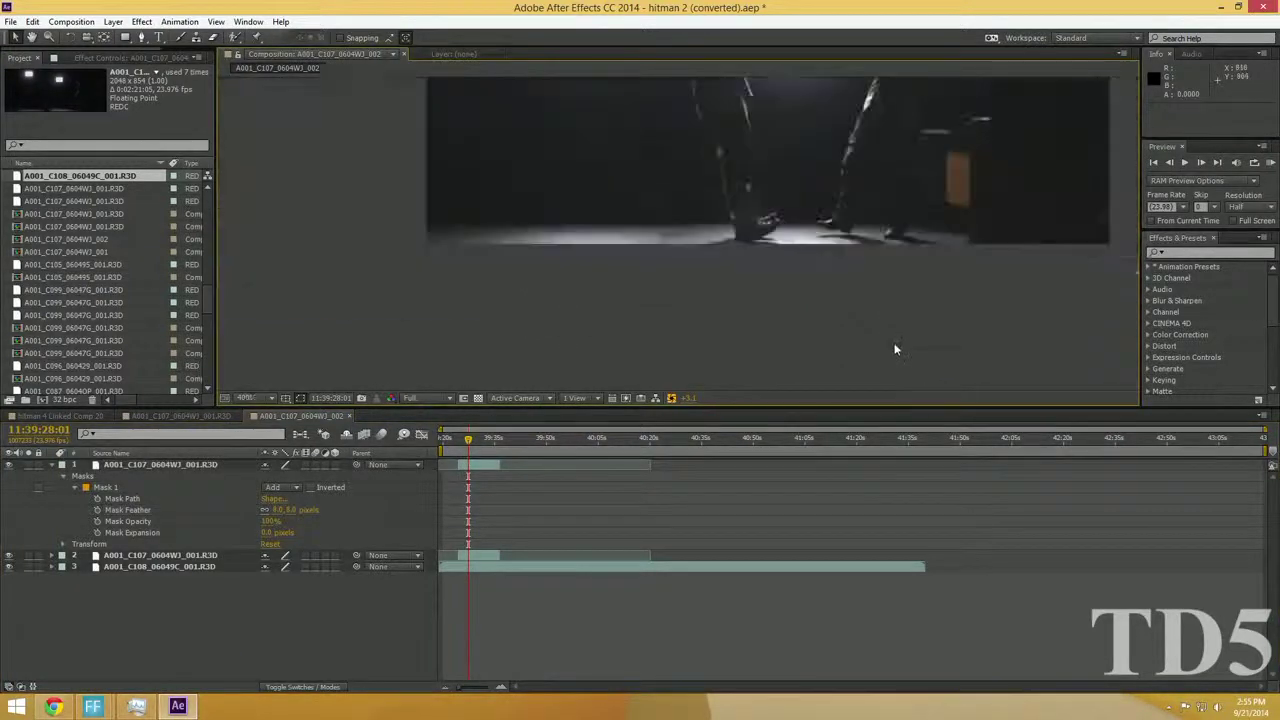
Nudge the floor patch over the shadow and rotate it by about 1.3°
scroll(868, 349, up, 1)
scroll(760, 342, up, 1)
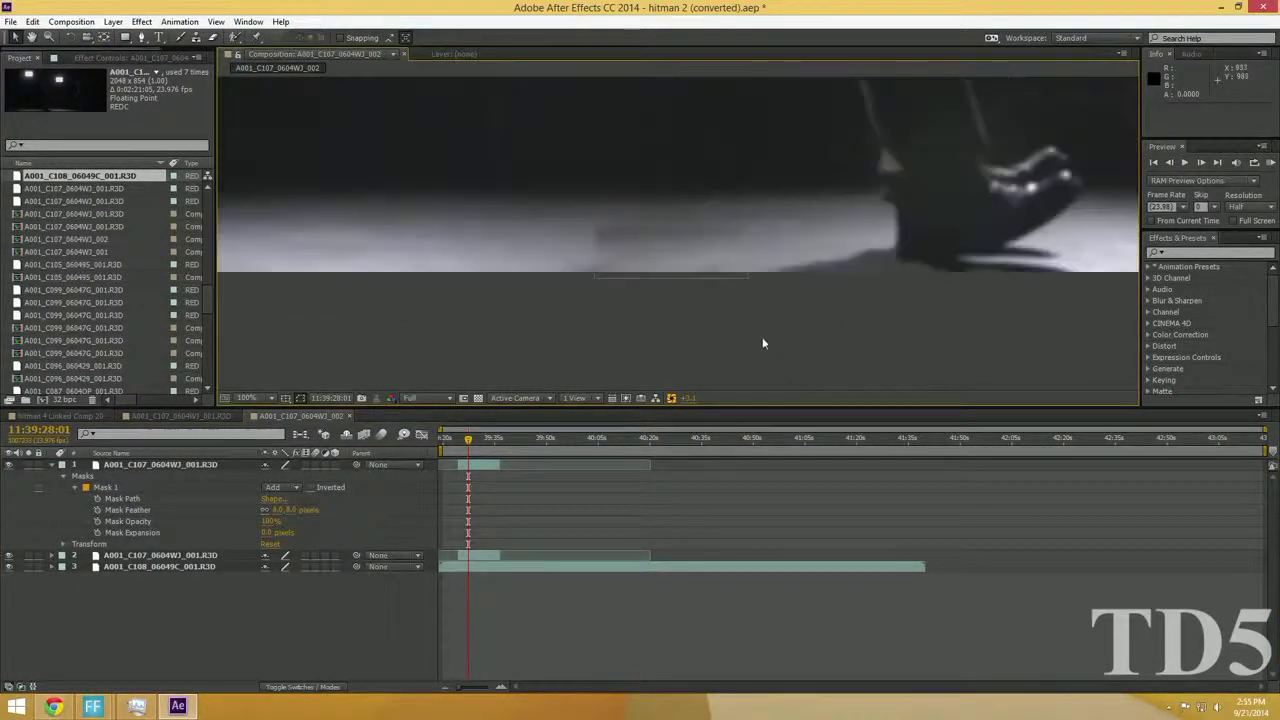
scroll(763, 343, up, 3)
click(683, 267)
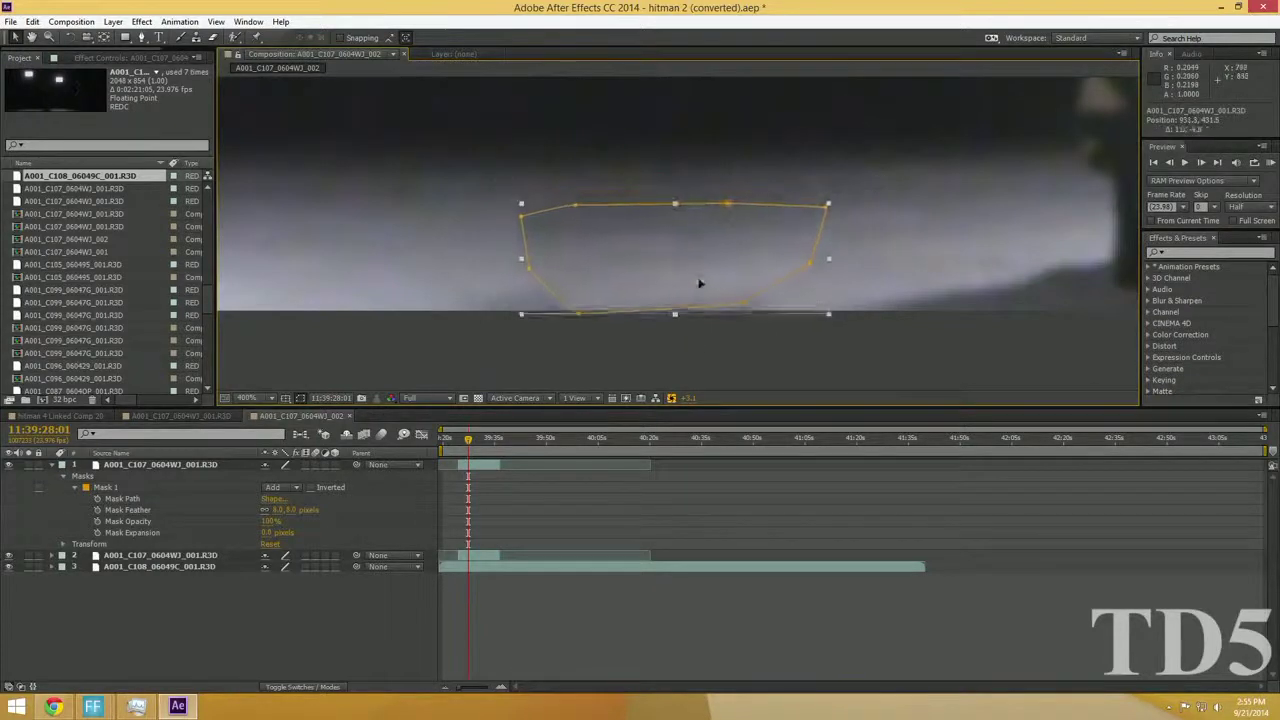
click(697, 280)
key(w)
drag(623, 285, 571, 277)
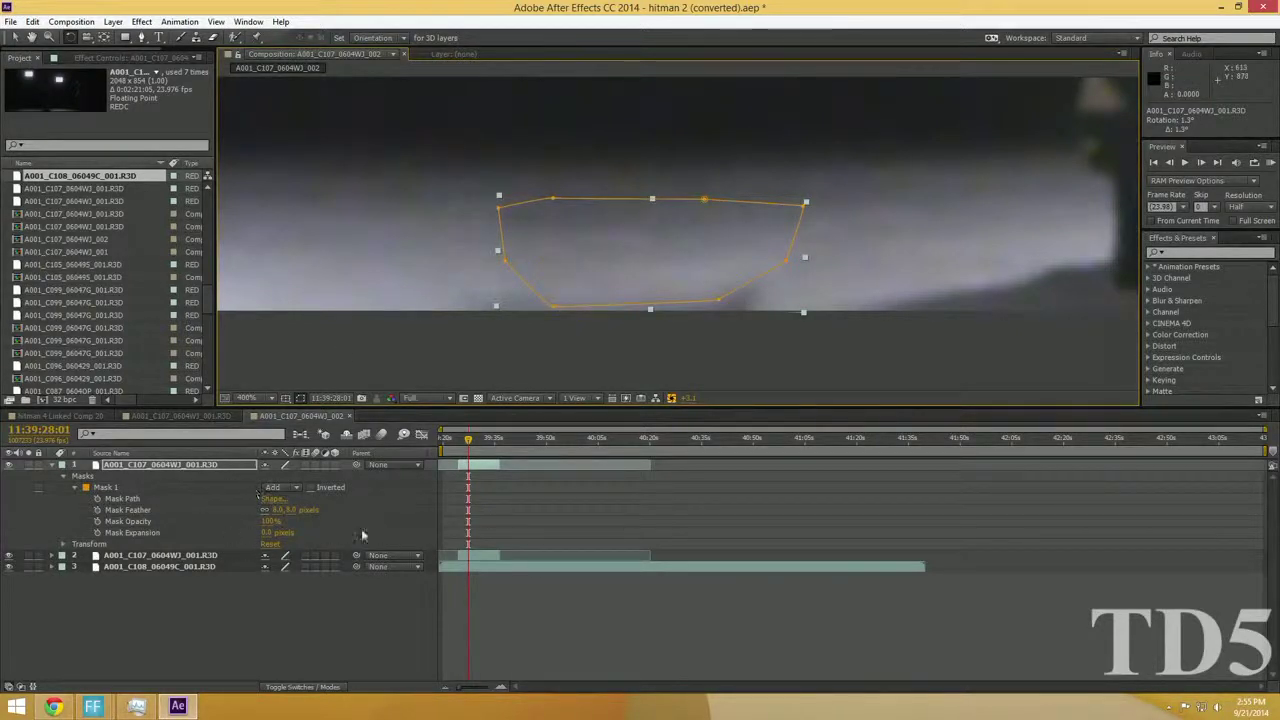
Relocate the top layer's anchor point from the frame centre to the middle of the floor patch
key(y)
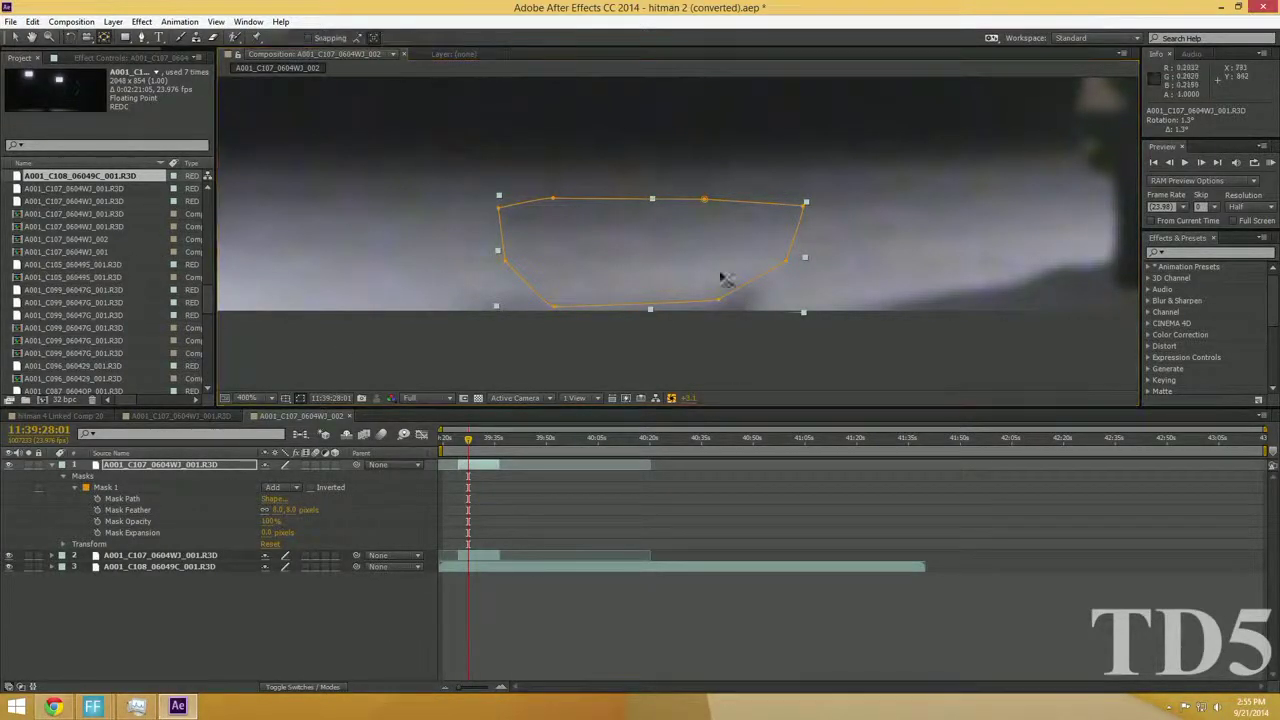
right_click(651, 263)
click(603, 295)
click(14, 37)
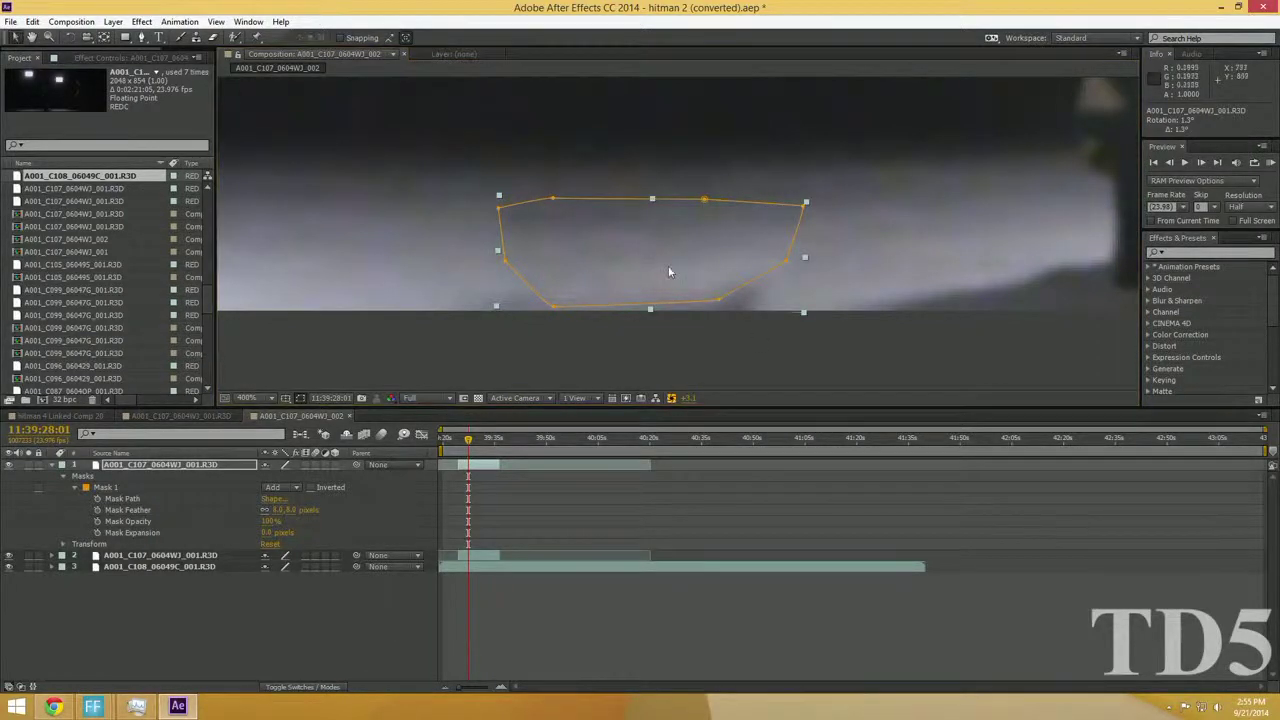
scroll(668, 268, down, 2)
scroll(668, 265, down, 6)
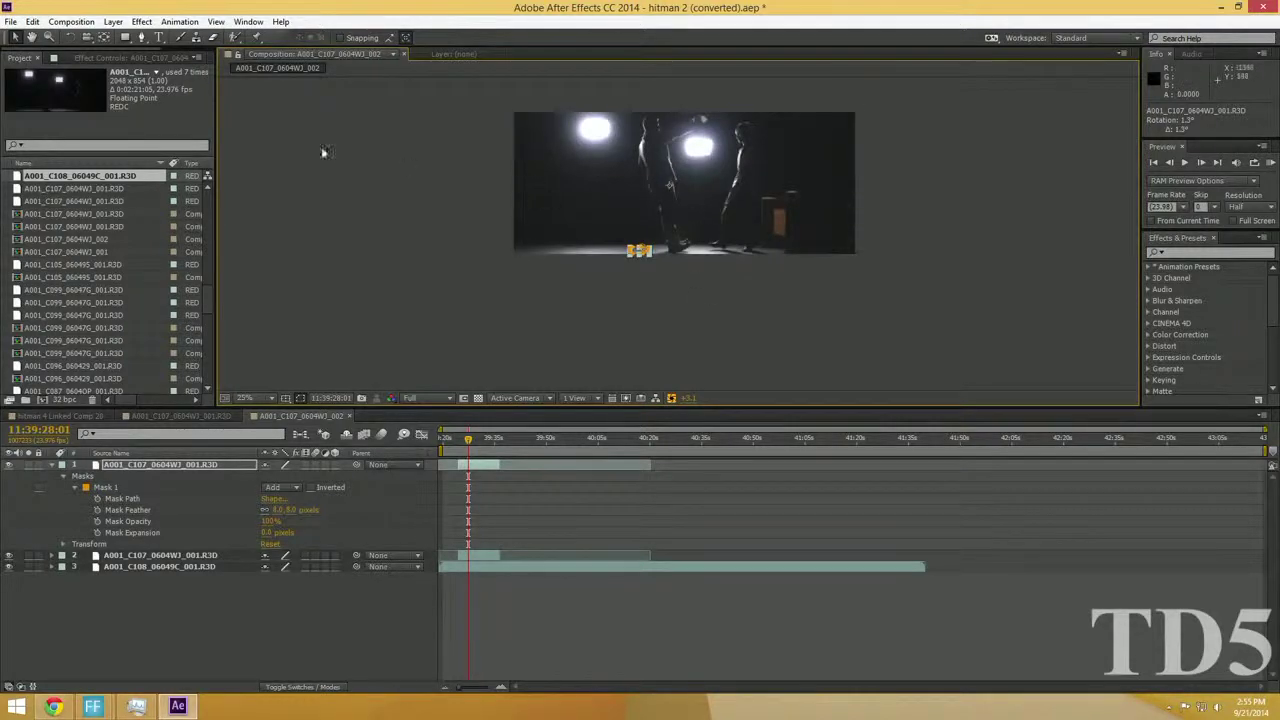
click(104, 38)
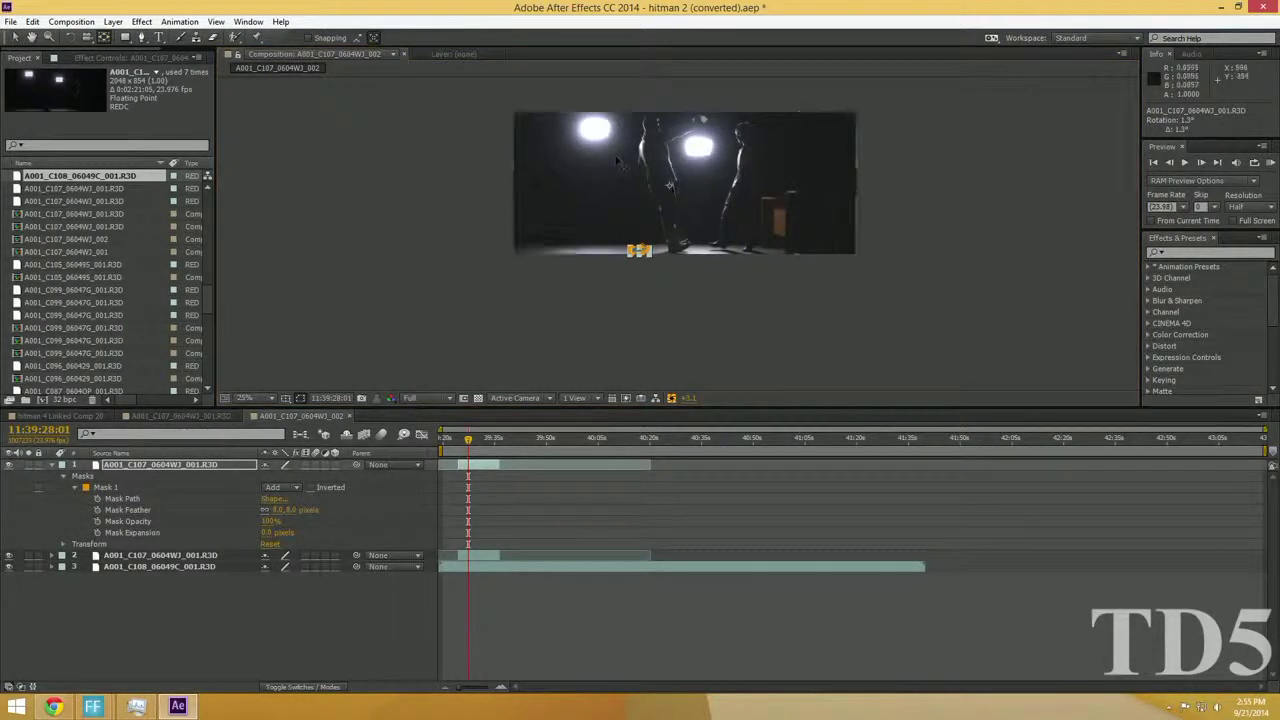
drag(671, 186, 678, 197)
scroll(678, 196, up, 6)
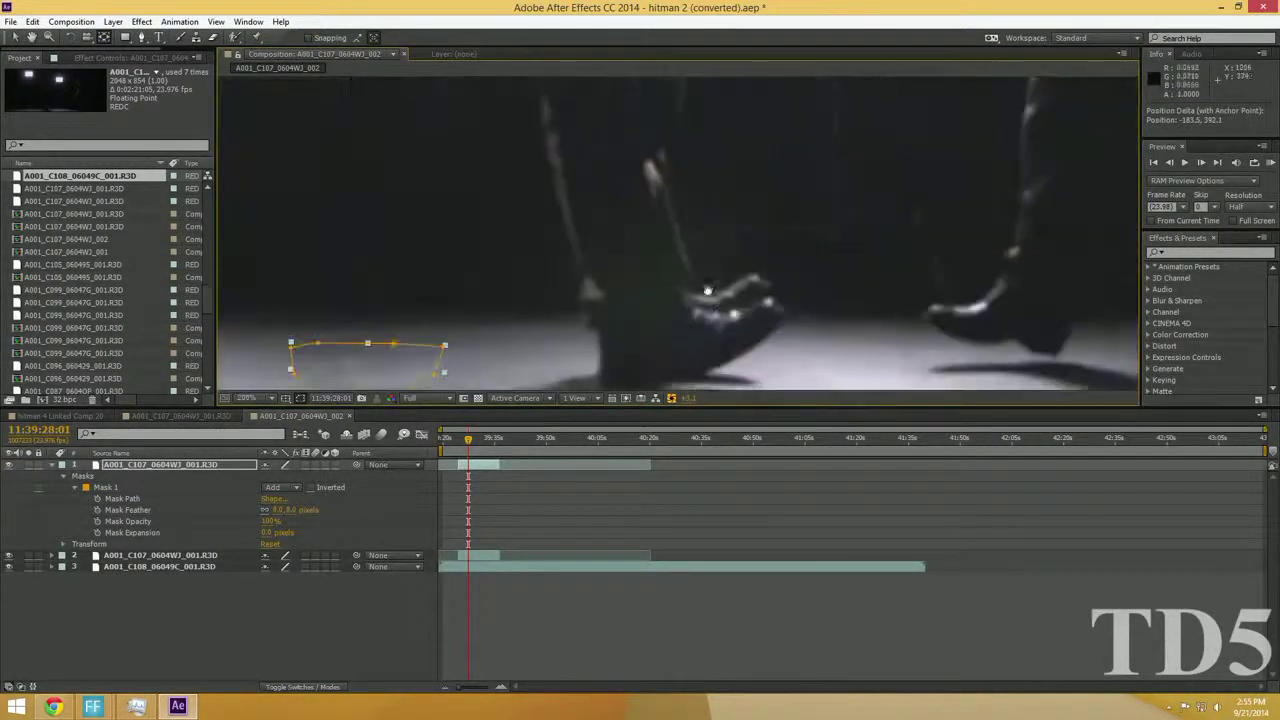
scroll(580, 211, up, 2)
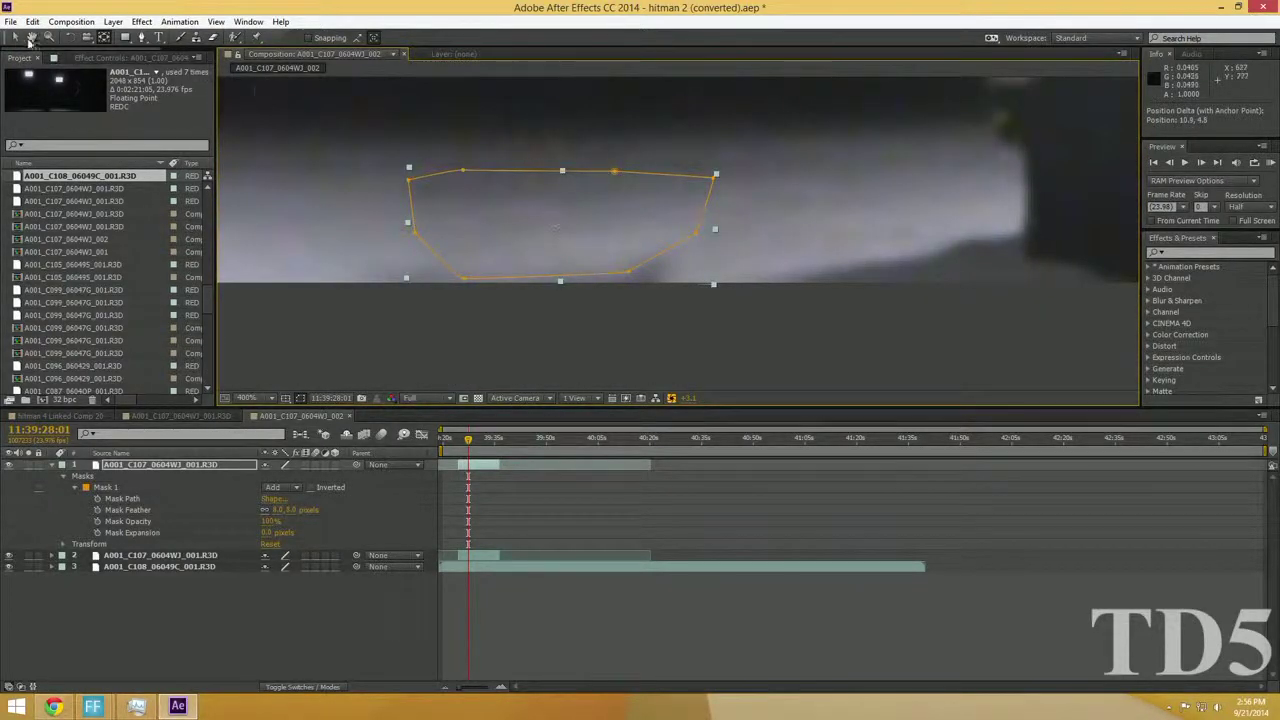
Rotate the floor patch to about 179.2° and shift it slightly over the leftover shadow
click(69, 38)
drag(484, 205, 756, 272)
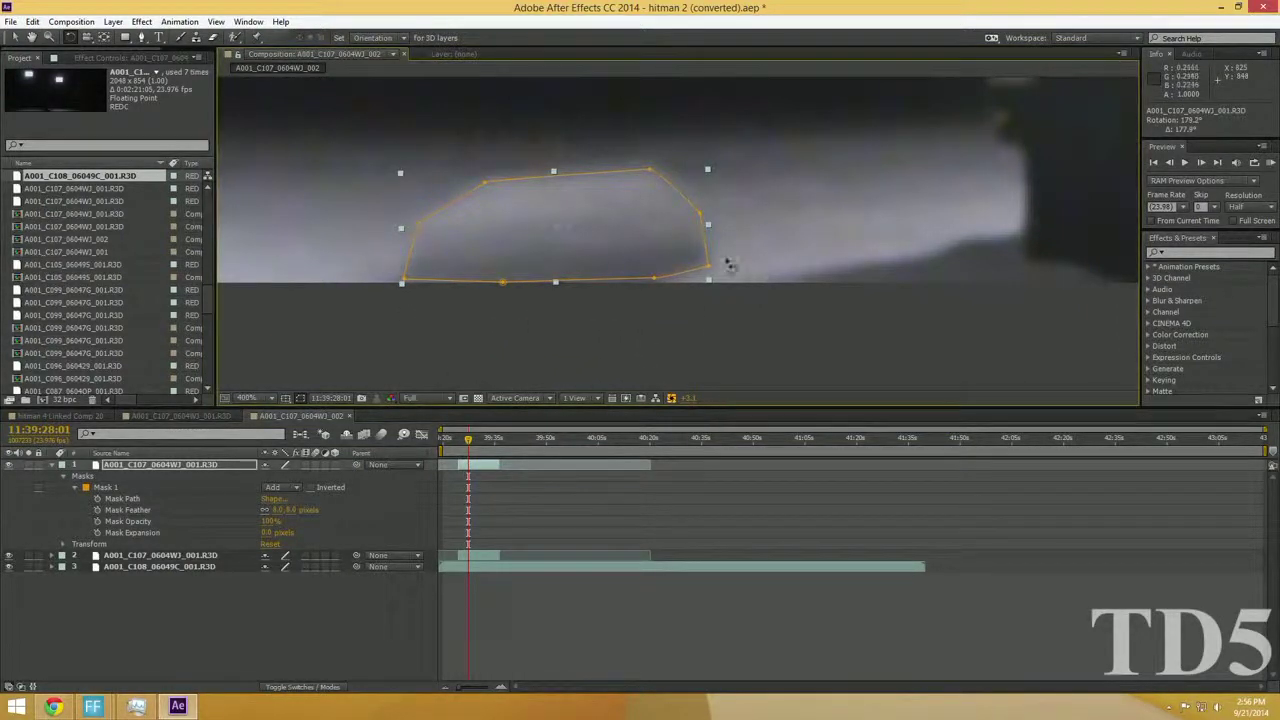
key(v)
mouse_move(557, 223)
mouse_down()
mouse_move(560, 246)
mouse_move(537, 233)
mouse_up()
click(800, 350)
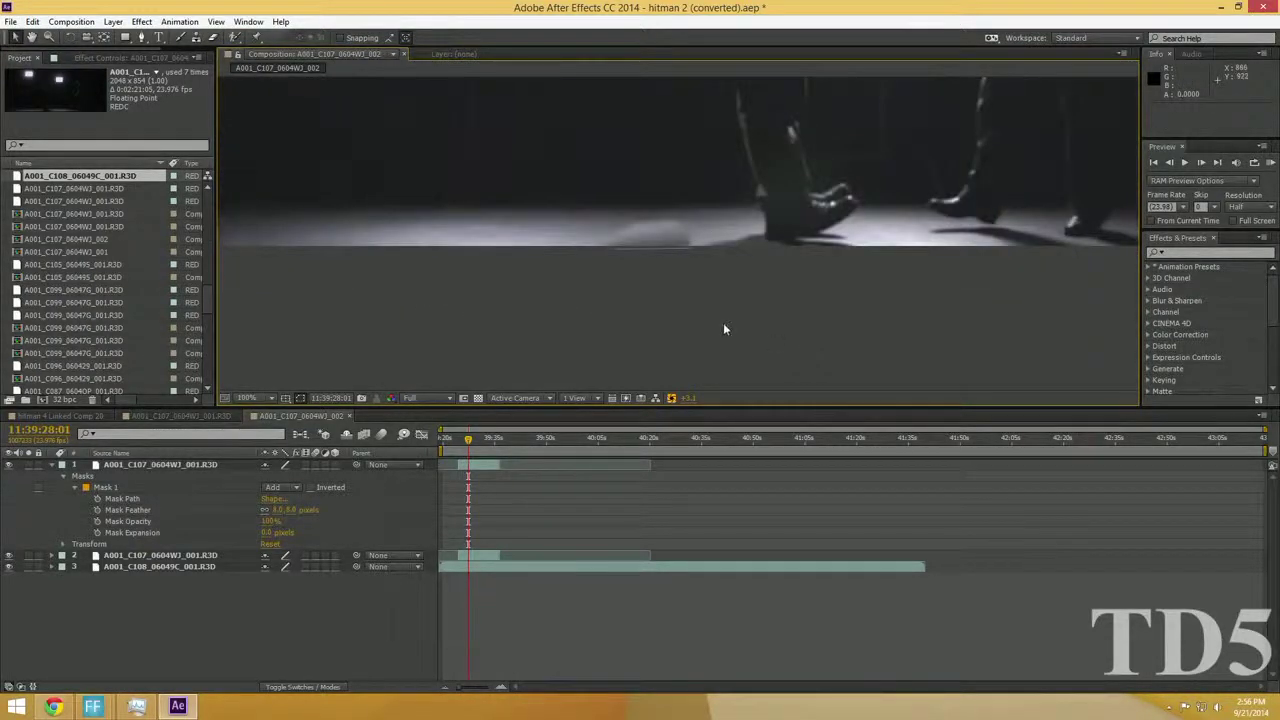
Delete the top A001_C107_0604WJ_001.R3D copy that holds the rotated floor patch
scroll(667, 272, up, 1)
click(665, 254)
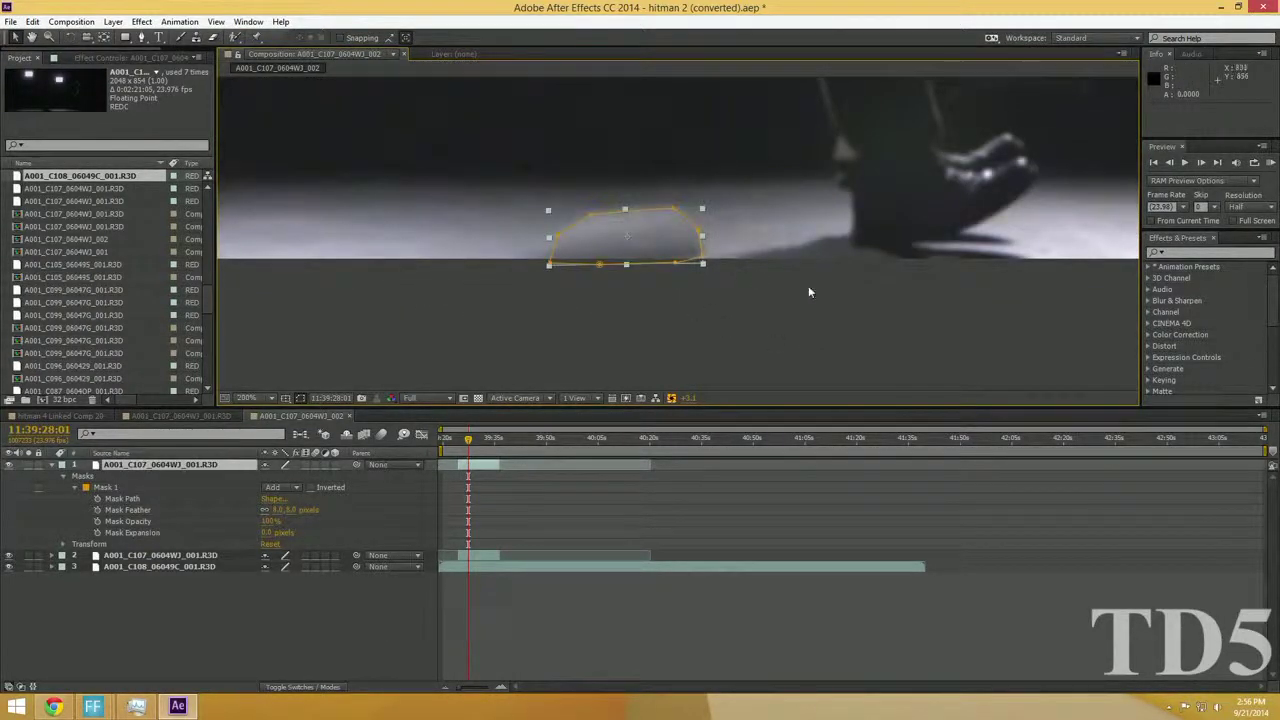
key(Delete)
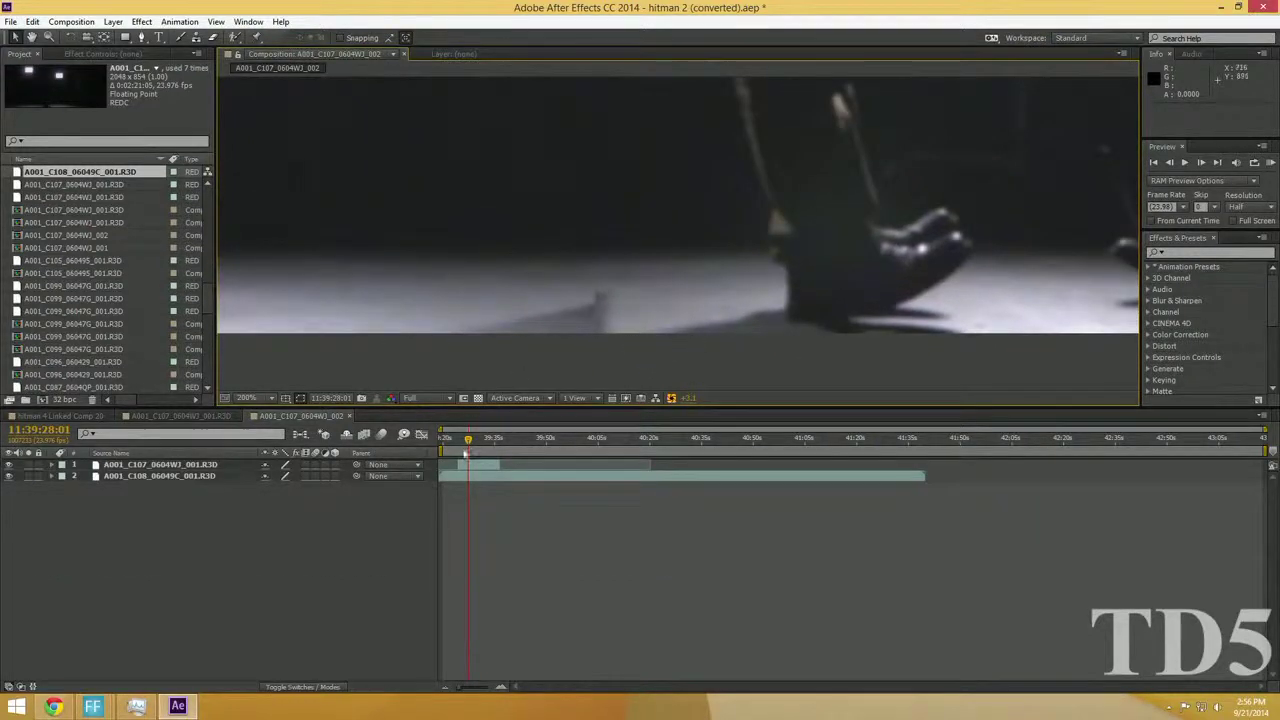
Hide and show the A001_C107_0604WJ_001.R3D layer to compare the shadow with the plate beneath
click(505, 464)
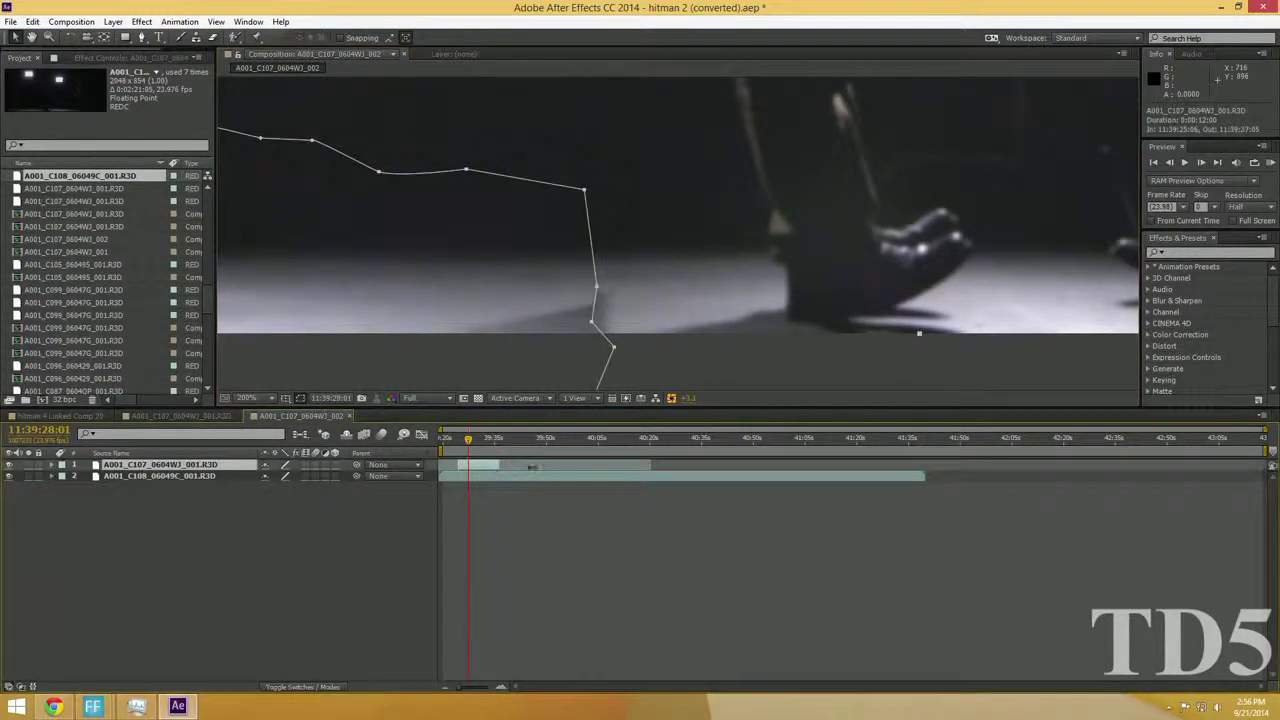
click(546, 477)
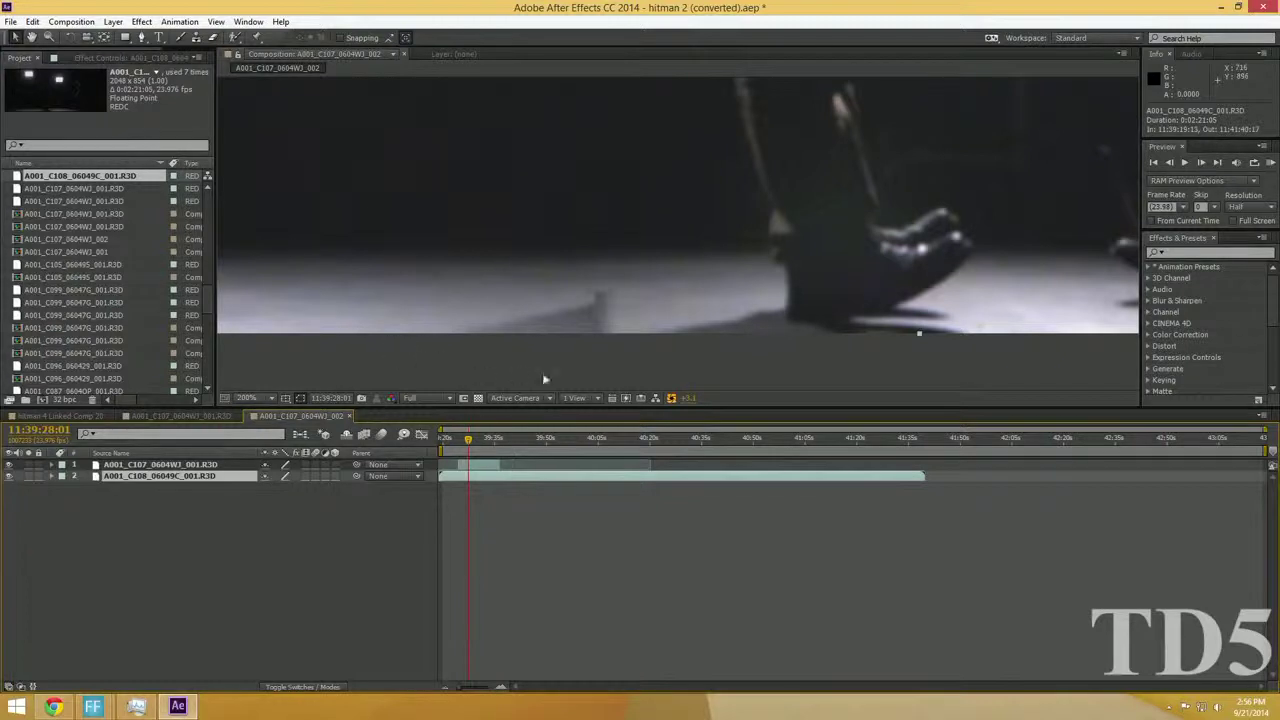
scroll(585, 376, up, 2)
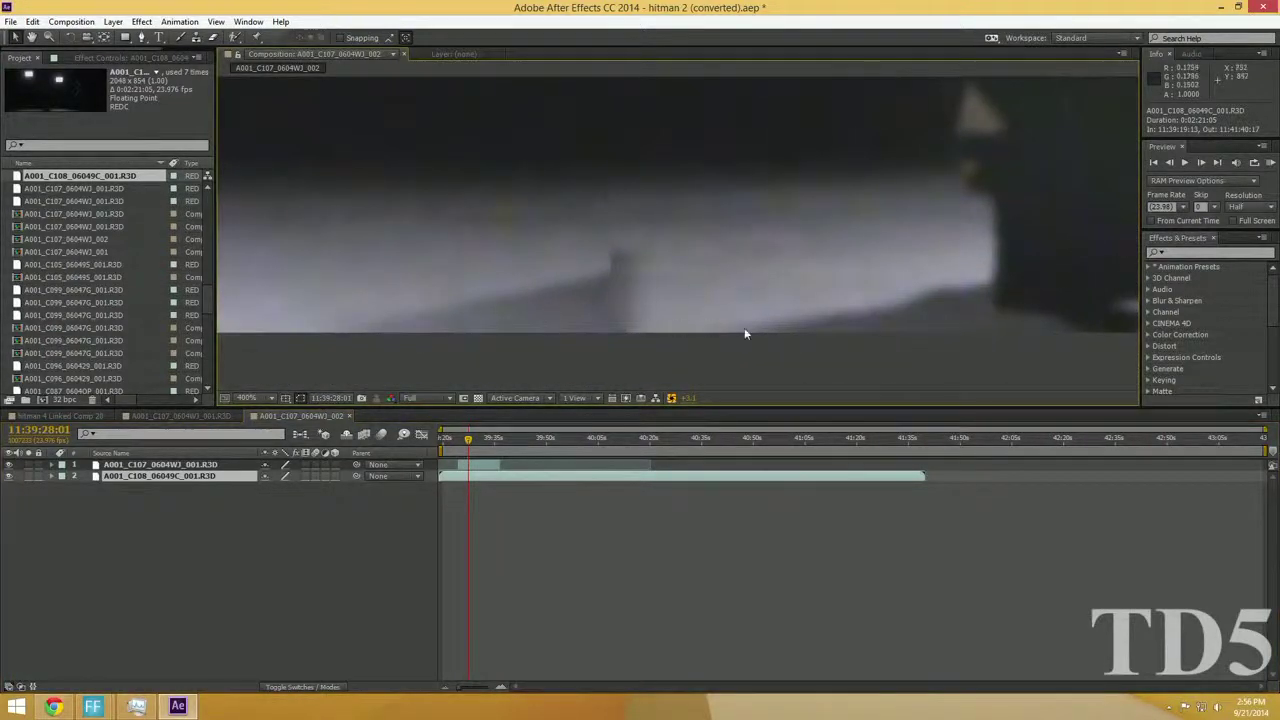
drag(736, 328, 837, 314)
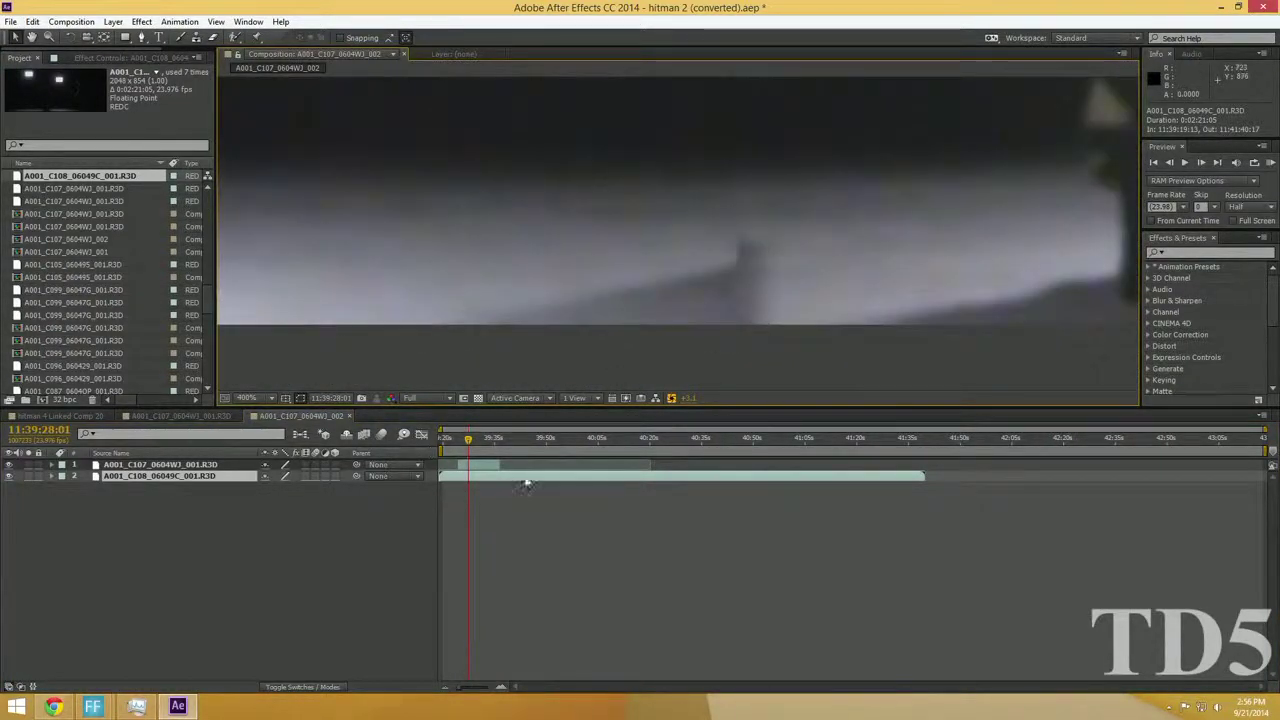
scroll(586, 289, down, 1)
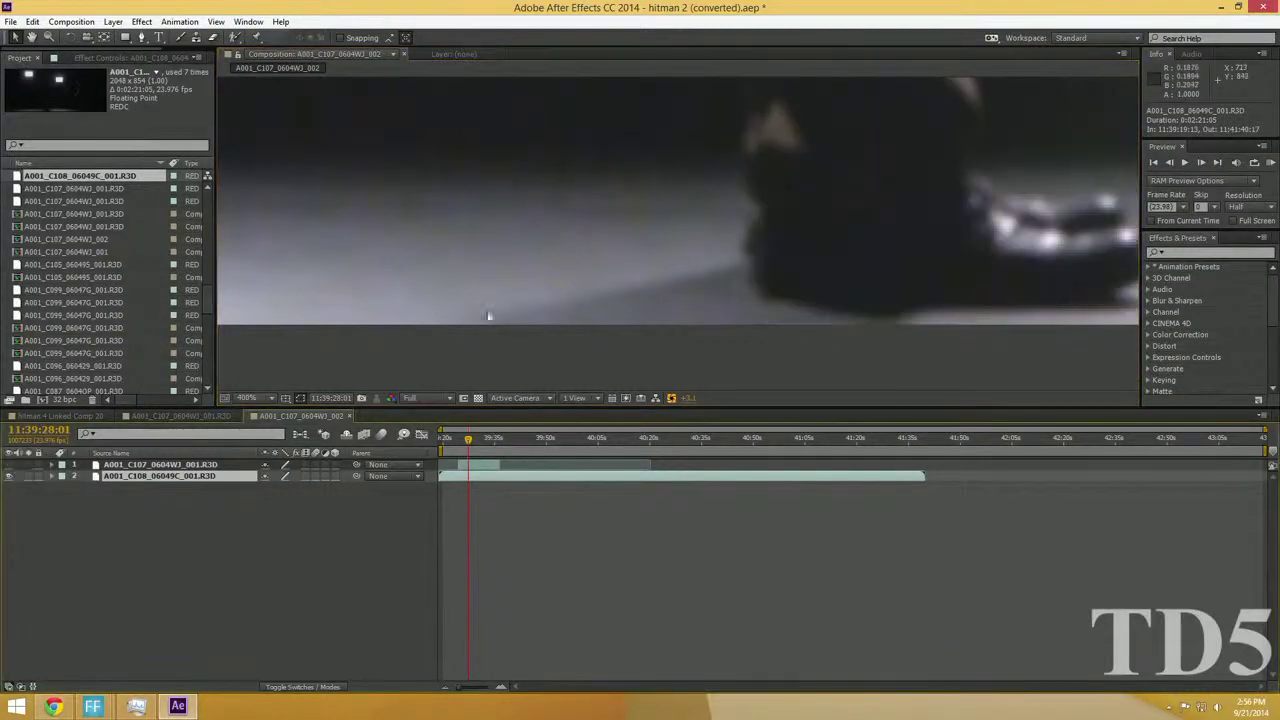
scroll(514, 314, up, 1)
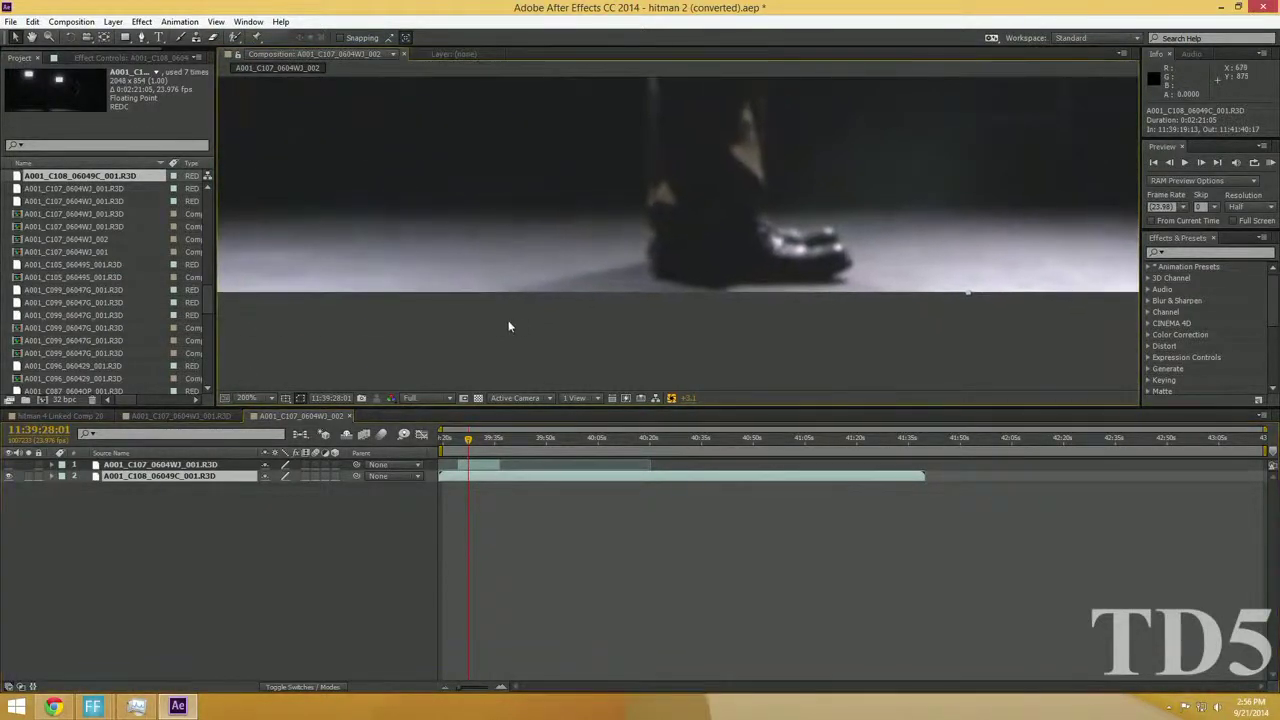
scroll(500, 323, up, 1)
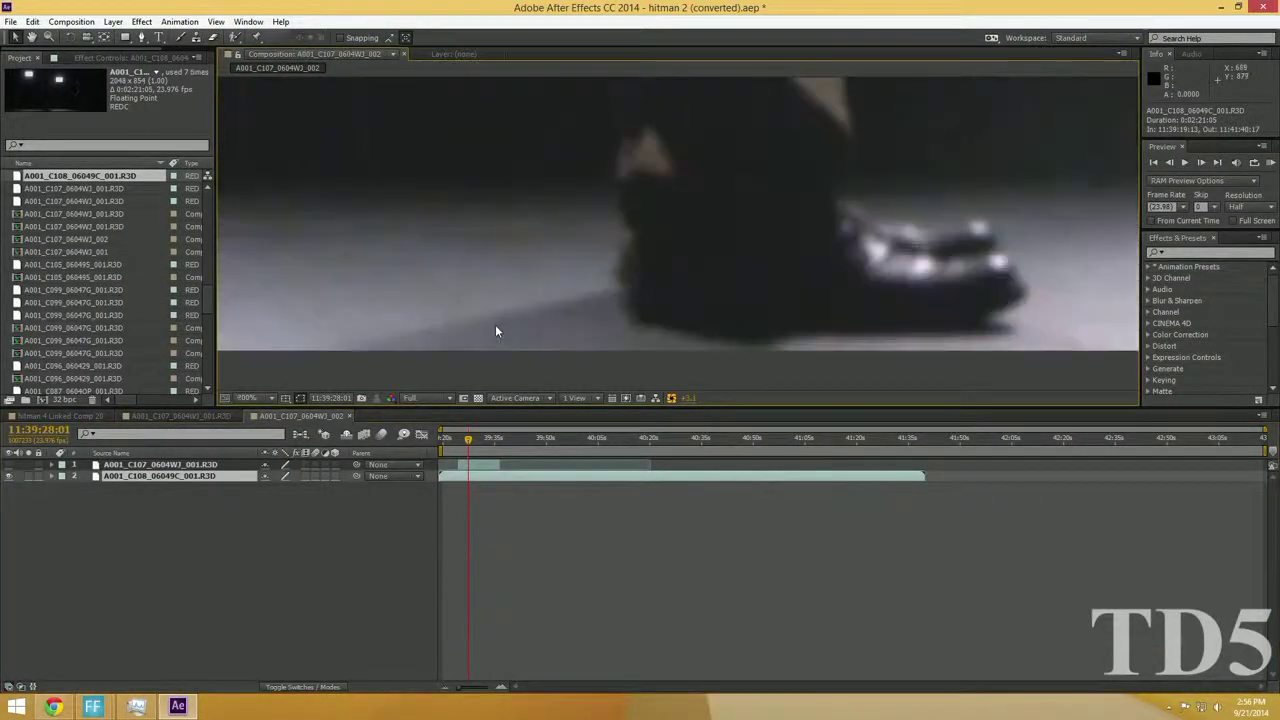
click(9, 466)
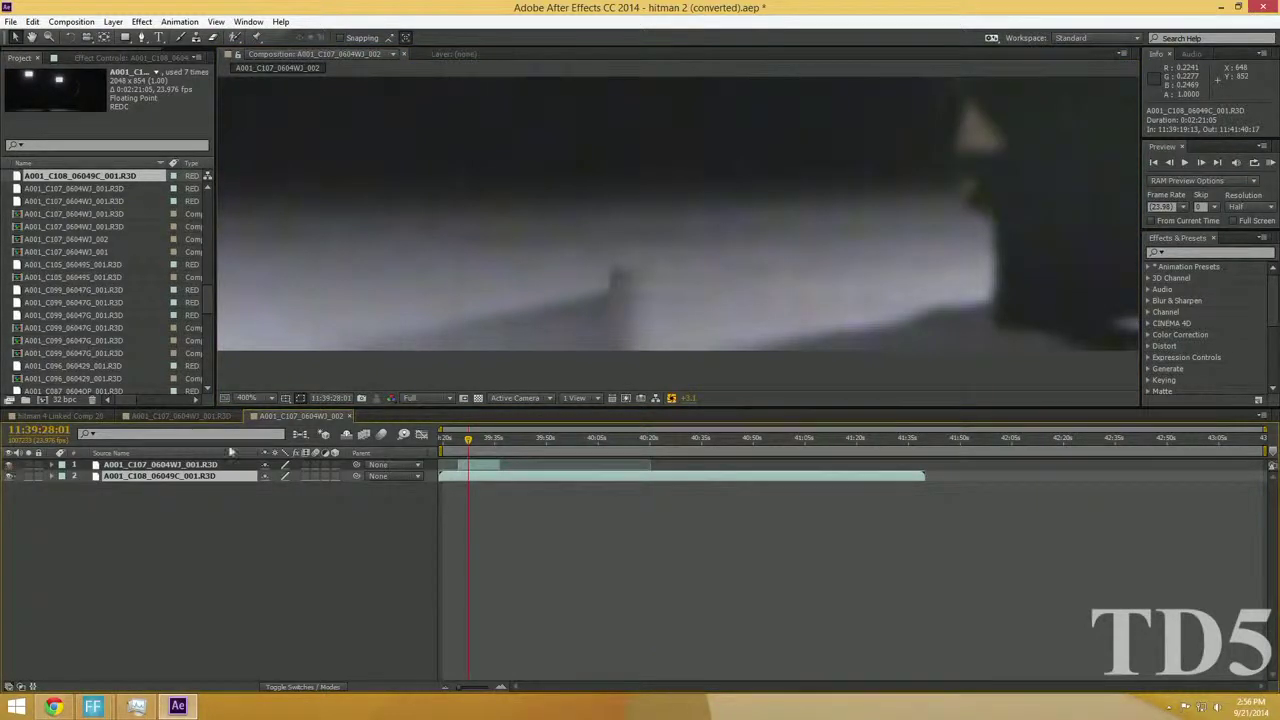
drag(679, 320, 564, 300)
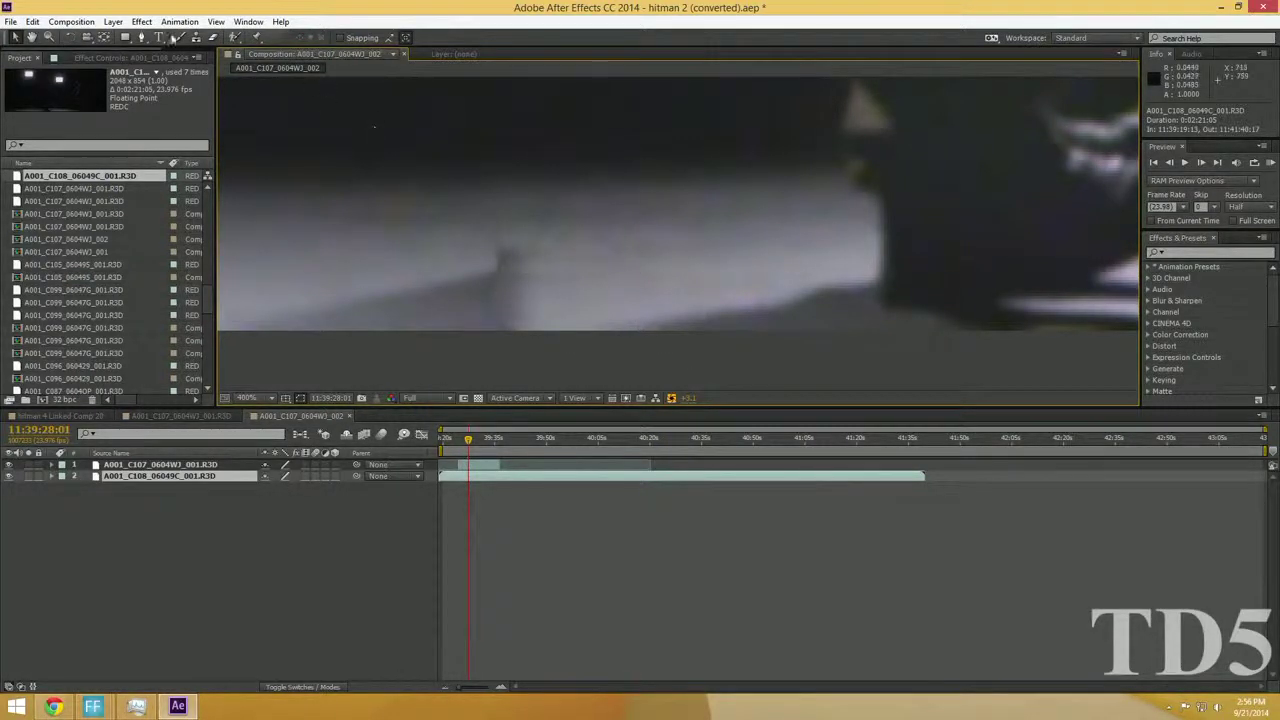
Duplicate the A001_C107_0604WJ_001.R3D layer and delete Mask 1 from the top copy
click(145, 37)
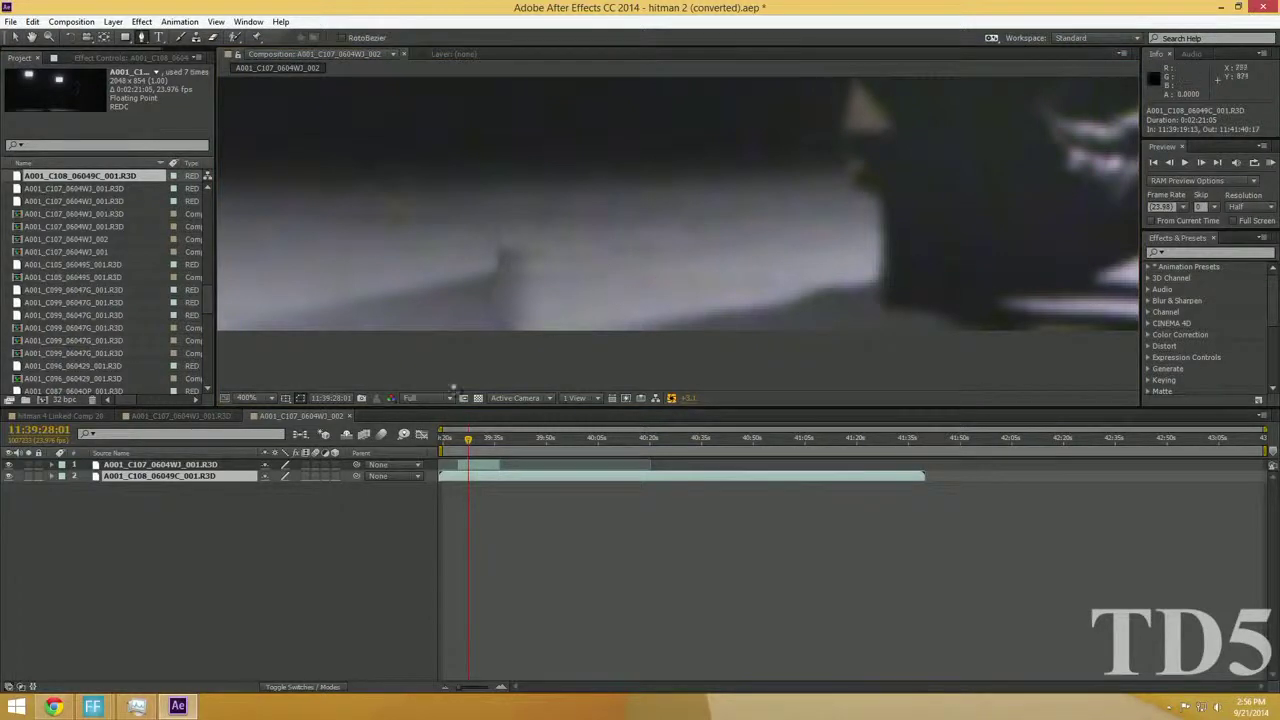
click(176, 466)
key(ctrl+d)
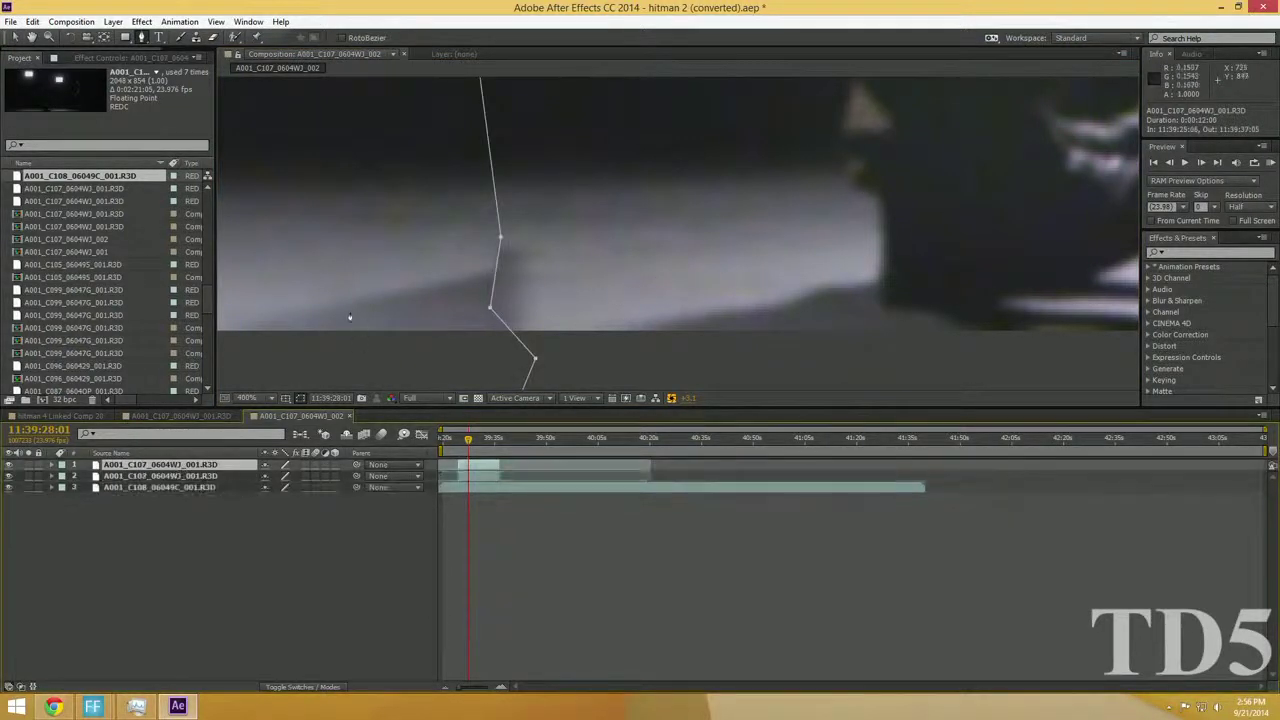
click(53, 466)
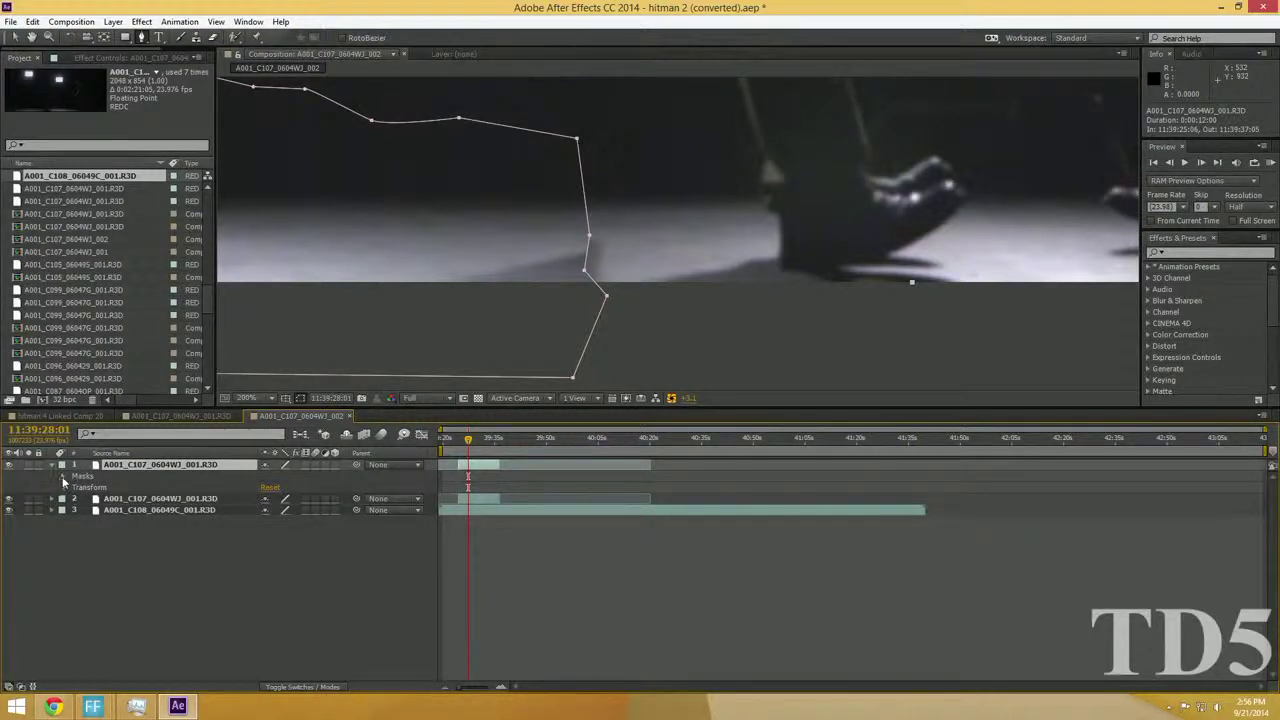
click(64, 479)
click(124, 489)
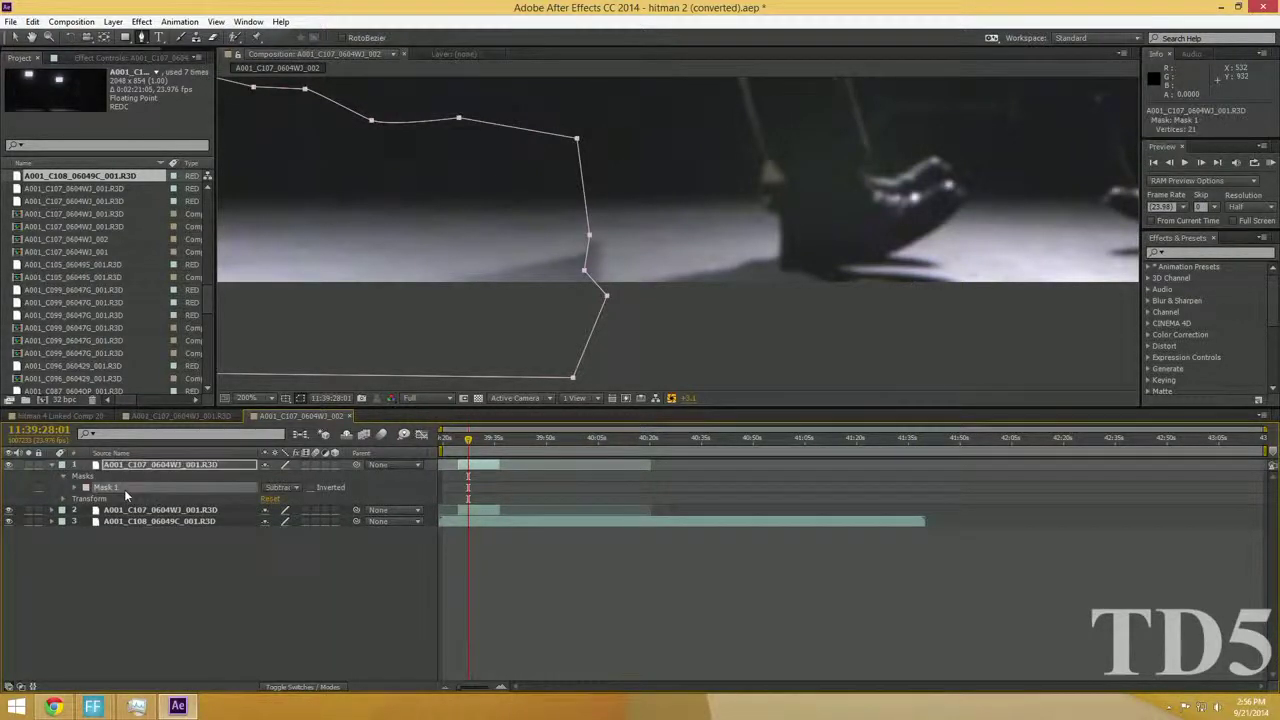
key(Delete)
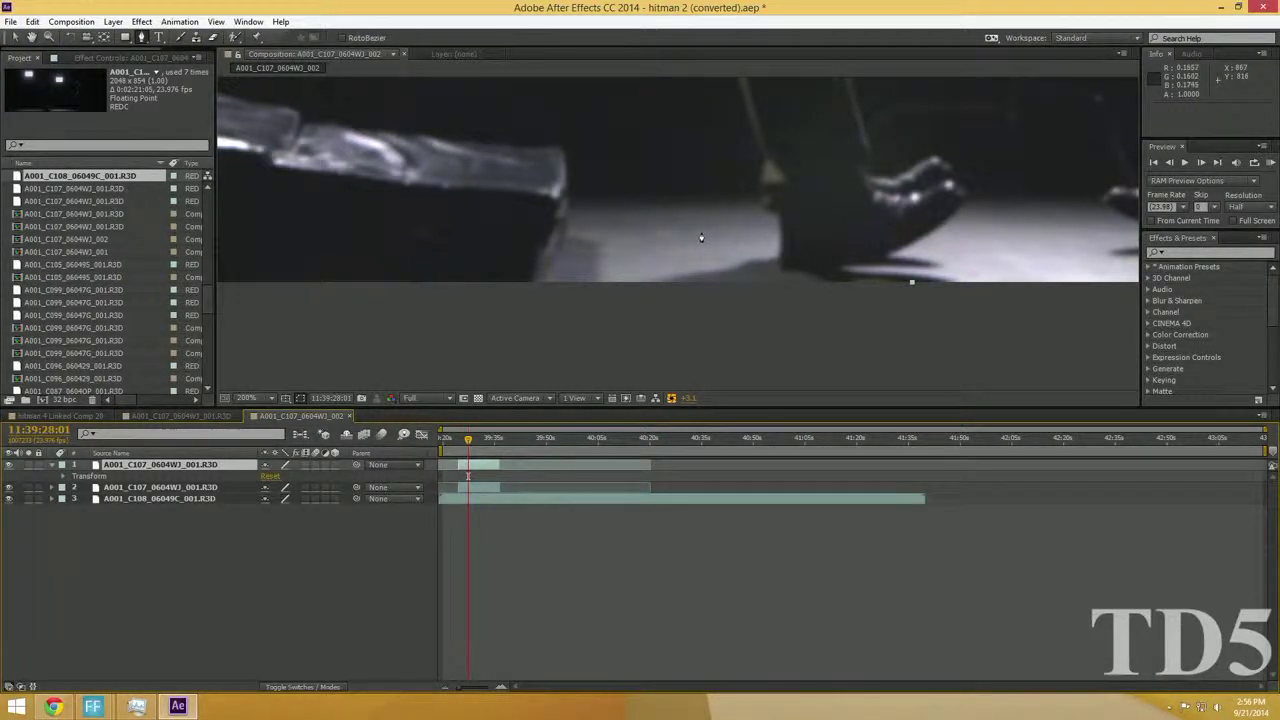
Draw a closed pen mask around the clean floor between the mat and the feet on the top A001_C107_0604WJ_001.R3D copy
click(700, 232)
click(652, 230)
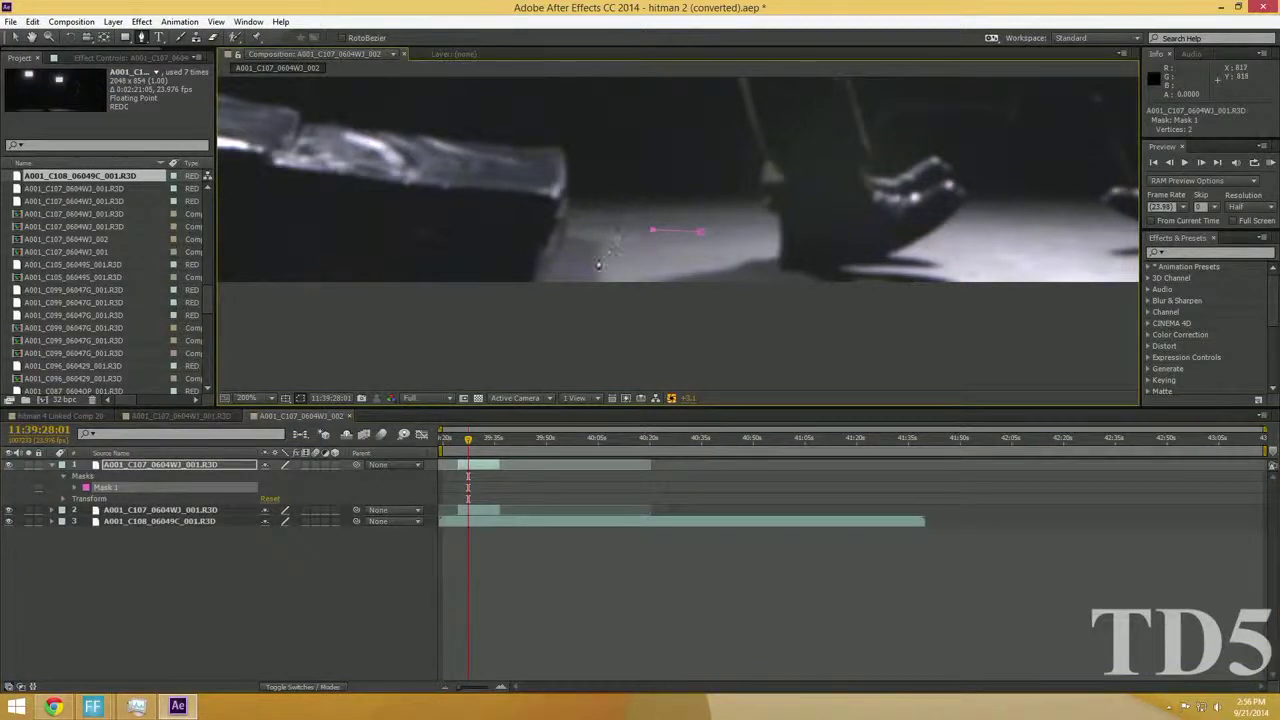
click(603, 262)
click(603, 275)
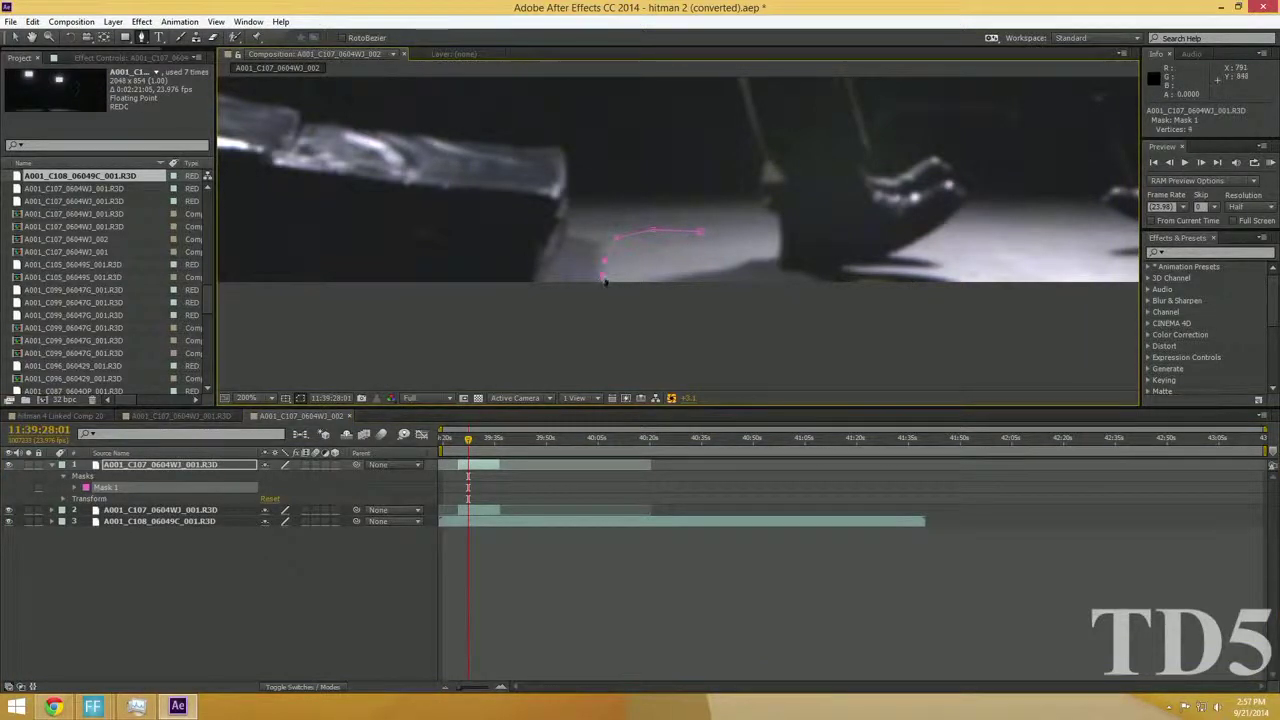
click(660, 276)
click(700, 232)
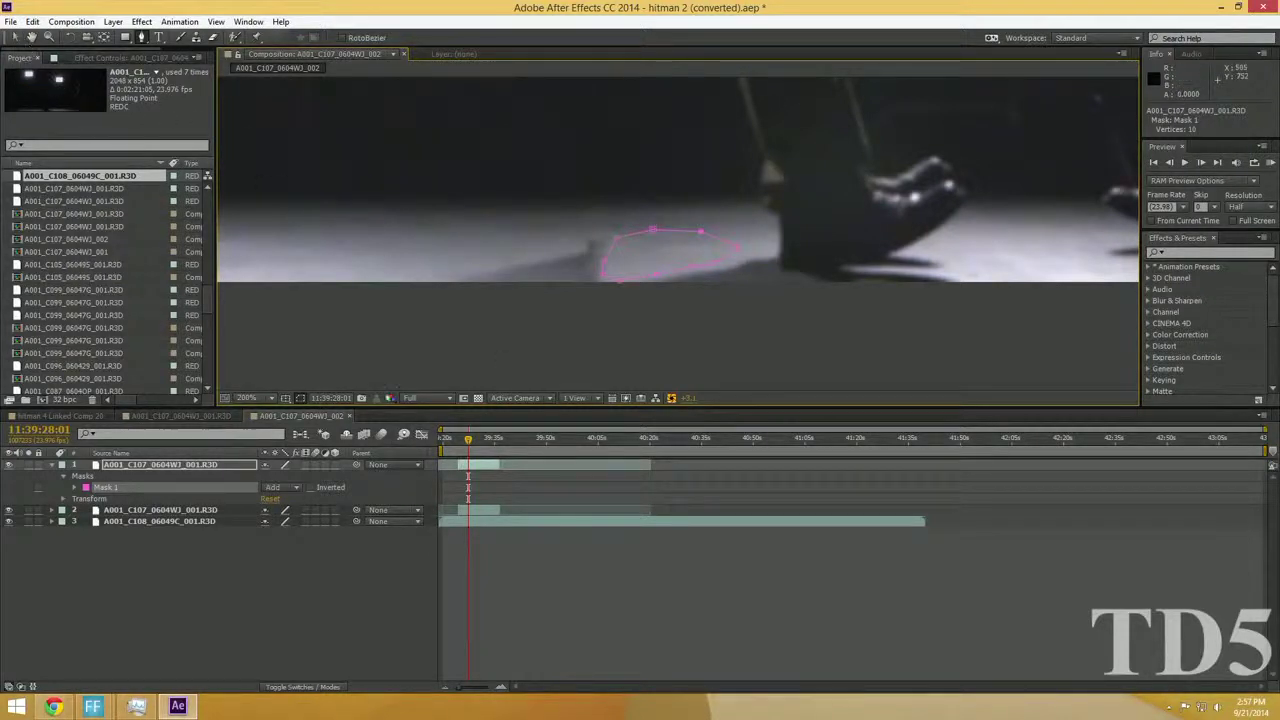
Move the masked floor patch over the leftover shadow, to a layer position of about 934.8, 437.3
click(16, 37)
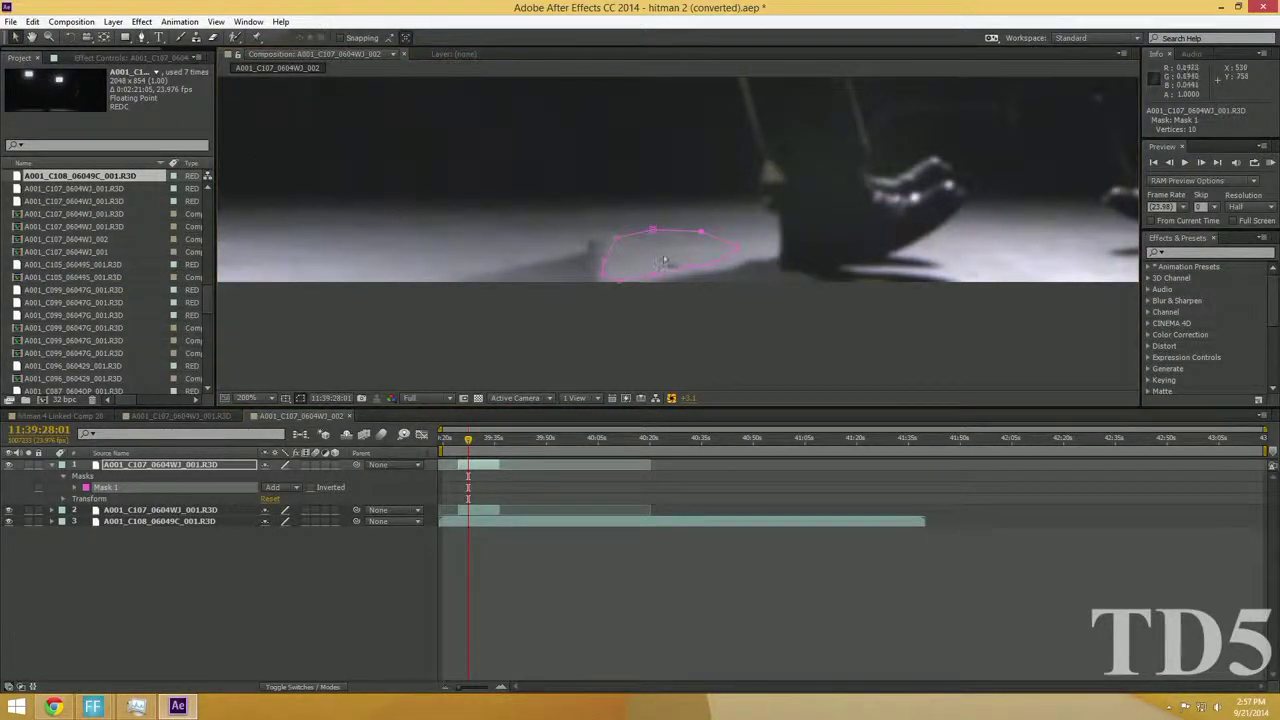
drag(626, 258, 556, 270)
click(719, 345)
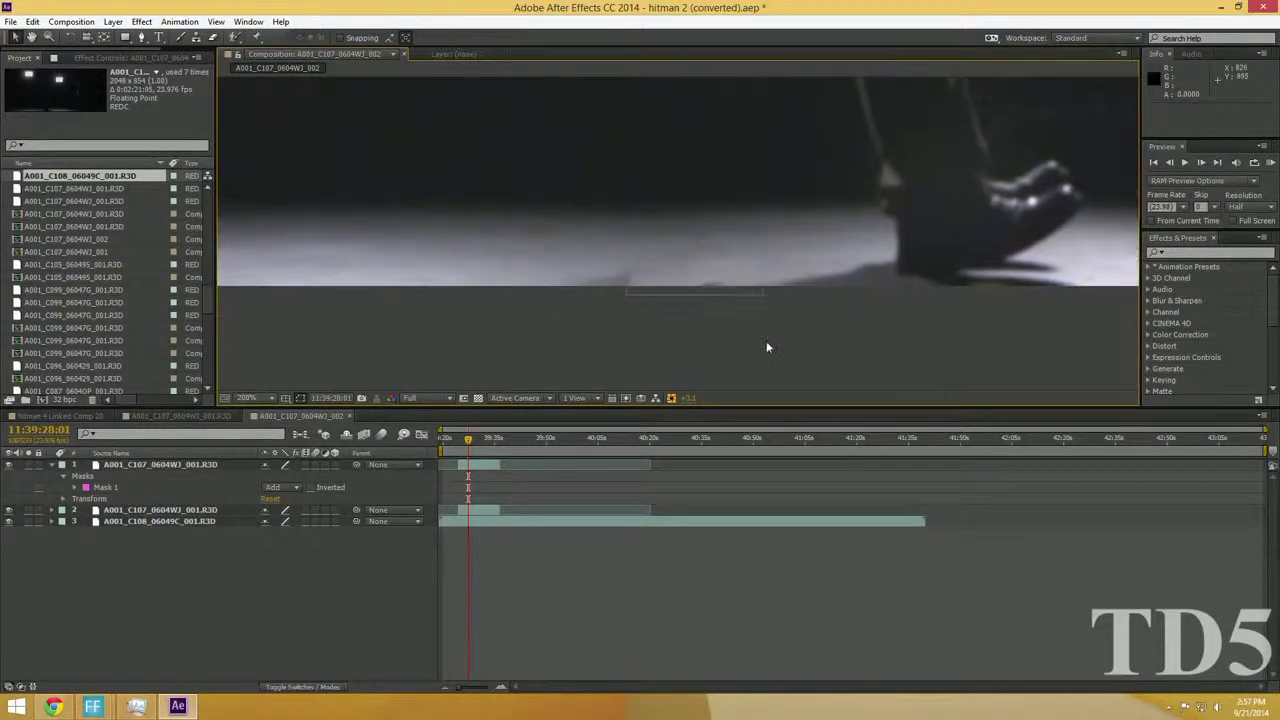
scroll(768, 347, up, 1)
drag(726, 325, 666, 337)
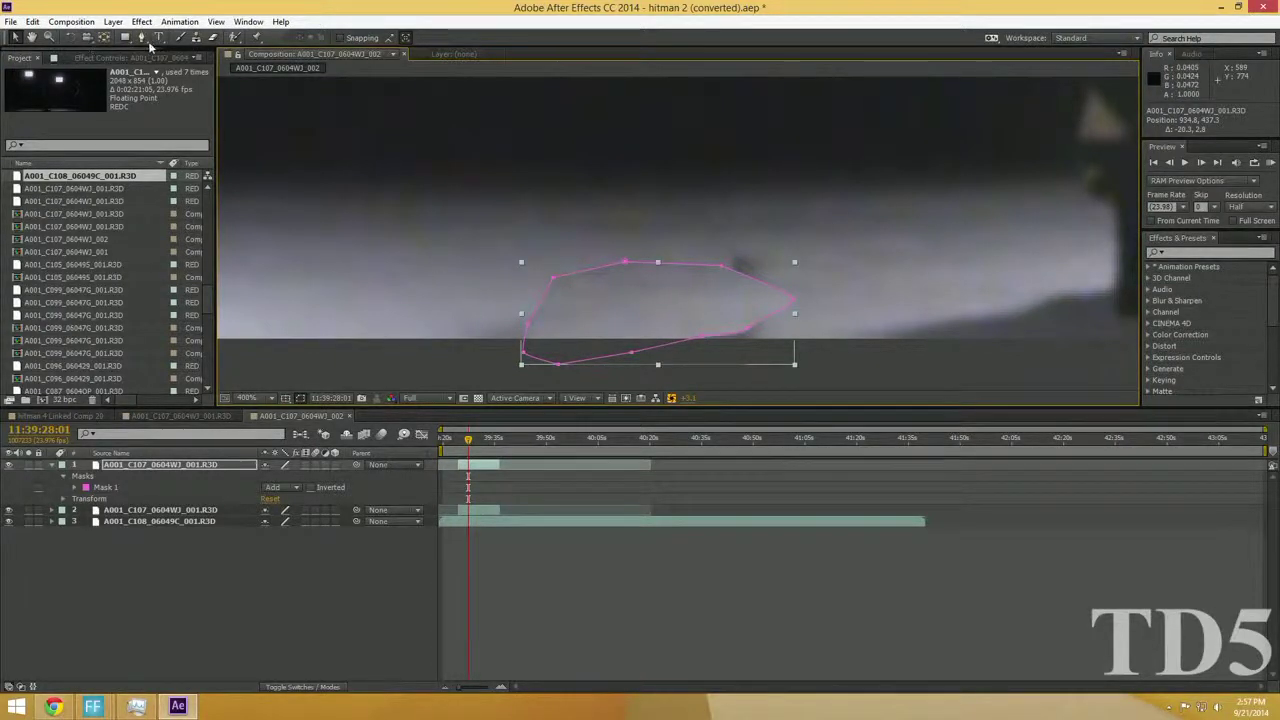
Reveal the top layer's transform properties and move its anchor point to the centre of the floor patch, about 841, 833
click(71, 506)
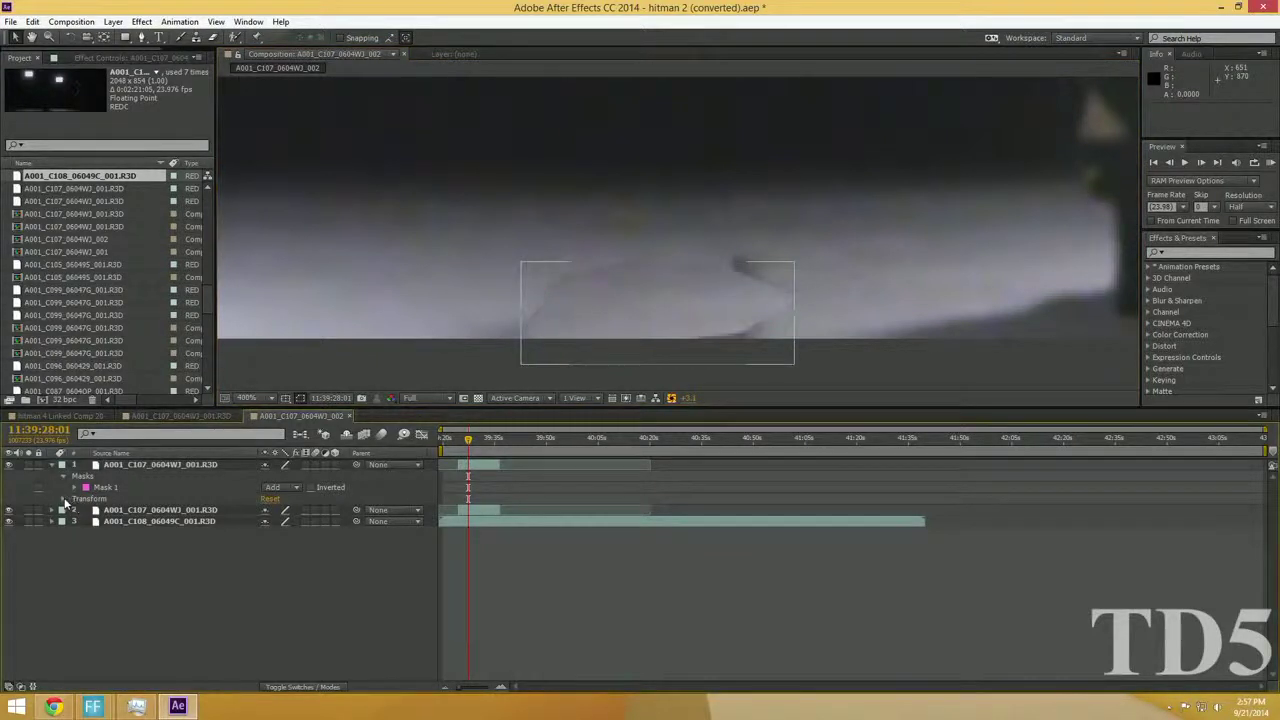
click(64, 498)
scroll(520, 323, down, 2)
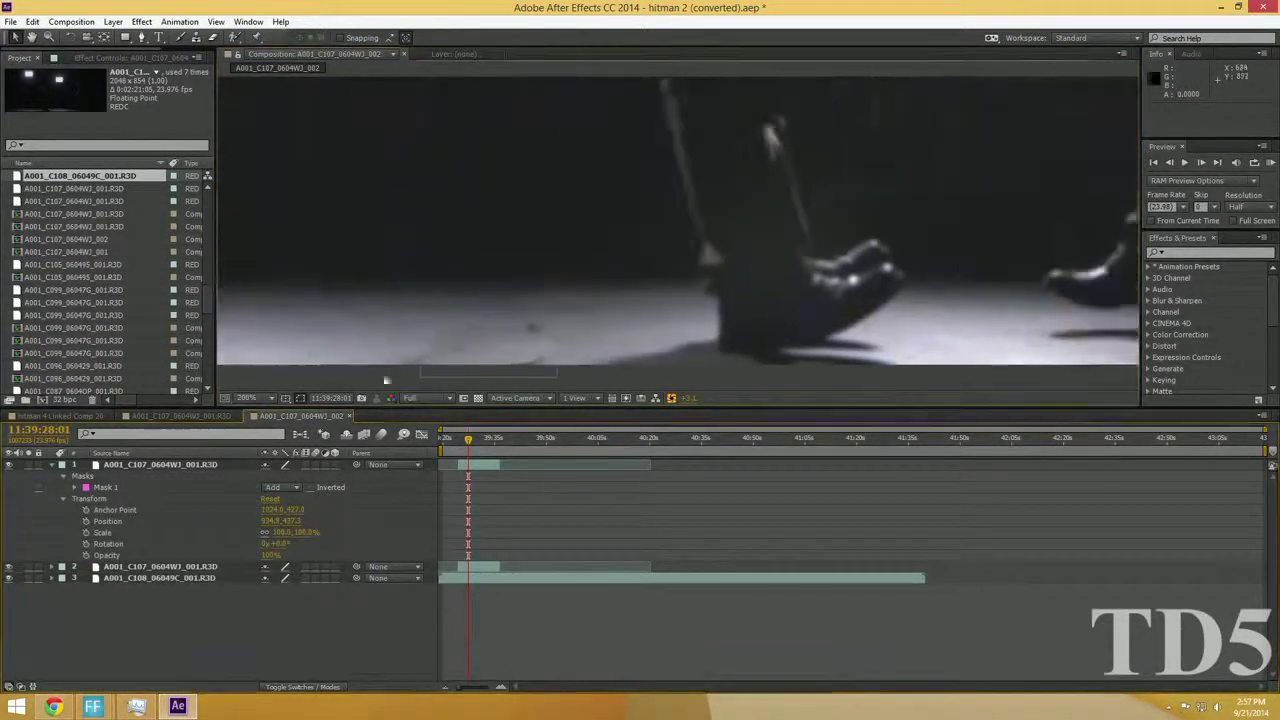
scroll(642, 290, down, 1)
scroll(498, 373, down, 1)
click(493, 467)
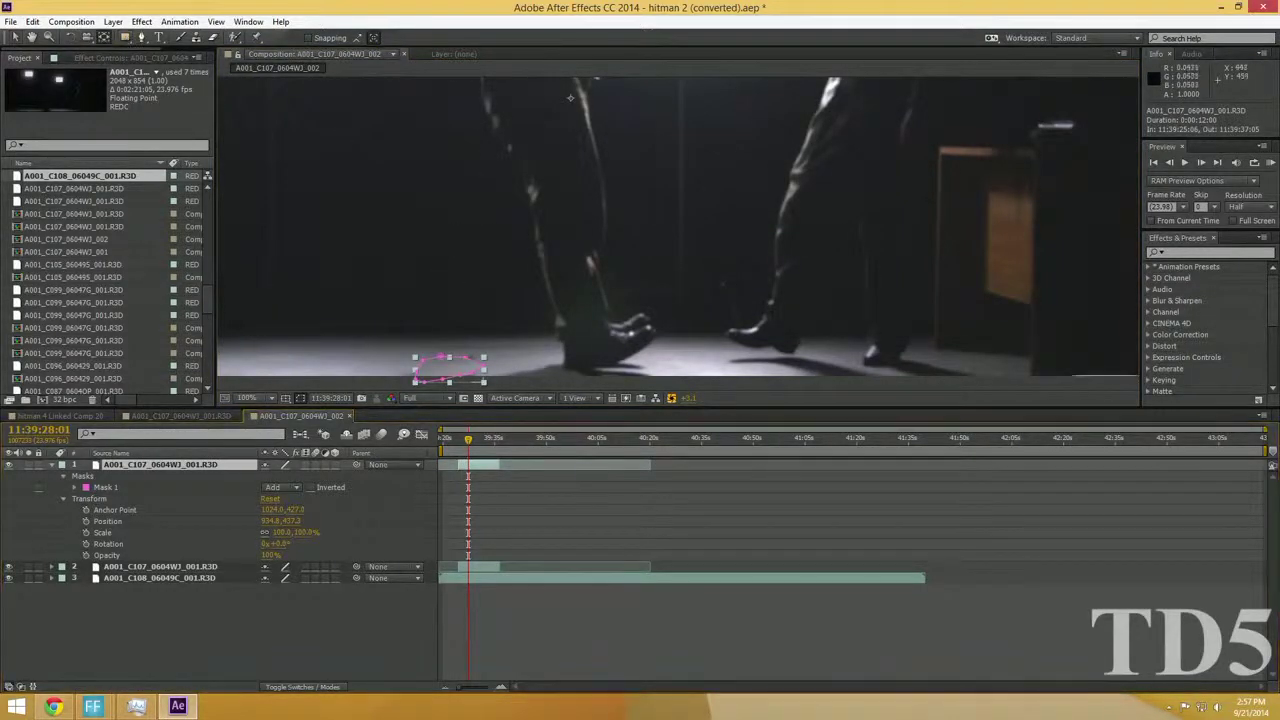
drag(569, 100, 470, 308)
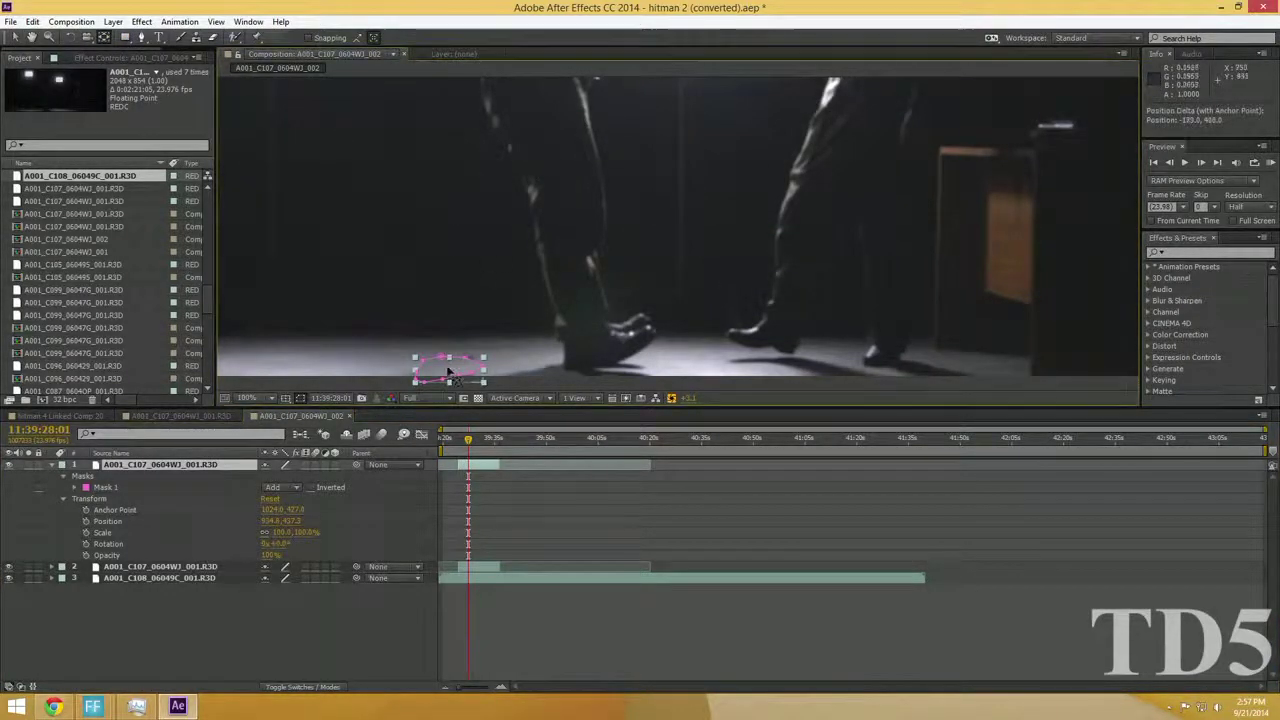
drag(450, 375, 448, 373)
scroll(735, 137, up, 4)
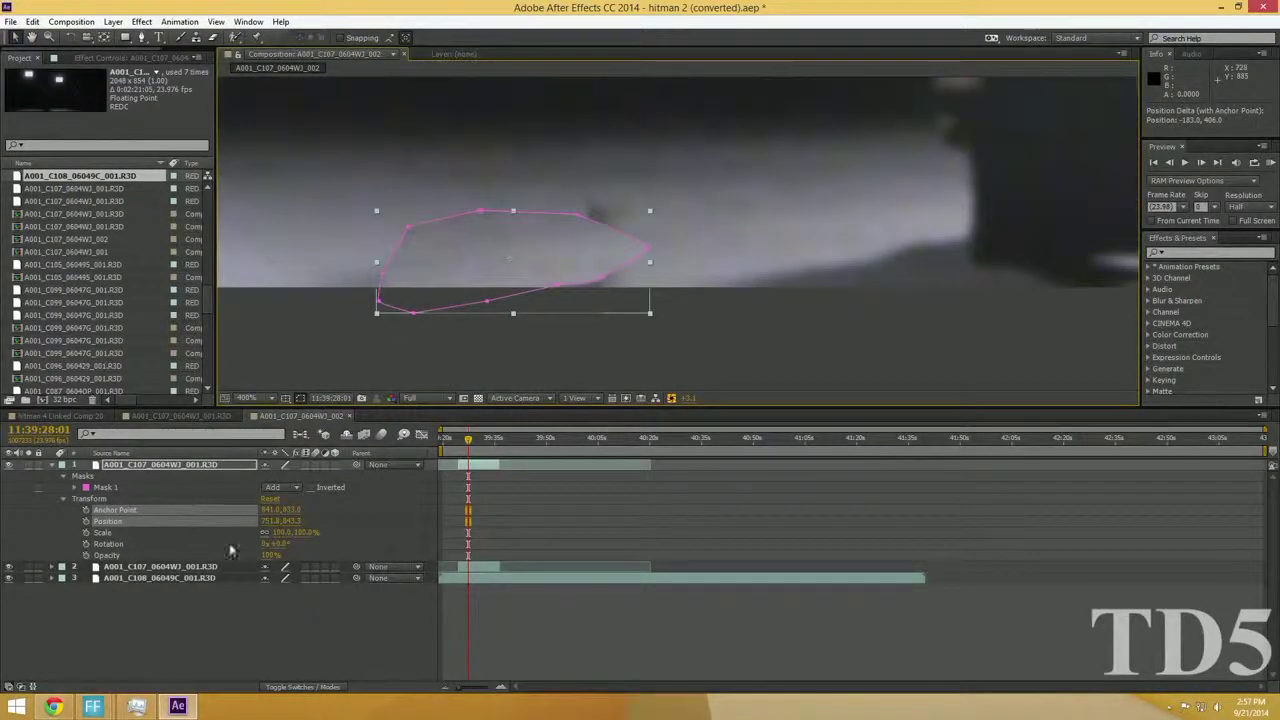
Scale the floor patch to 144%, shift it to about 768, 838, and rotate it about 7° over the shadow
drag(297, 540, 331, 535)
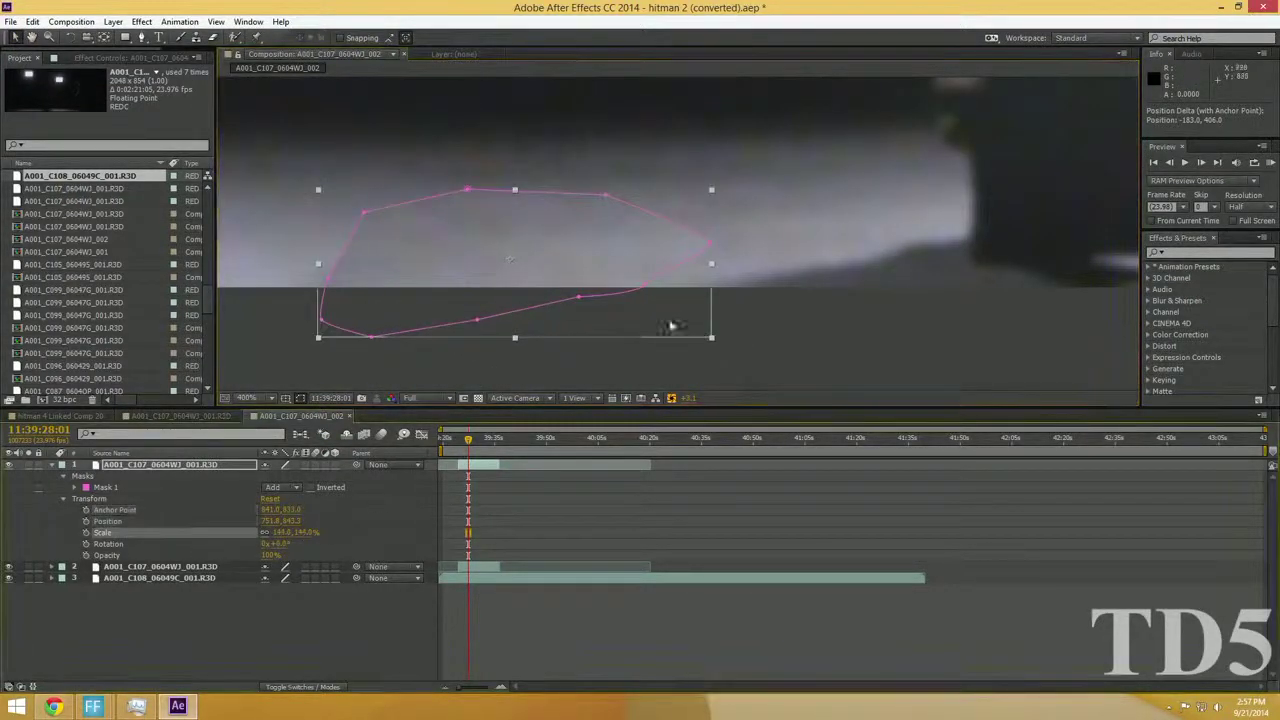
drag(526, 248, 569, 234)
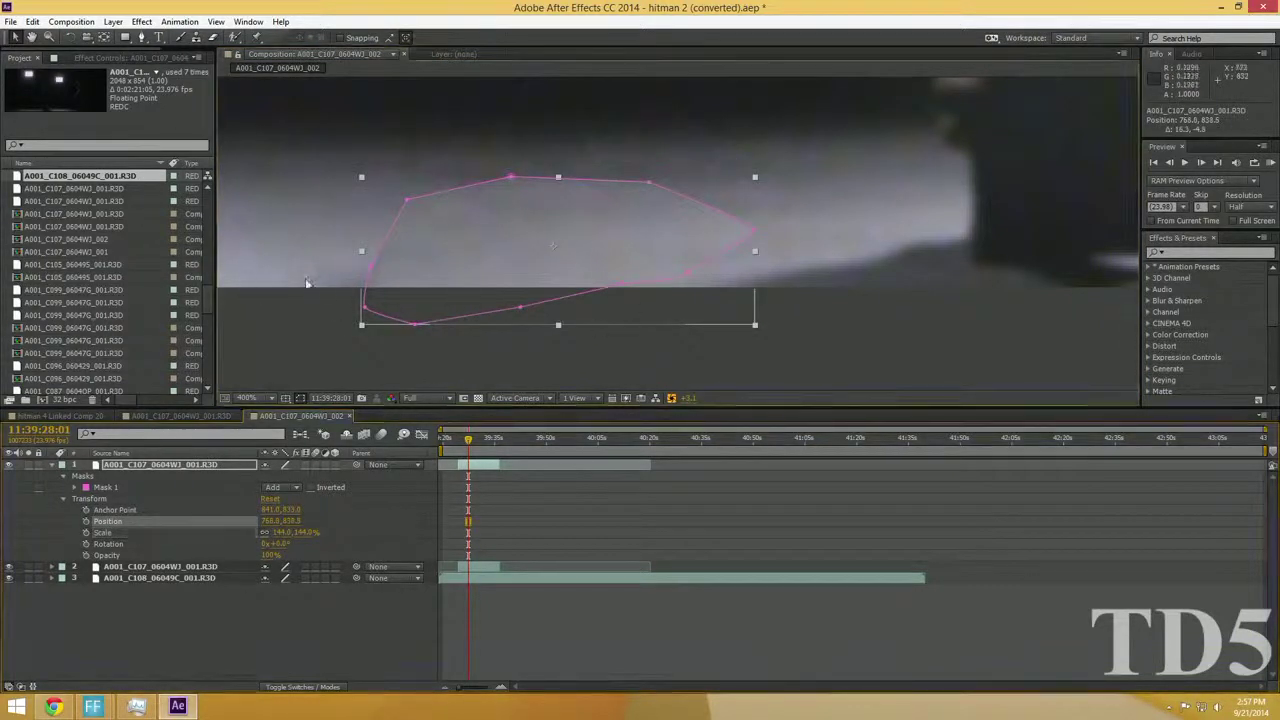
key(w)
drag(400, 271, 416, 240)
click(888, 348)
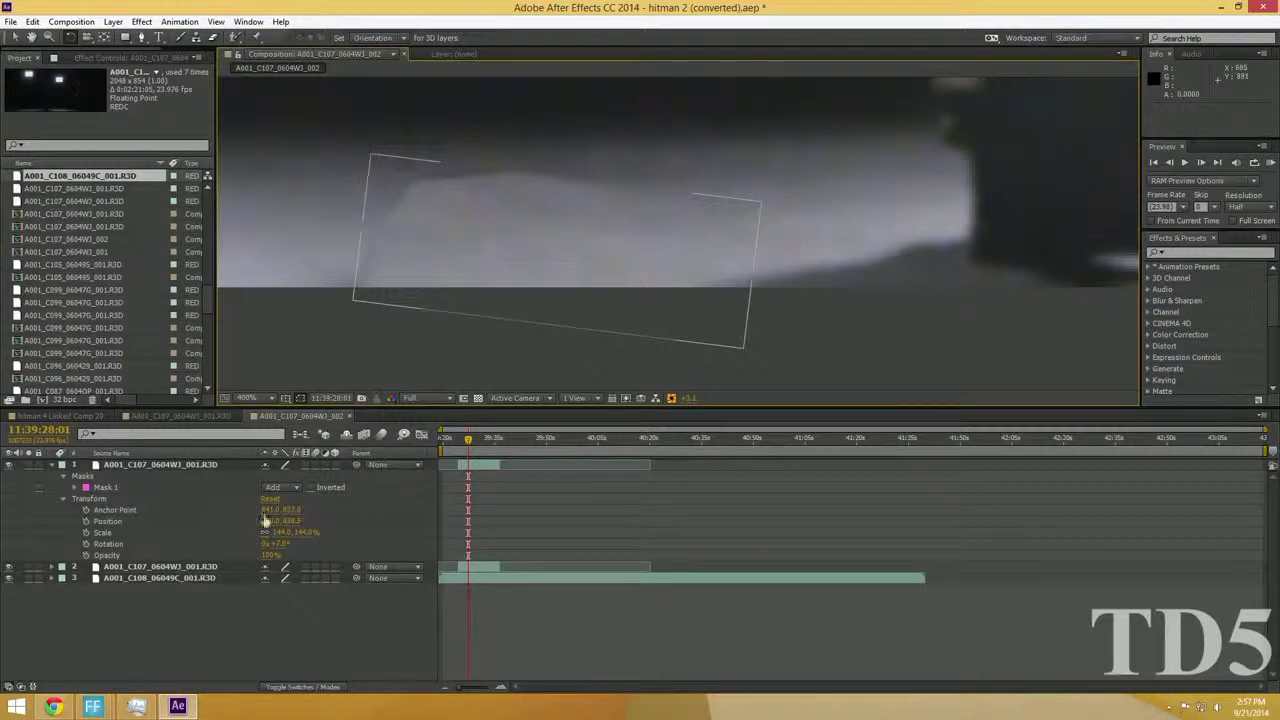
Set the feather of Mask 1 on the floor patch to 20 pixels
click(74, 488)
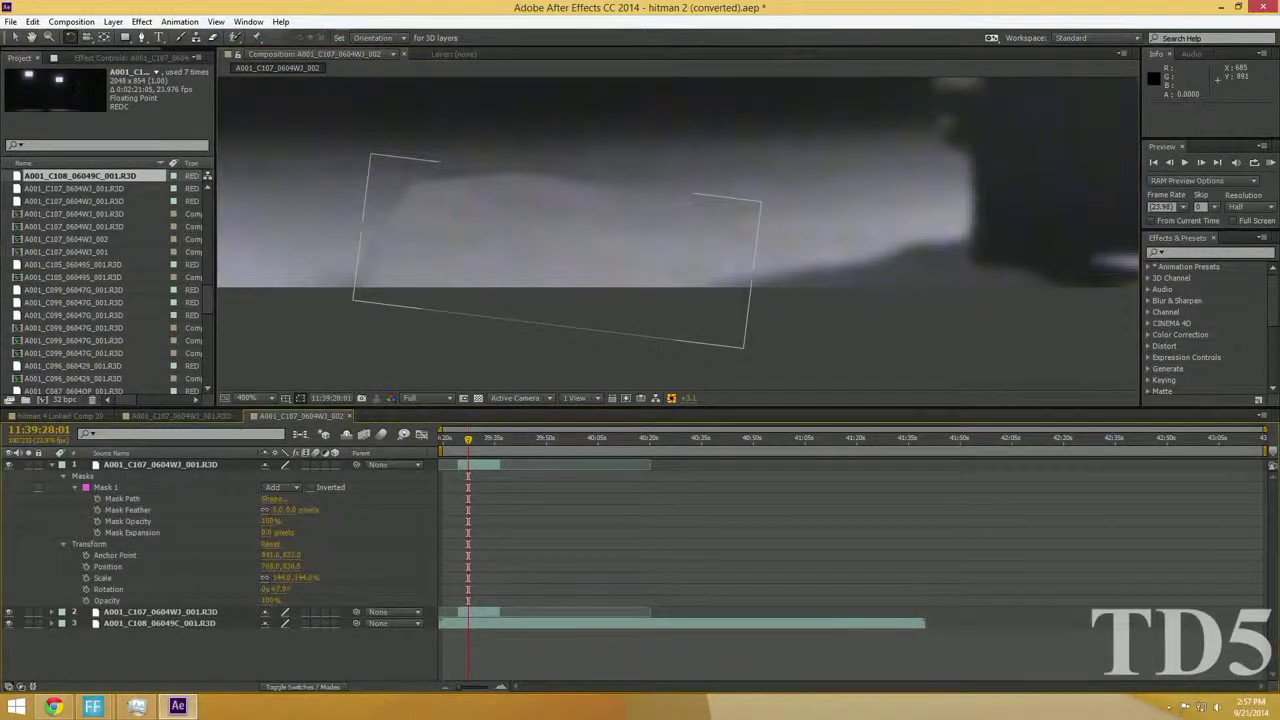
click(279, 510)
text(20)
key(Return)
click(973, 345)
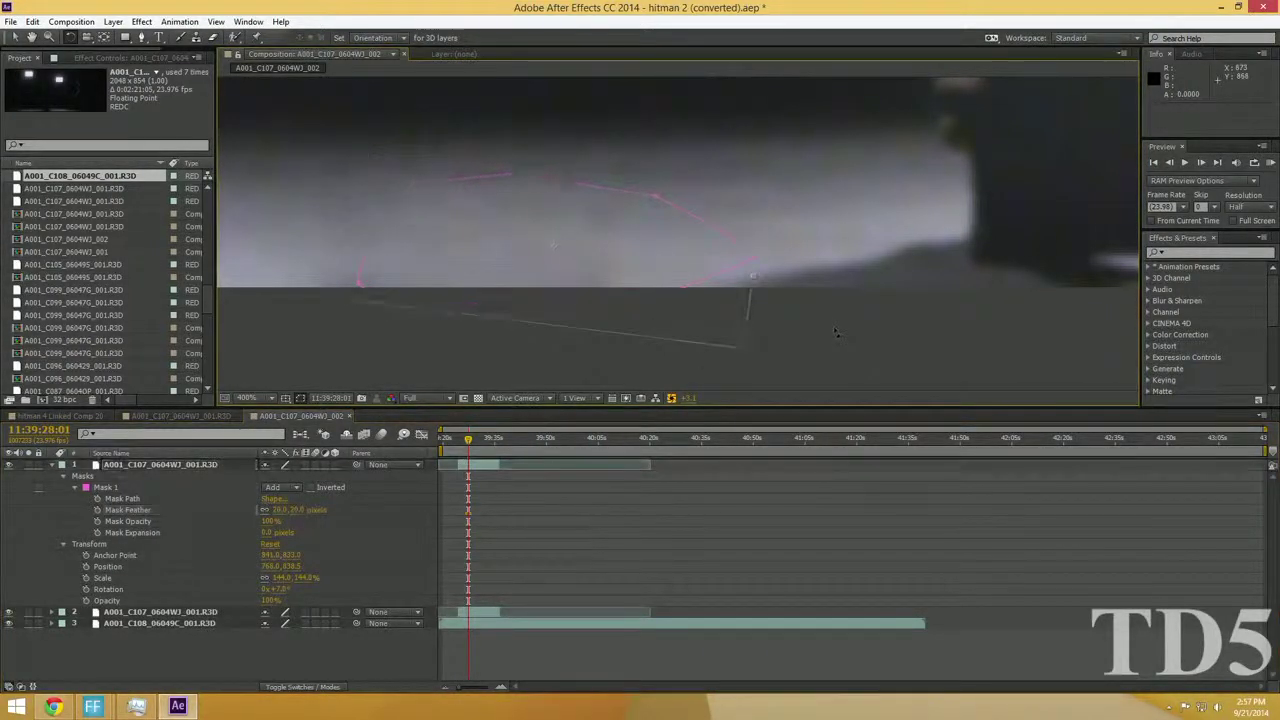
Examine how the feathered patch blends with the surrounding floor, both close up and in the full frame
scroll(754, 276, down, 2)
drag(663, 349, 732, 398)
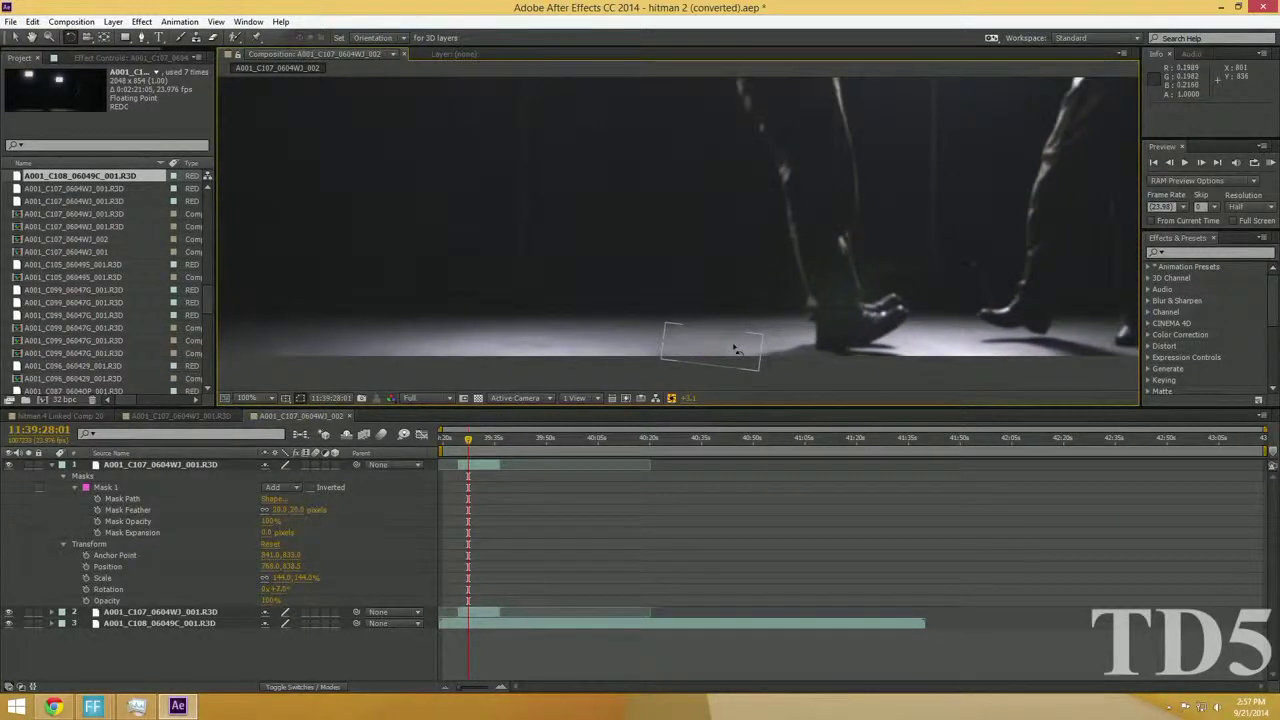
scroll(734, 348, down, 2)
drag(750, 347, 869, 295)
scroll(640, 378, up, 1)
scroll(610, 305, up, 2)
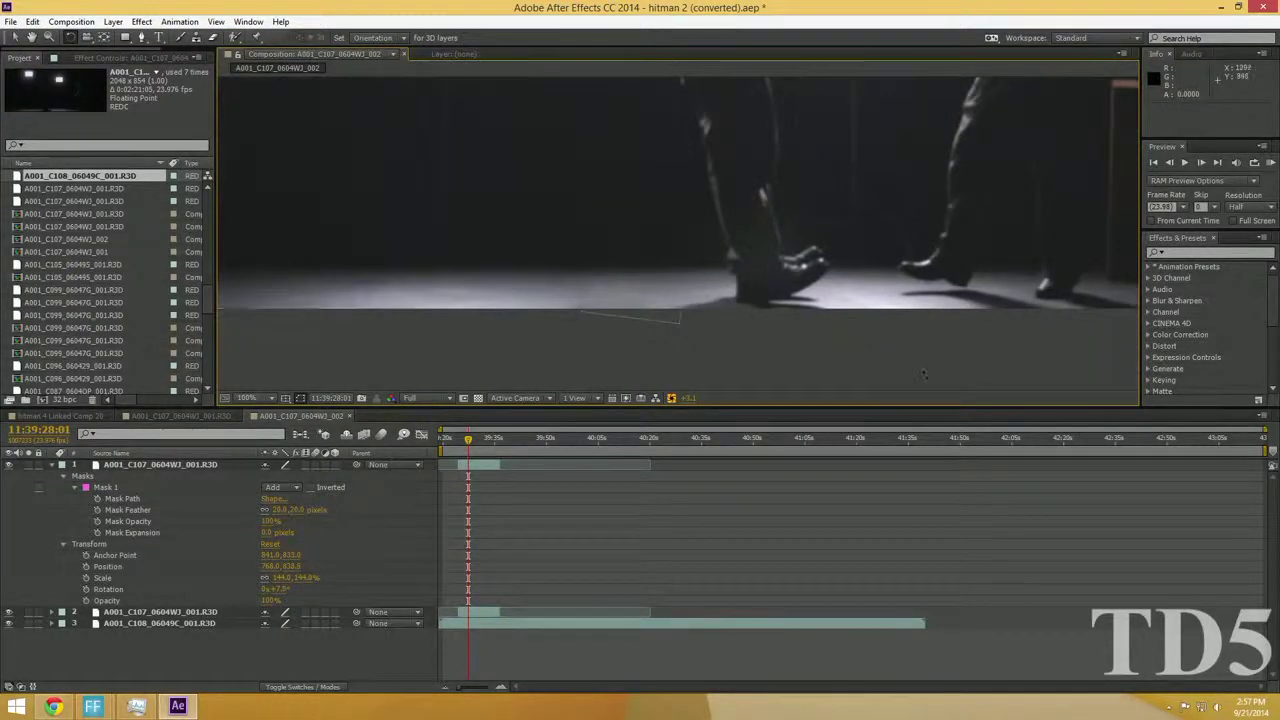
click(18, 38)
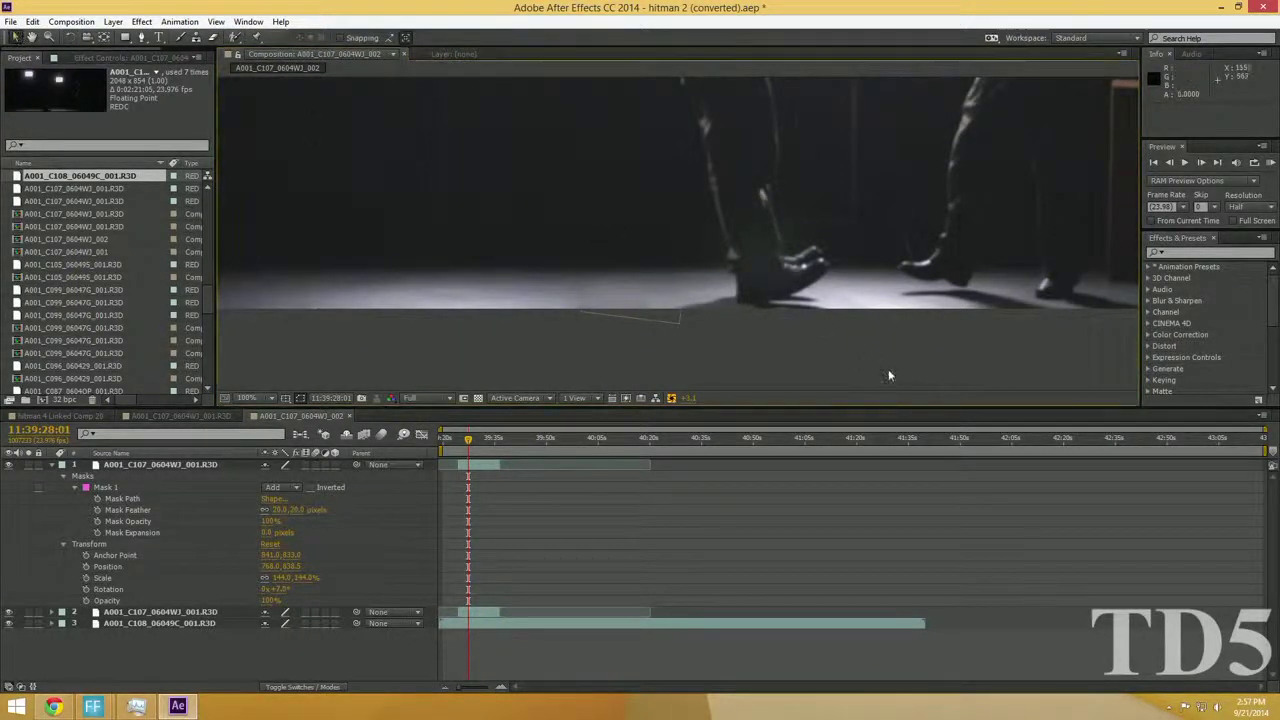
scroll(880, 370, down, 2)
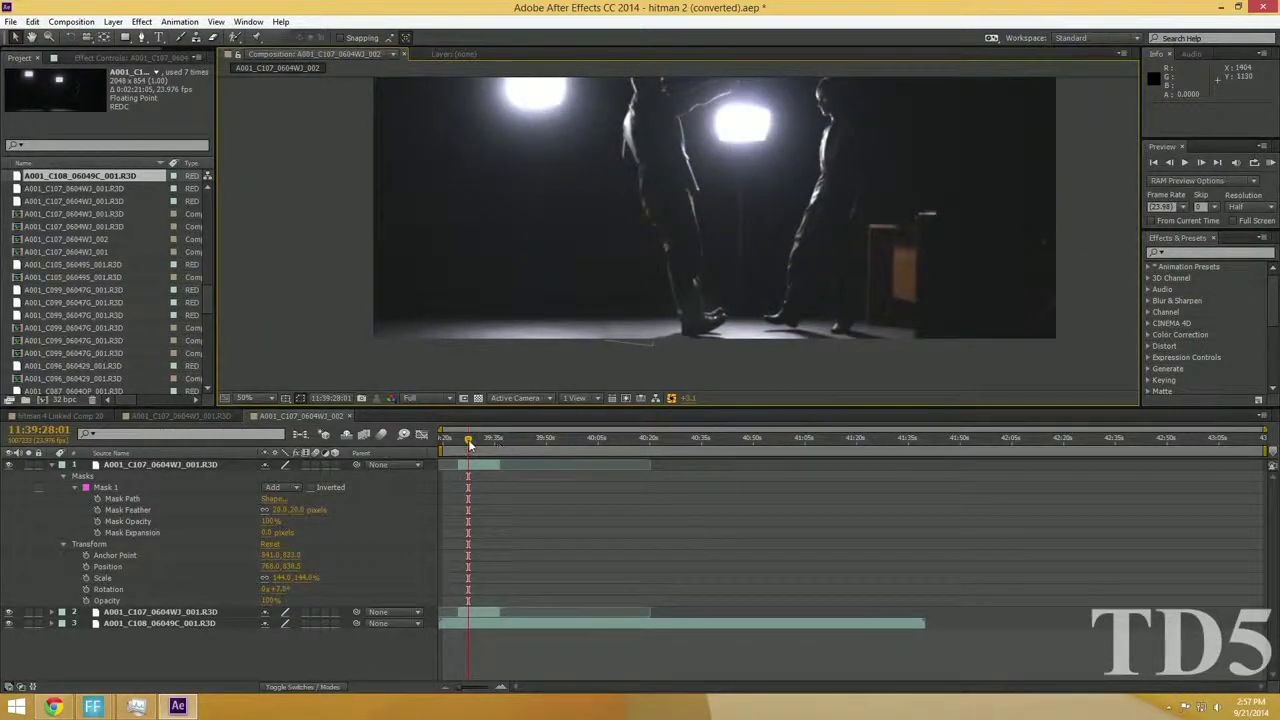
Play and scrub through the shot to check that the patched floor holds up while the man falls
drag(469, 445, 431, 456)
click(57, 465)
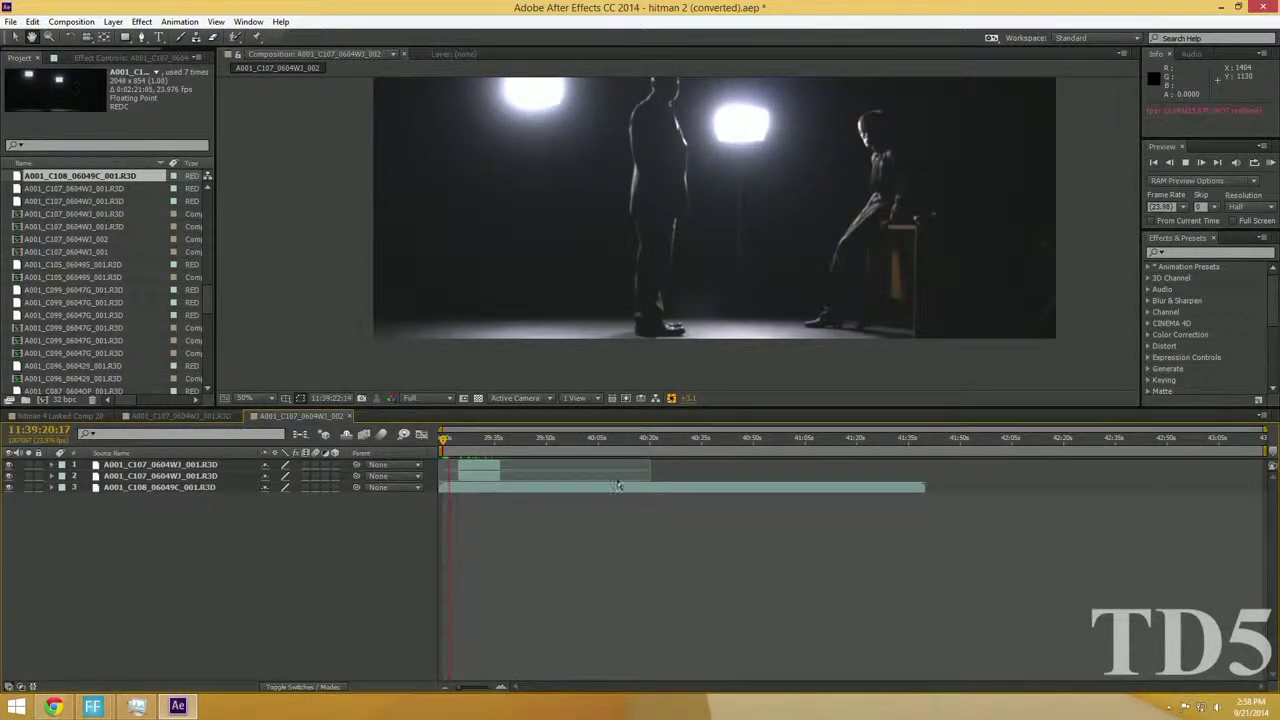
click(455, 440)
drag(460, 440, 461, 438)
key(space)
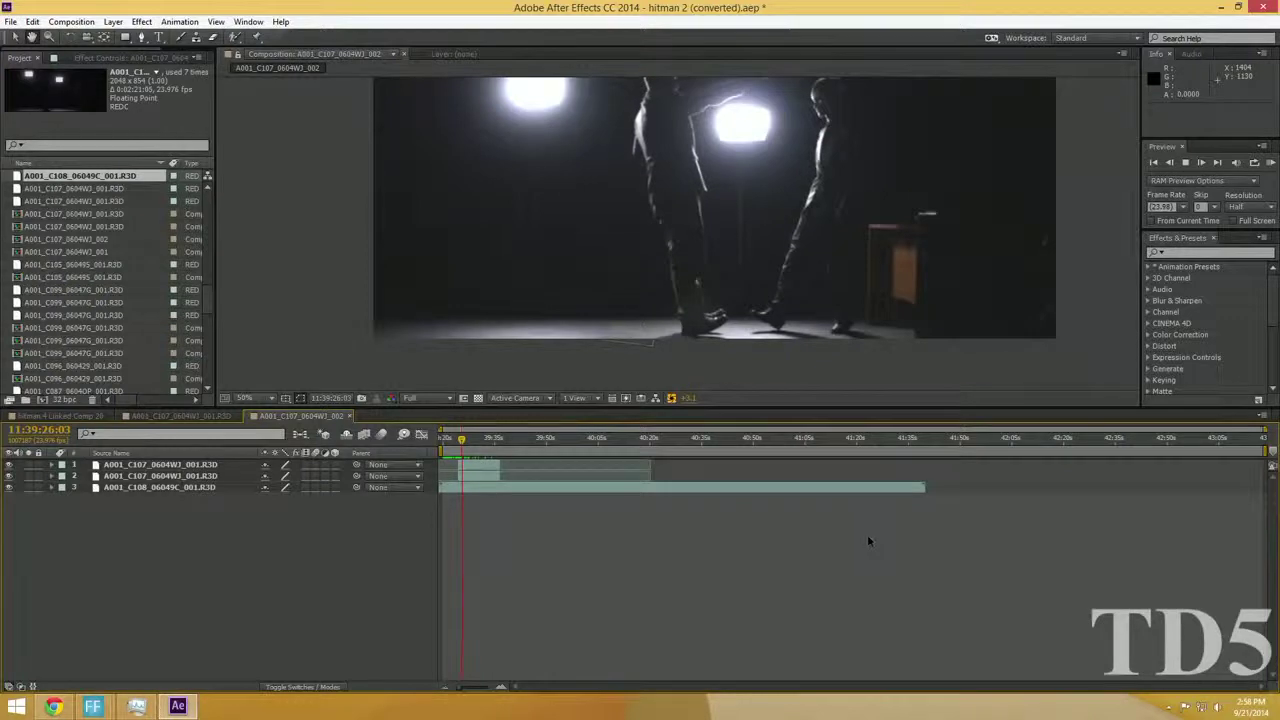
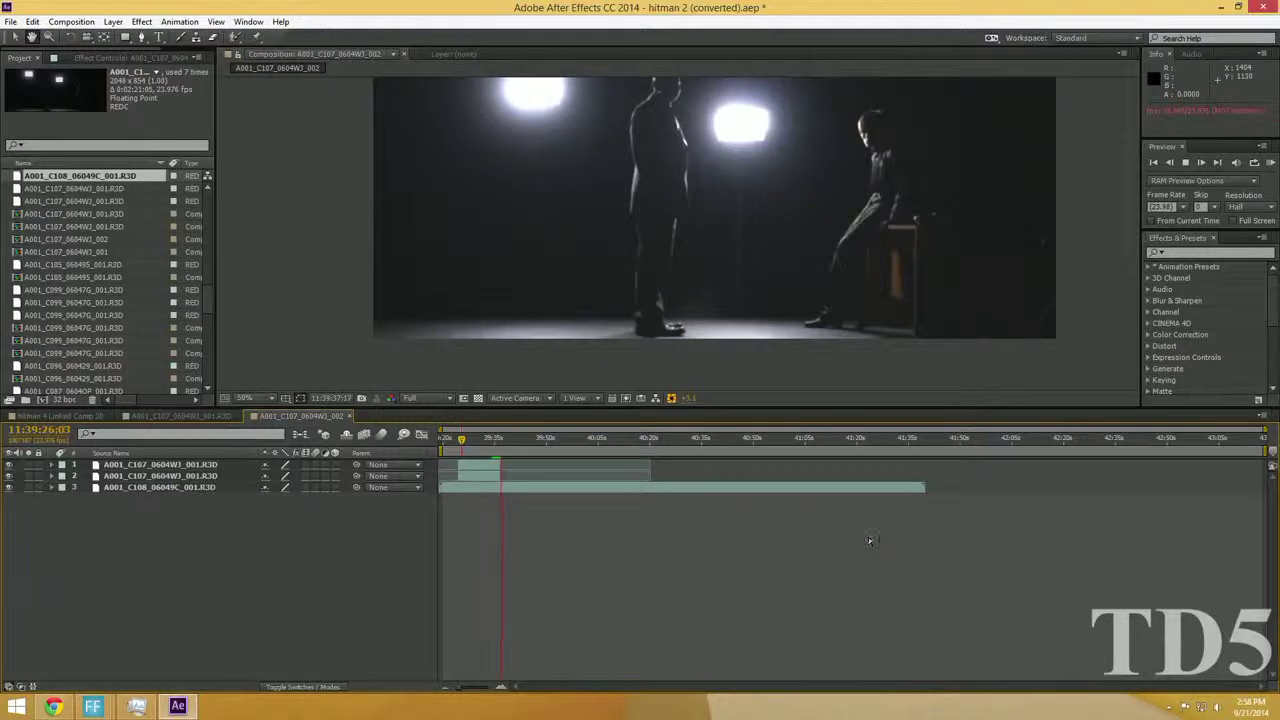
drag(505, 437, 463, 436)
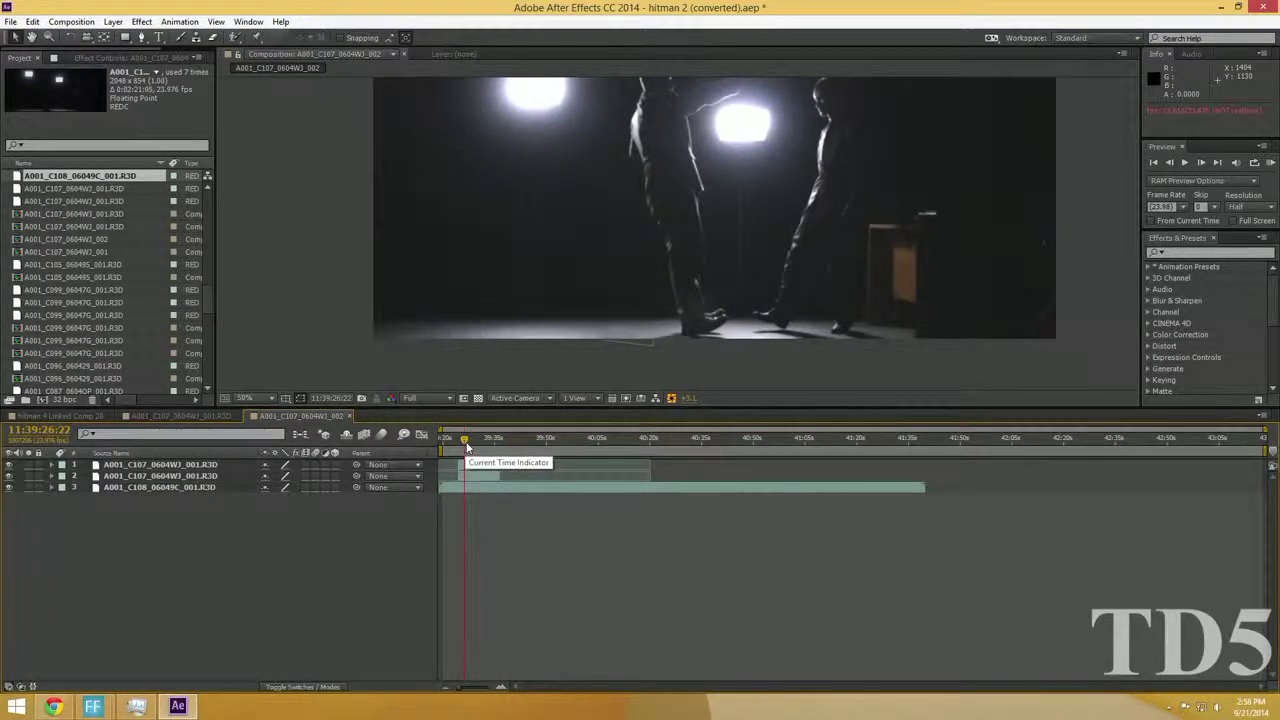
drag(466, 442, 500, 423)
scroll(708, 380, up, 1)
drag(708, 375, 849, 332)
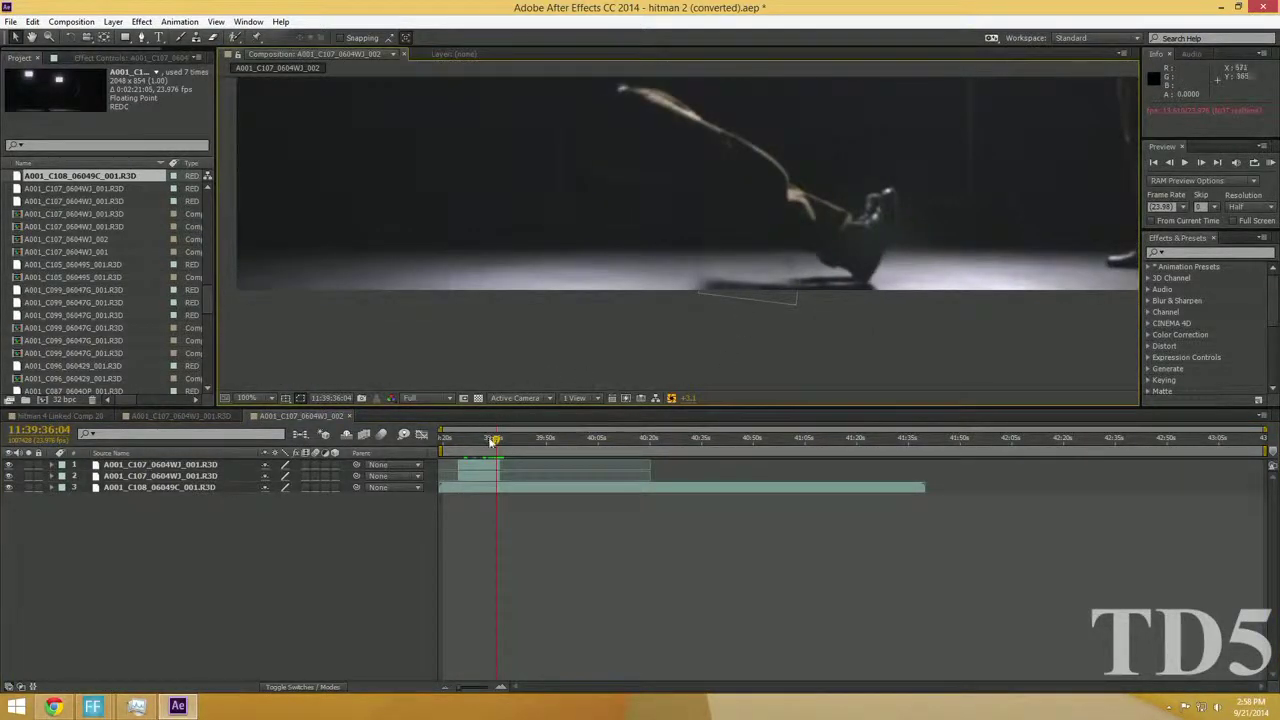
drag(493, 441, 477, 439)
scroll(486, 349, down, 2)
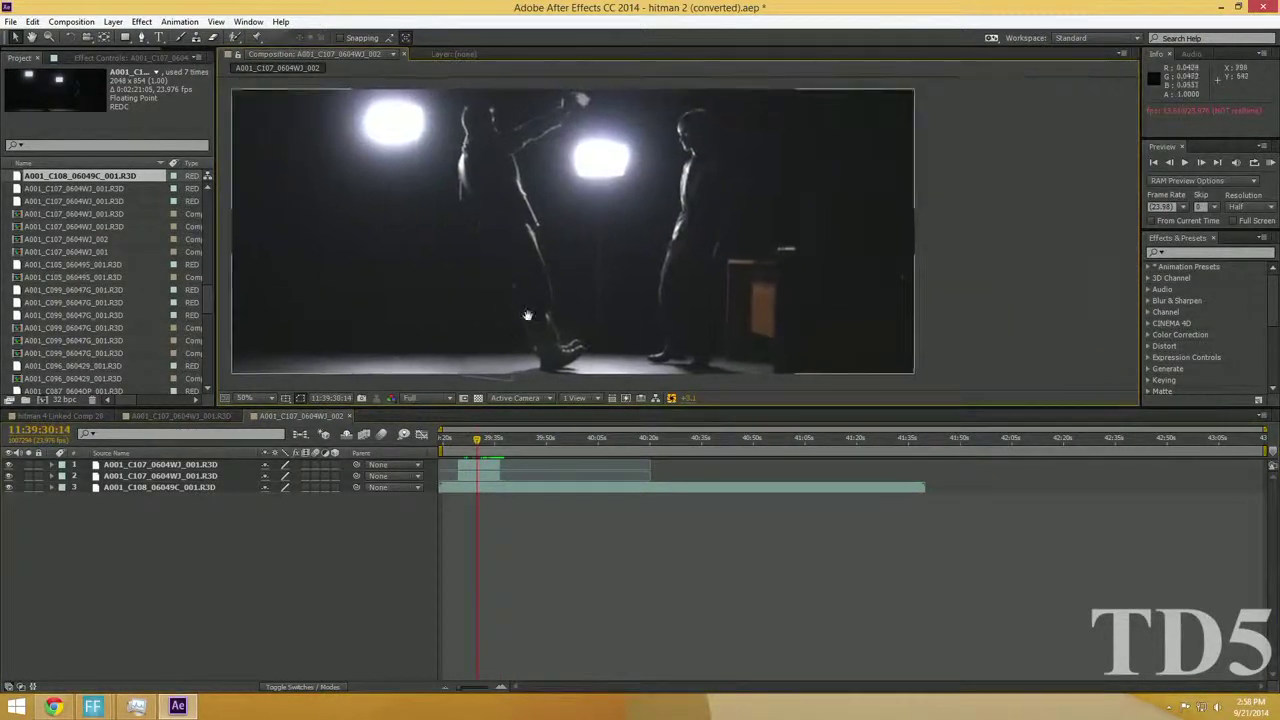
drag(527, 316, 655, 286)
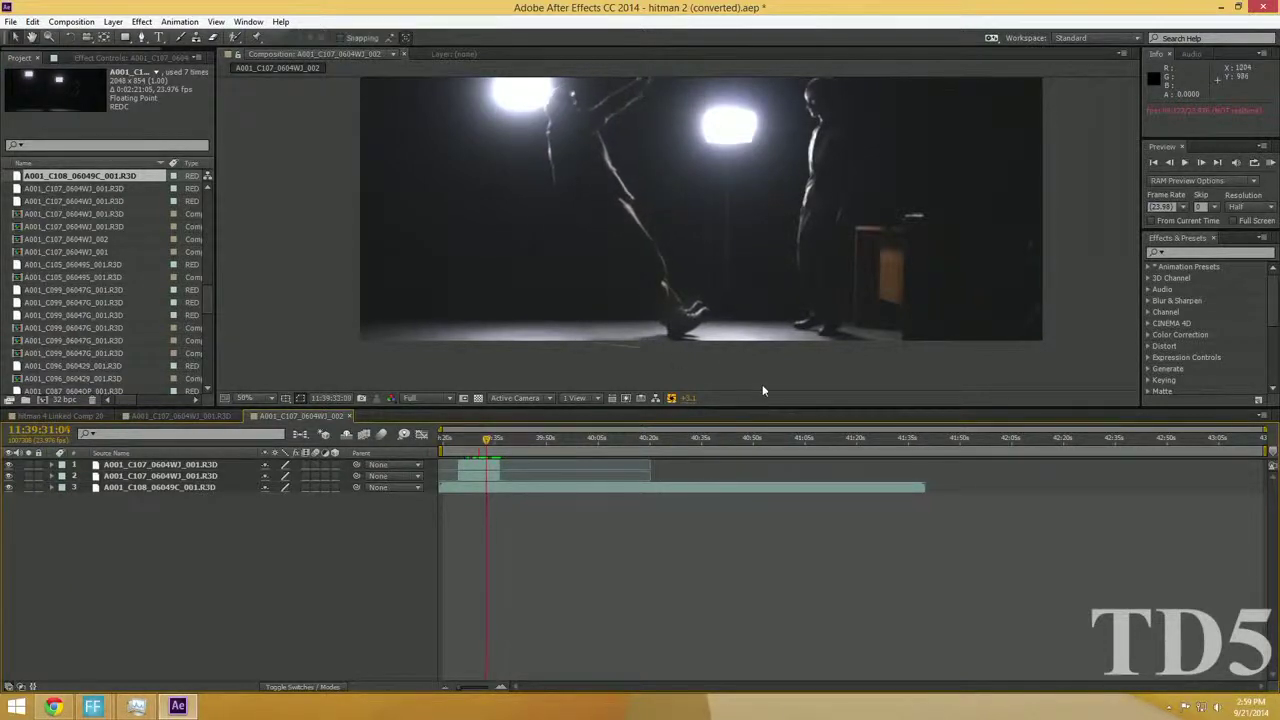
Create a composition-sized solid with colour 000000 and move the current time to 11:39:55:22
click(113, 21)
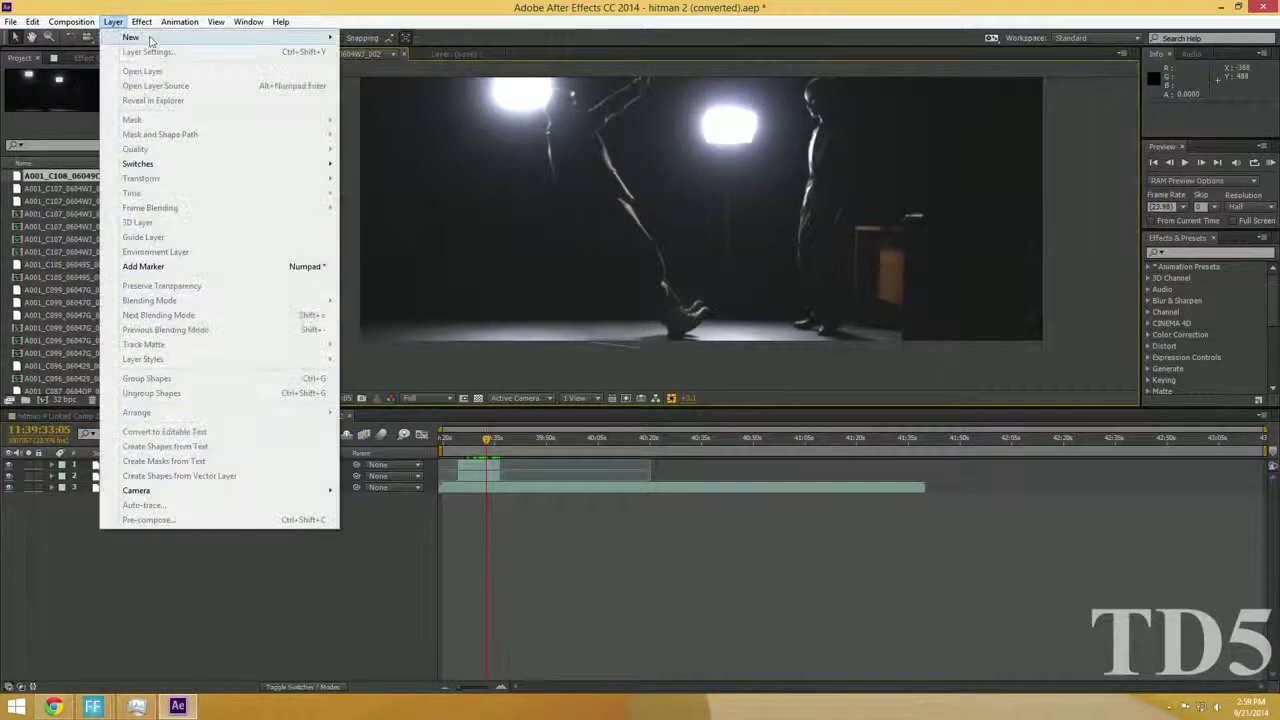
mouse_move(150, 40)
click(433, 54)
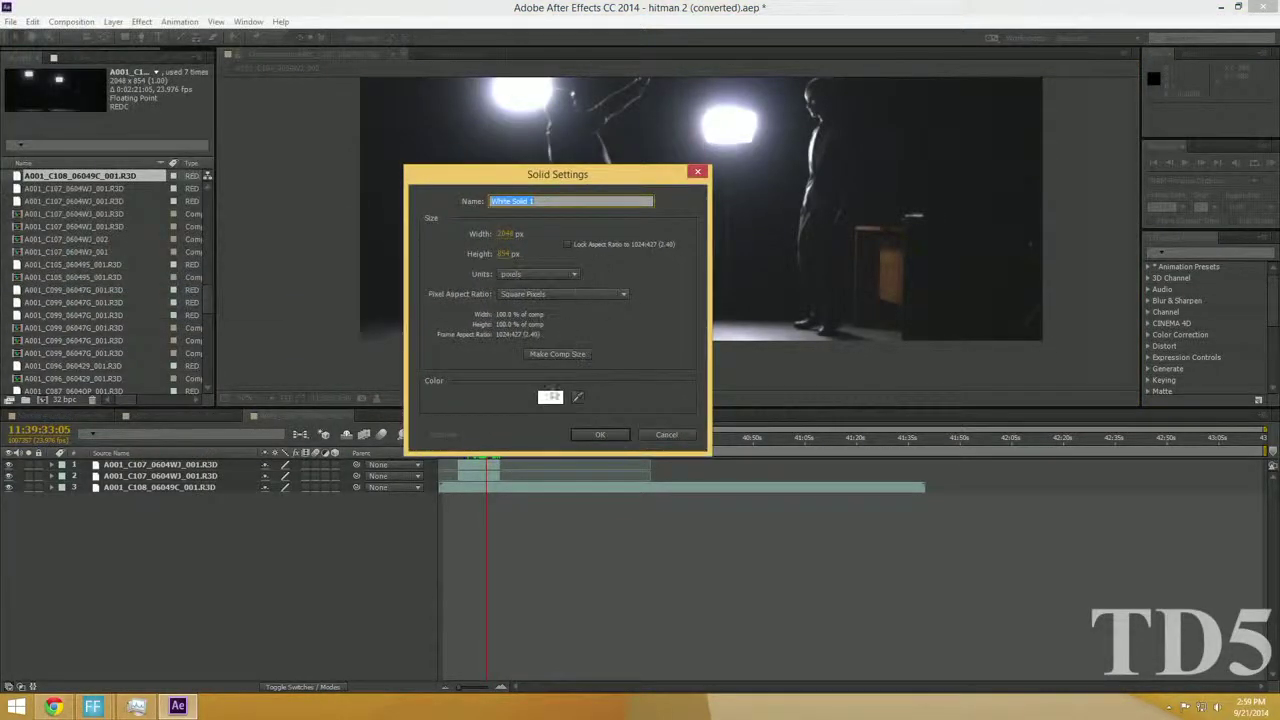
click(551, 397)
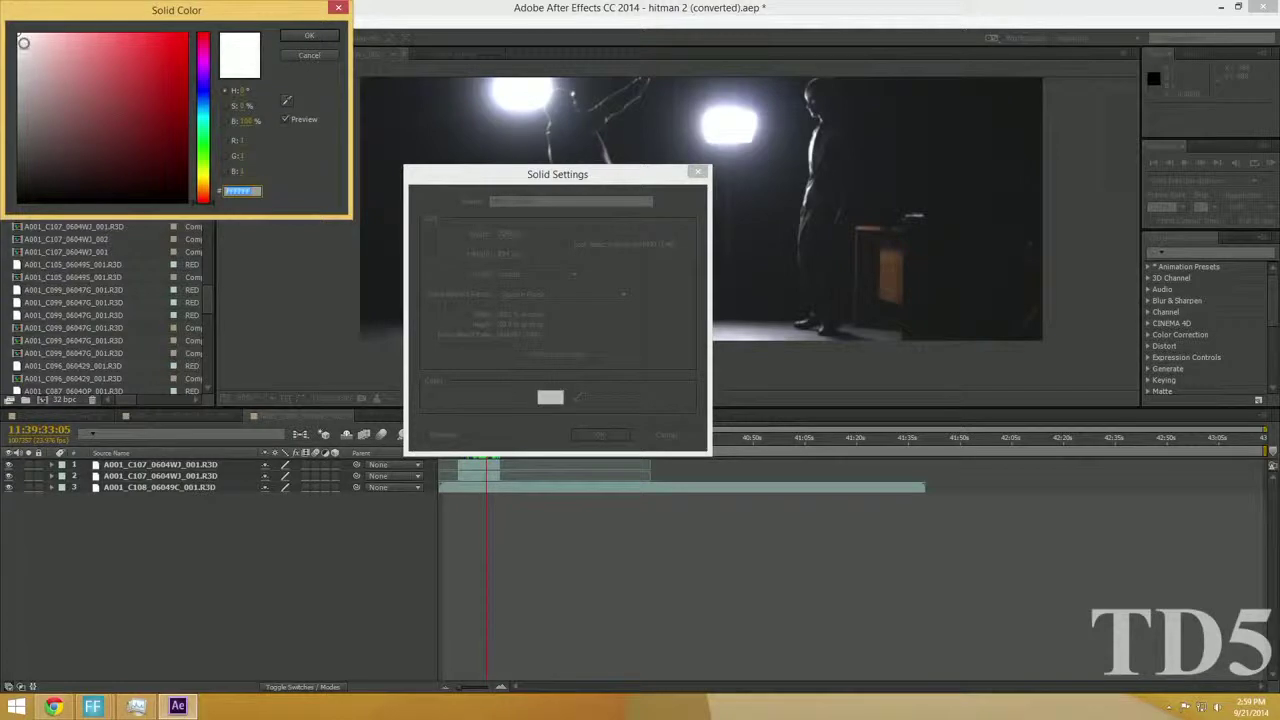
text(000000)
click(333, 36)
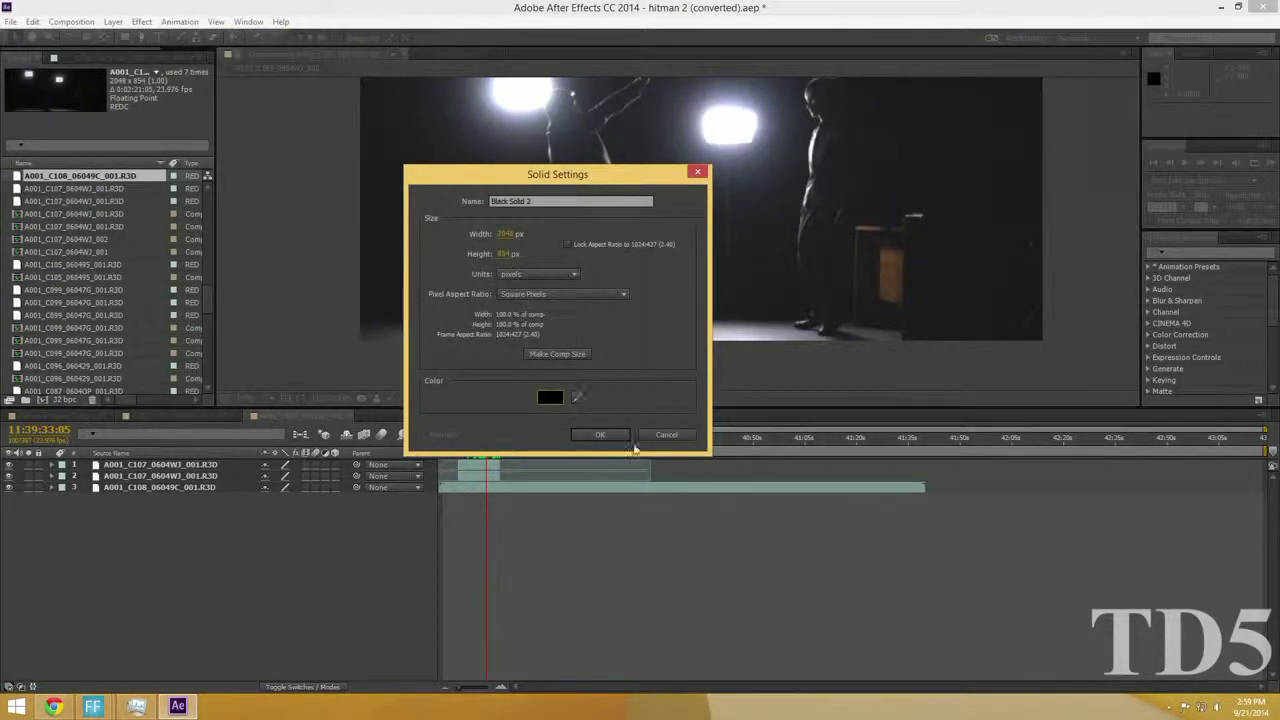
click(600, 436)
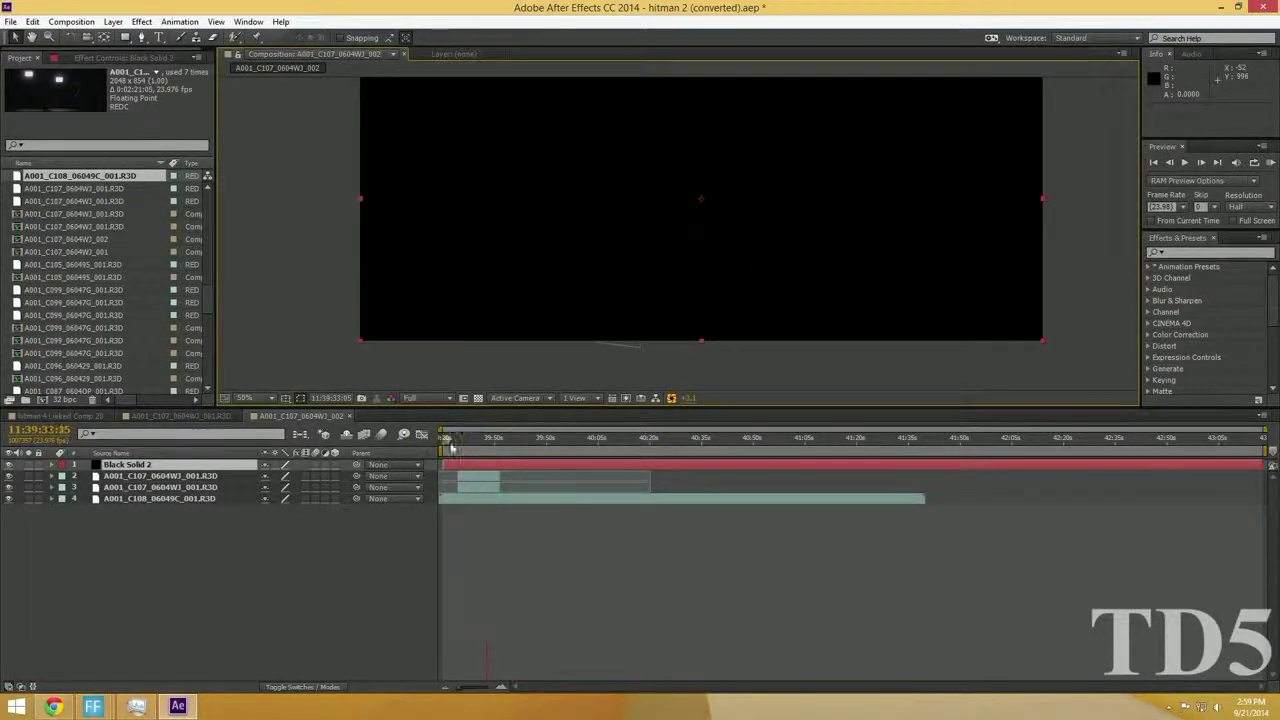
drag(452, 445, 565, 444)
drag(568, 284, 605, 309)
drag(853, 257, 791, 240)
key(ctrl+z)
key(ctrl+z)
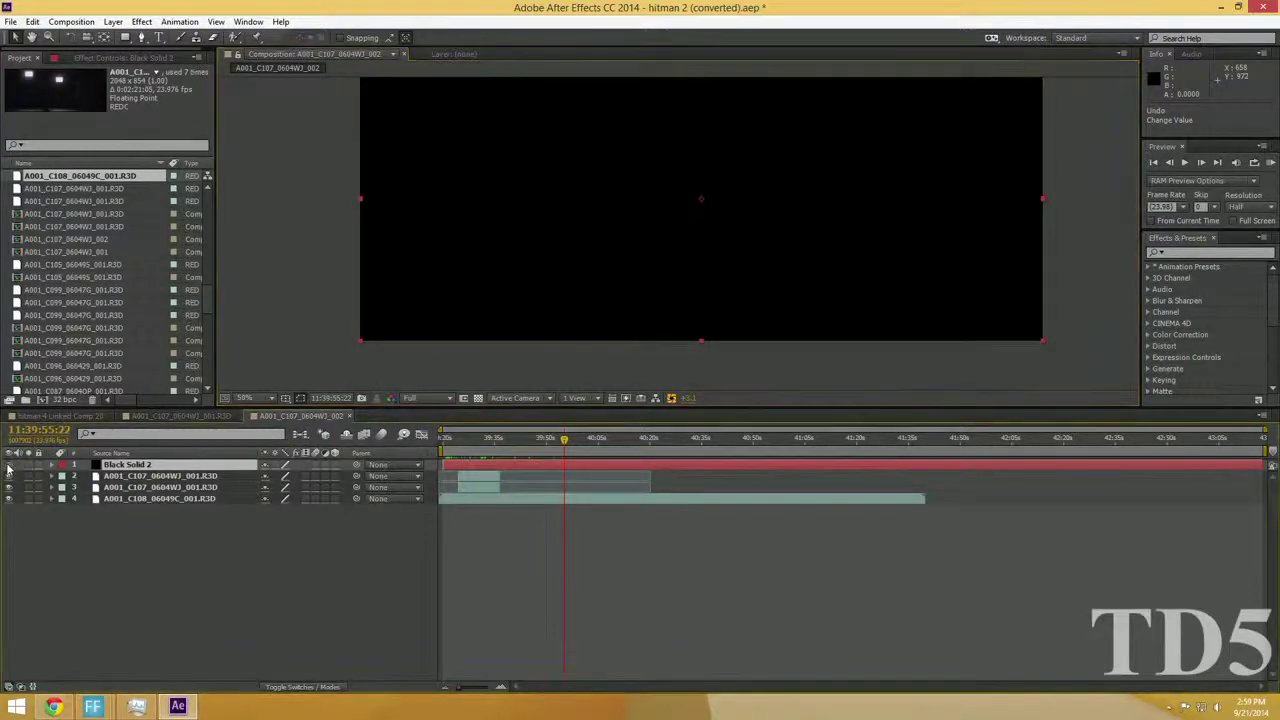
Draw an elliptical mask about 622 by 42 pixels for the hidden black solid on the floor beside the left man's feet, and show the solid again
click(9, 466)
scroll(572, 279, up, 2)
drag(572, 279, 518, 267)
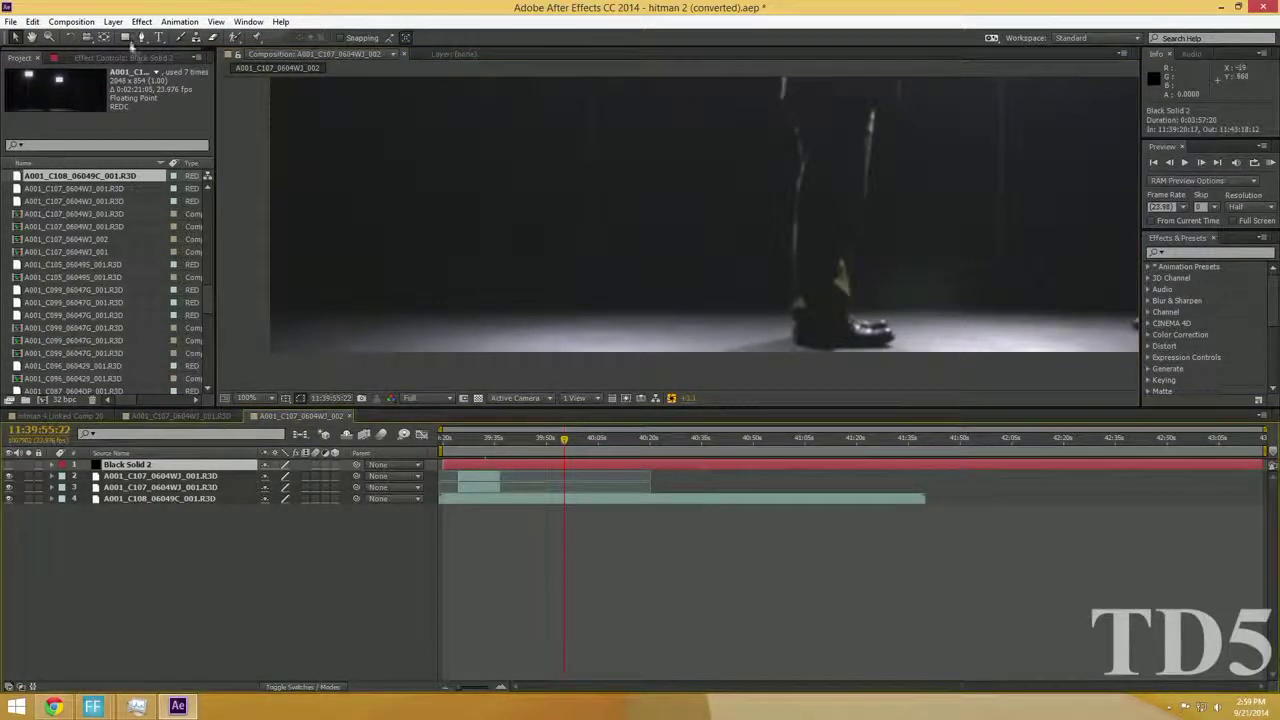
click(125, 37)
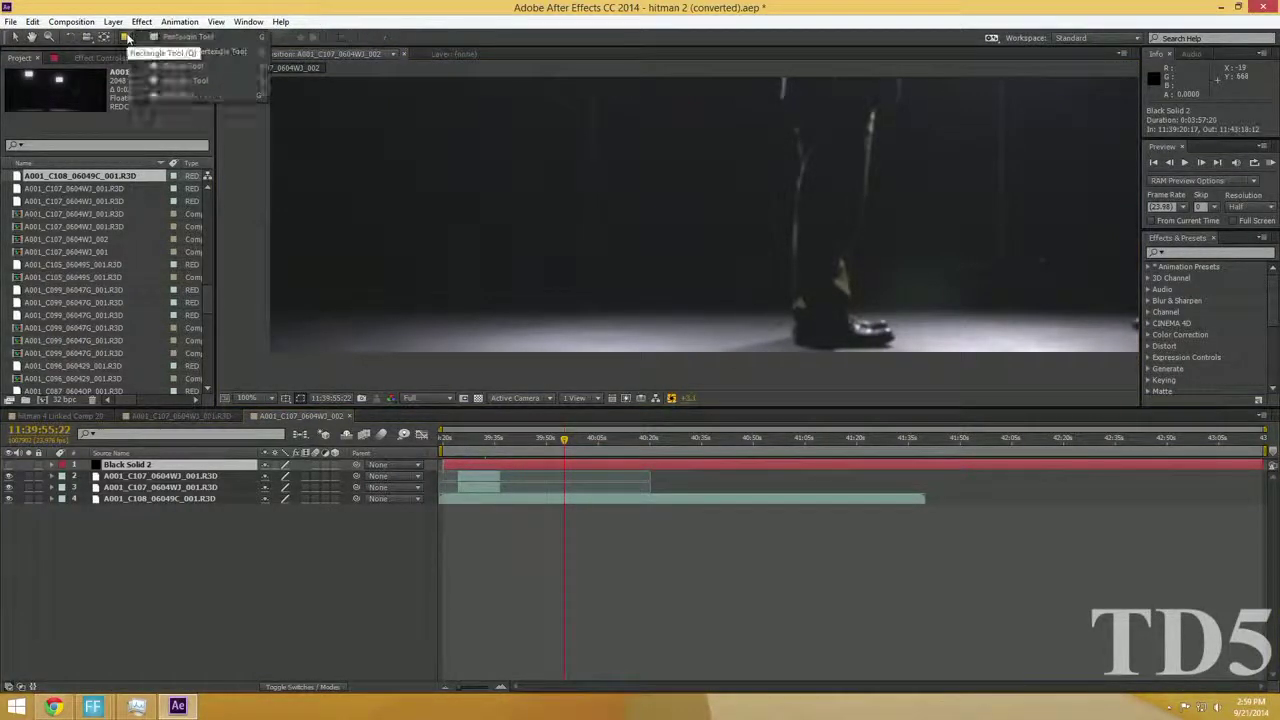
click(228, 67)
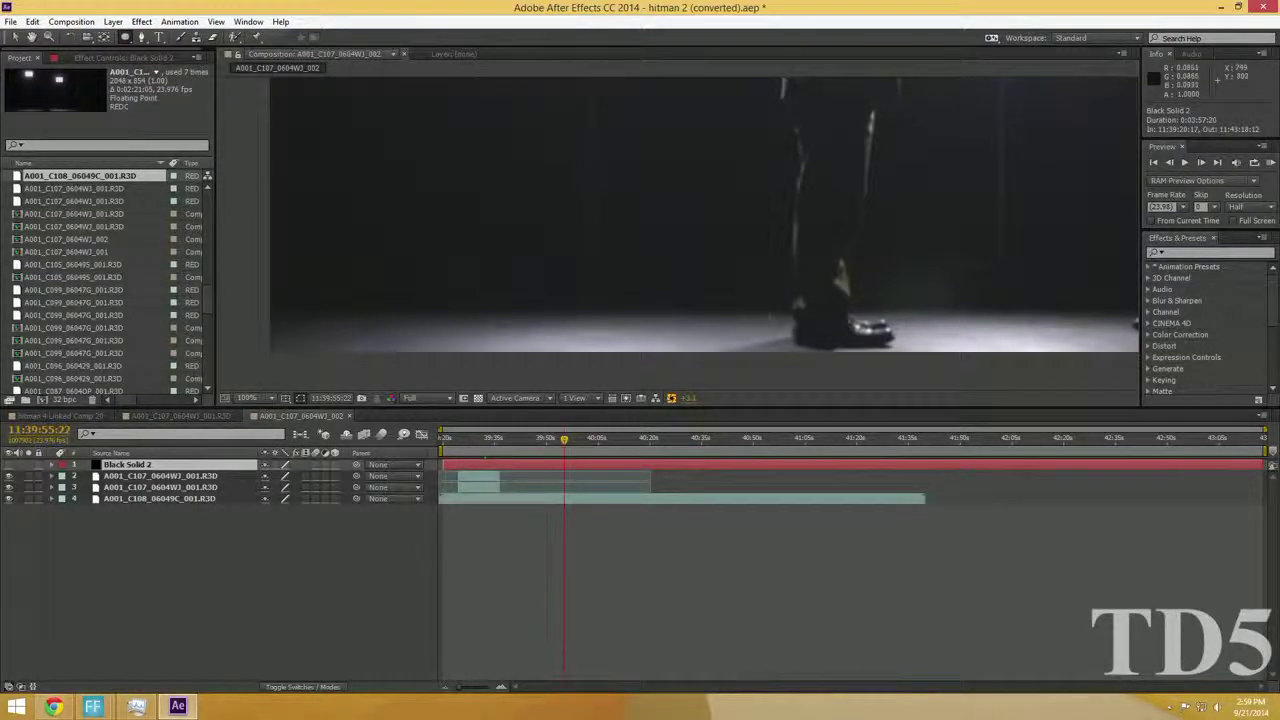
drag(779, 316, 361, 349)
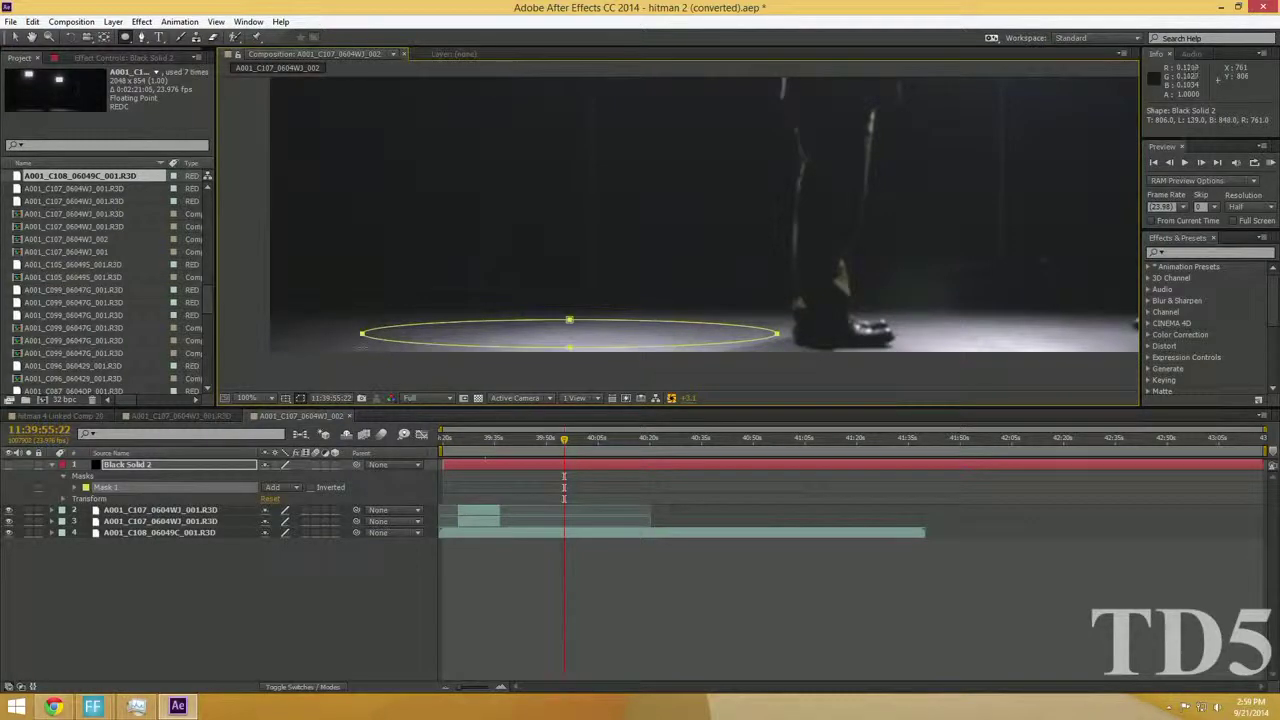
click(9, 465)
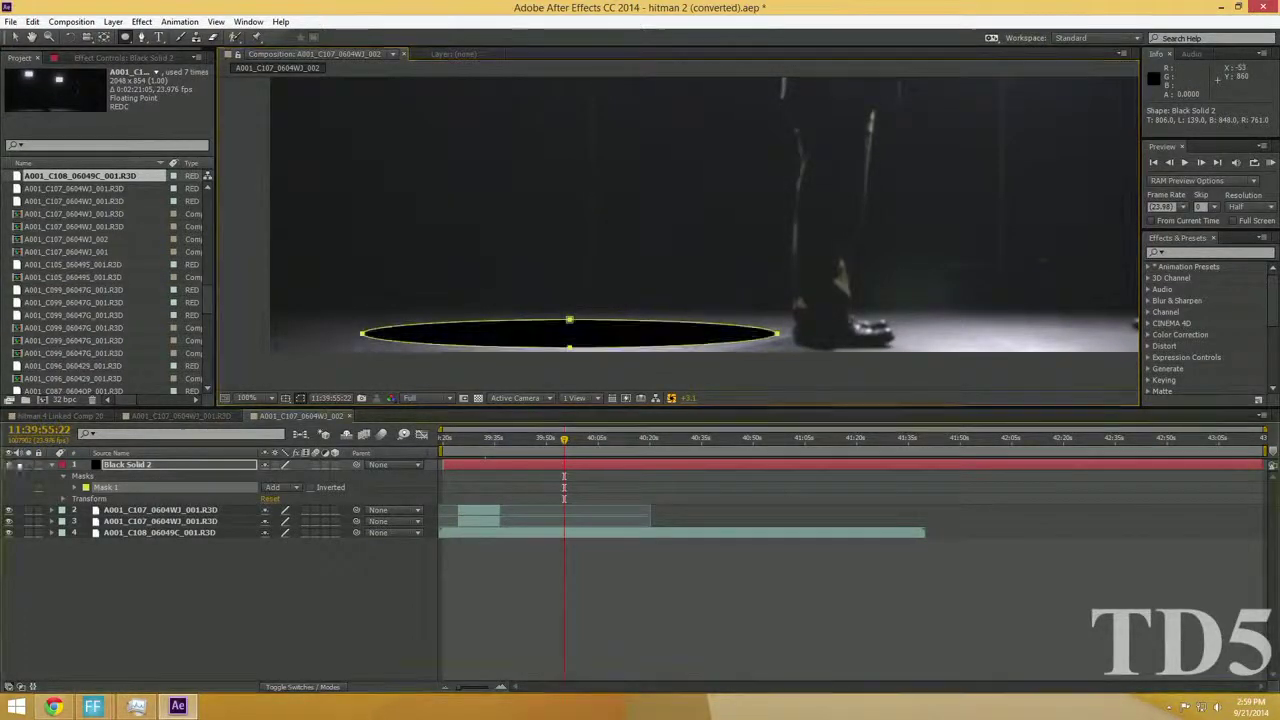
click(14, 37)
click(827, 588)
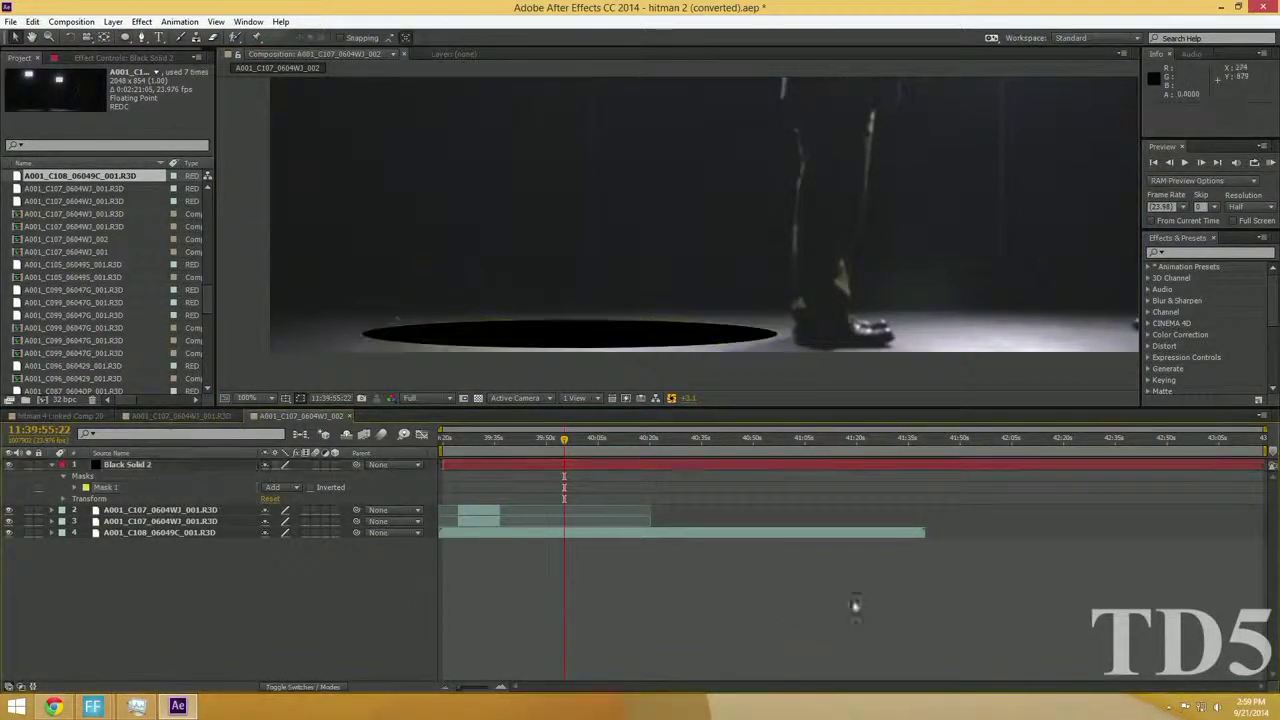
Set the feather of Mask 1 on the black solid to 44 pixels and check how the shadow blends into the floor
scroll(885, 335, down, 2)
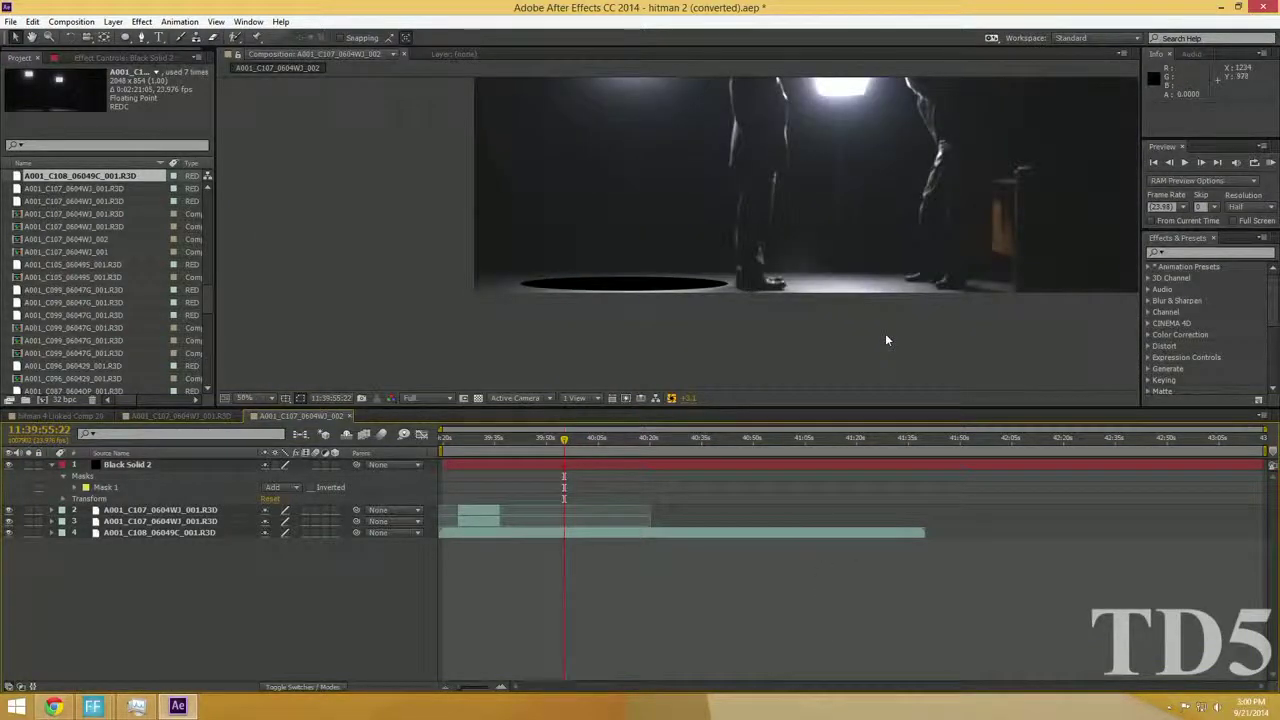
drag(885, 333, 689, 328)
drag(695, 245, 641, 335)
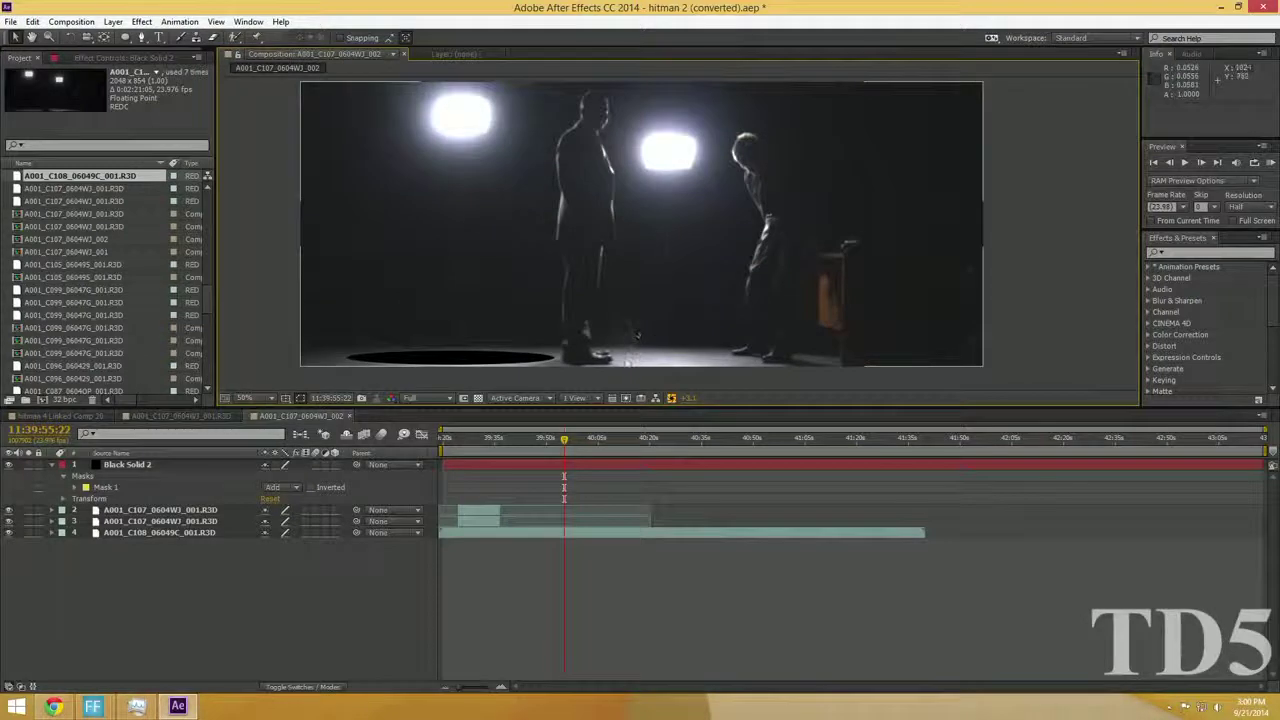
scroll(636, 336, up, 2)
drag(846, 323, 580, 260)
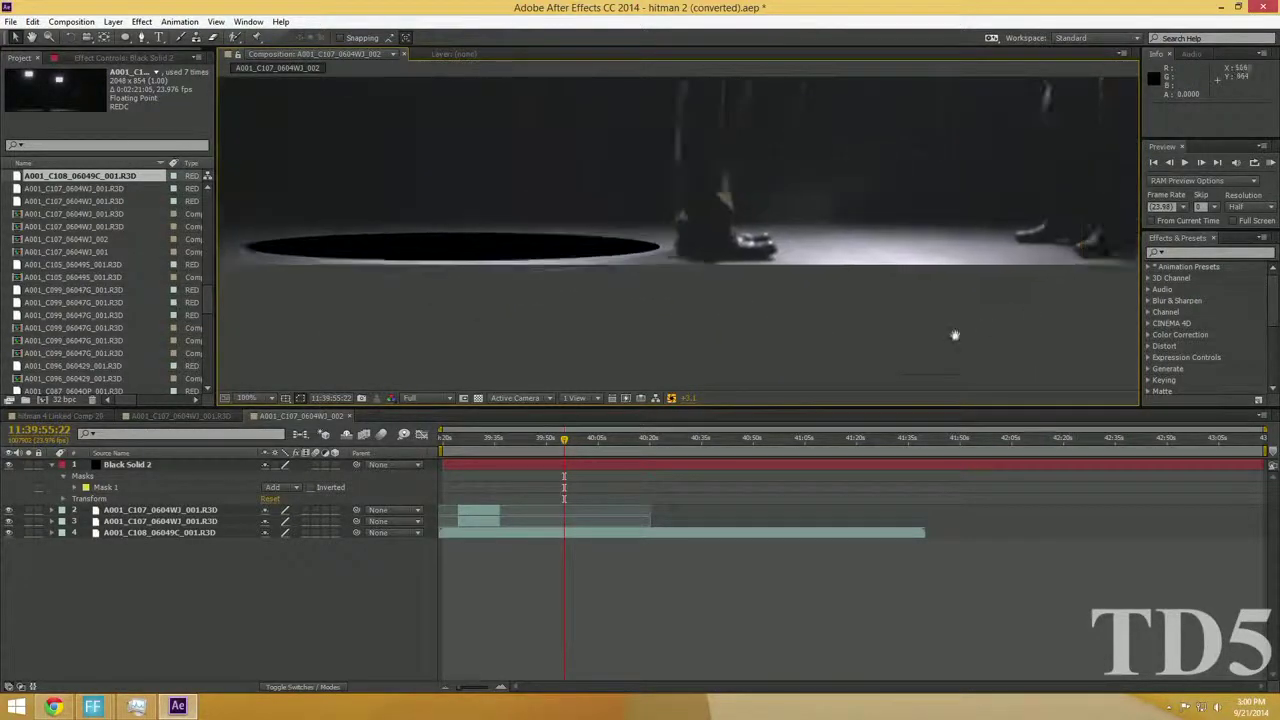
drag(933, 351, 1050, 395)
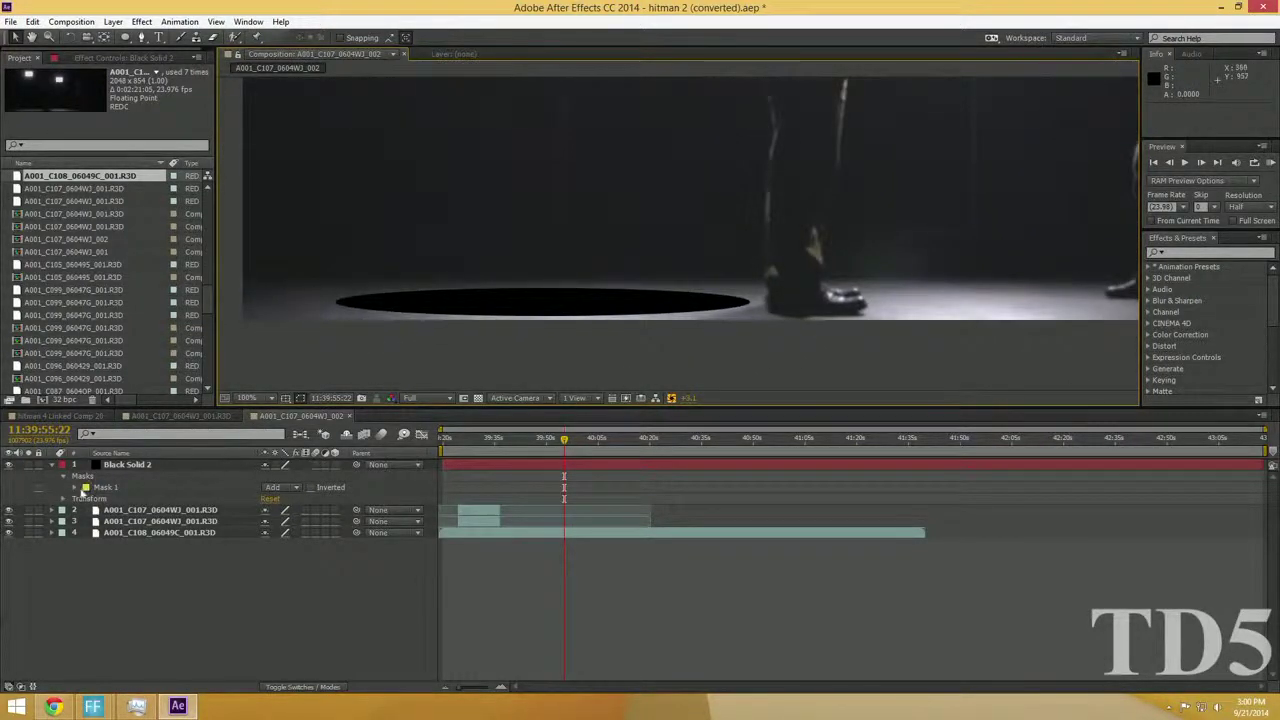
click(77, 488)
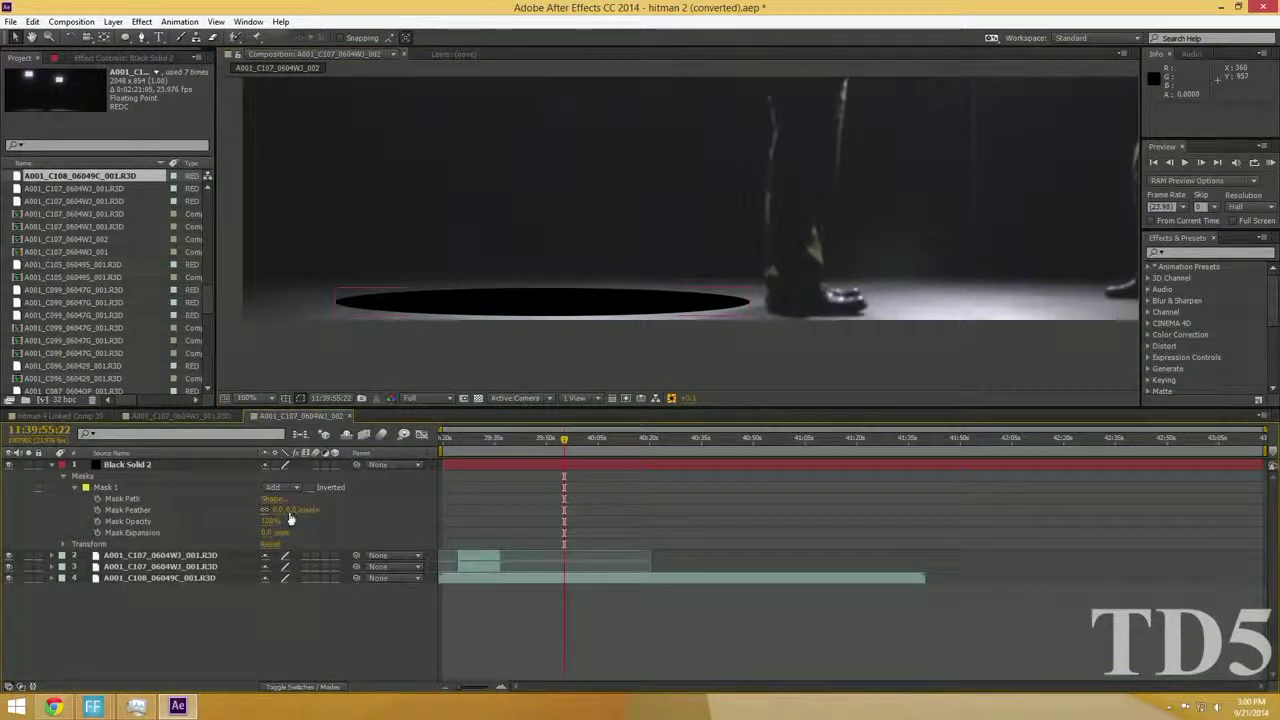
drag(282, 510, 312, 509)
click(754, 357)
scroll(859, 371, down, 1)
drag(869, 329, 829, 373)
scroll(829, 374, up, 3)
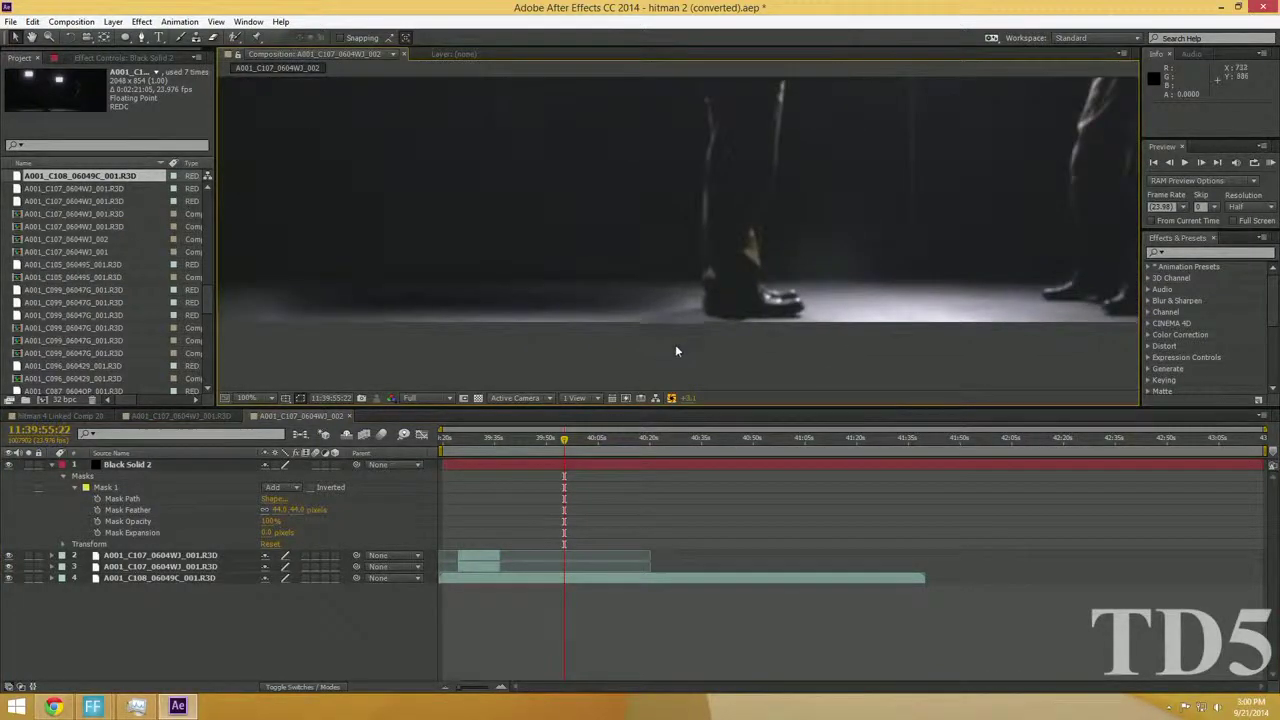
Move the black solid about 43 pixels right and 8 pixels up, and tighten its elliptical mask by pulling in the left end and upper edge
click(602, 464)
drag(535, 310, 578, 302)
key(Return)
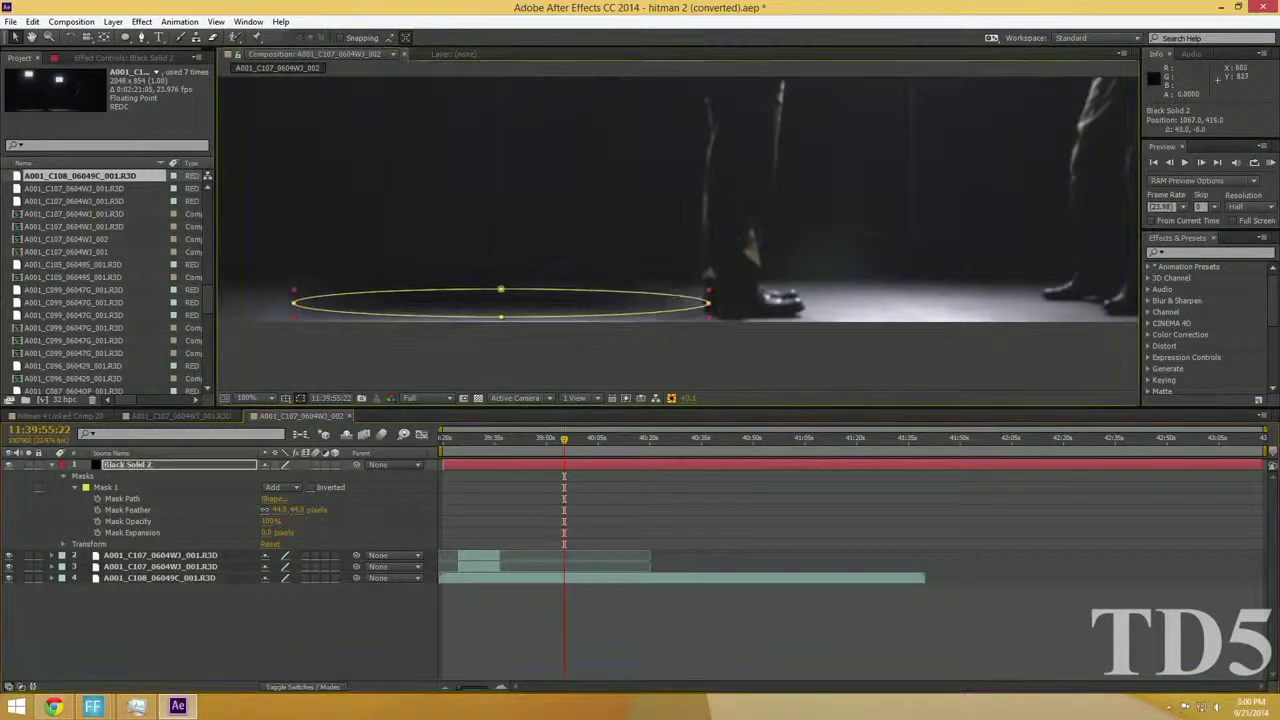
click(490, 293)
drag(294, 302, 352, 308)
mouse_move(708, 302)
mouse_down()
mouse_move(652, 308)
mouse_move(718, 307)
mouse_up()
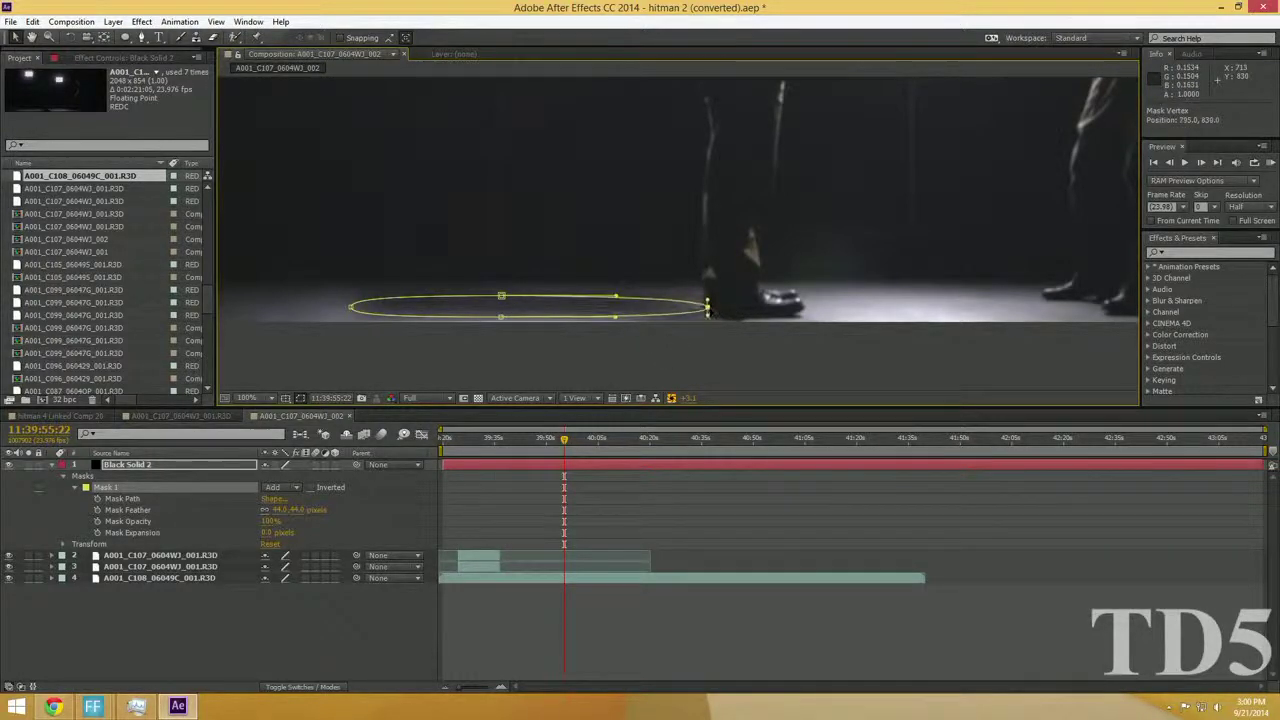
click(591, 345)
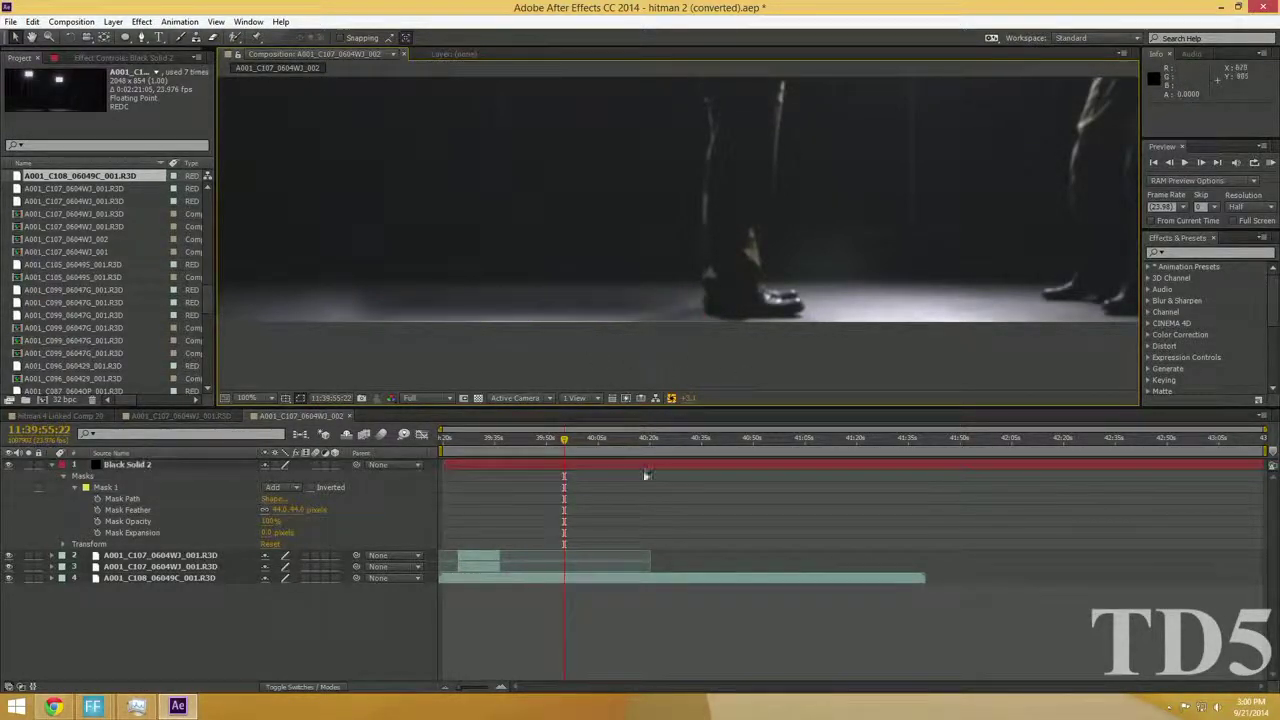
Trim the start of the A001_C108_06049C_001.R3D layer to 11:39:25:08, in line with the two floor patch layers
drag(597, 442, 568, 435)
drag(691, 351, 754, 349)
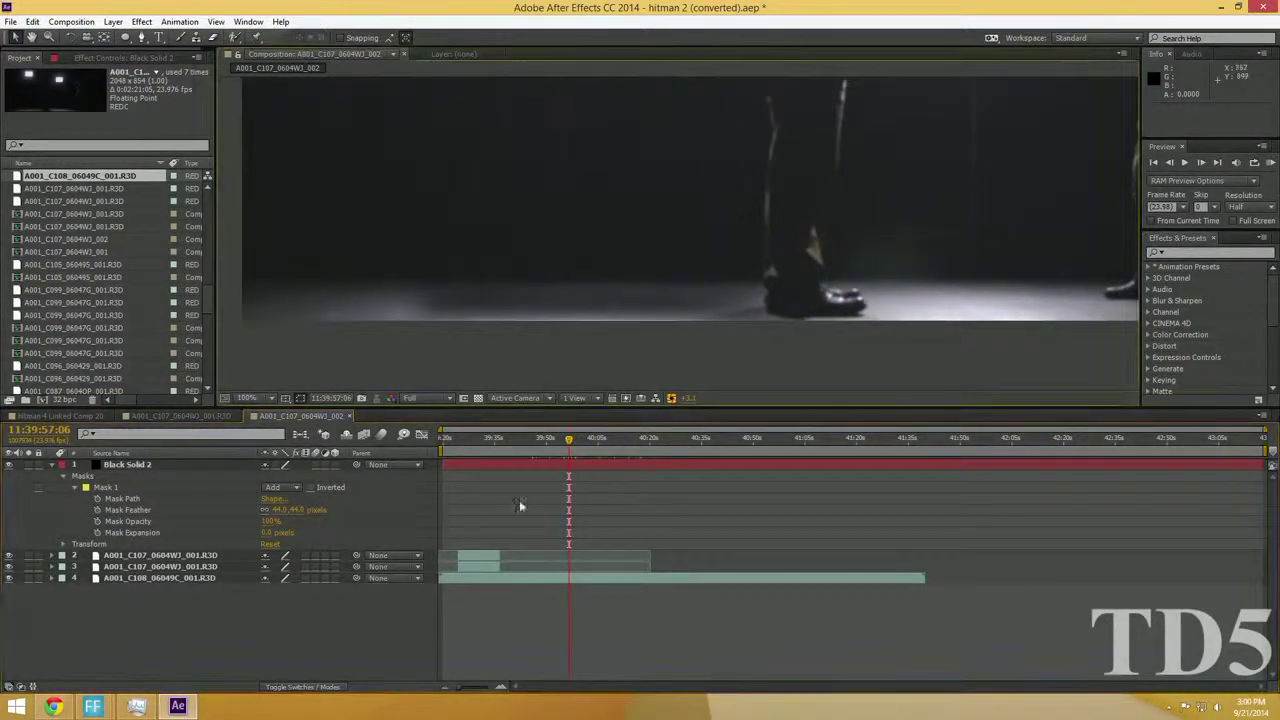
click(638, 465)
click(784, 386)
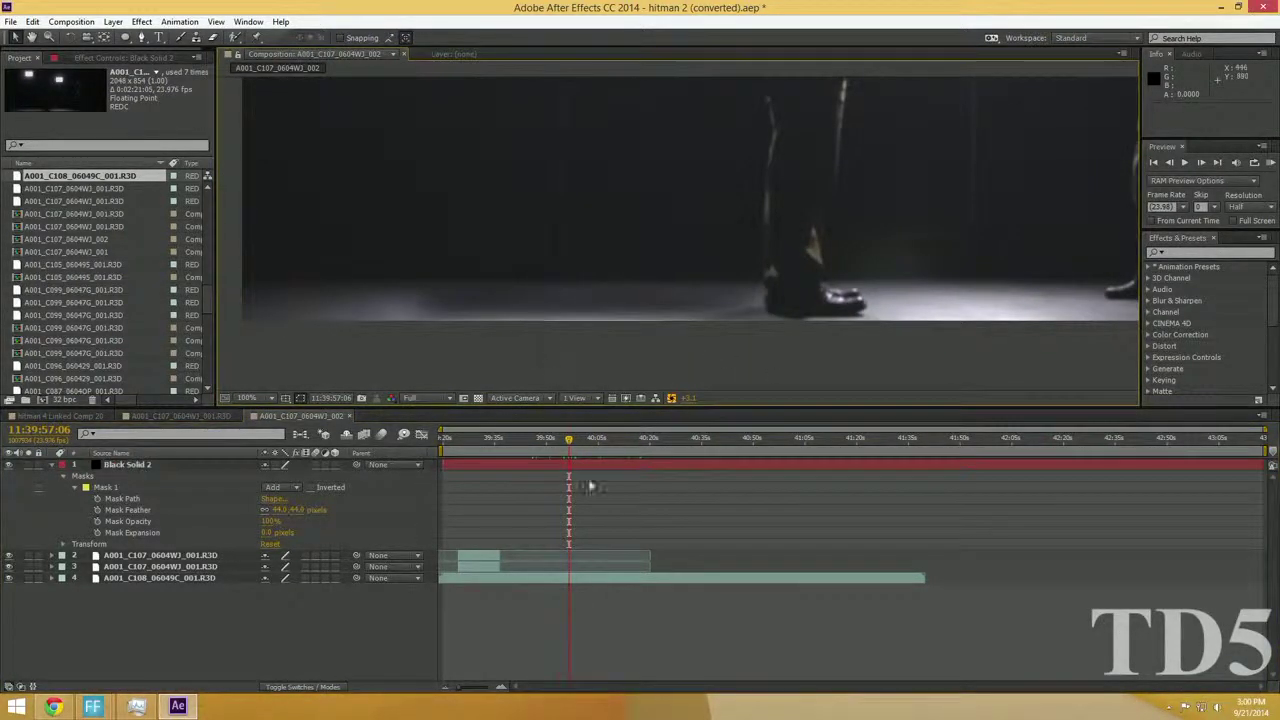
click(646, 470)
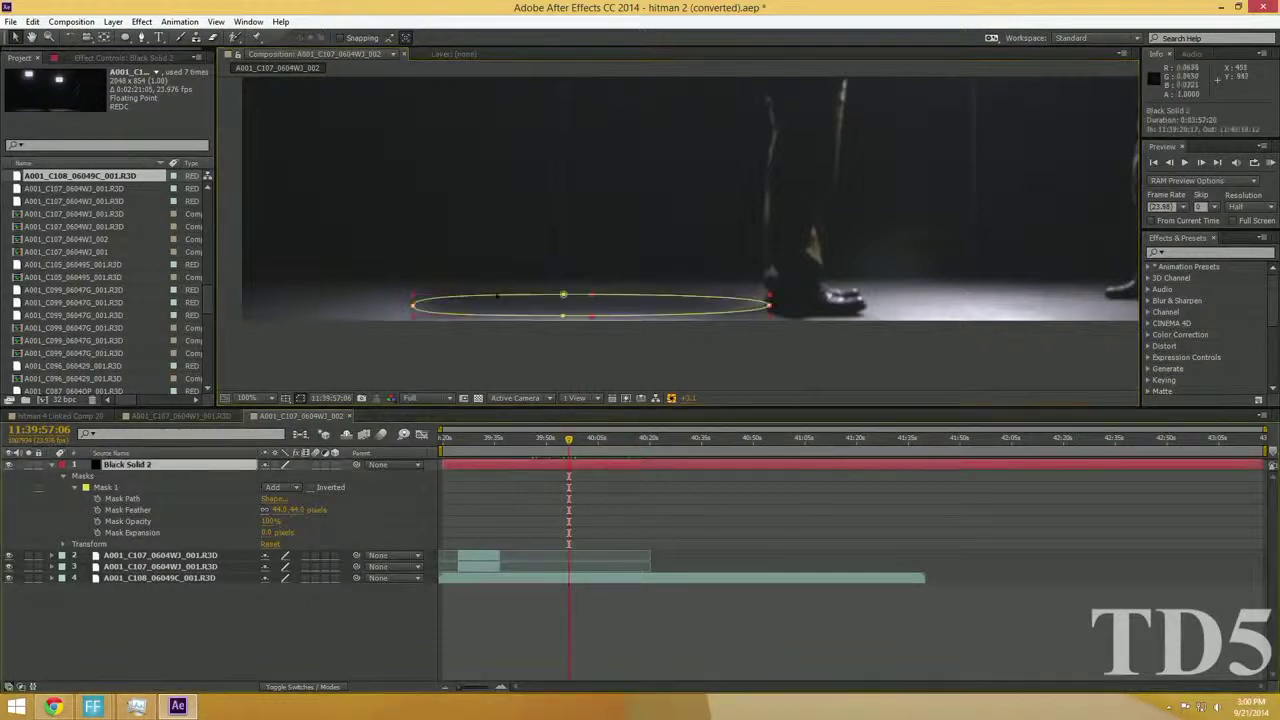
click(460, 437)
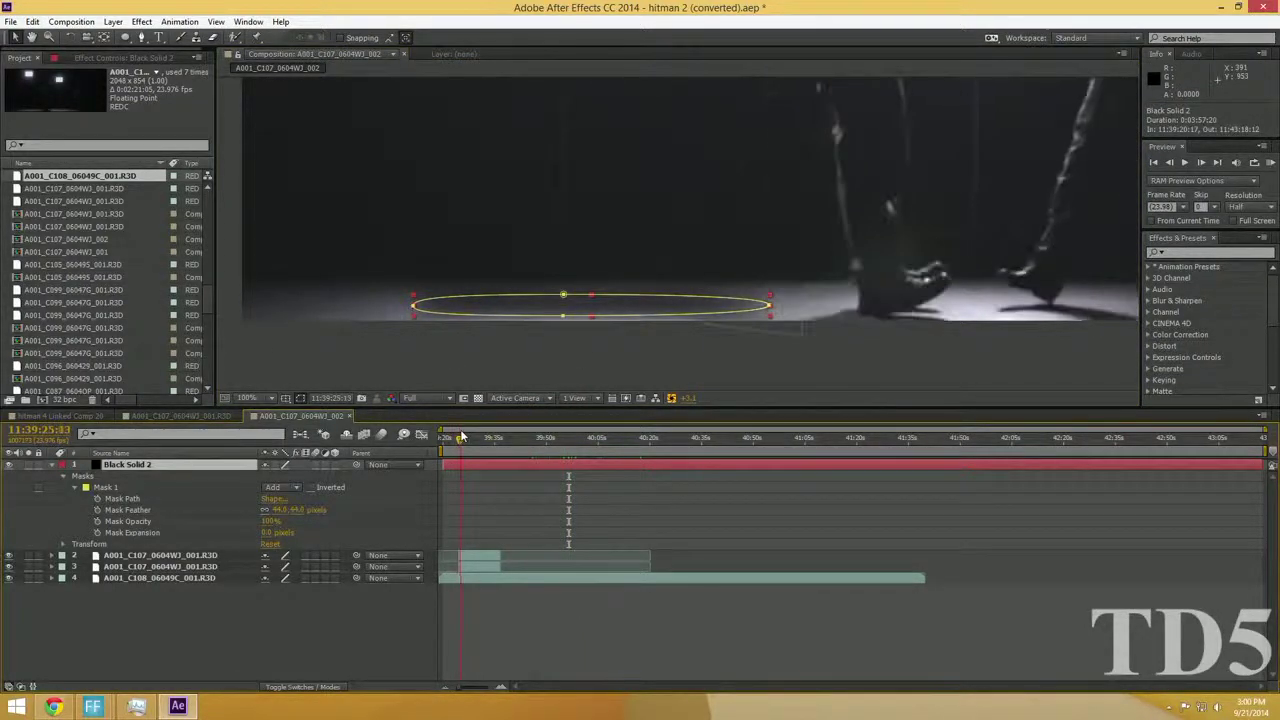
click(462, 578)
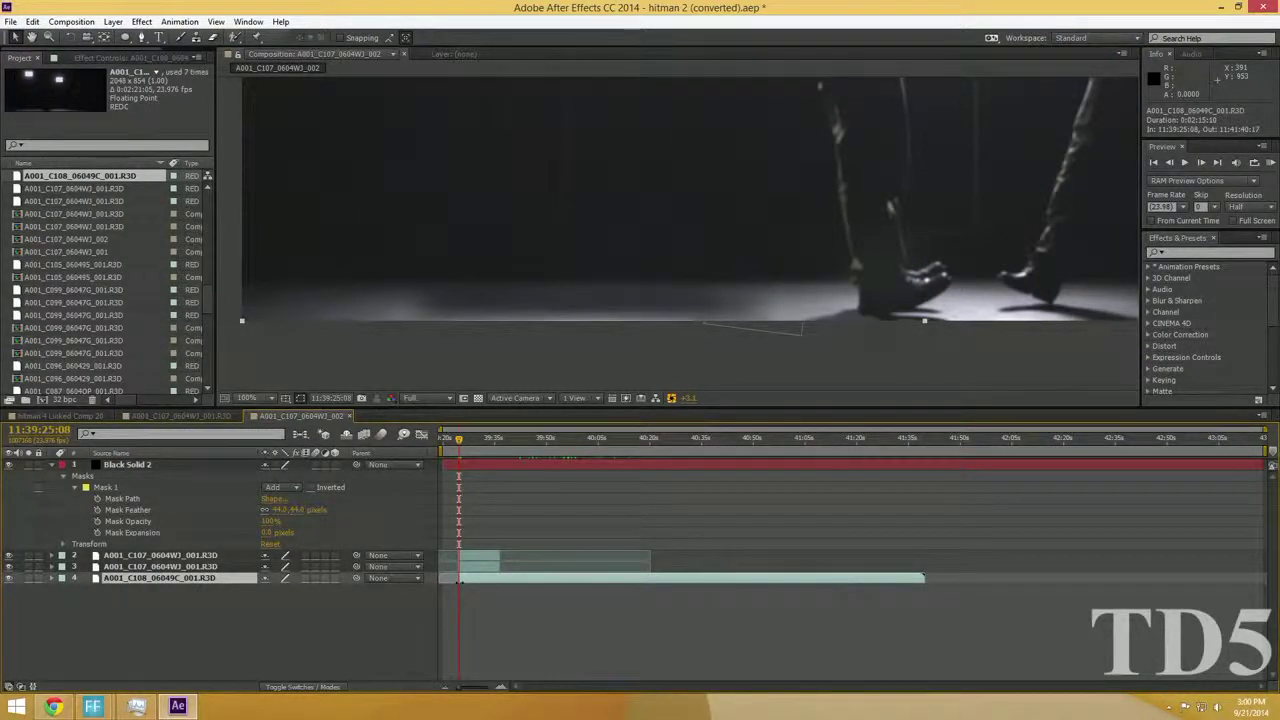
drag(460, 581, 460, 580)
click(655, 504)
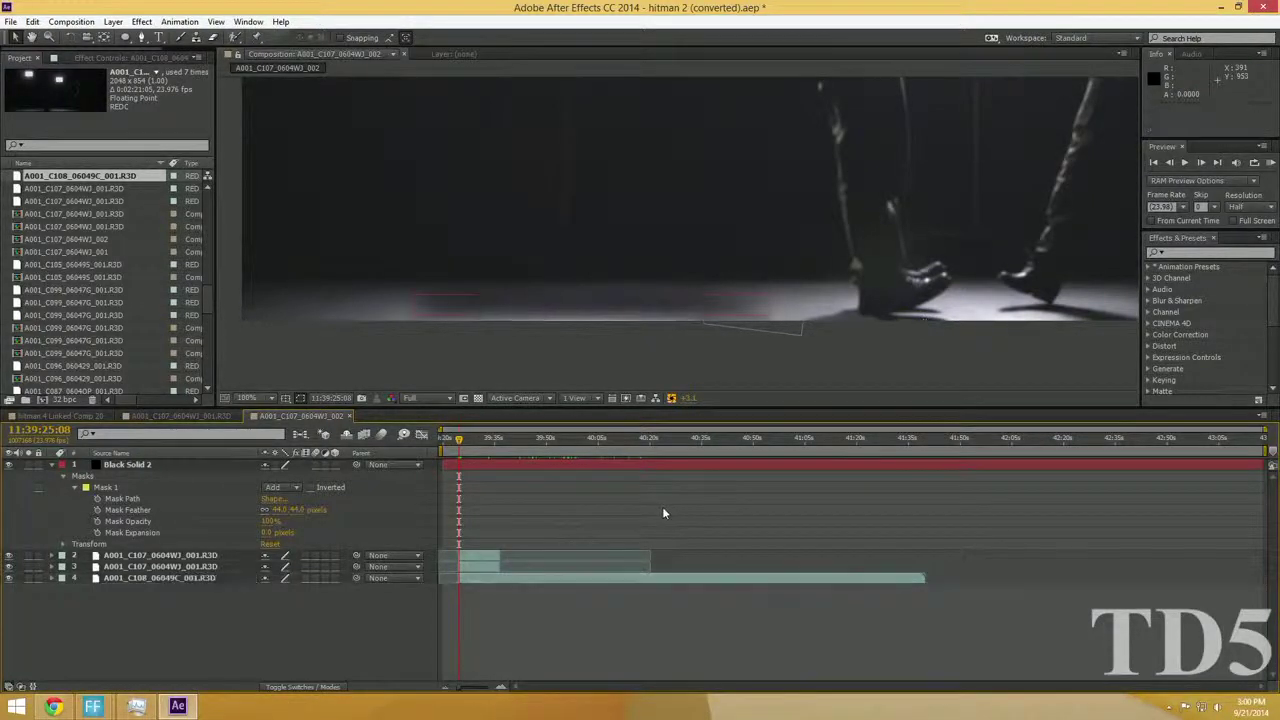
Shift the three footage layers together 4 seconds 15 frames earlier so they start at 11:39:20:15
click(482, 558)
shift+click(483, 577)
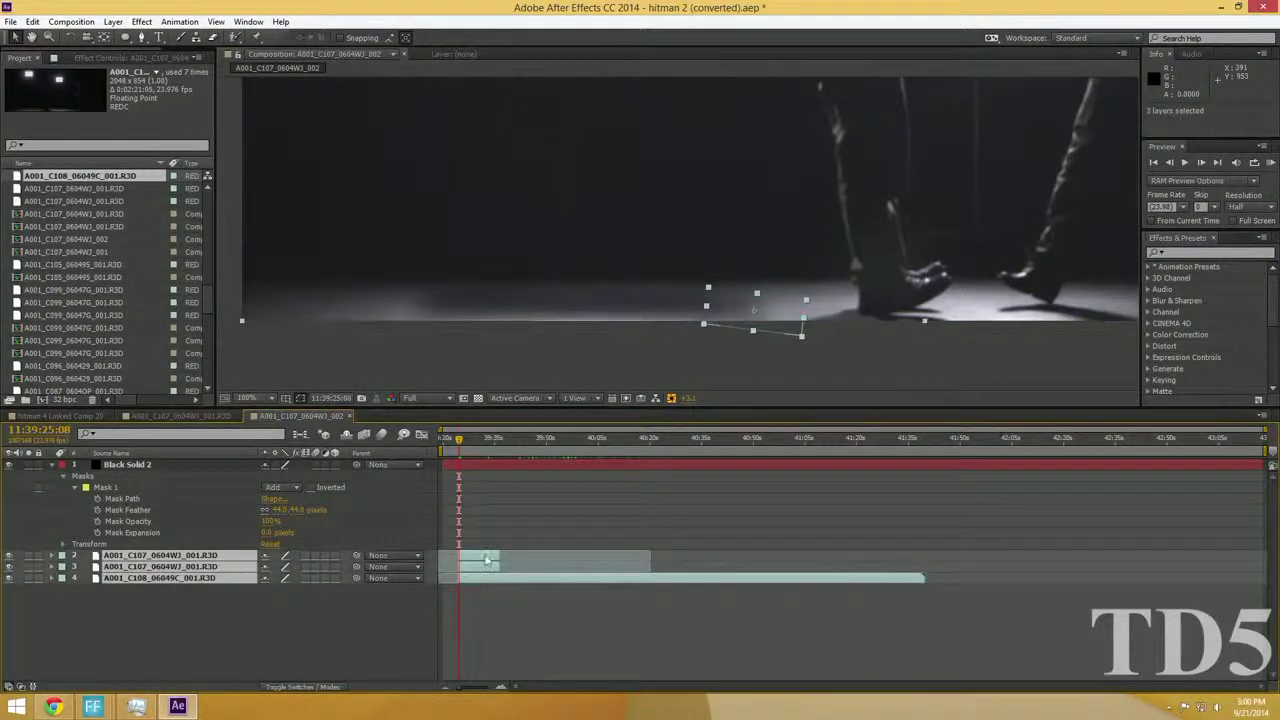
drag(486, 558, 470, 562)
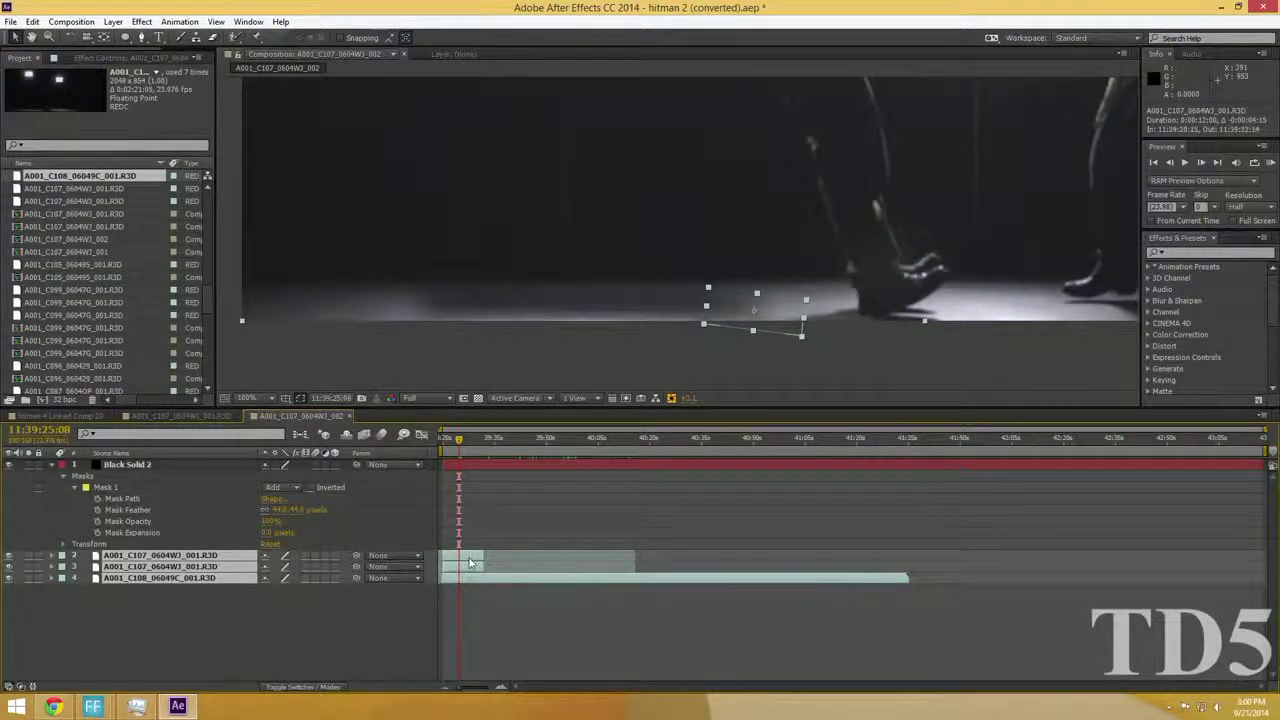
click(534, 600)
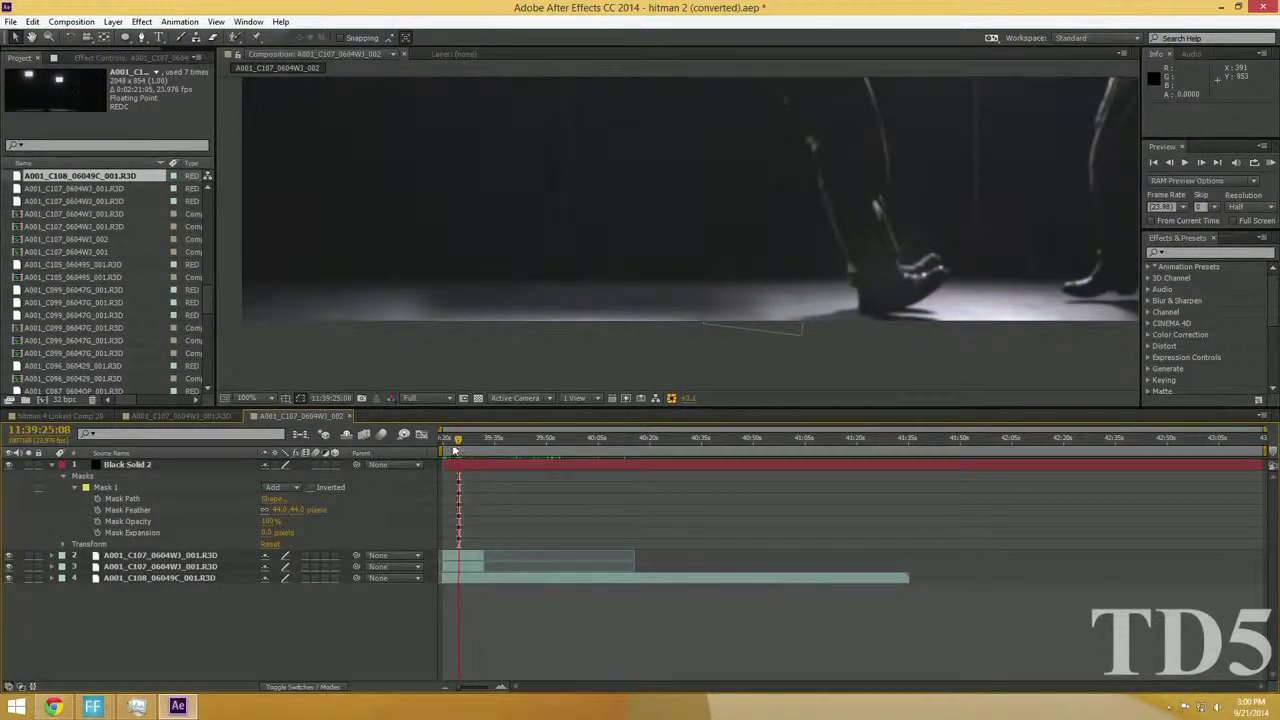
Move the current time to 11:39:21:07, collapse the black solid's properties and lock the three footage layers
drag(454, 450, 445, 450)
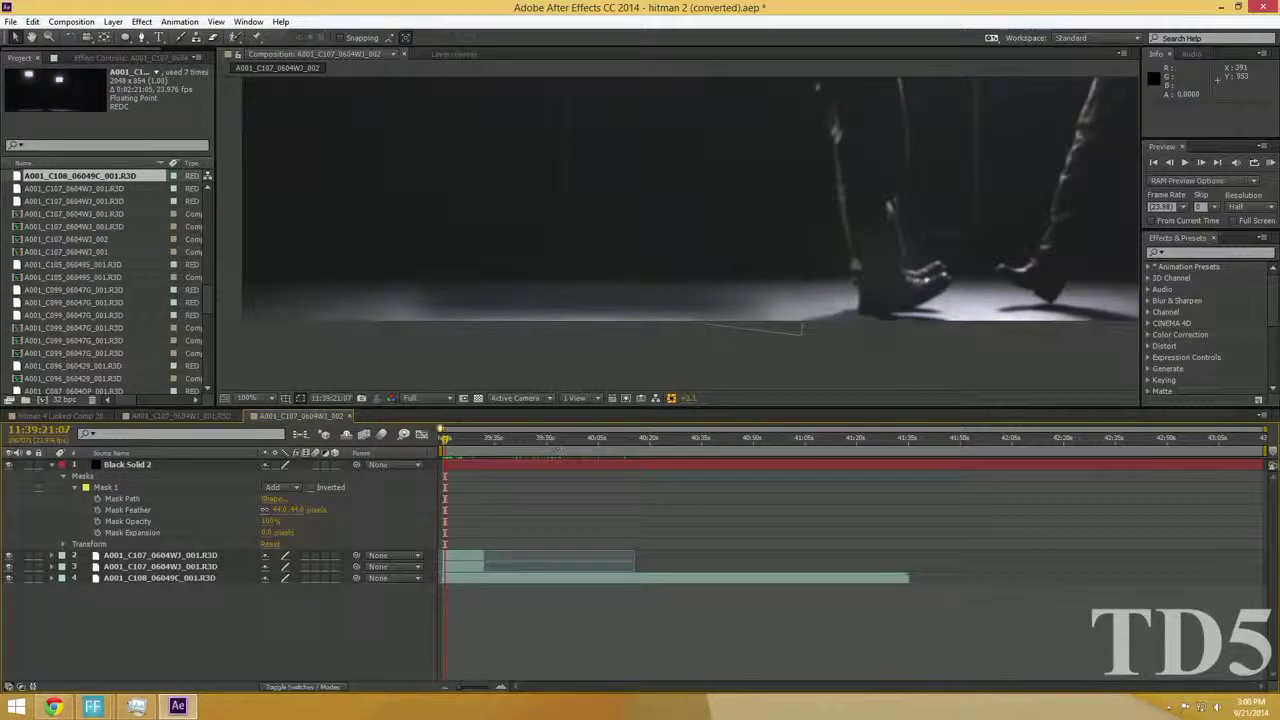
drag(462, 688, 488, 693)
click(484, 560)
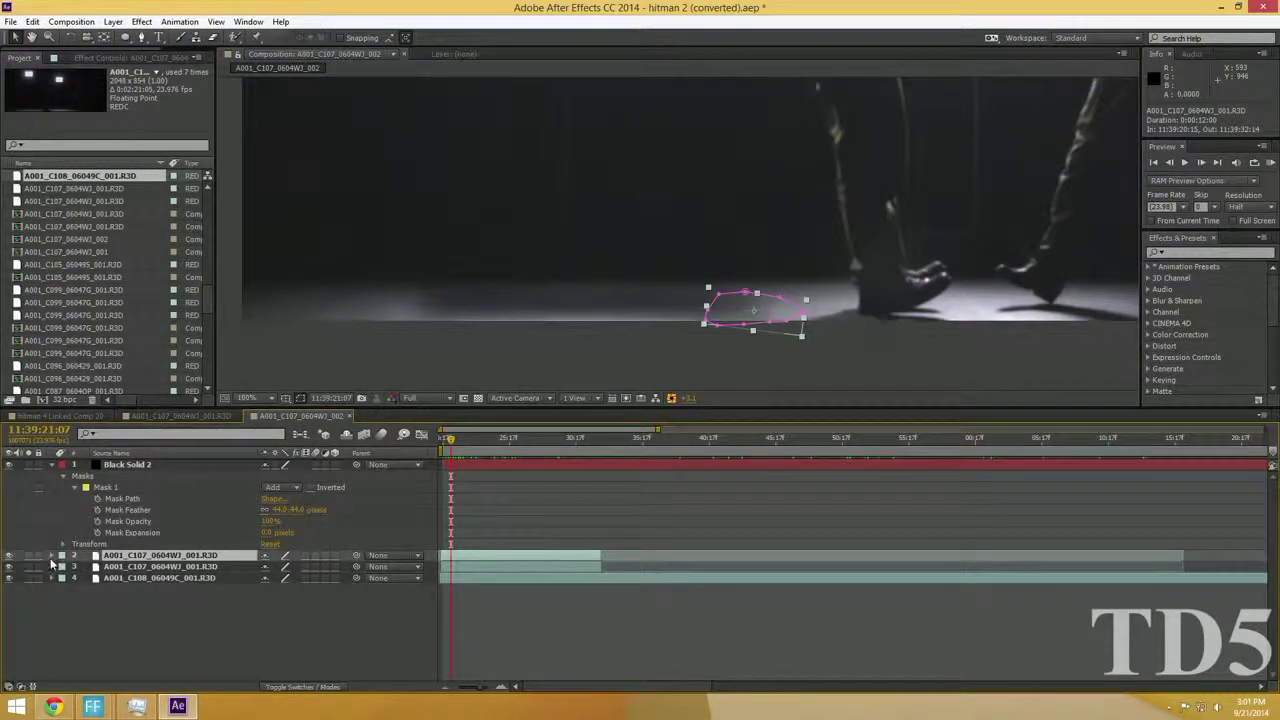
click(52, 465)
click(88, 536)
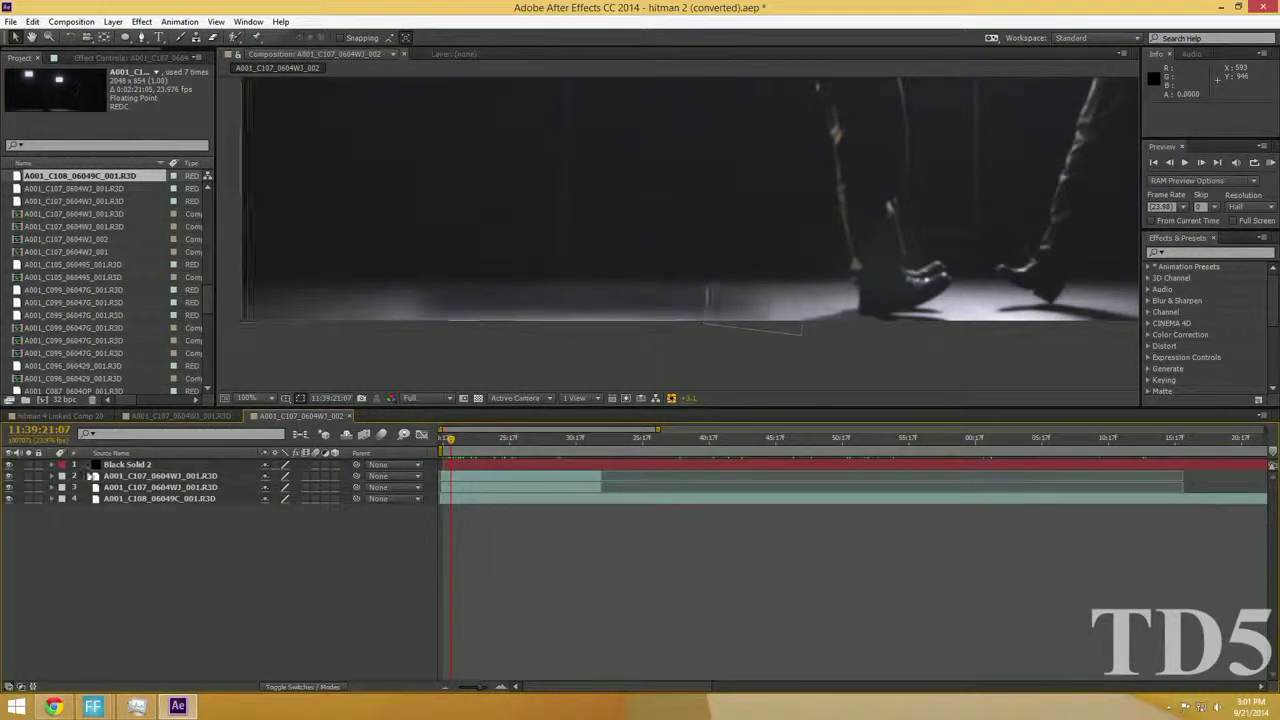
click(38, 476)
click(38, 487)
click(38, 498)
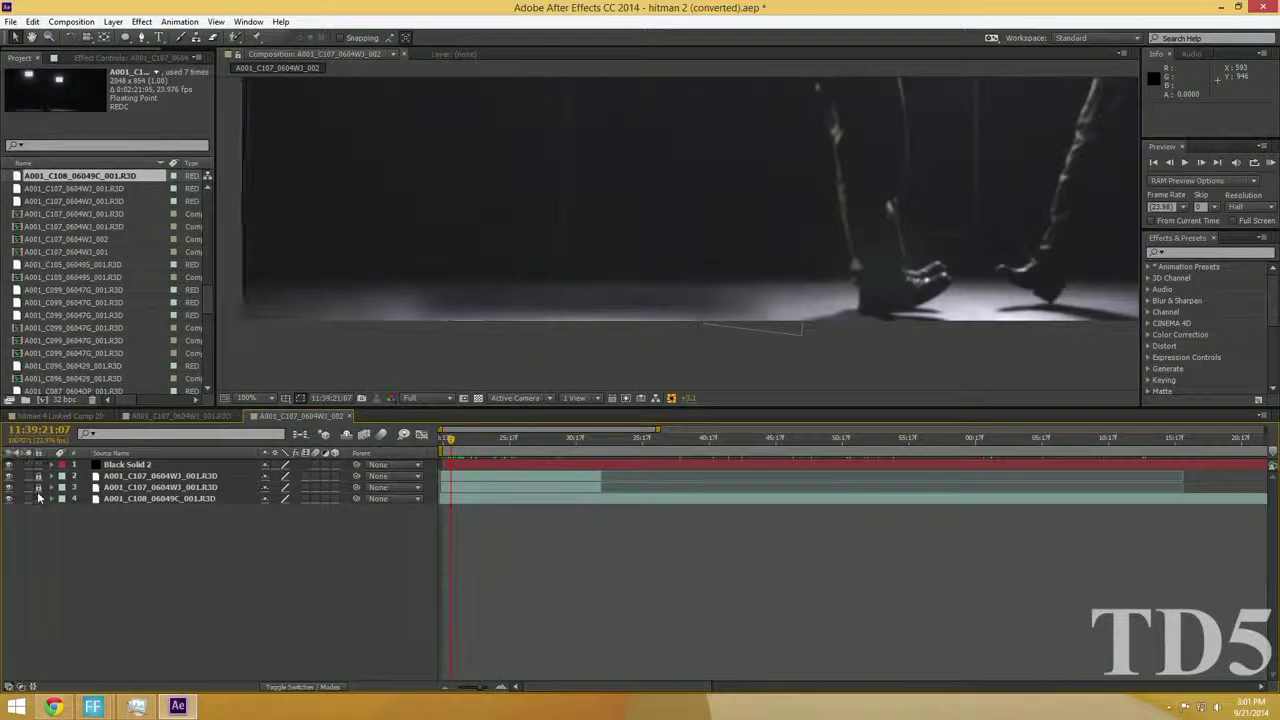
Stretch the right end of the black solid's mask to the left man's heels and scrub through the start of the shot
click(608, 305)
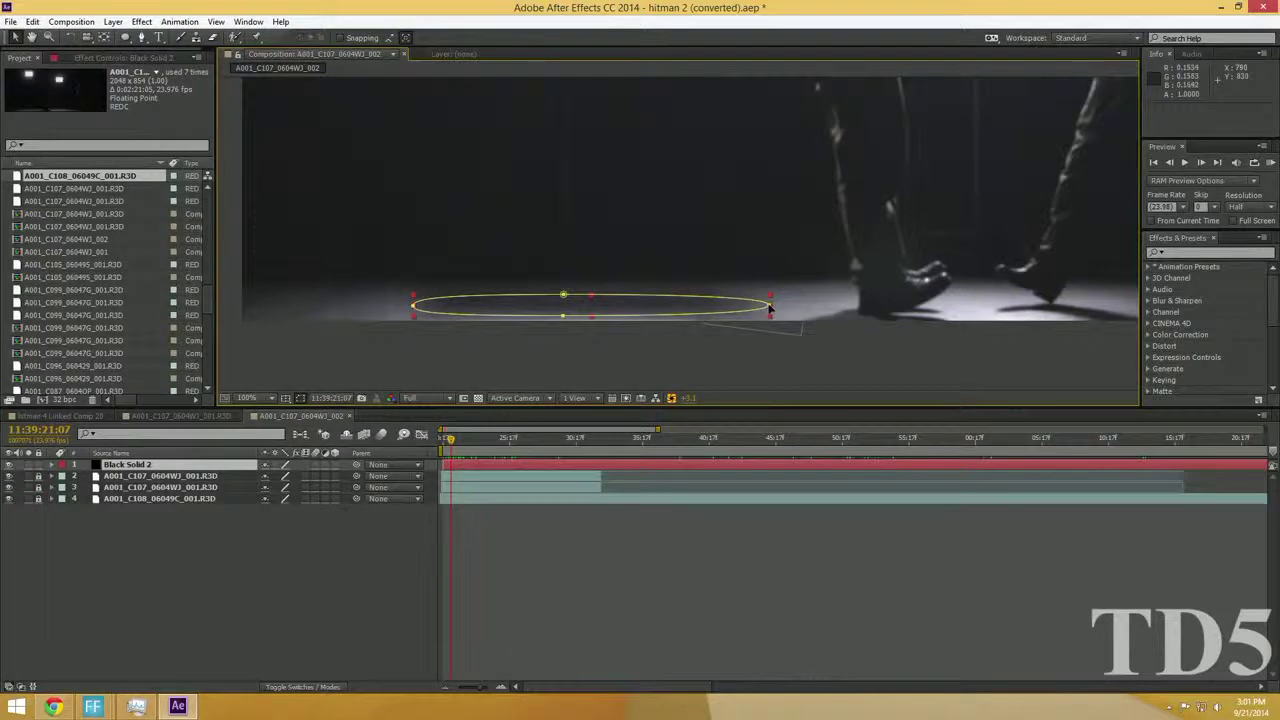
drag(769, 304, 855, 303)
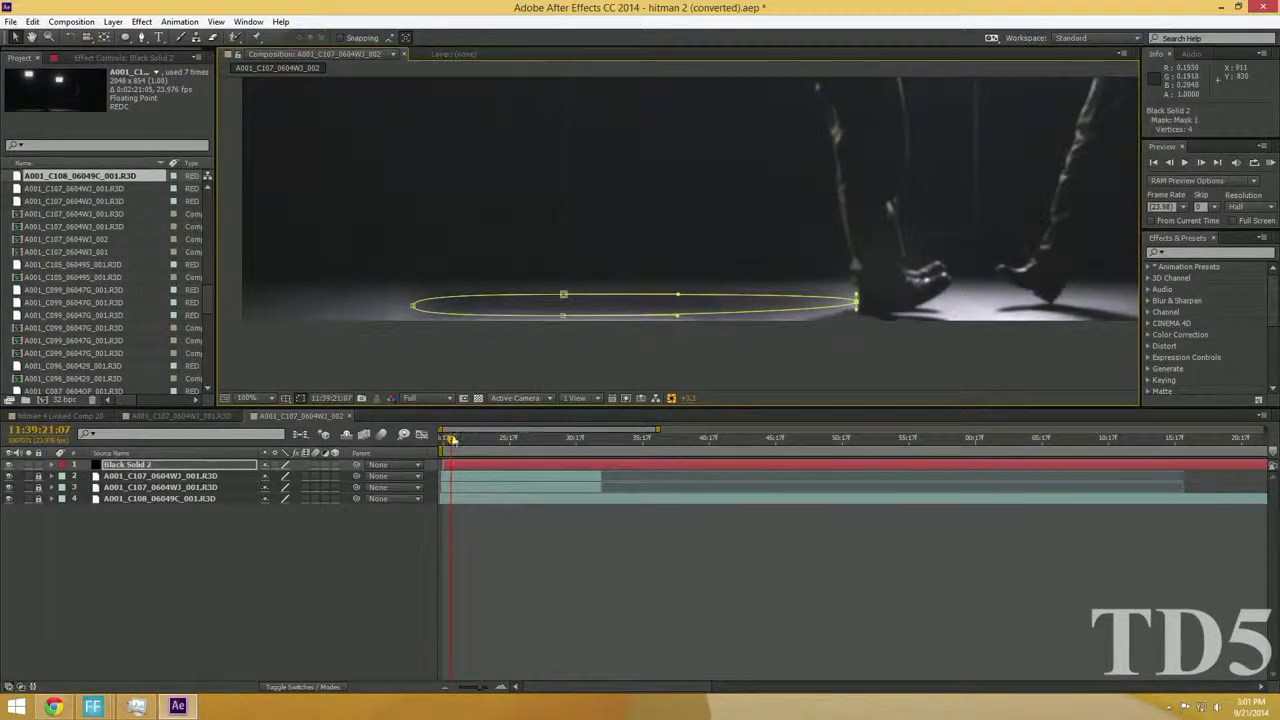
drag(450, 438, 458, 440)
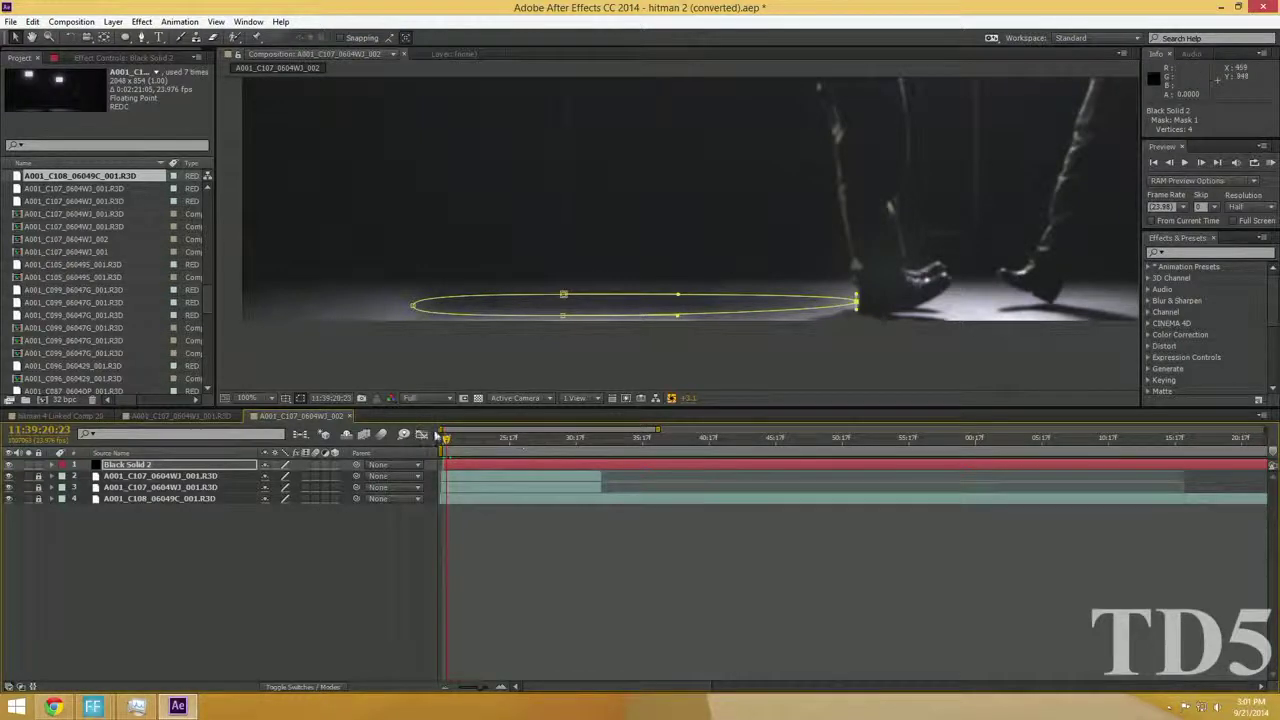
drag(446, 440, 492, 440)
Check the shadow in the full frame, return to 11:39:20:23 and shorten the black solid's mask by pulling its left end toward the man
scroll(617, 283, down, 1)
drag(617, 283, 417, 397)
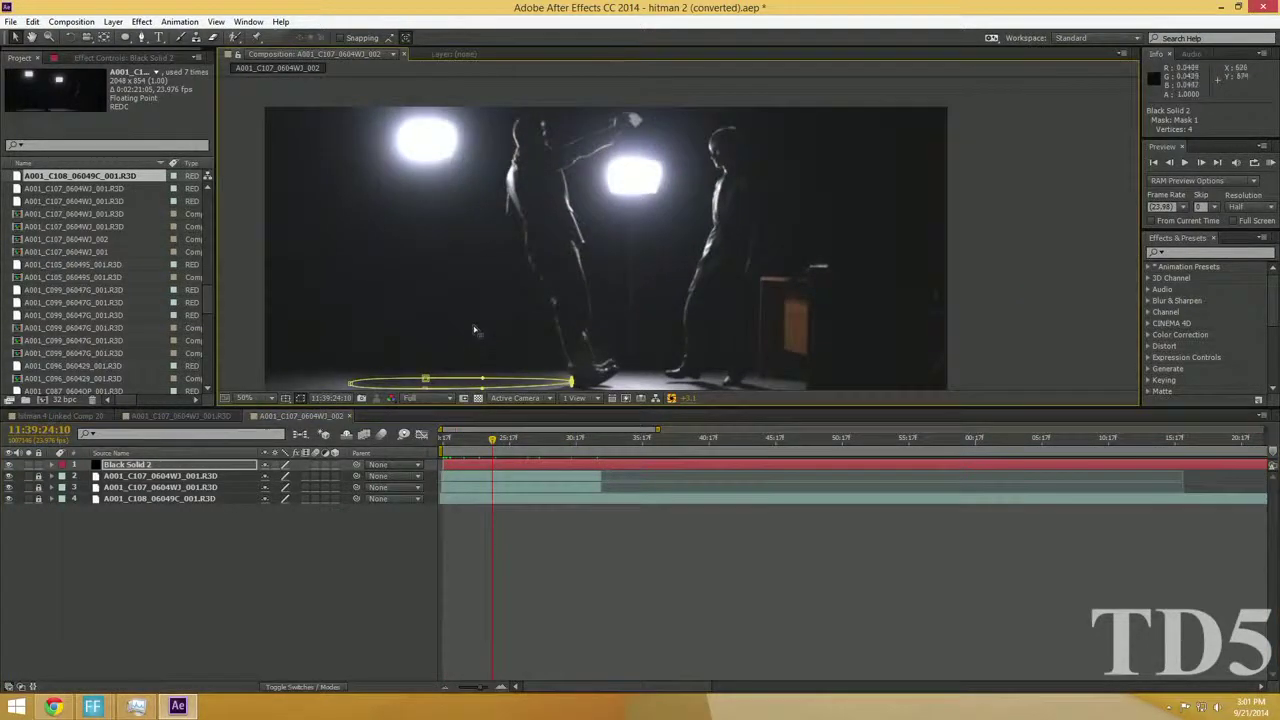
drag(474, 328, 500, 316)
drag(494, 441, 446, 440)
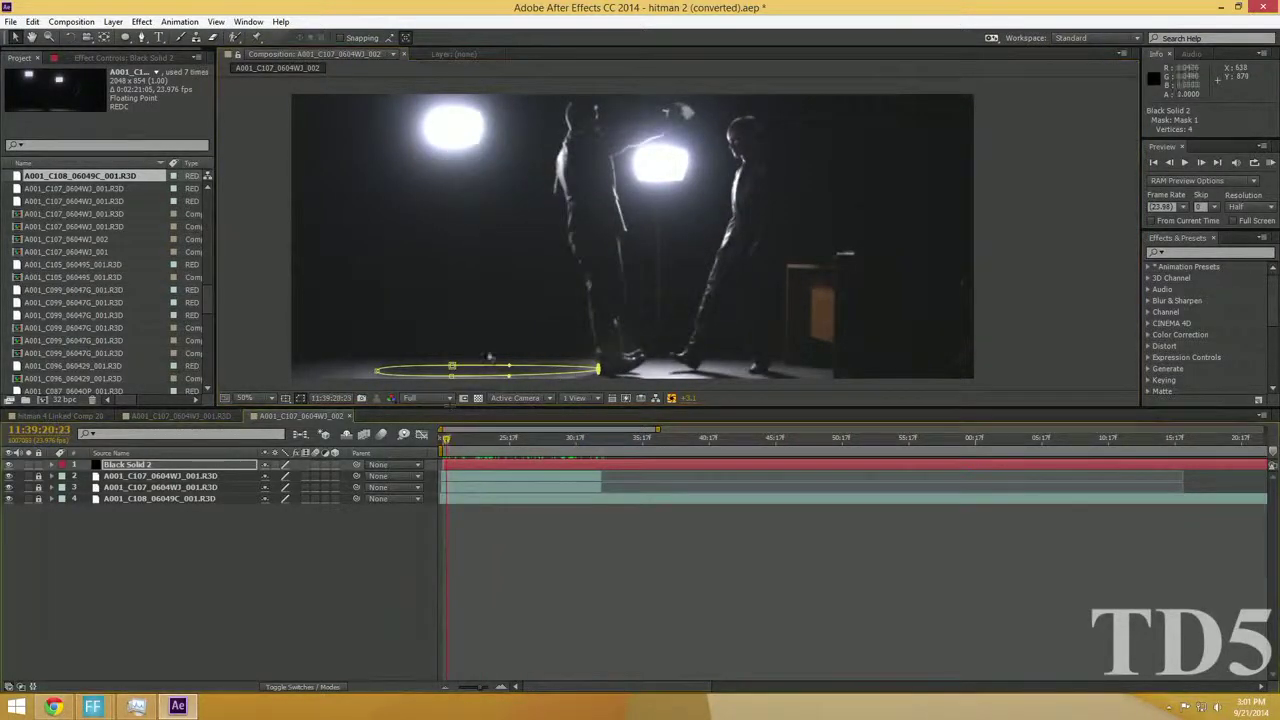
scroll(491, 355, up, 1)
drag(491, 355, 760, 252)
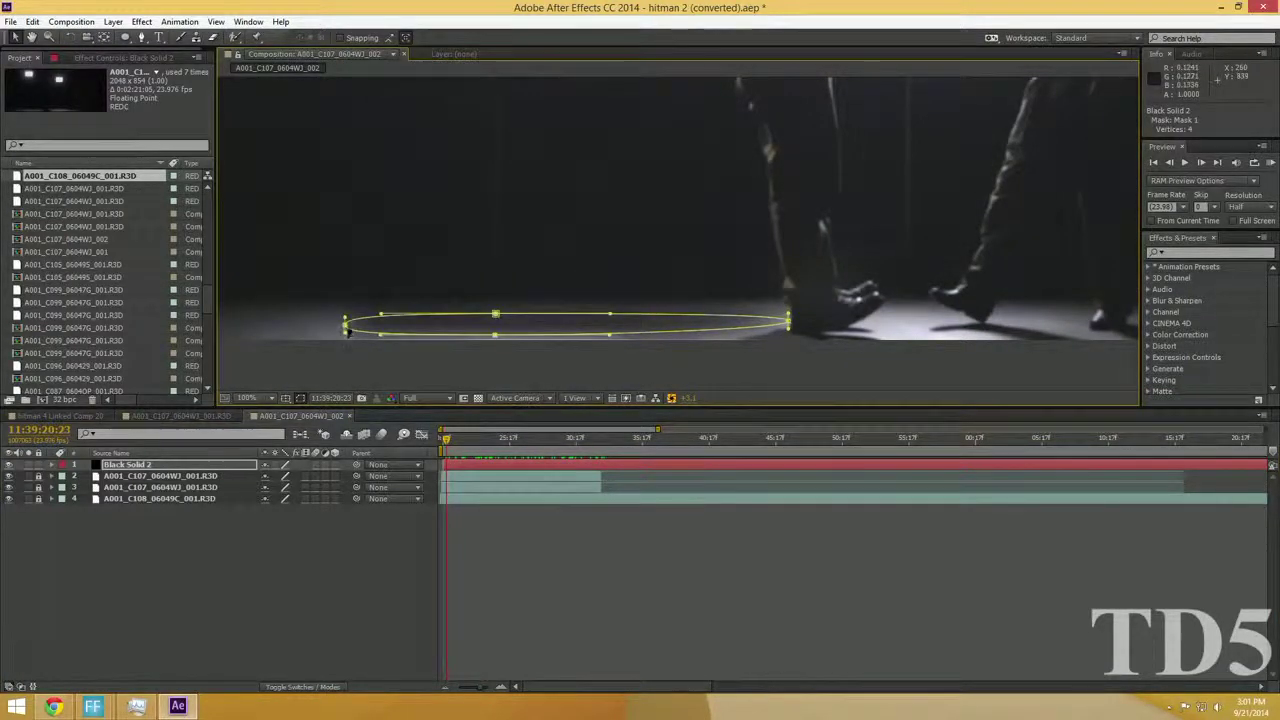
drag(346, 326, 512, 324)
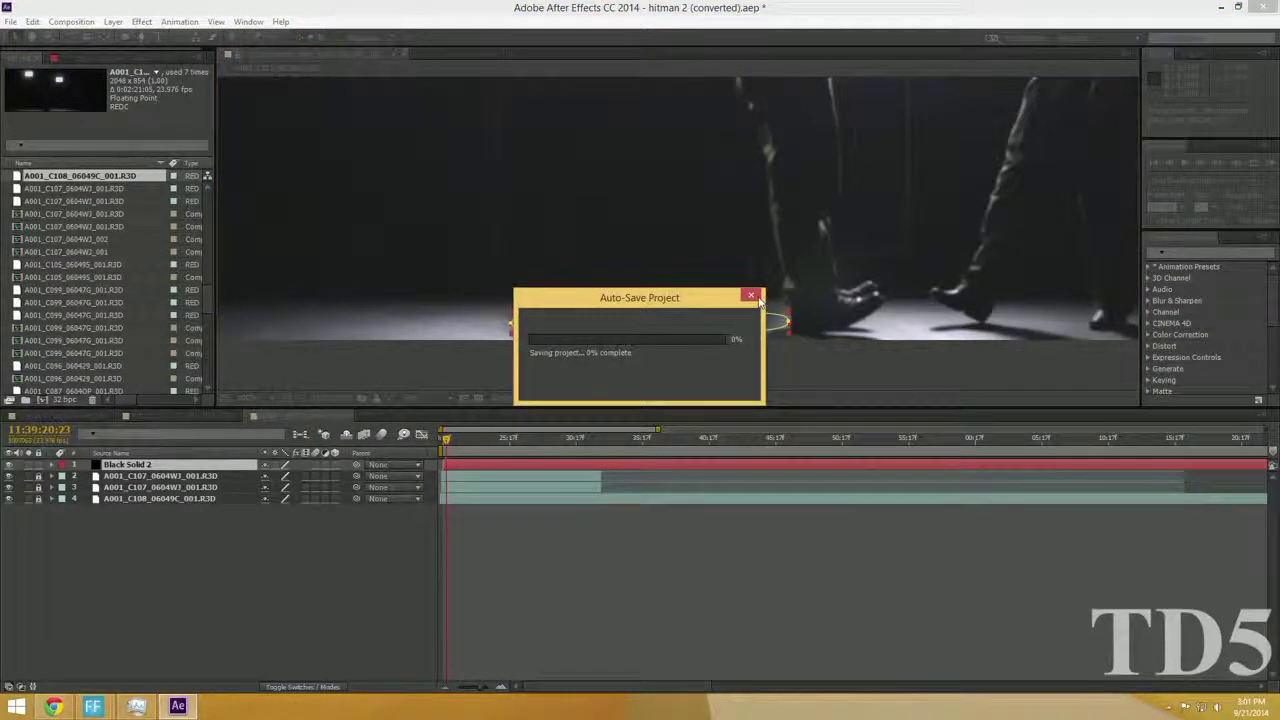
Move the lower vertex of the black solid's mask to the middle of the shortened ellipse and shorten both of its curve handles
click(753, 297)
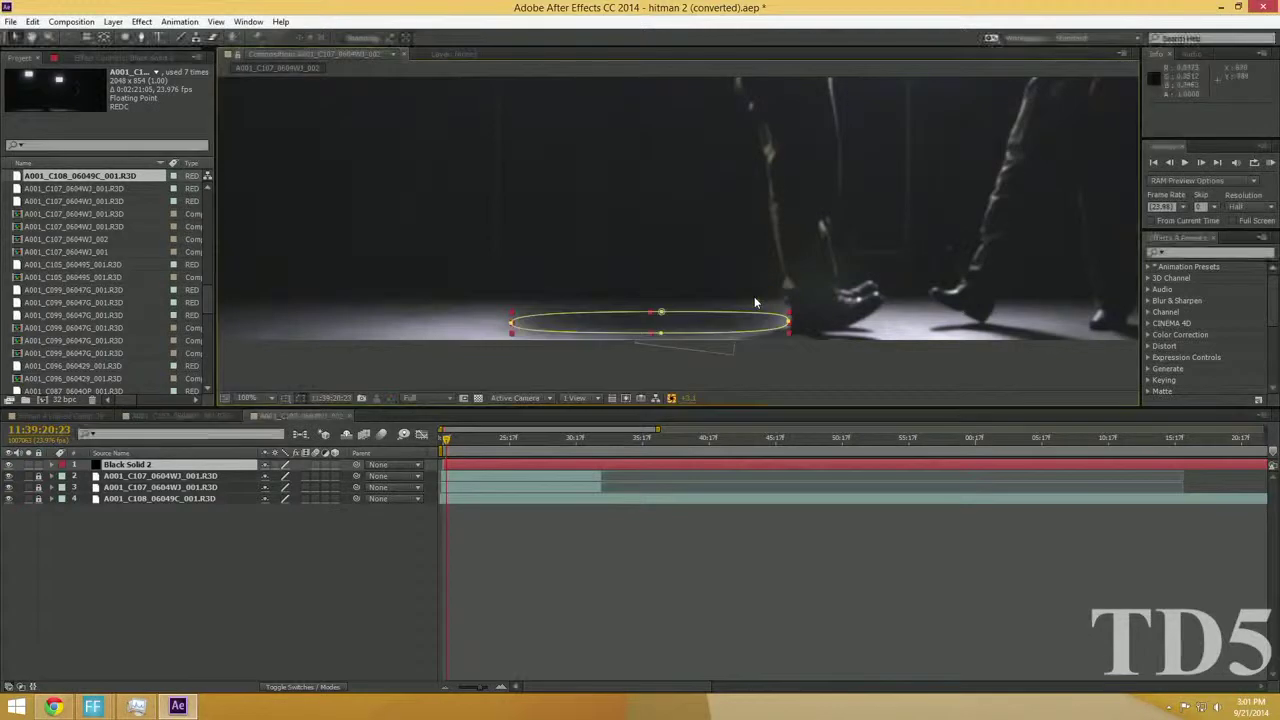
click(765, 368)
click(662, 333)
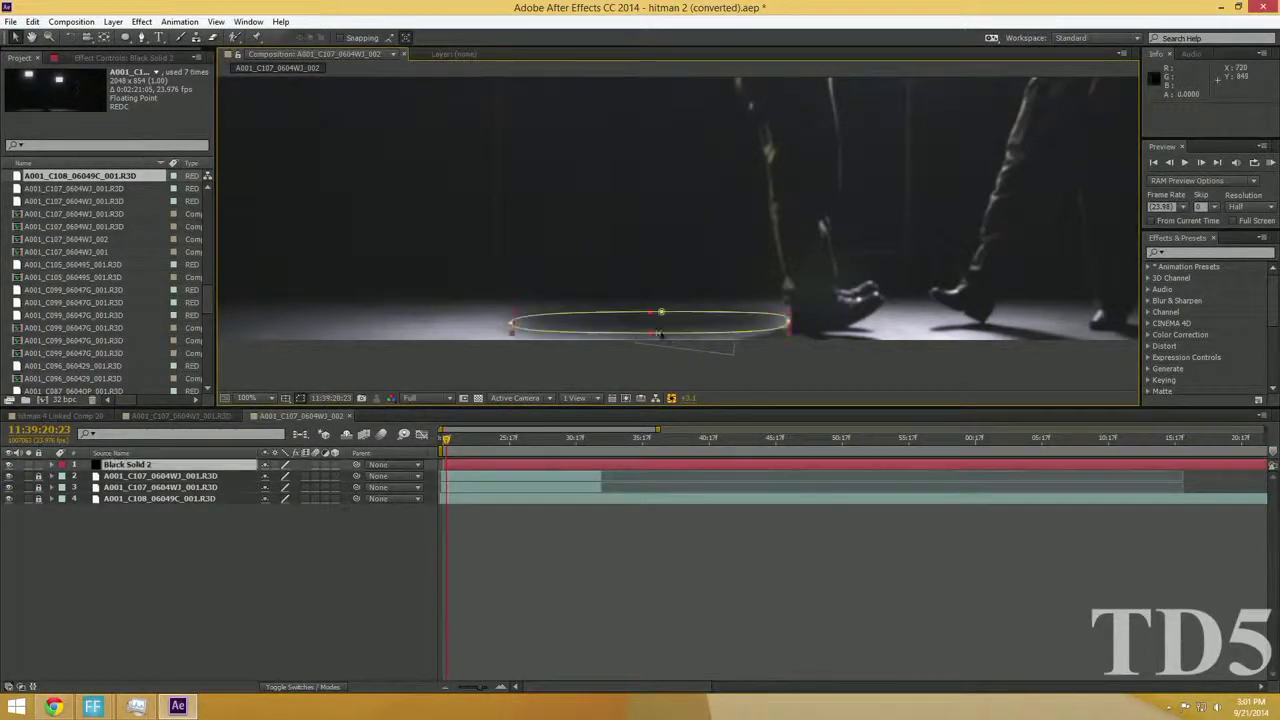
click(660, 333)
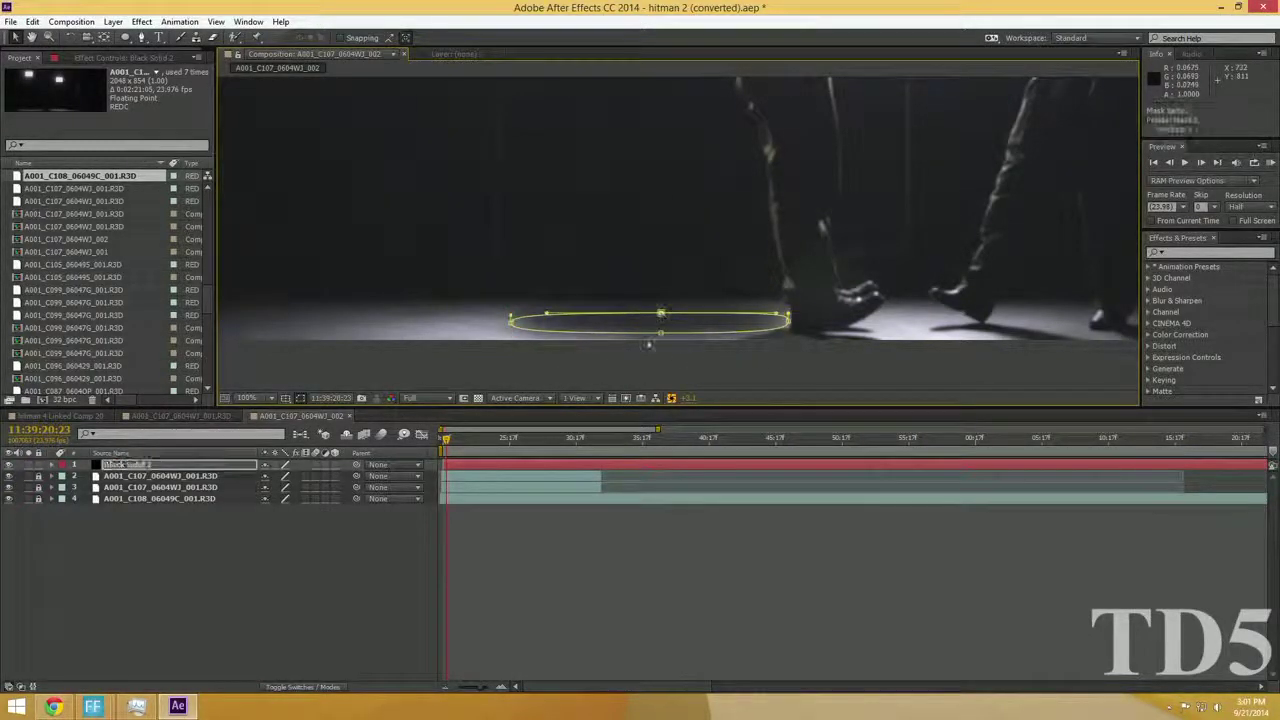
drag(662, 337, 692, 335)
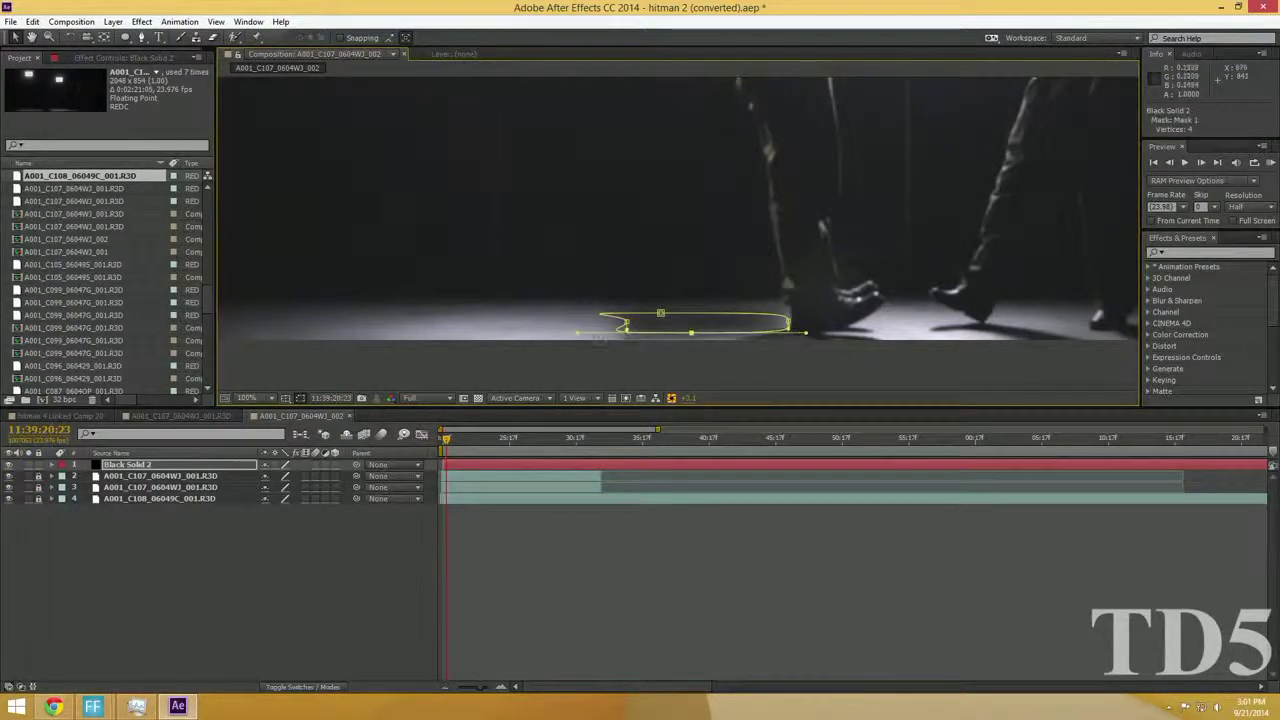
drag(585, 334, 657, 333)
drag(806, 334, 767, 332)
Centre the mask's upper vertex over the ellipse, shorten its curve handles to round the outline and check the shadow in the frame
drag(660, 313, 708, 310)
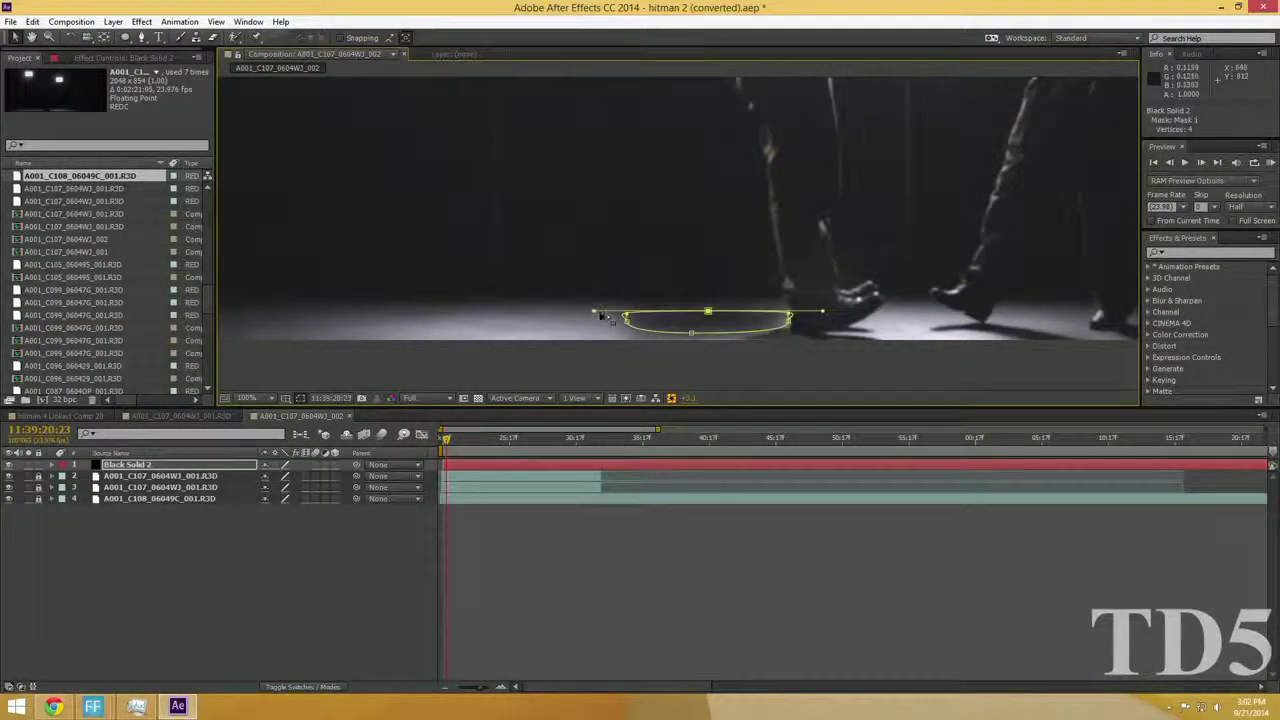
click(644, 316)
drag(601, 317, 656, 312)
drag(822, 310, 710, 314)
click(822, 549)
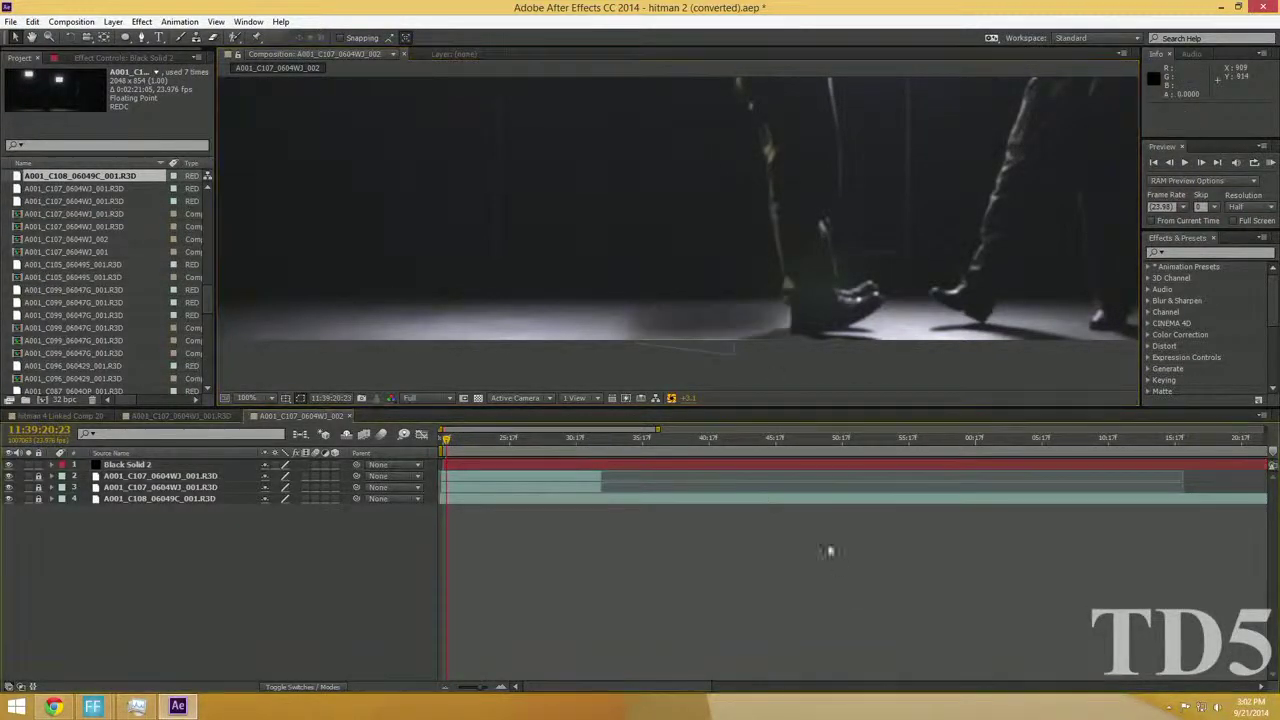
scroll(830, 347, down, 4)
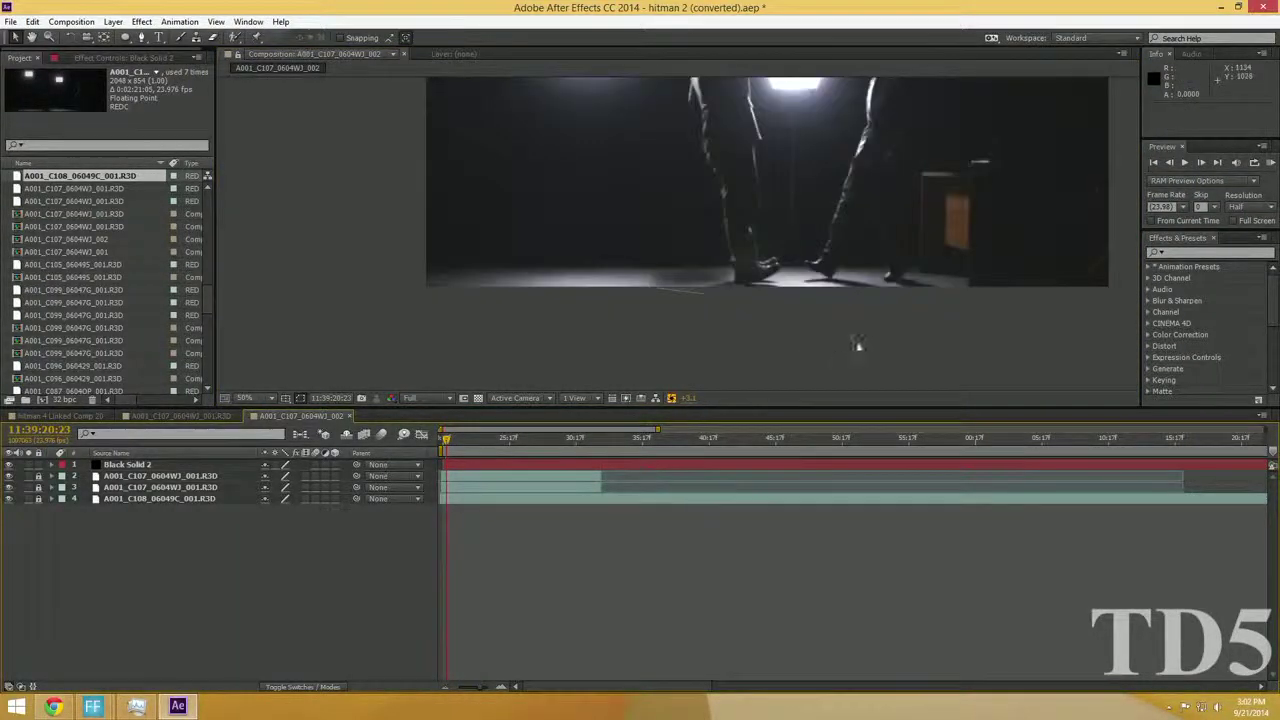
scroll(900, 315, up, 4)
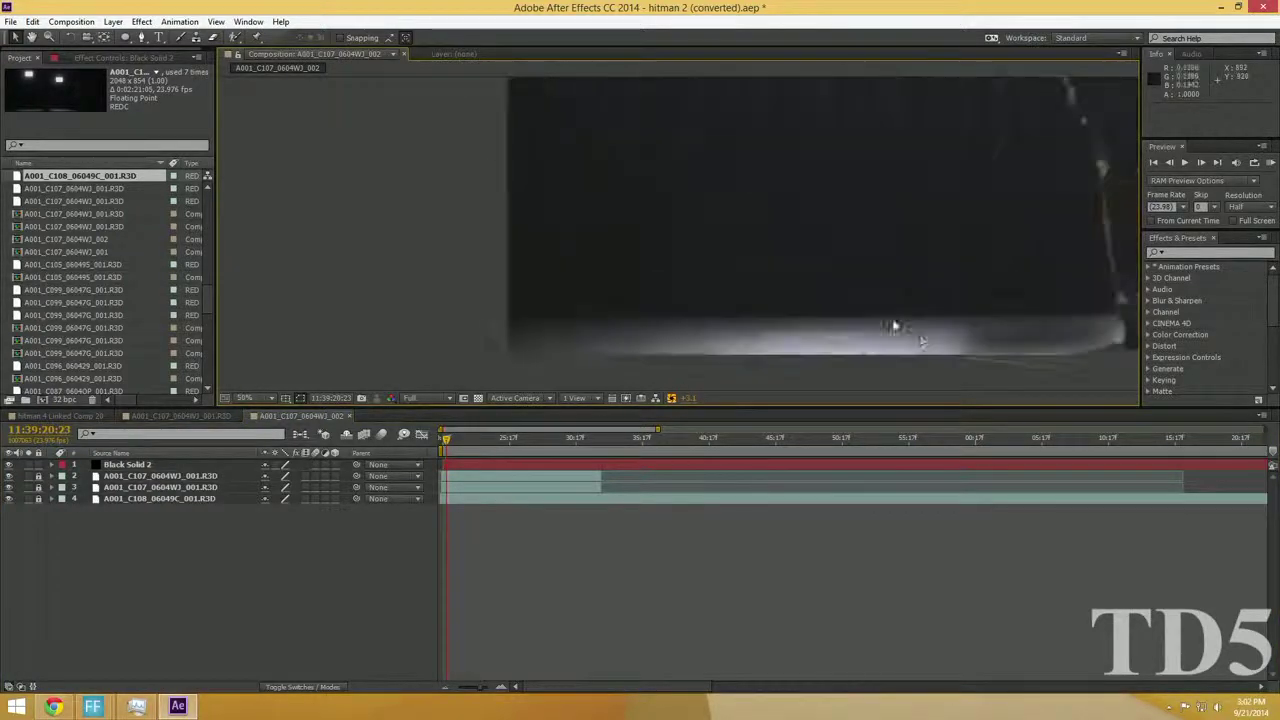
Lower the black solid's layer opacity to about 85% and check the shadow in the full frame
click(195, 466)
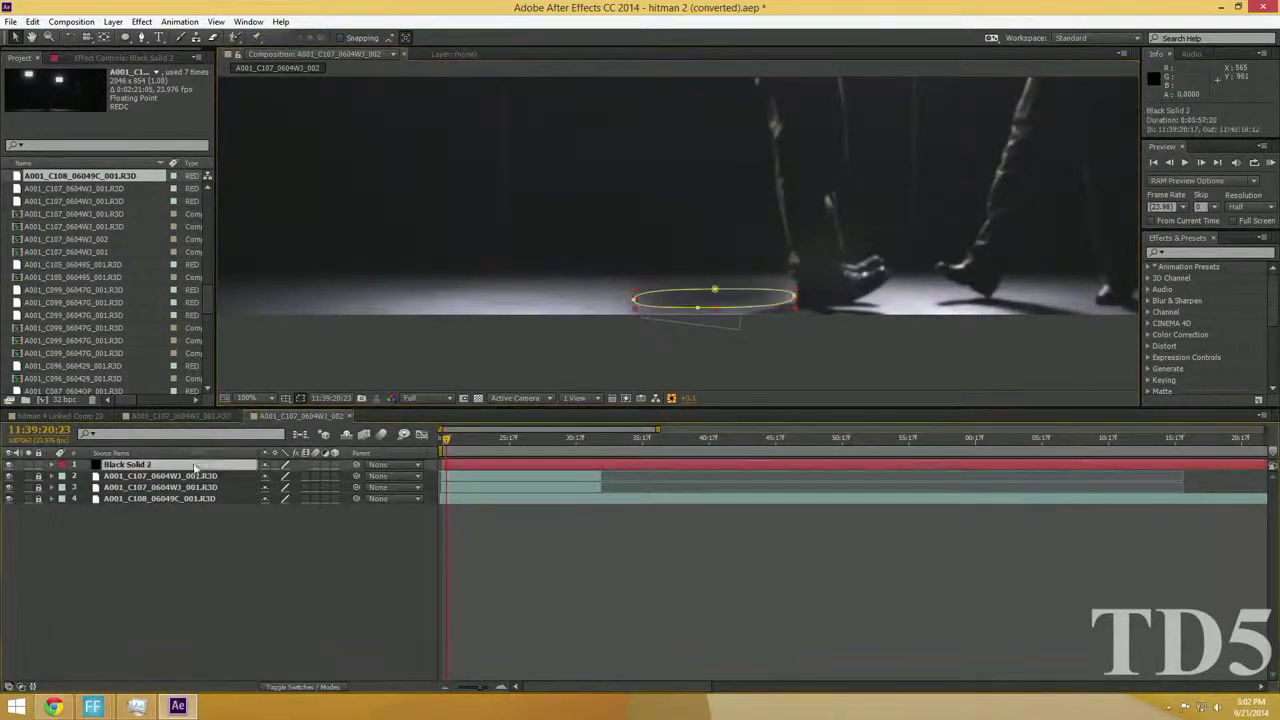
click(56, 466)
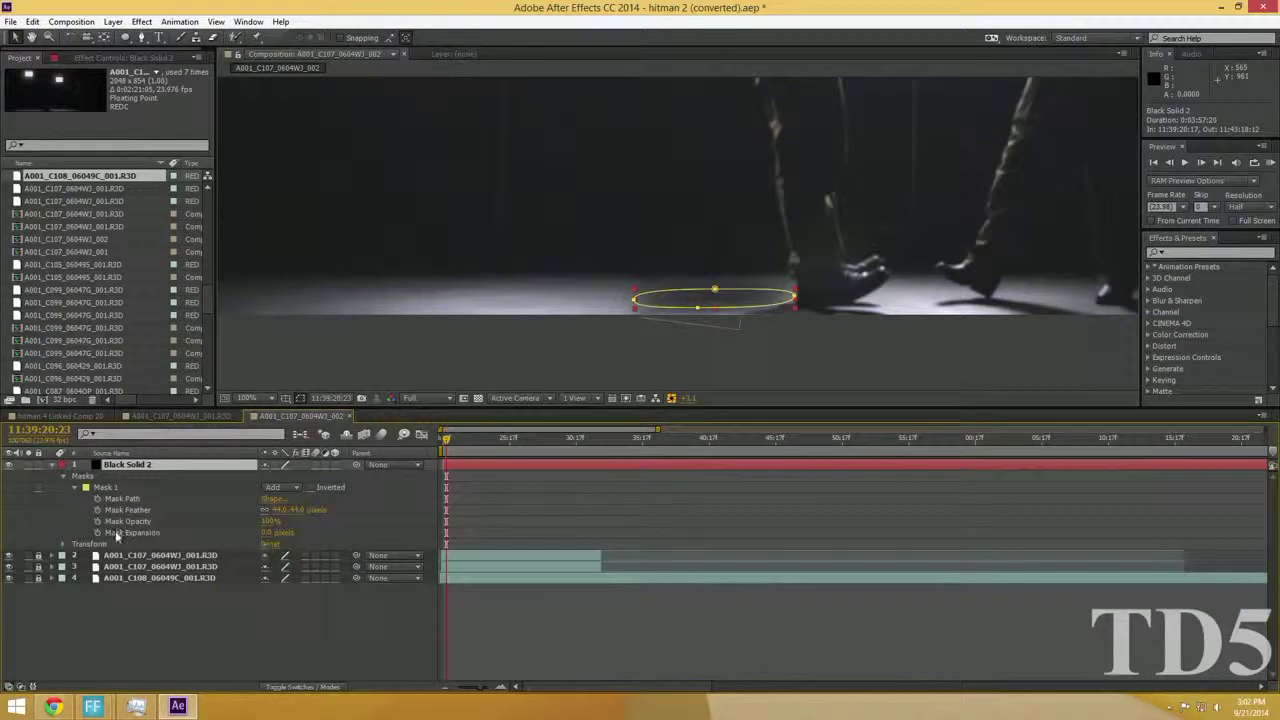
click(64, 544)
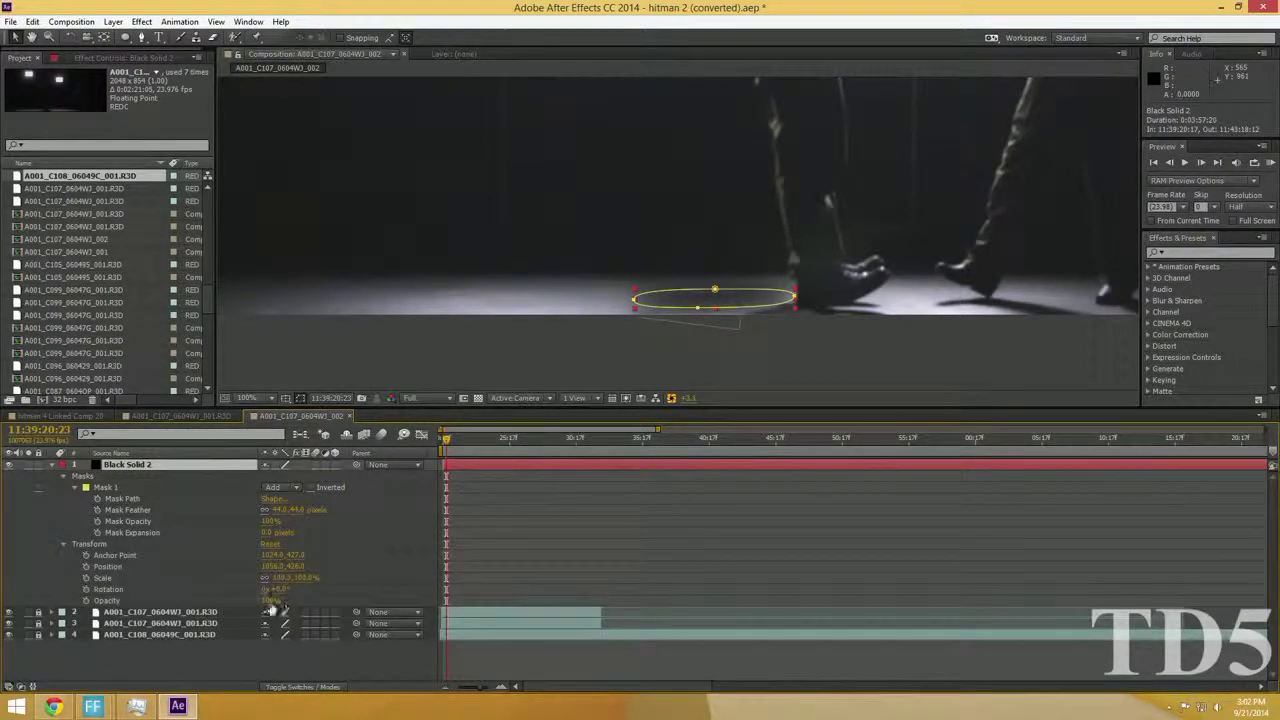
drag(270, 600, 264, 600)
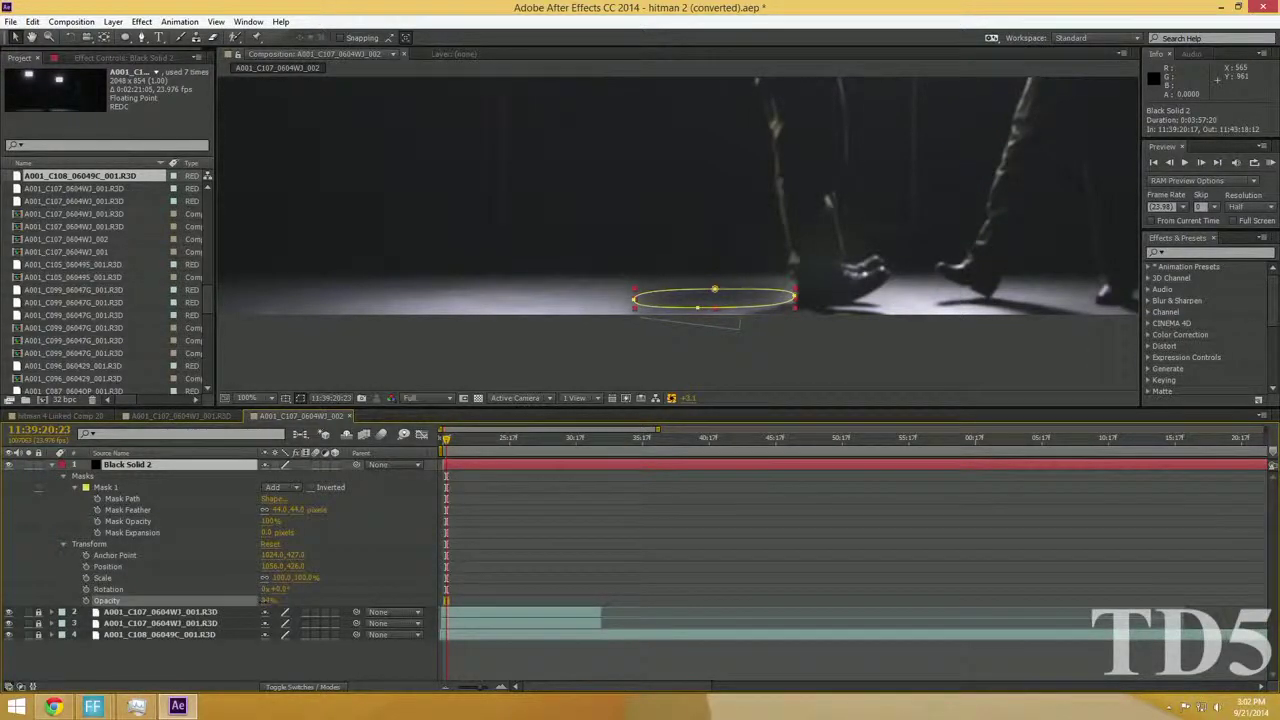
click(930, 350)
scroll(753, 347, down, 4)
drag(661, 322, 646, 380)
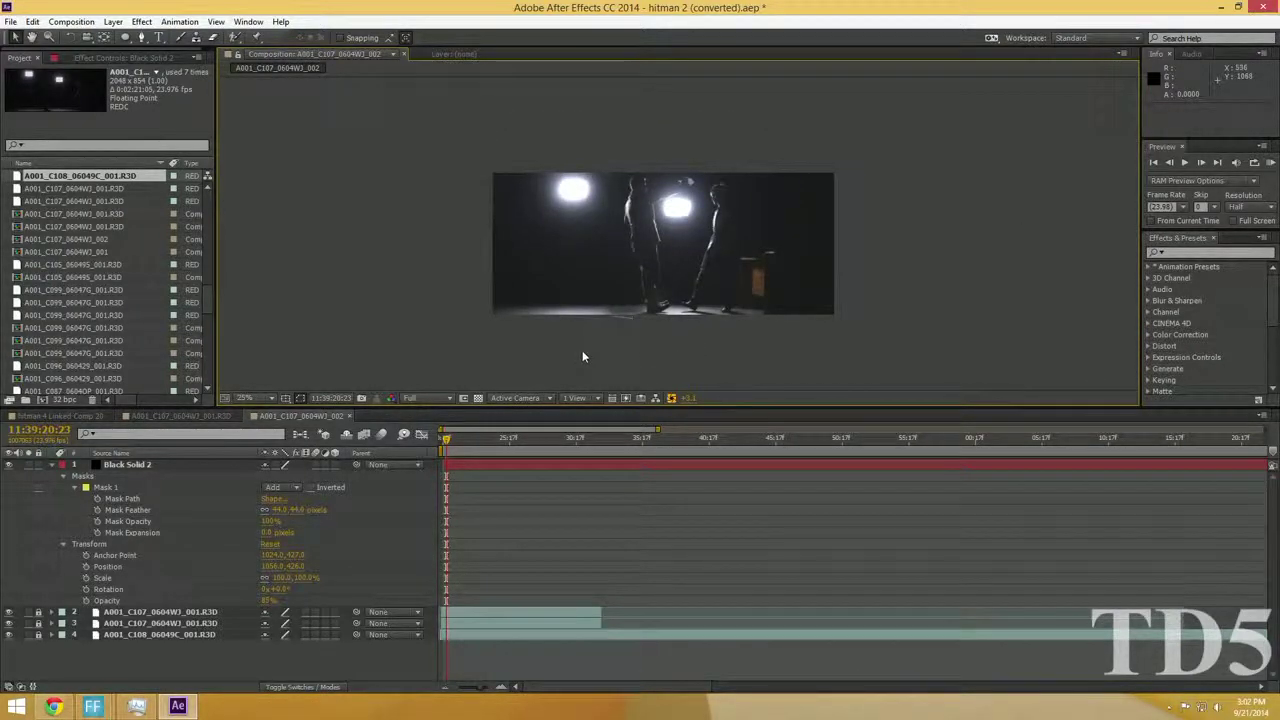
scroll(660, 290, up, 4)
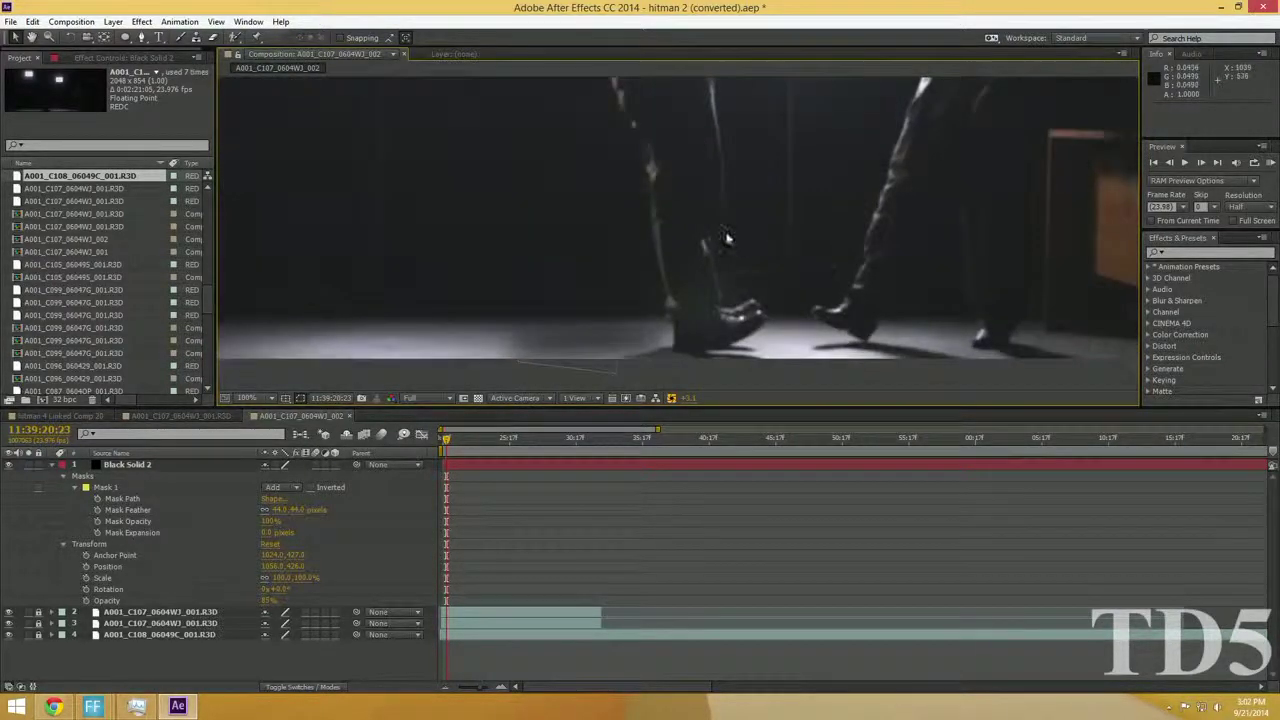
Move the current time to 11:39:20:17 and select the black solid
drag(814, 289, 864, 262)
click(682, 318)
click(760, 375)
drag(447, 439, 441, 447)
click(650, 314)
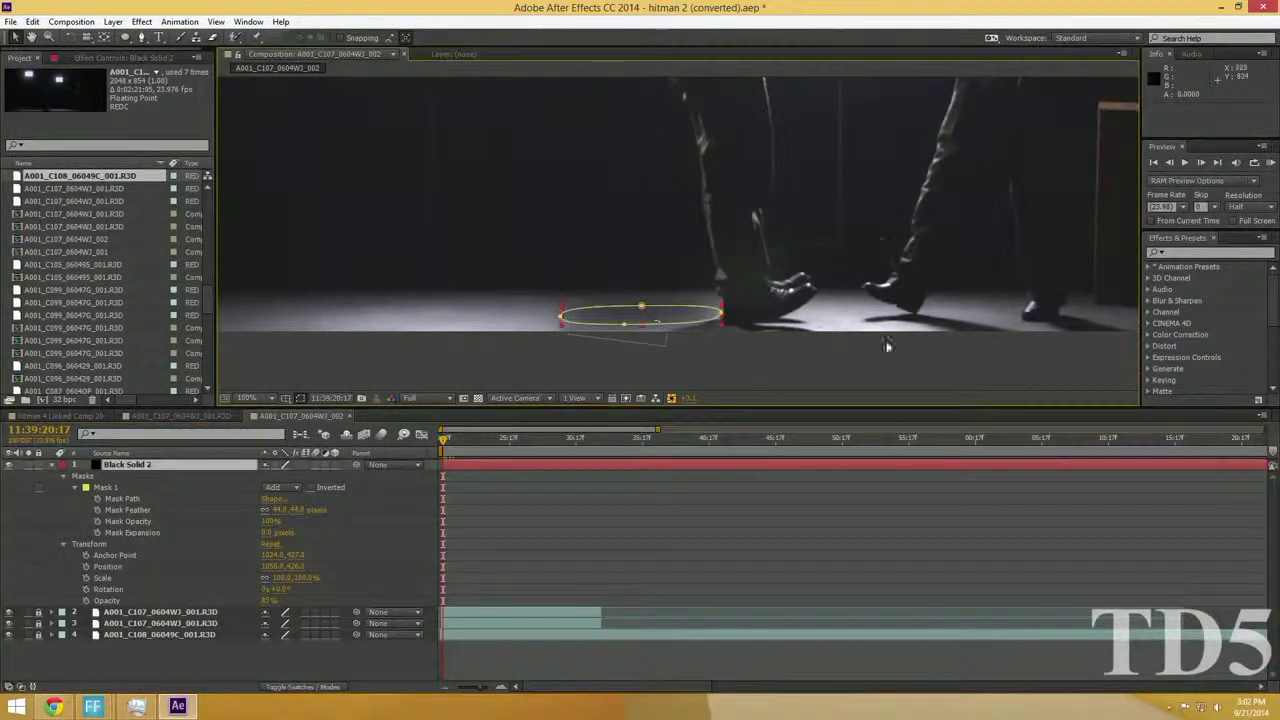
Examine the mask's four vertices up close against the shadow behind the left man's heels
scroll(705, 300, up, 4)
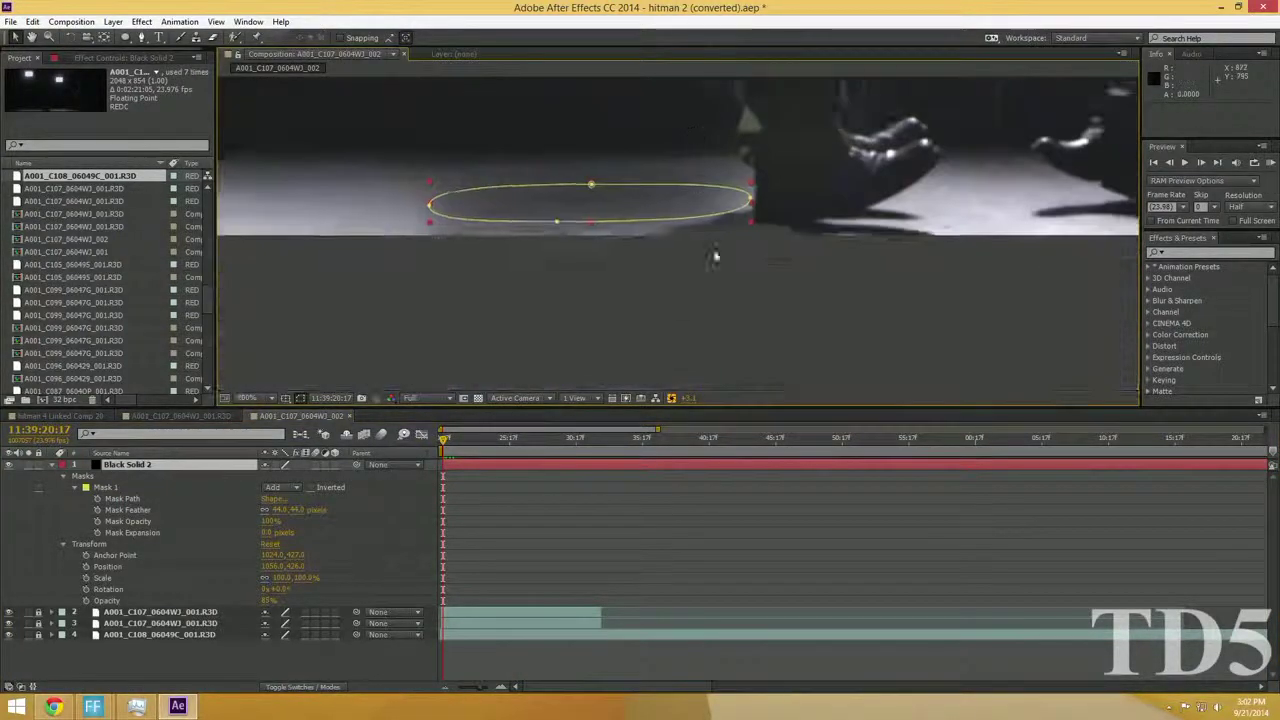
click(720, 238)
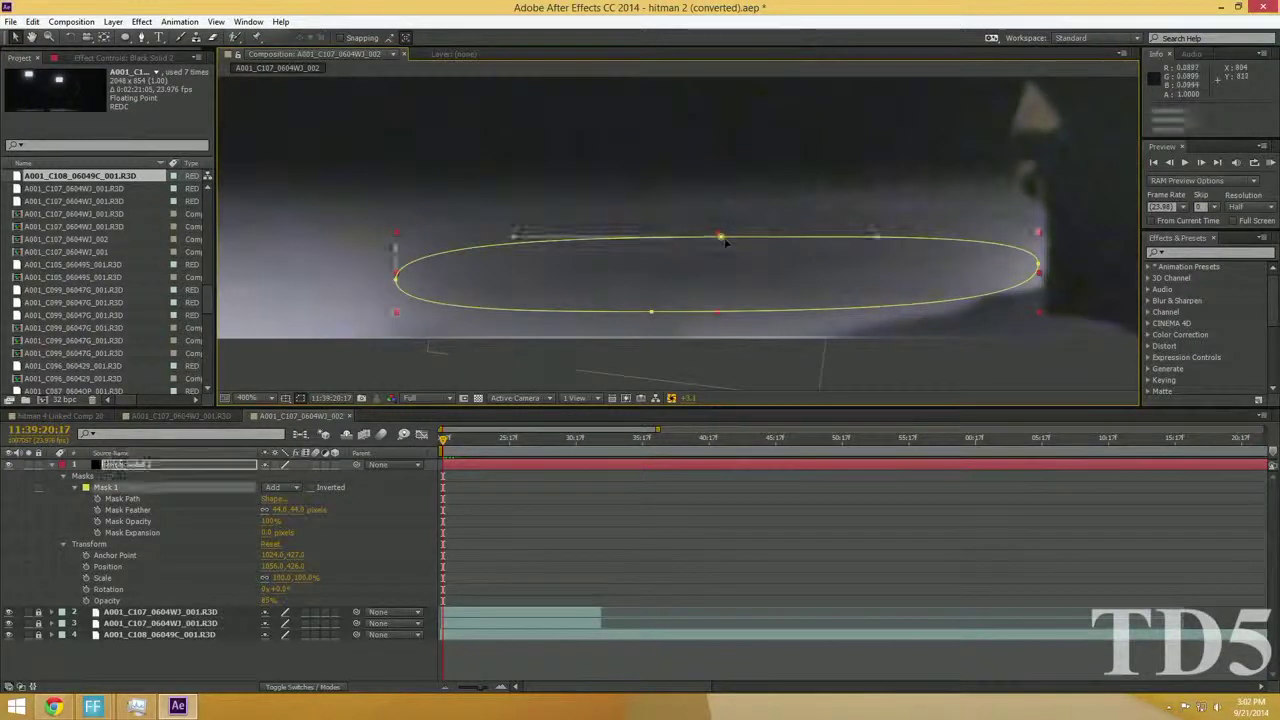
click(397, 280)
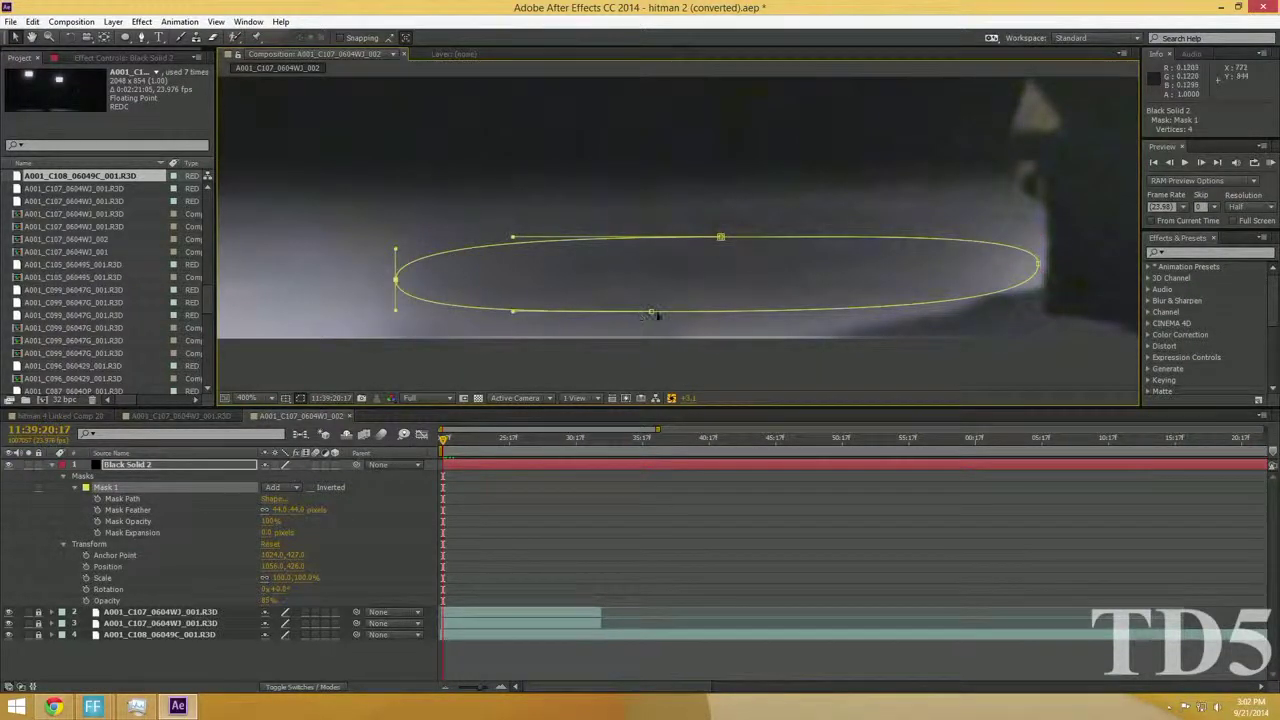
click(651, 312)
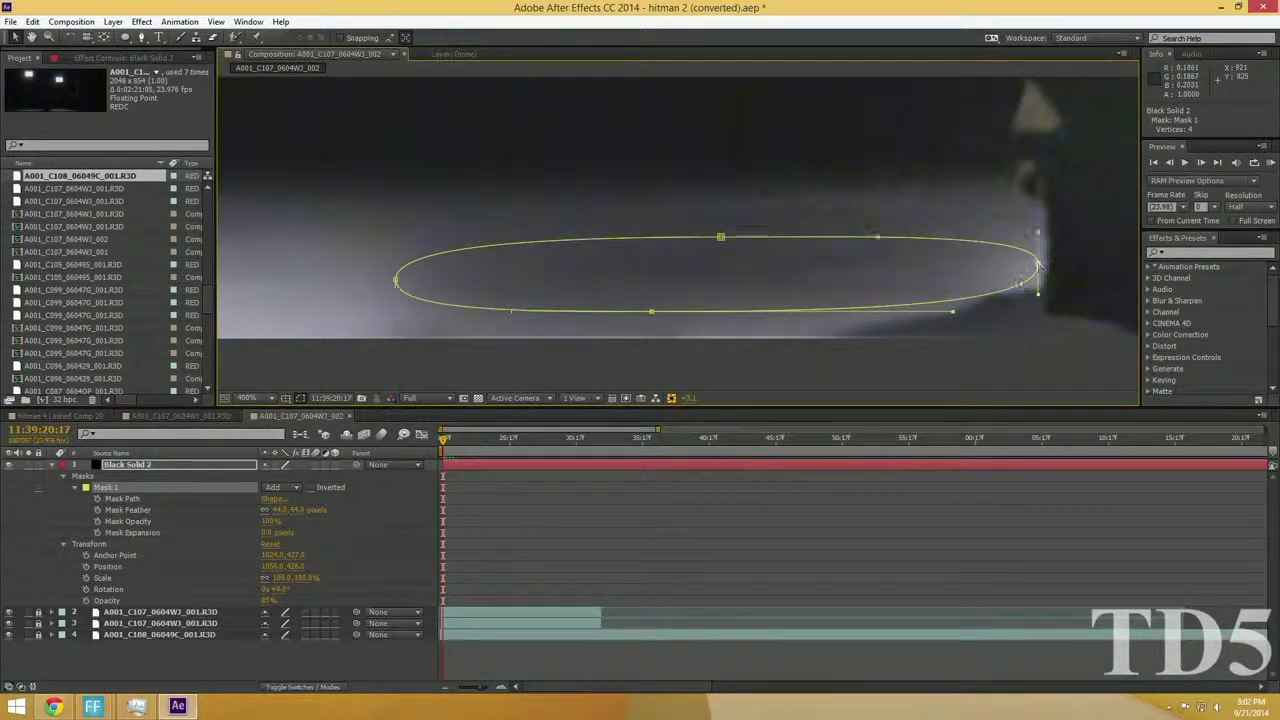
click(992, 374)
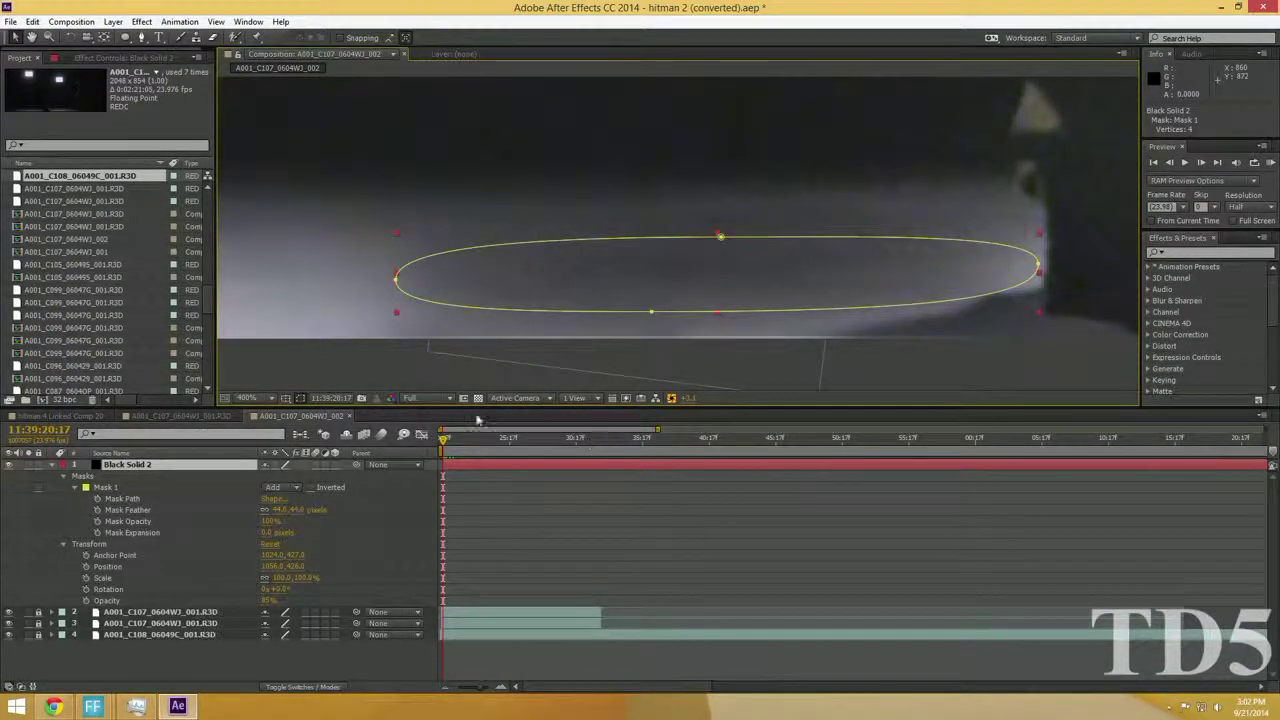
Start keyframing the black solid's Mask Path at 11:39:20:17
drag(445, 441, 424, 458)
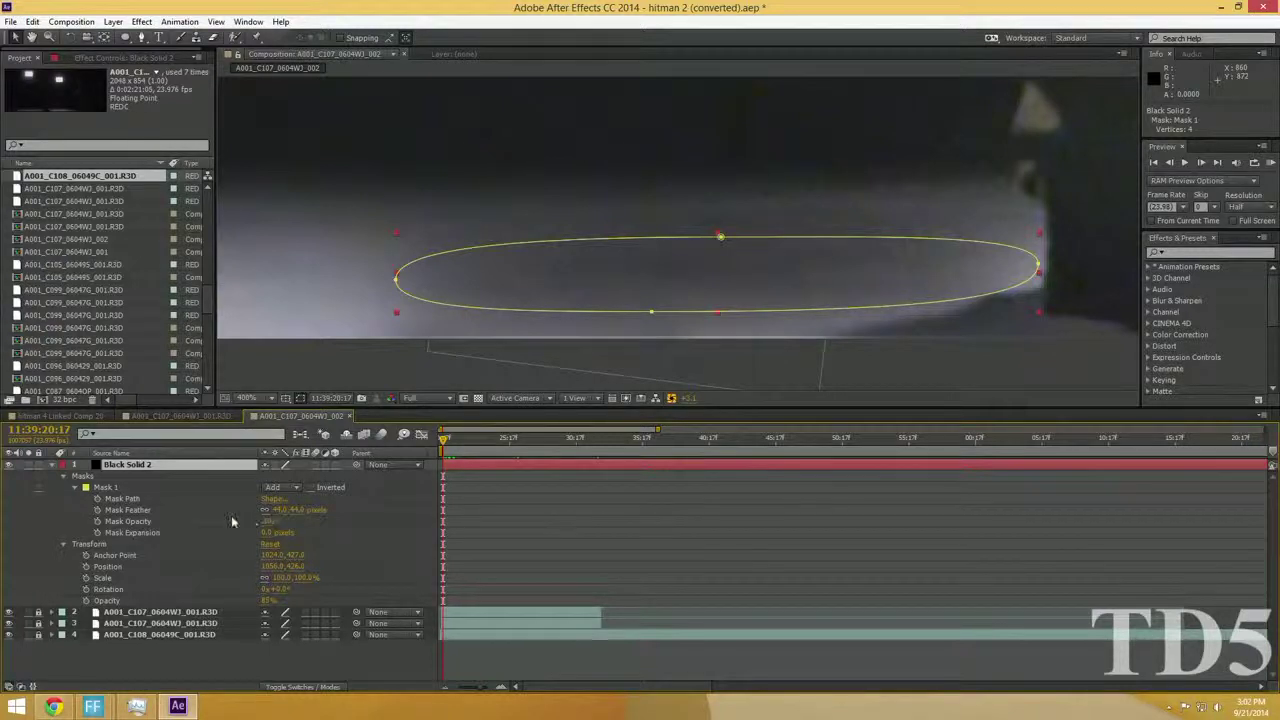
click(86, 488)
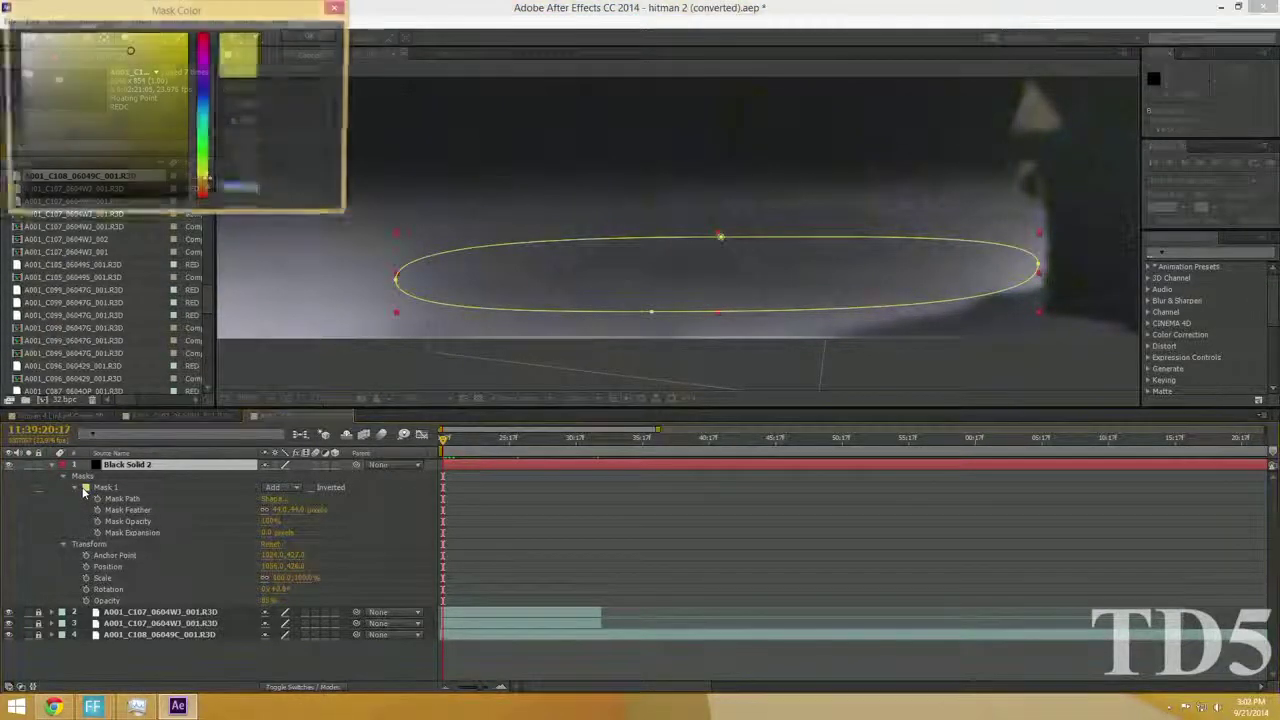
click(337, 10)
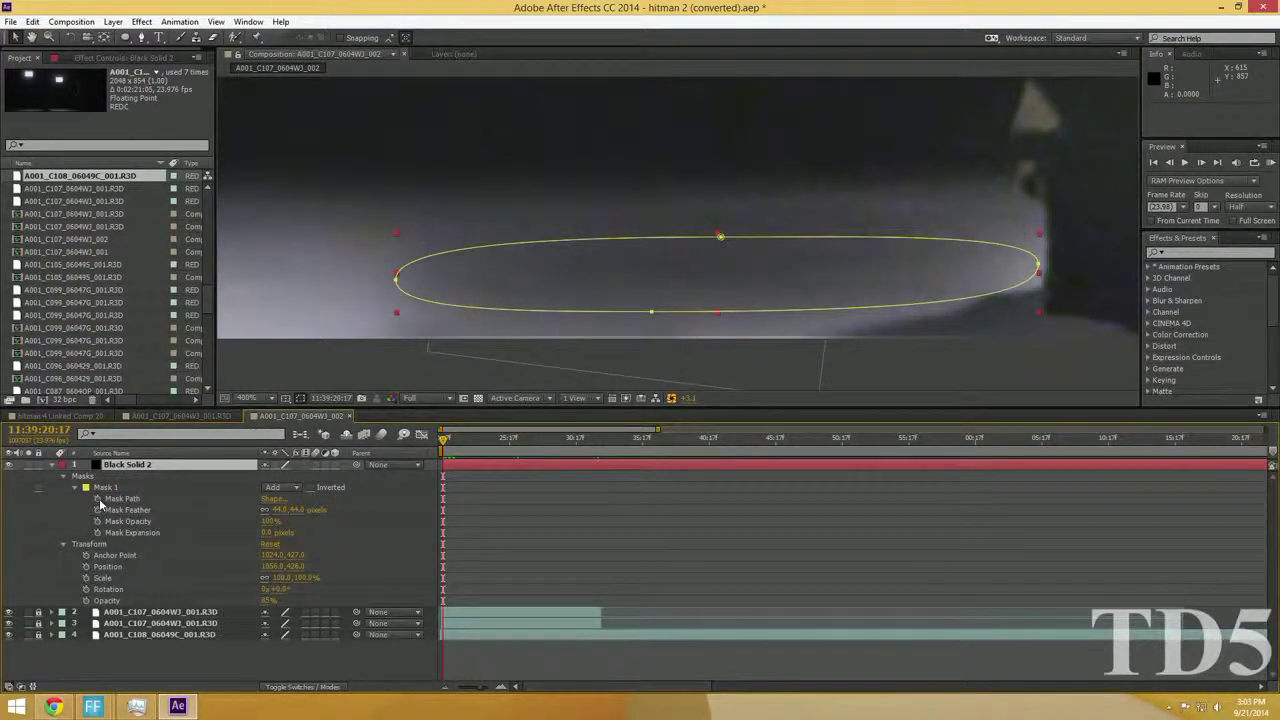
click(97, 499)
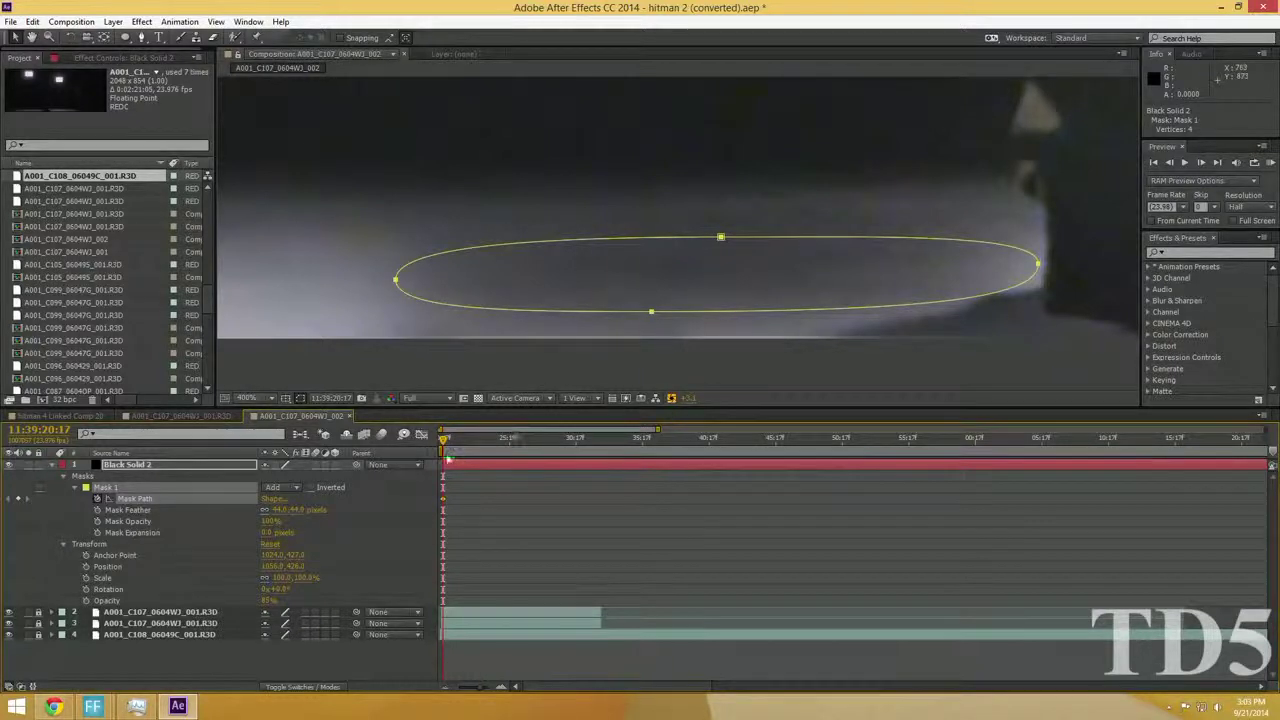
At 11:39:31:19, stretch the mask's left end far along the floor behind the falling man and recentre its upper and lower vertices
scroll(561, 325, down, 5)
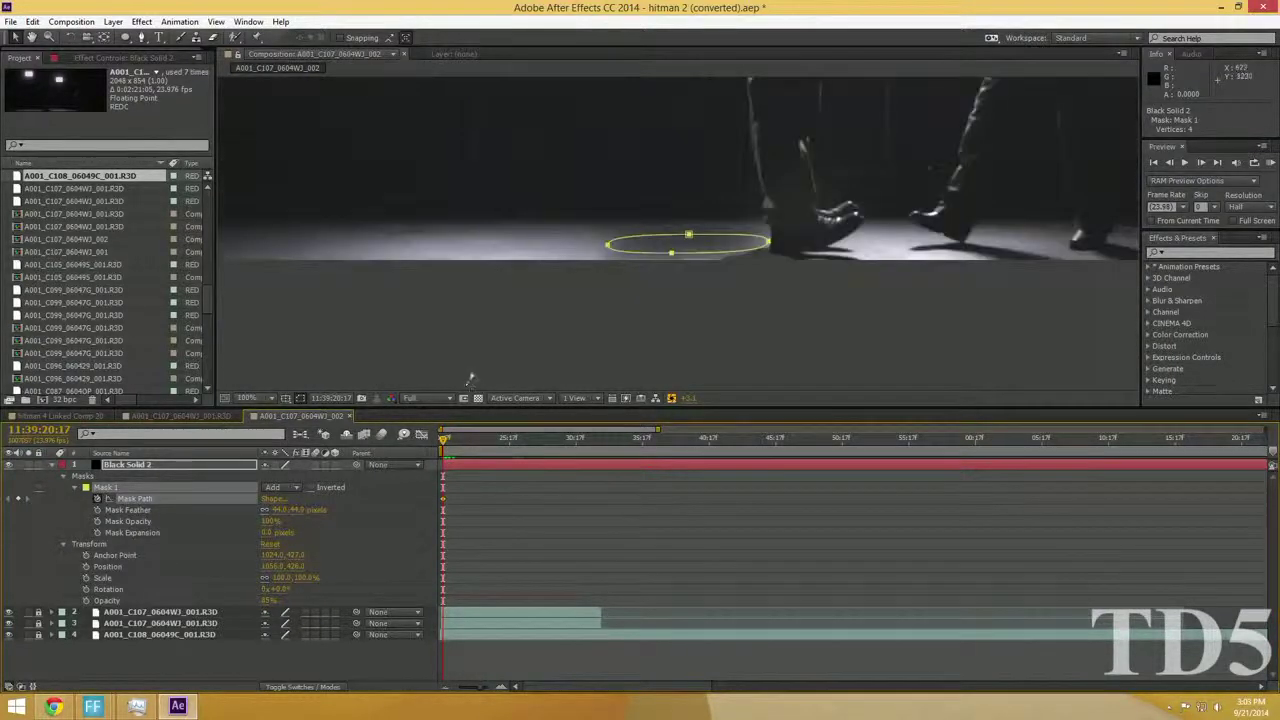
drag(561, 325, 444, 392)
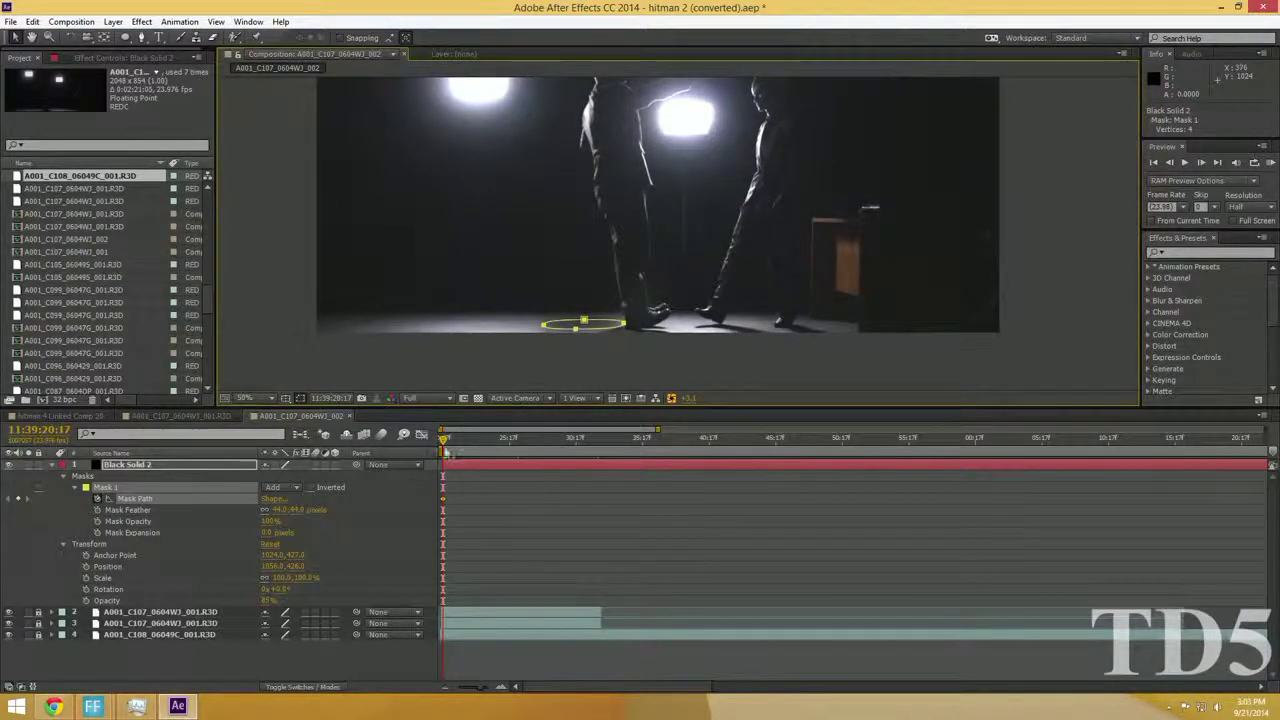
drag(449, 446, 590, 439)
scroll(535, 382, up, 1)
drag(535, 382, 897, 78)
drag(752, 228, 708, 398)
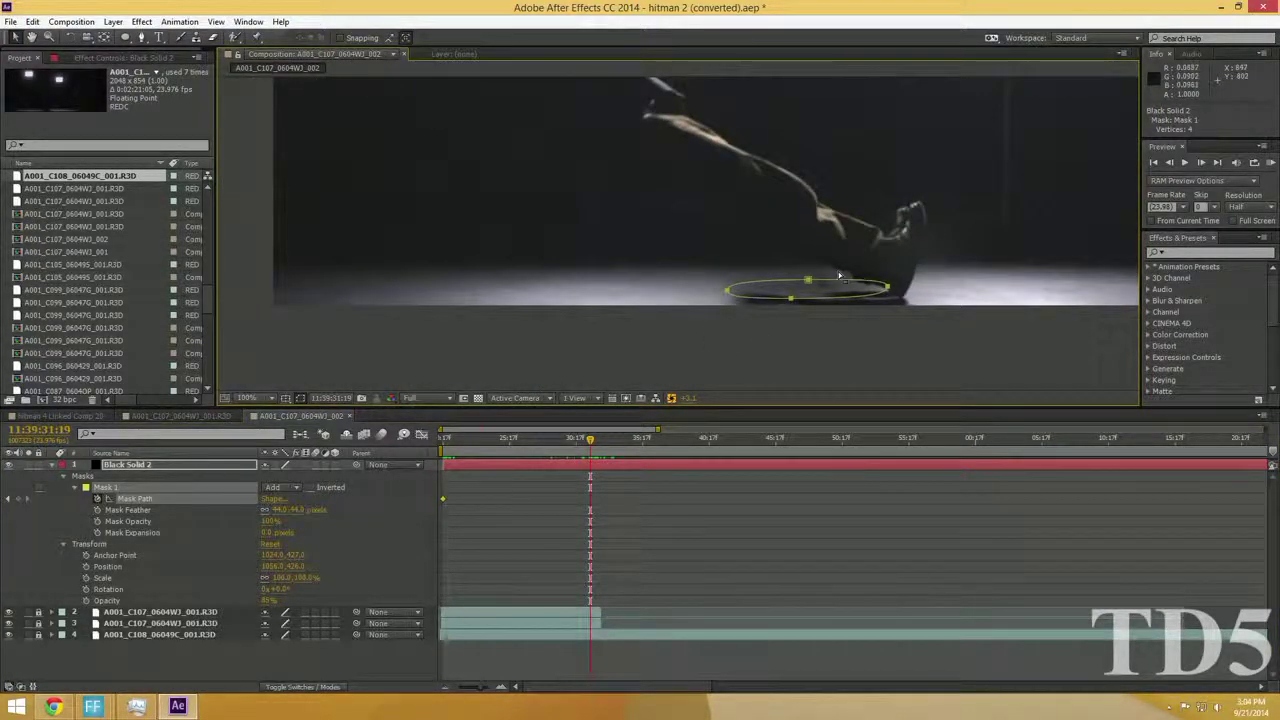
drag(759, 306, 386, 290)
drag(467, 280, 633, 276)
drag(450, 299, 612, 298)
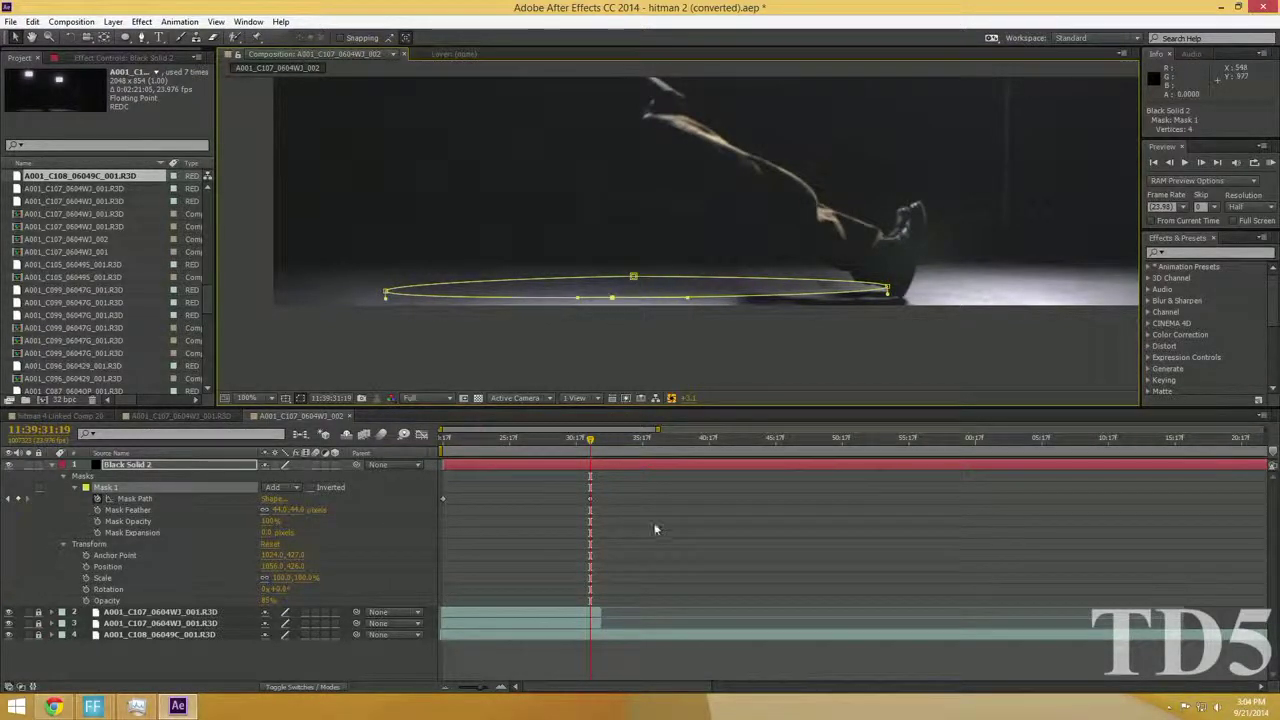
Scrub the mask path animation back to 11:39:20:17 and examine the mask outline at the man's heels
drag(592, 445, 586, 440)
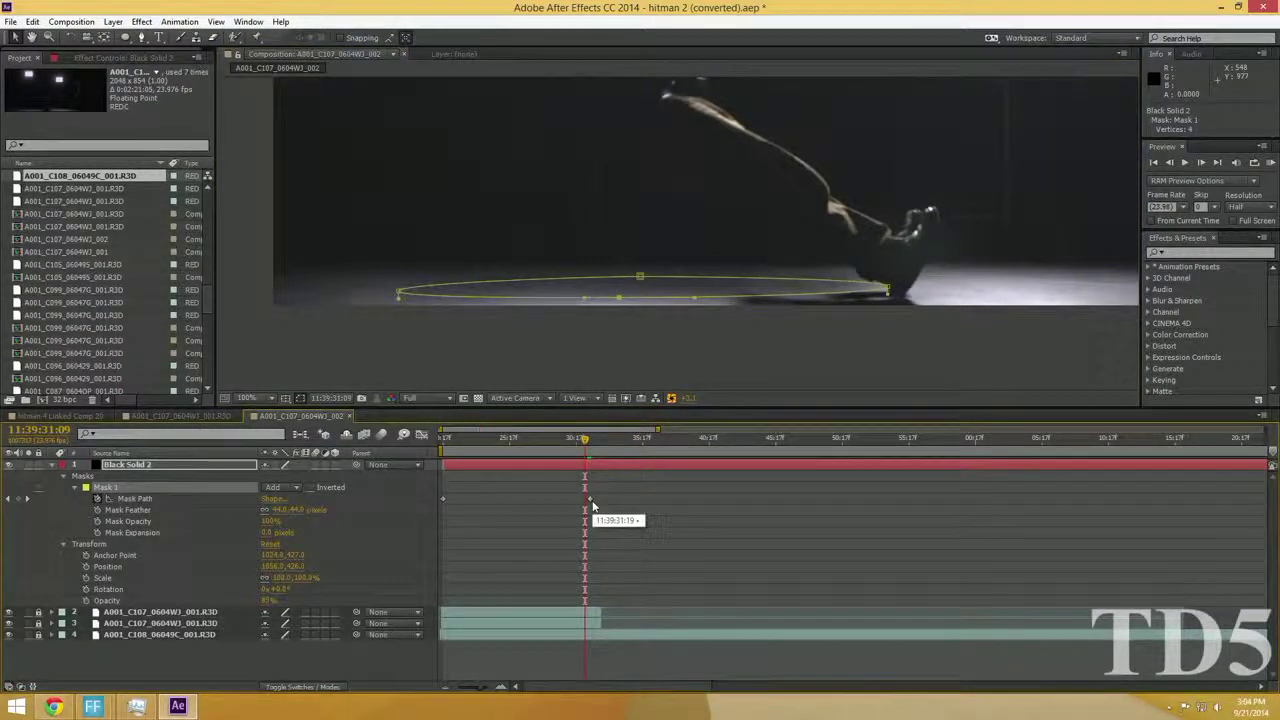
click(635, 505)
drag(587, 441, 380, 452)
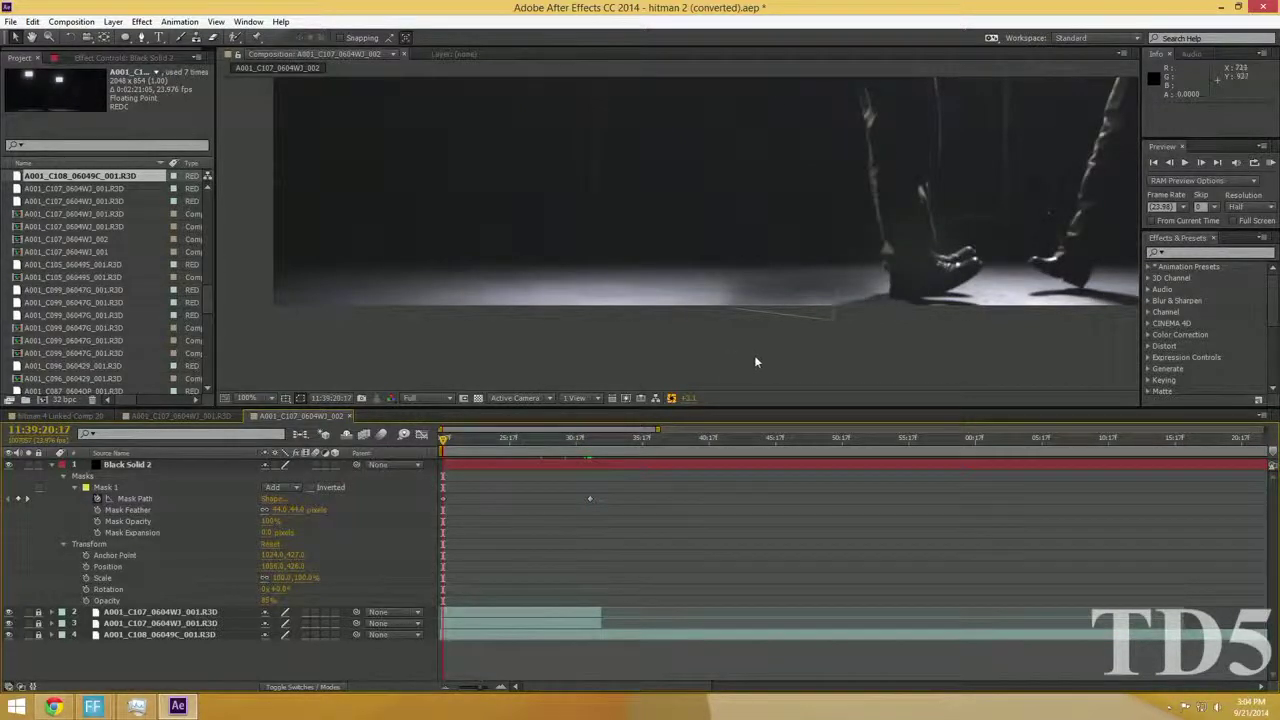
click(113, 487)
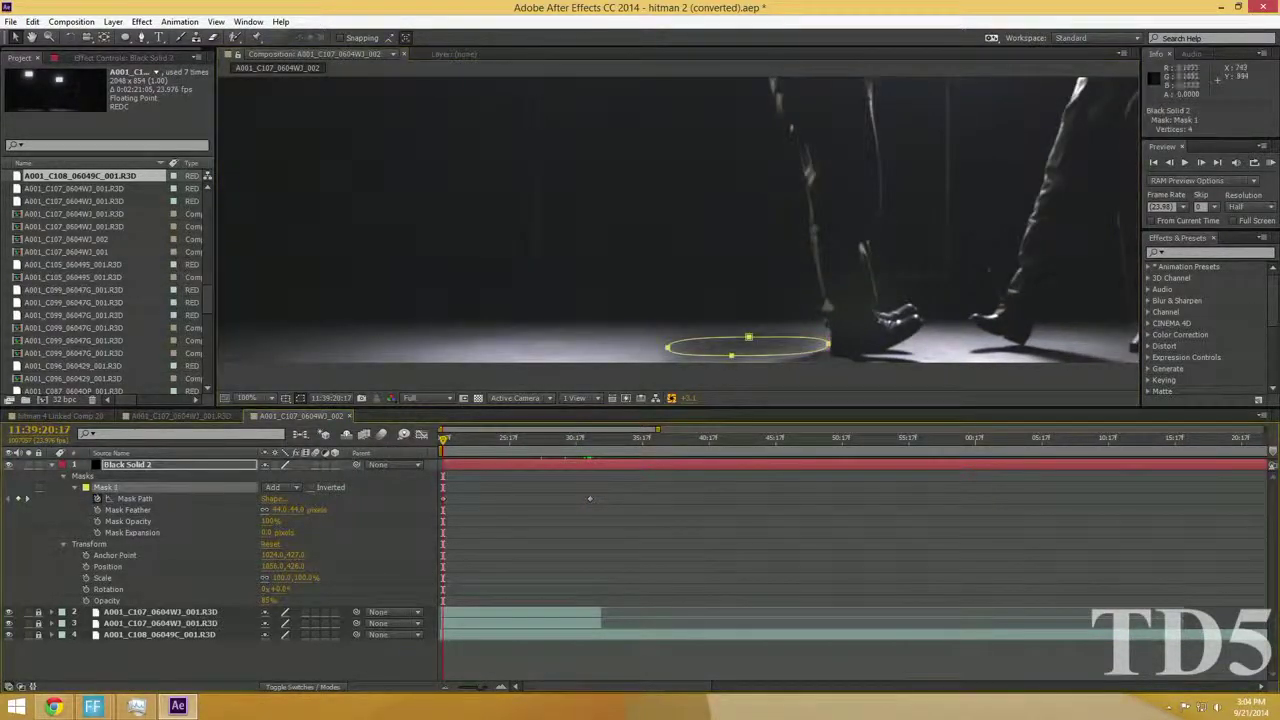
drag(619, 329, 632, 327)
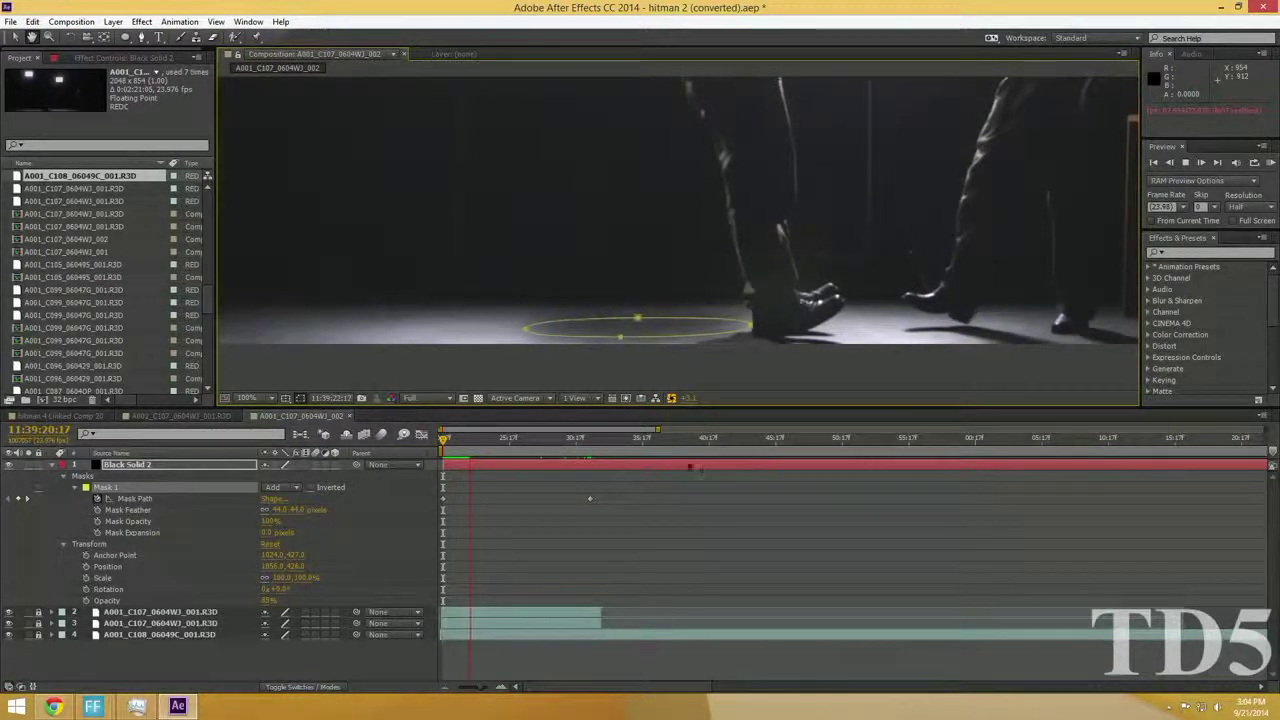
Preview the animated shadow and replay the start of the shot in a wider view
drag(474, 441, 587, 427)
scroll(506, 339, down, 1)
drag(506, 339, 577, 370)
key(Home)
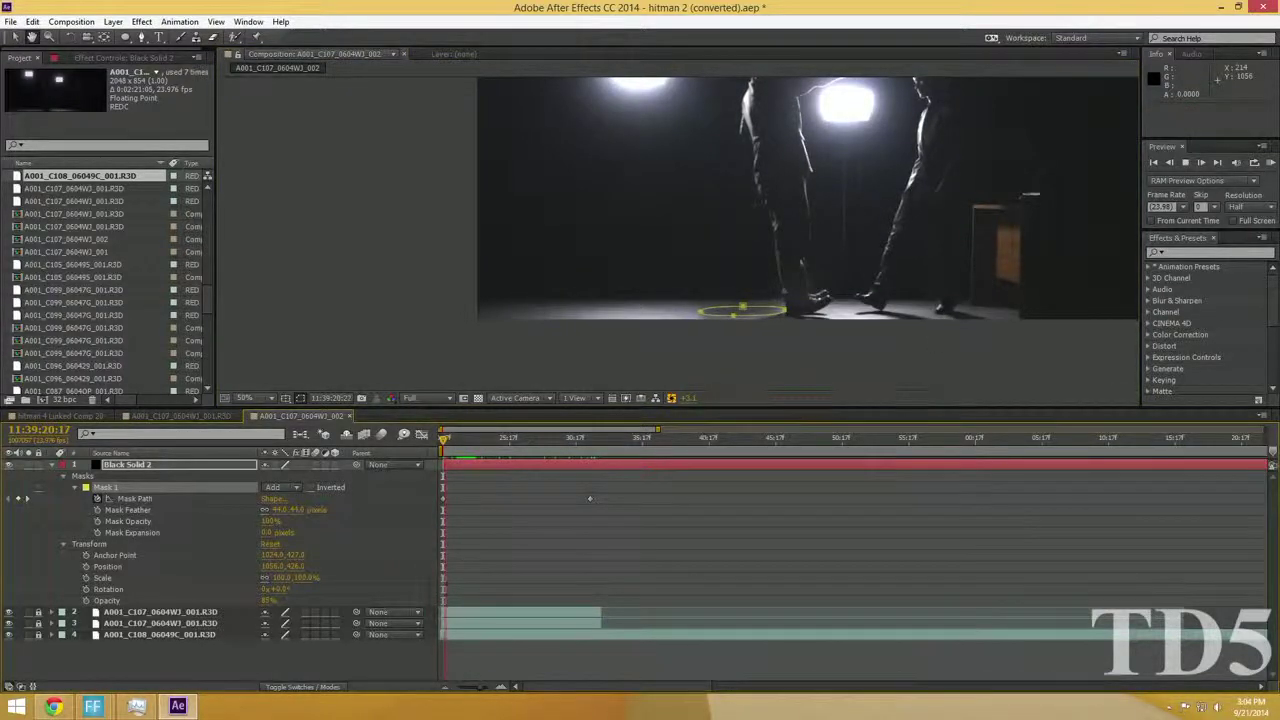
key(space)
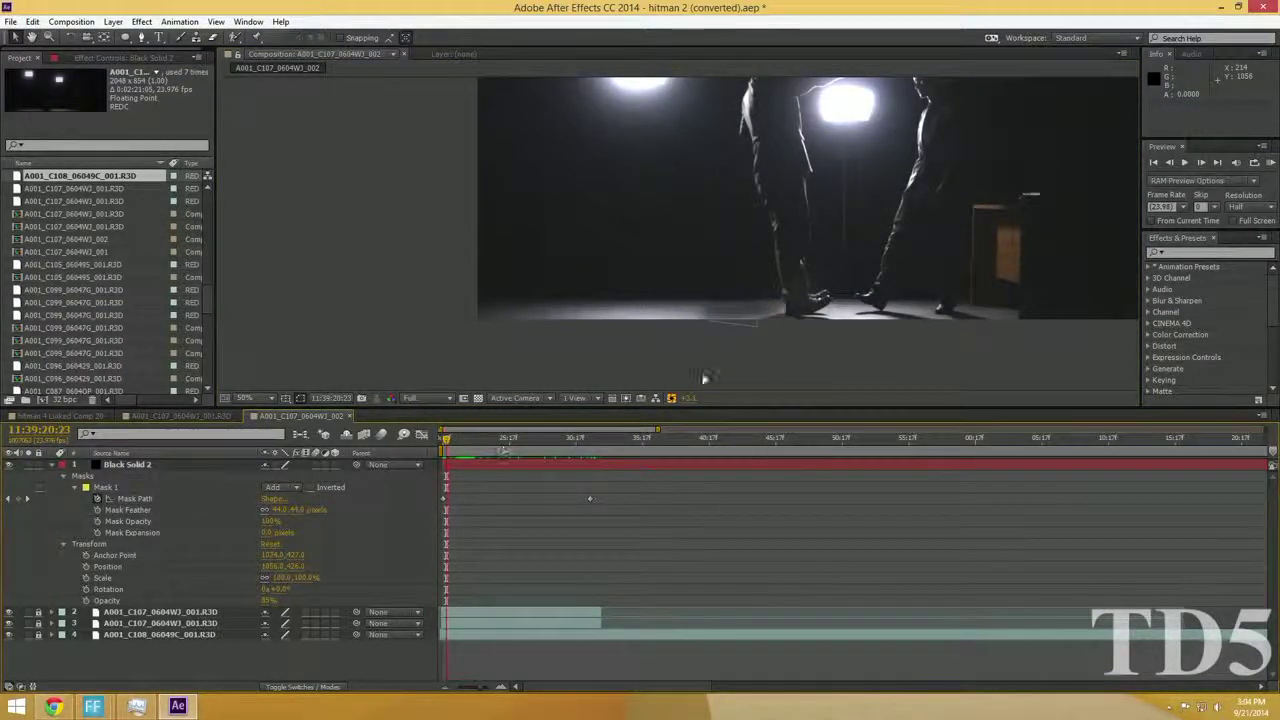
Move the current time to 11:39:27:23 and inspect the shadow behind the leaning man's feet
drag(485, 439, 539, 442)
scroll(743, 354, up, 1)
drag(743, 354, 609, 326)
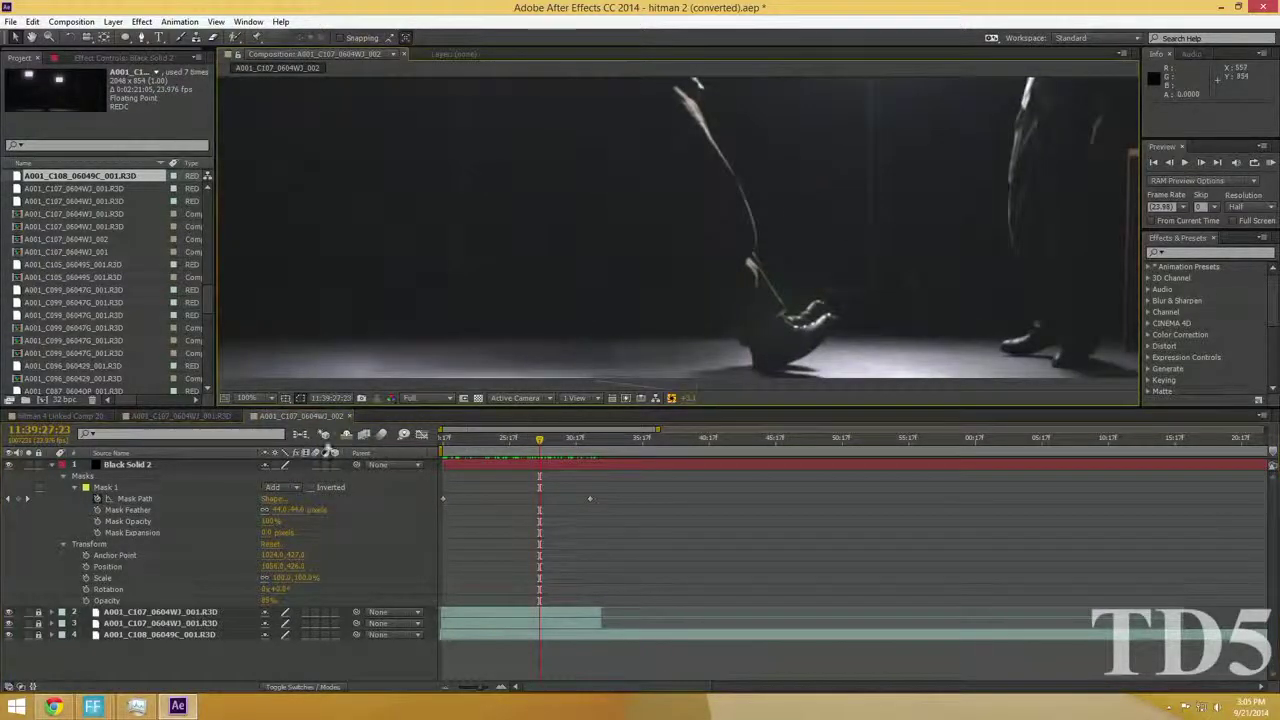
Switch to the composition hitman 4 Linked Comp 20, deselect its layer and raise the preview exposure to brighten the dark shot
click(195, 416)
click(87, 418)
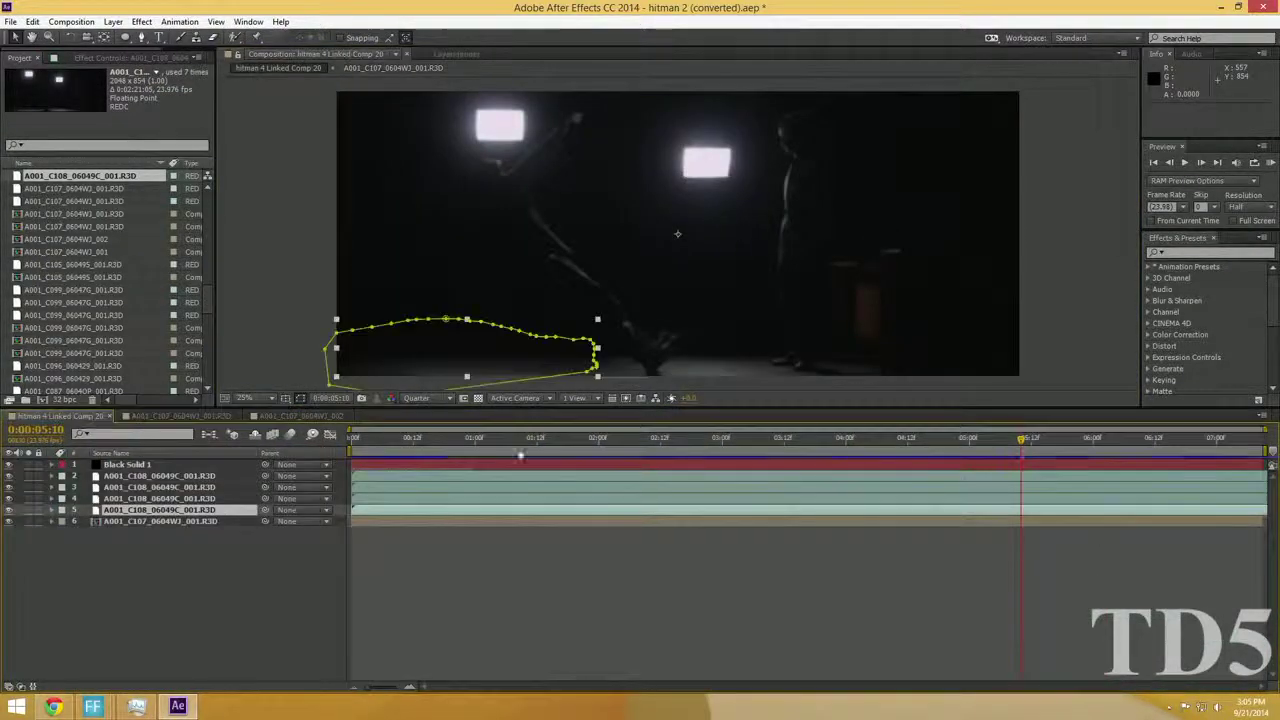
click(908, 584)
drag(691, 398, 712, 398)
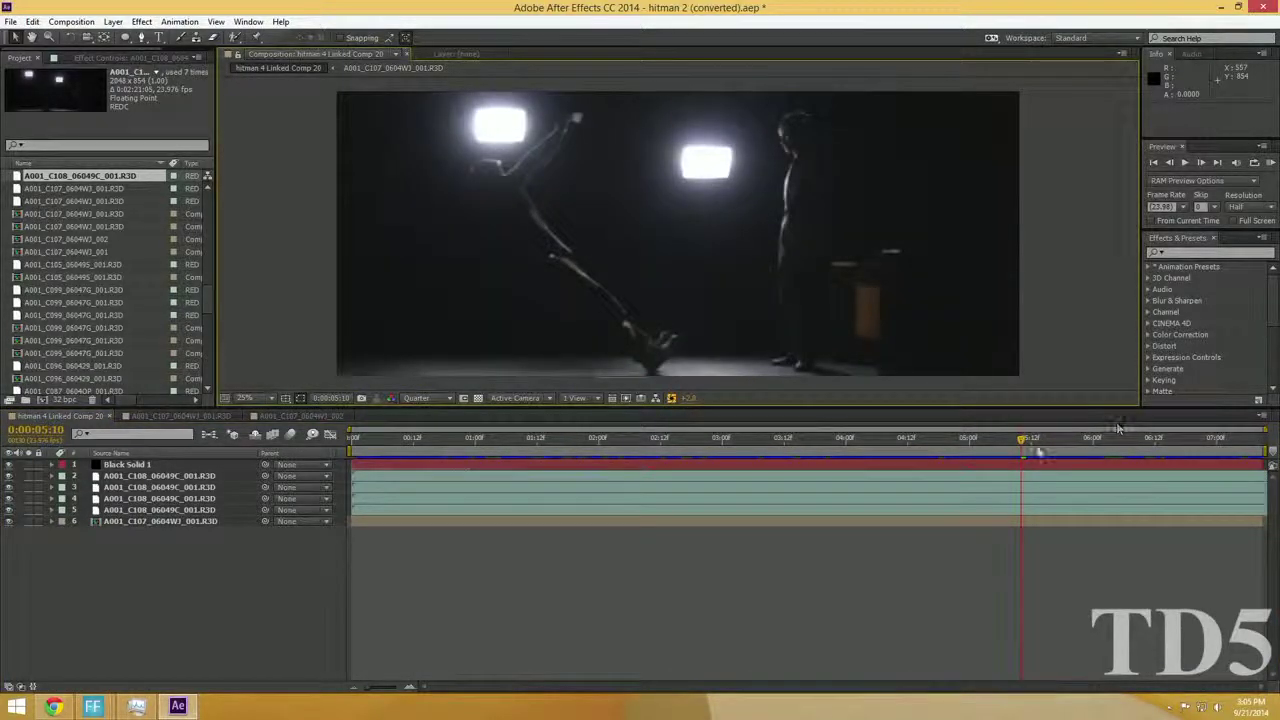
Scrub through the linked composition and examine the shadow at the falling man's feet up close at 0:00:03:06
drag(1118, 436, 640, 437)
drag(804, 426, 537, 434)
scroll(726, 290, up, 1)
drag(700, 360, 815, 164)
mouse_move(557, 438)
mouse_down()
mouse_move(520, 437)
mouse_move(786, 437)
mouse_move(754, 425)
mouse_up()
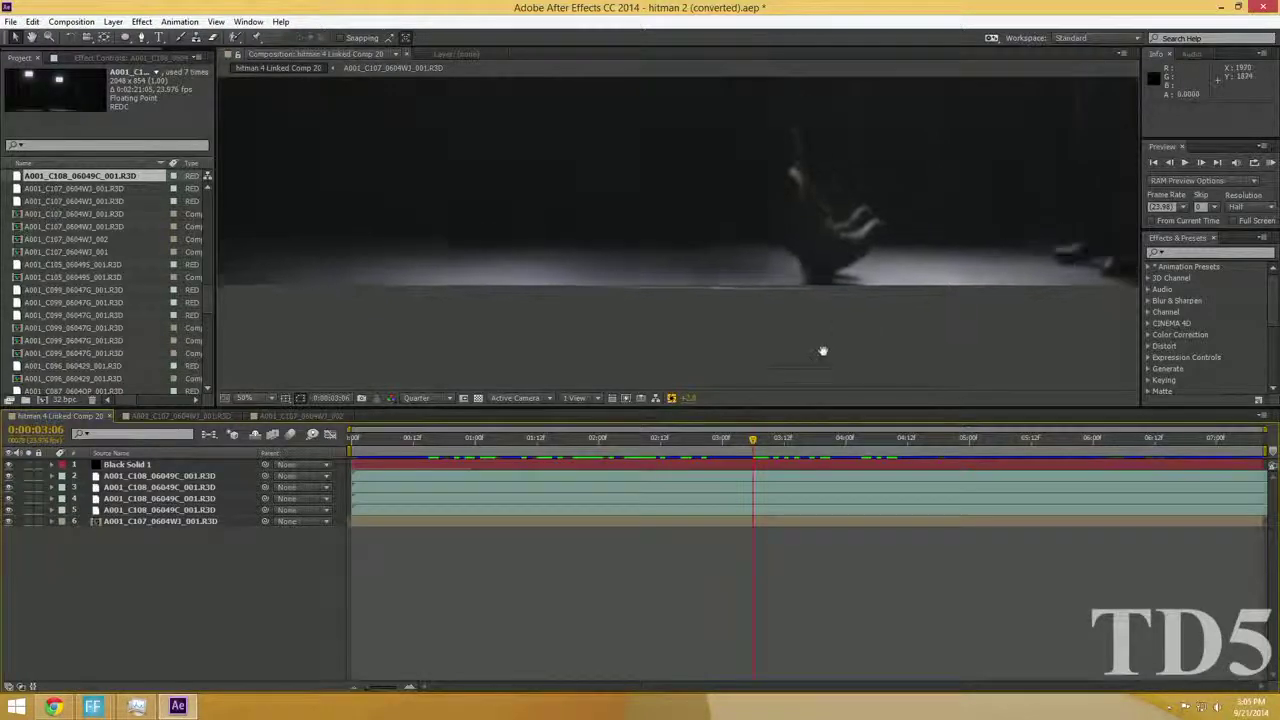
Compare the shadow with composition A001_C107_0604WJ_002, then return to hitman 4 Linked Comp 20 and review the later part of the fall in full frame
click(295, 415)
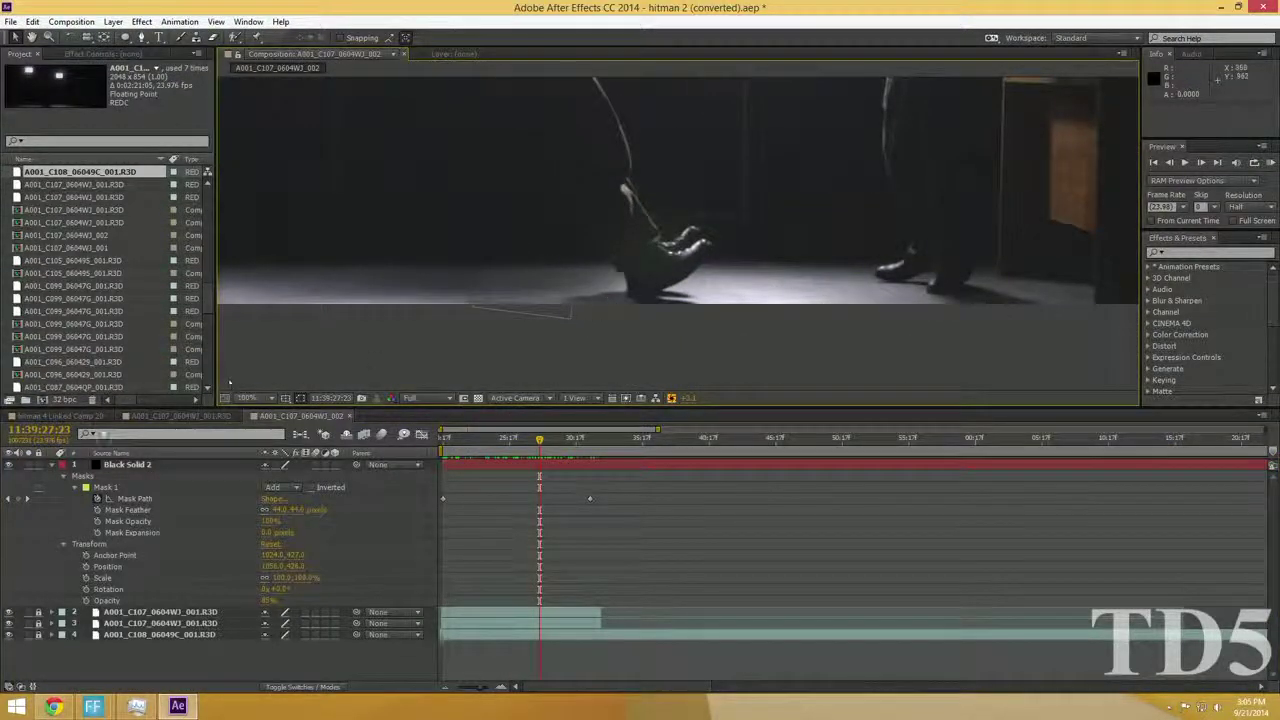
click(55, 416)
scroll(587, 343, down, 2)
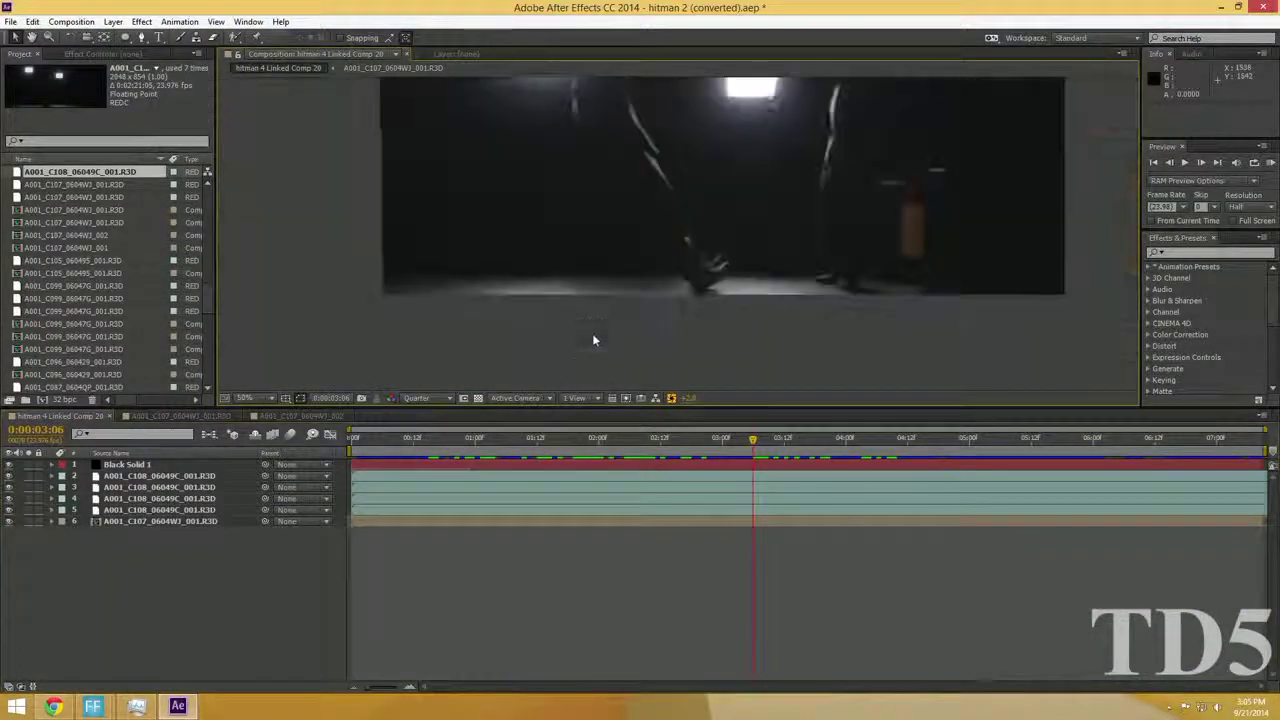
drag(757, 440, 867, 410)
key(space)
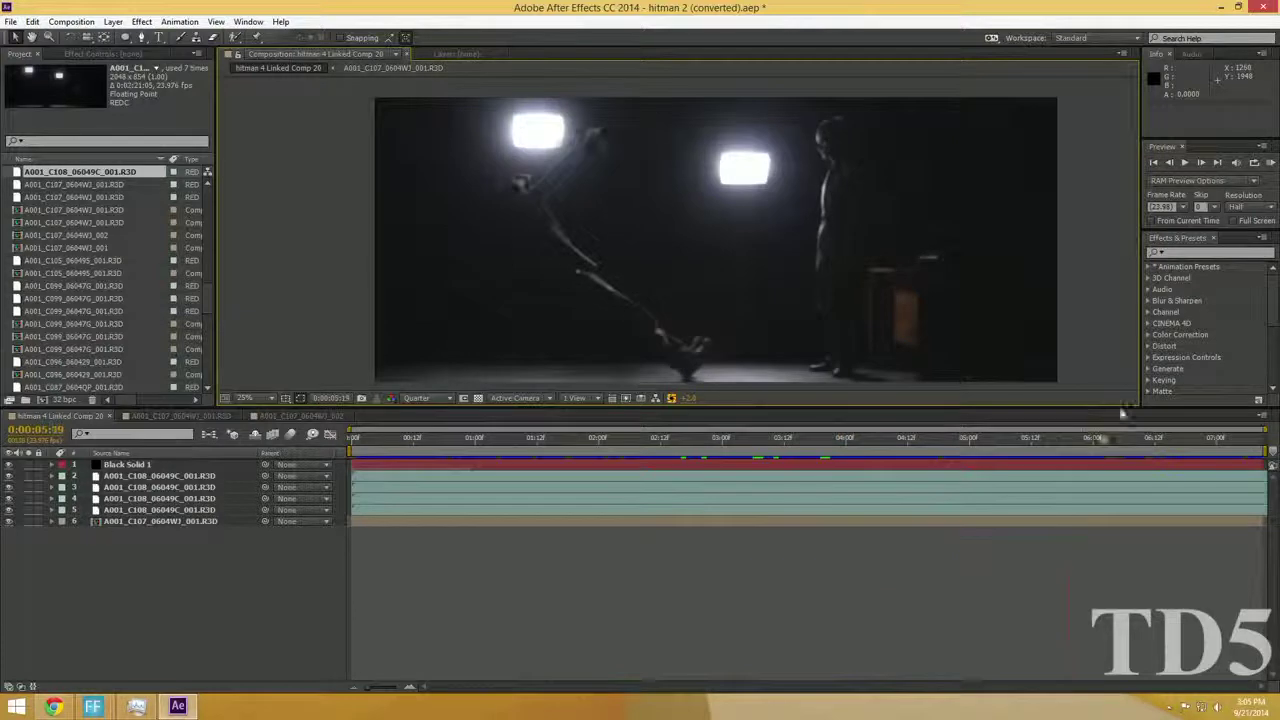